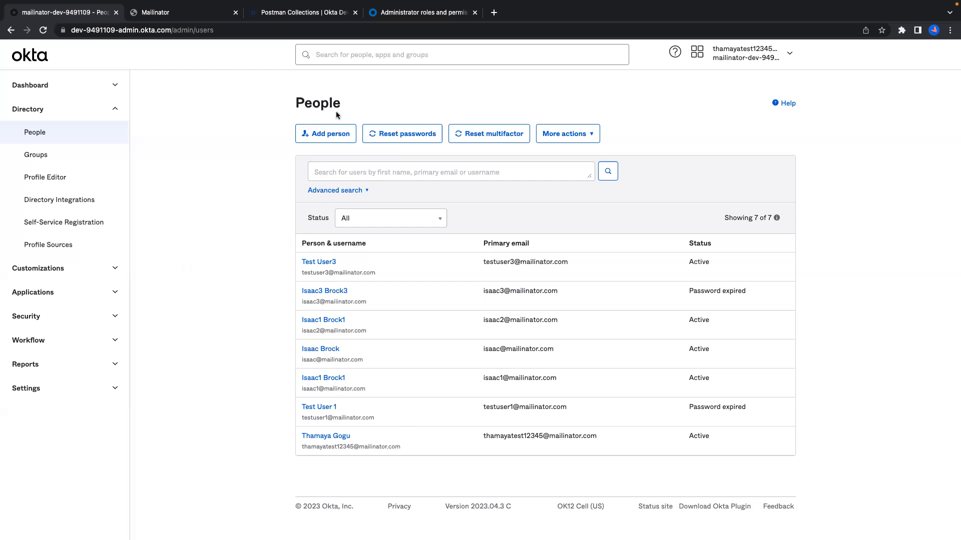
Discard a new person form and switch to the Postman Collections docs page.
{"action": "left_click", "coordinate": [324, 136]}
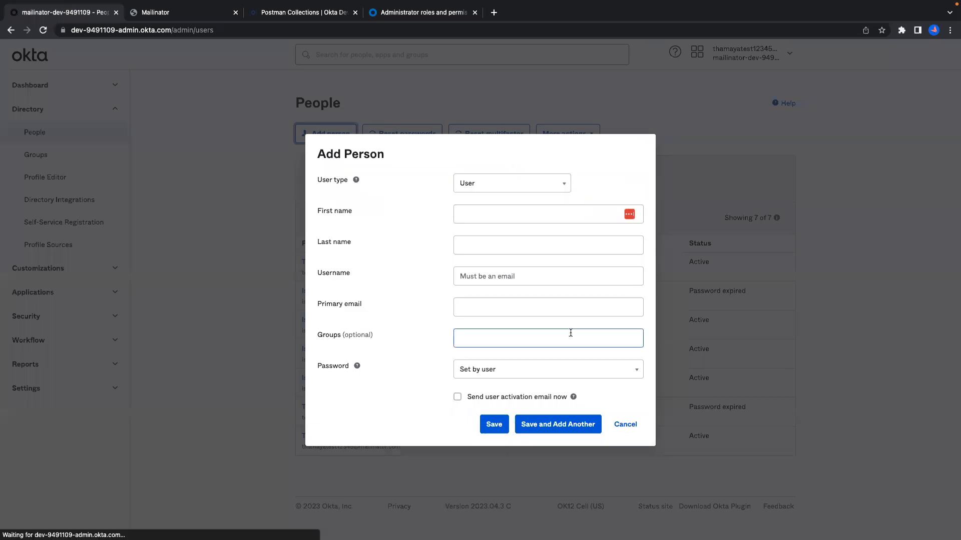
{"action": "left_click", "coordinate": [632, 424]}
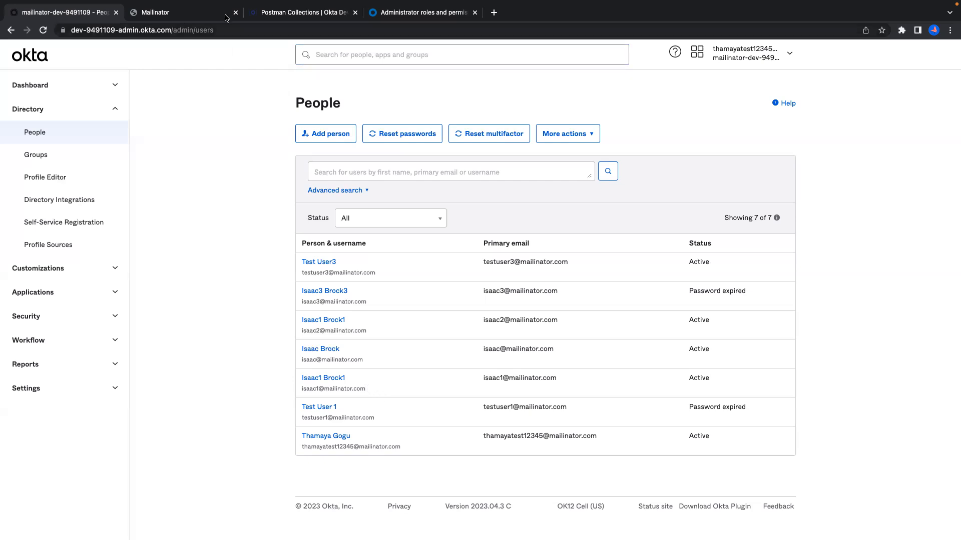
{"action": "left_click", "coordinate": [315, 14]}
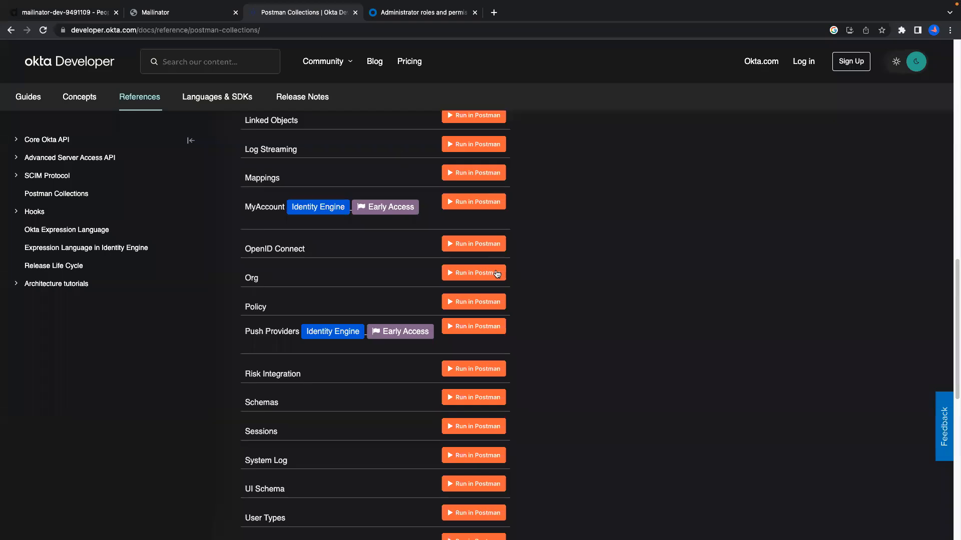
Find the Users collection and launch it with its Run in Postman button.
{"action": "scroll", "coordinate": [475, 330], "scroll_direction": "up", "scroll_amount": 15}
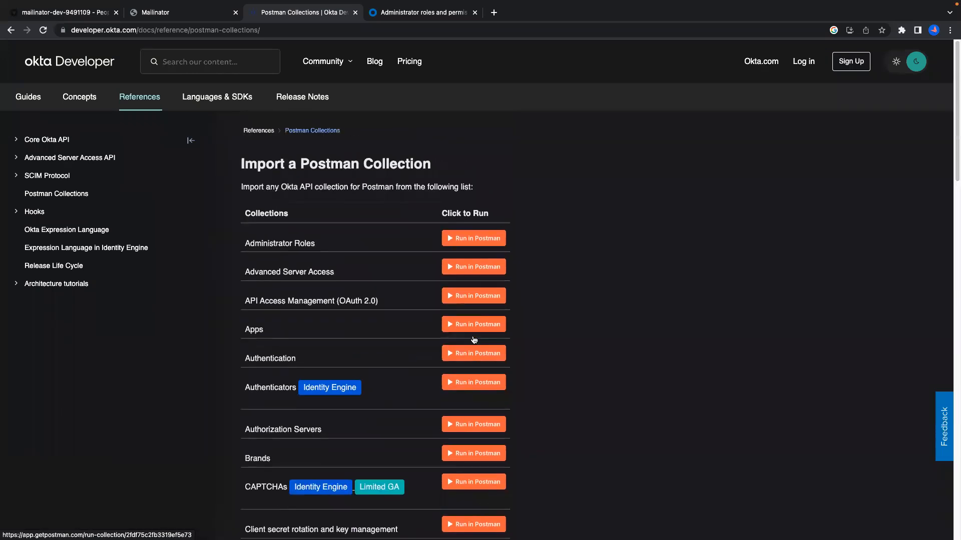
{"action": "scroll", "coordinate": [474, 339], "scroll_direction": "down", "scroll_amount": 15}
{"action": "scroll", "coordinate": [473, 339], "scroll_direction": "down", "scroll_amount": 15}
{"action": "scroll", "coordinate": [473, 339], "scroll_direction": "up", "scroll_amount": 10}
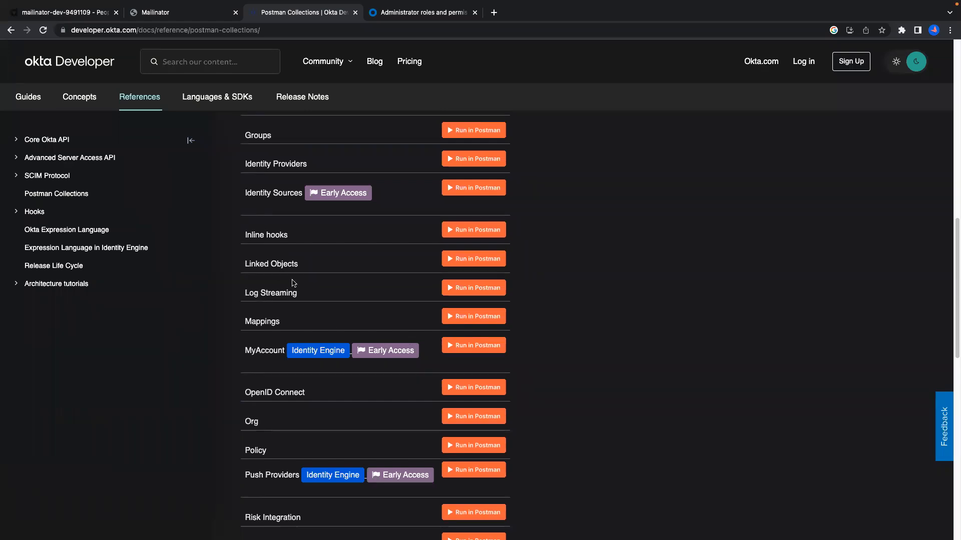
{"action": "scroll", "coordinate": [294, 285], "scroll_direction": "down", "scroll_amount": 10}
{"action": "scroll", "coordinate": [294, 284], "scroll_direction": "up", "scroll_amount": 5}
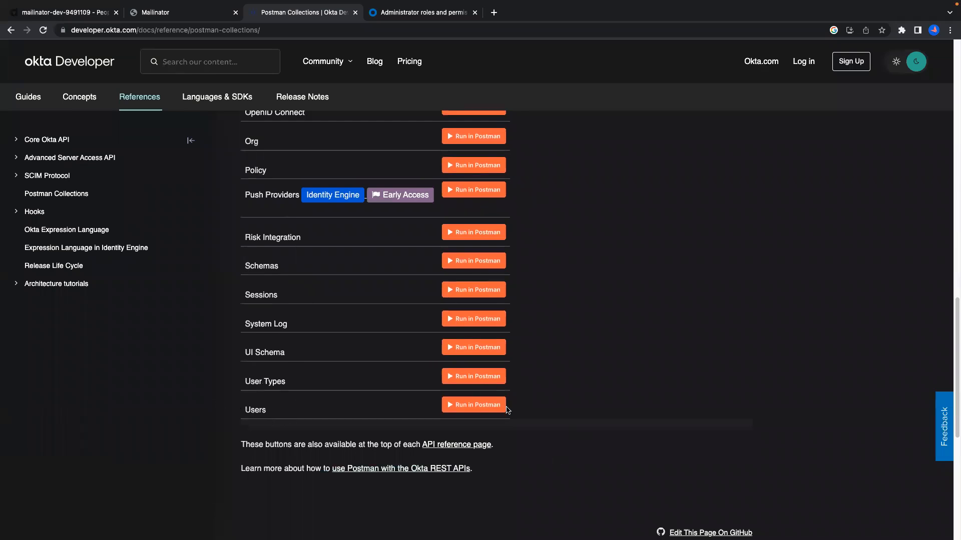
{"action": "scroll", "coordinate": [253, 408], "scroll_direction": "up", "scroll_amount": 4}
{"action": "scroll", "coordinate": [253, 411], "scroll_direction": "down", "scroll_amount": 10}
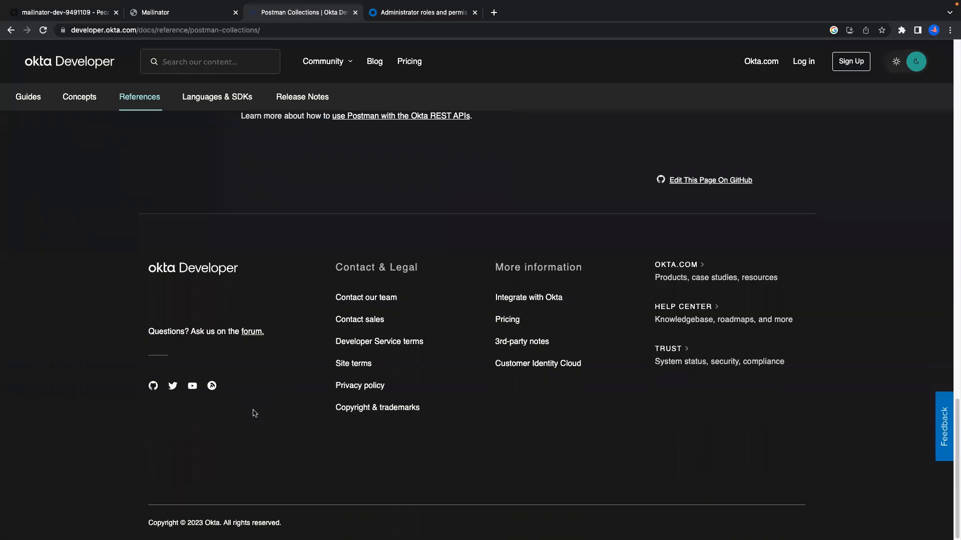
{"action": "scroll", "coordinate": [253, 413], "scroll_direction": "up", "scroll_amount": 5}
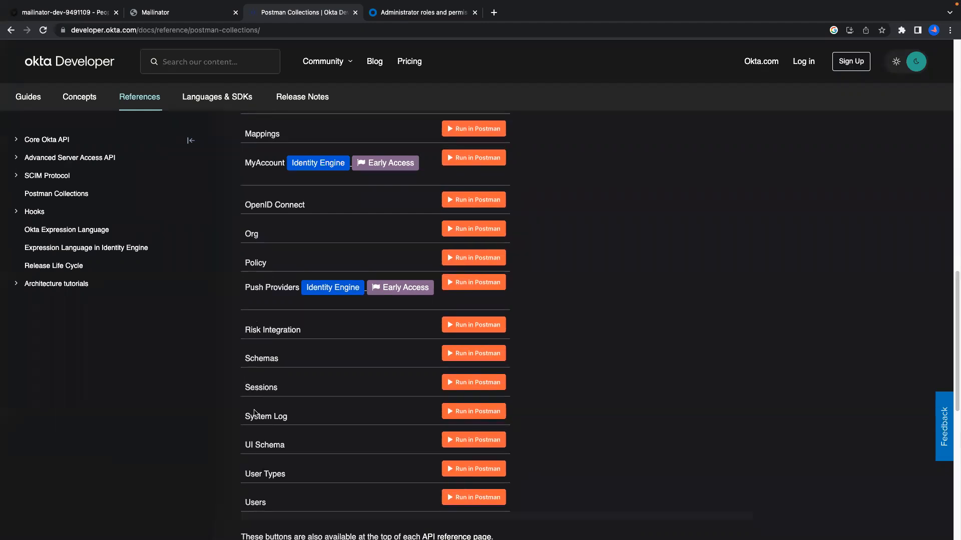
{"action": "left_click", "coordinate": [461, 499]}
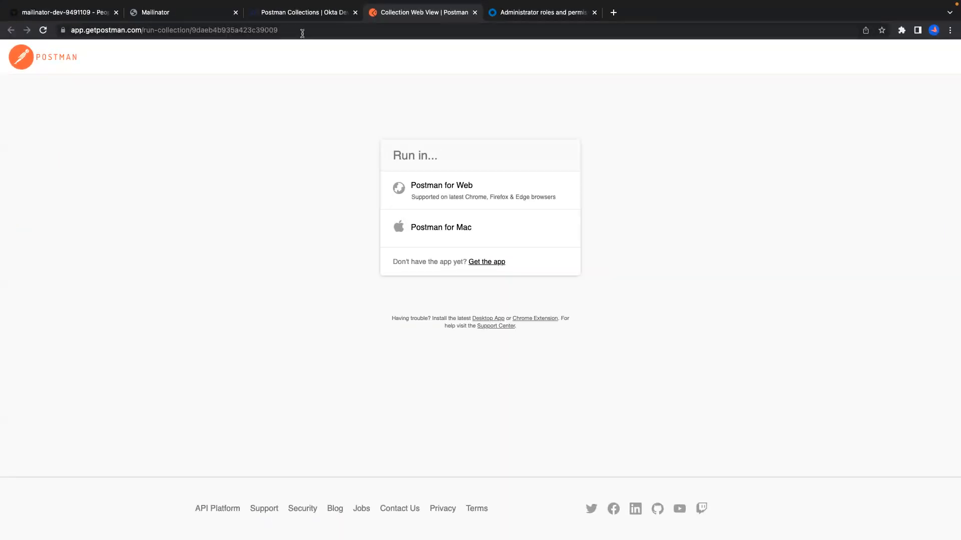
Switch to the full-screen Postman desktop app.
{"action": "key", "text": "ctrl+Right"}
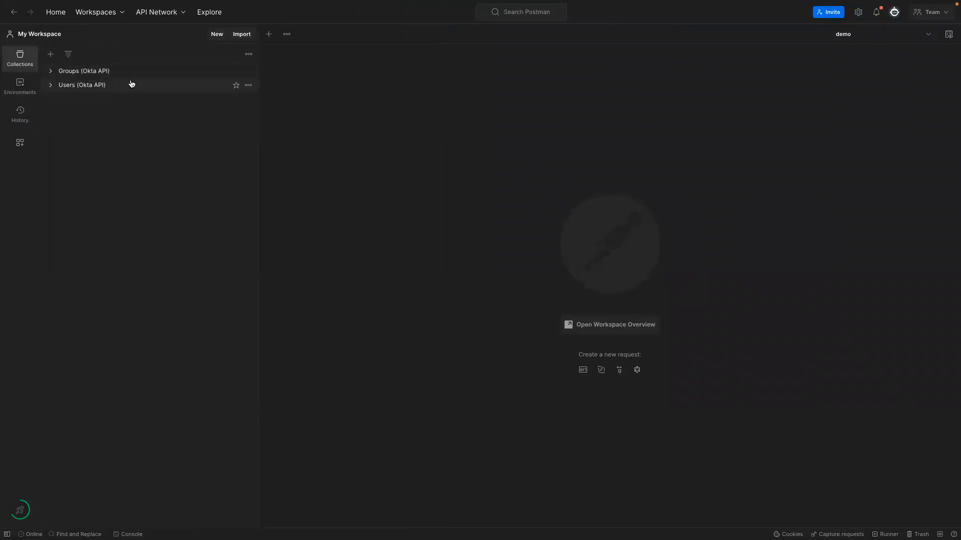
Expand Users (Okta API) and collapse its Create User, Credential Operations and Lifecycle Operations folders.
{"action": "left_click", "coordinate": [51, 85]}
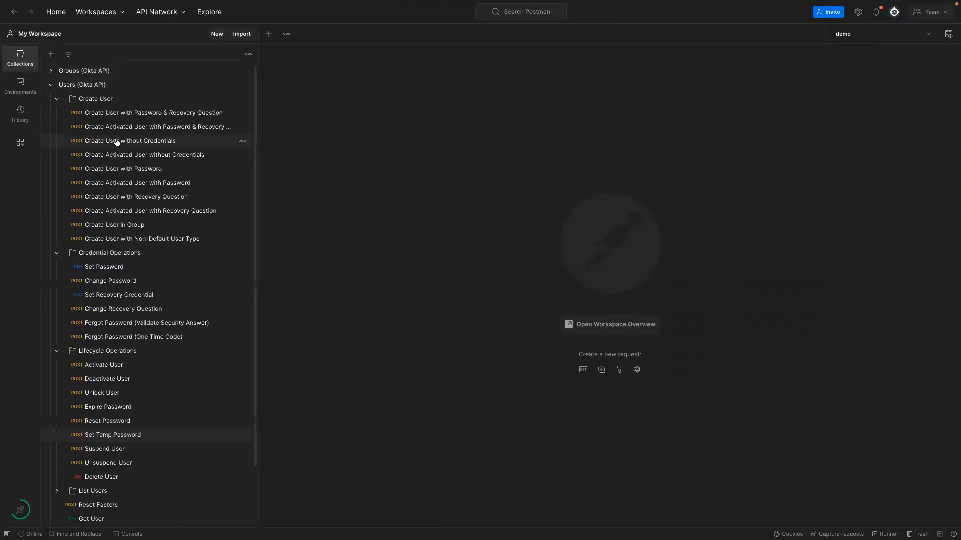
{"action": "scroll", "coordinate": [138, 174], "scroll_direction": "down", "scroll_amount": 3}
{"action": "scroll", "coordinate": [138, 173], "scroll_direction": "up", "scroll_amount": 3}
{"action": "scroll", "coordinate": [151, 146], "scroll_direction": "down", "scroll_amount": 3}
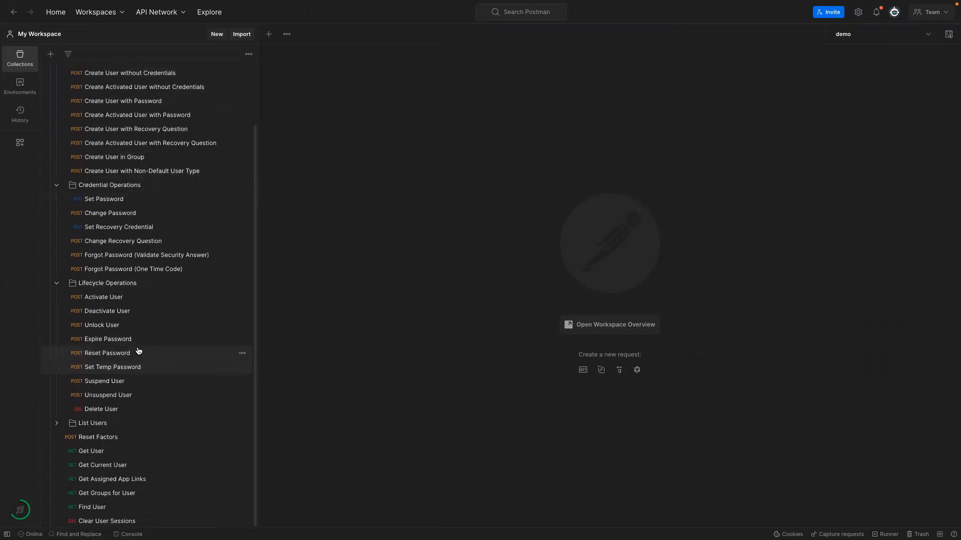
{"action": "scroll", "coordinate": [107, 259], "scroll_direction": "up", "scroll_amount": 3}
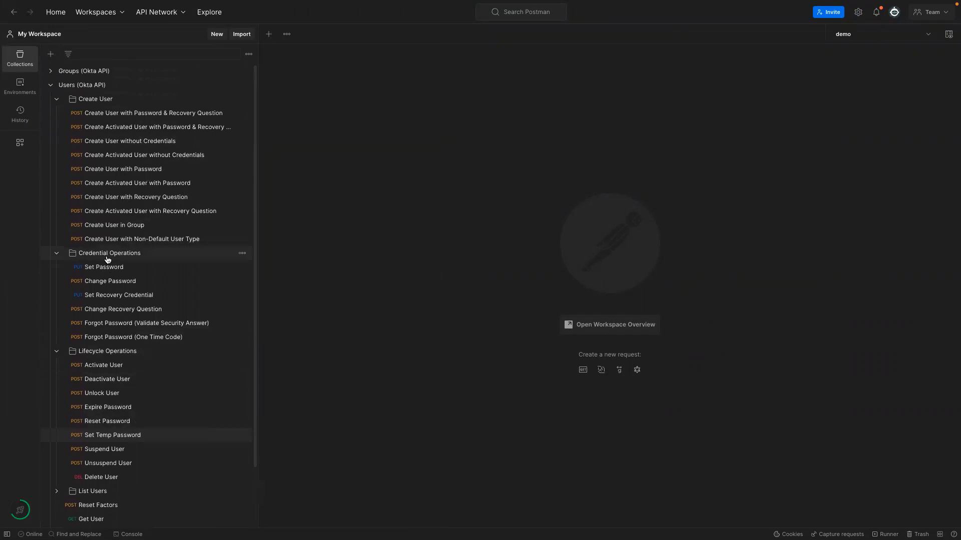
{"action": "left_click", "coordinate": [57, 100]}
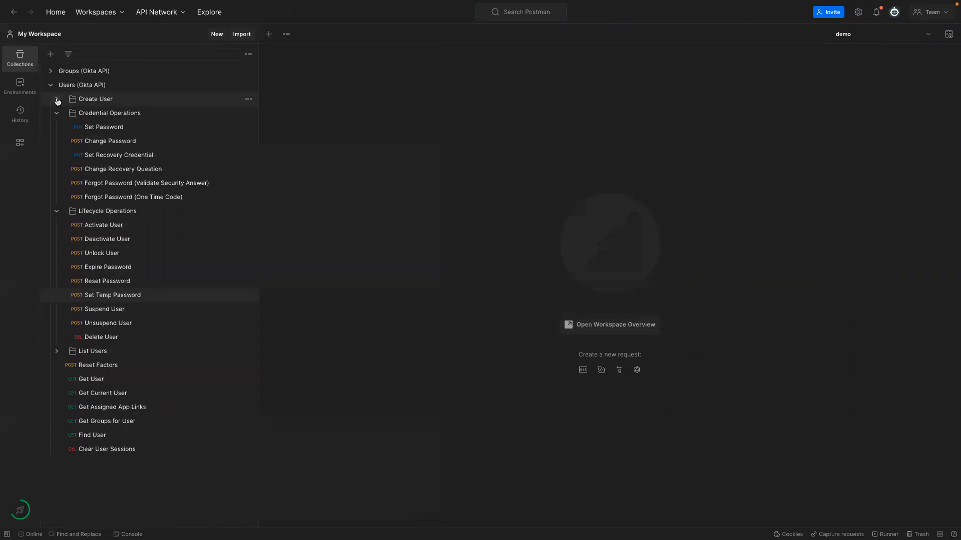
{"action": "left_click", "coordinate": [57, 113]}
{"action": "left_click", "coordinate": [57, 127]}
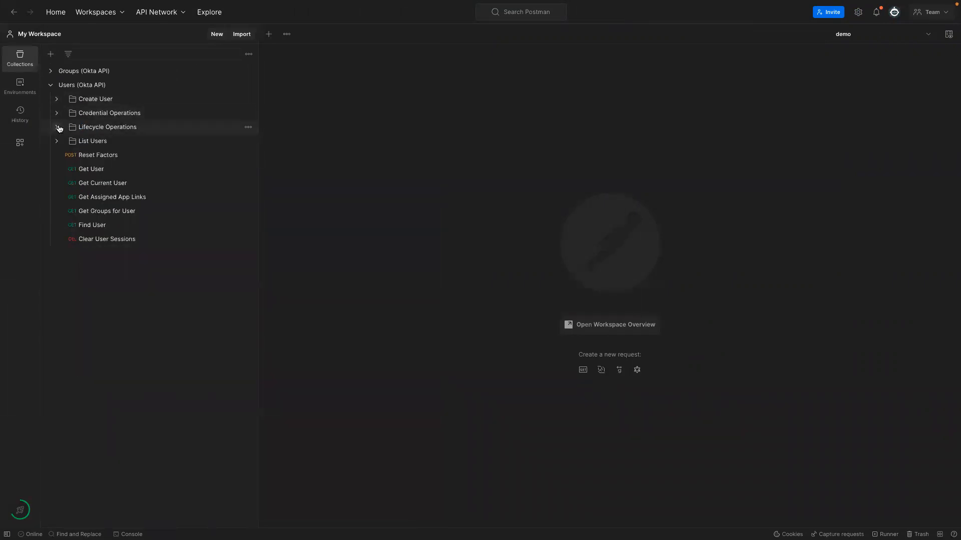
Open Get User and review its Body, Headers, userId URL variable and Authorization header.
{"action": "left_click", "coordinate": [90, 170]}
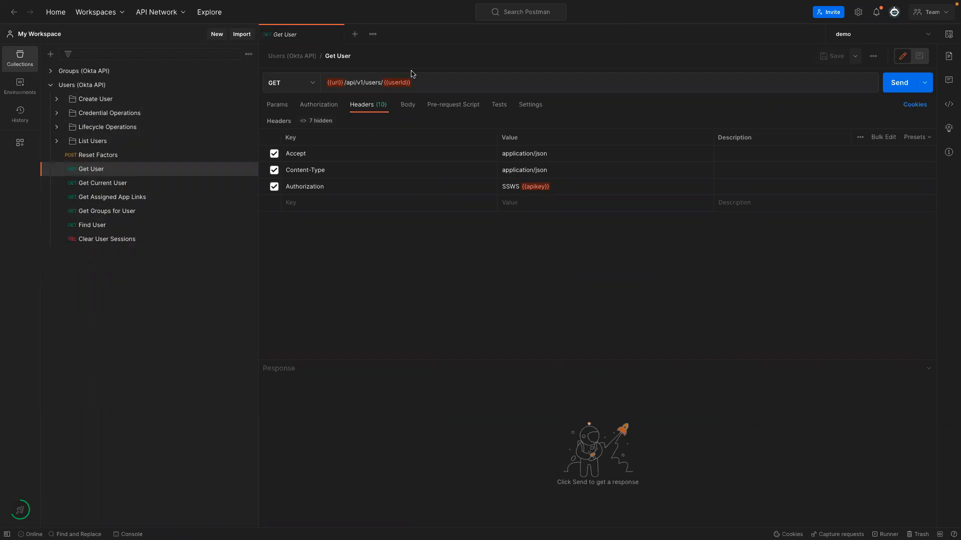
{"action": "left_click", "coordinate": [409, 105]}
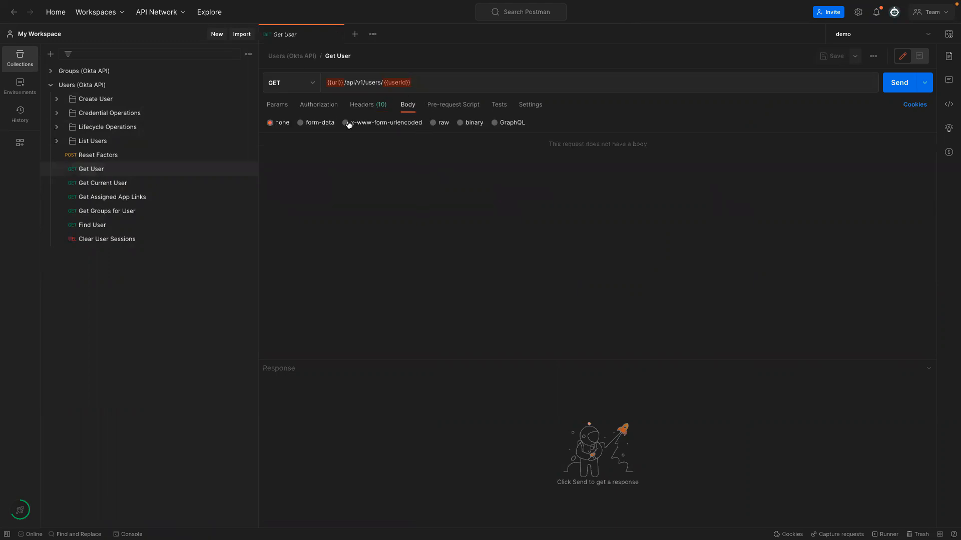
{"action": "left_click", "coordinate": [365, 106]}
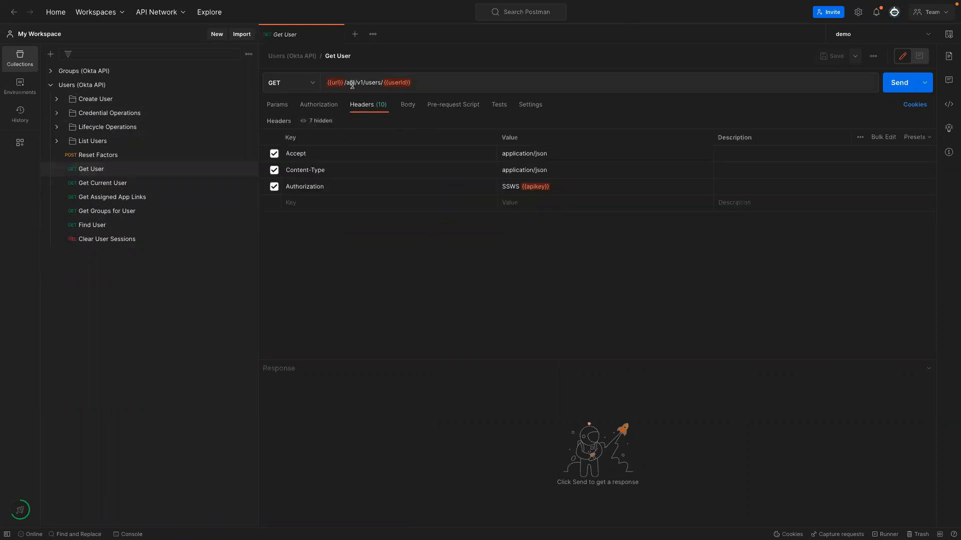
{"action": "left_click_drag", "start_coordinate": [414, 83], "coordinate": [384, 82]}
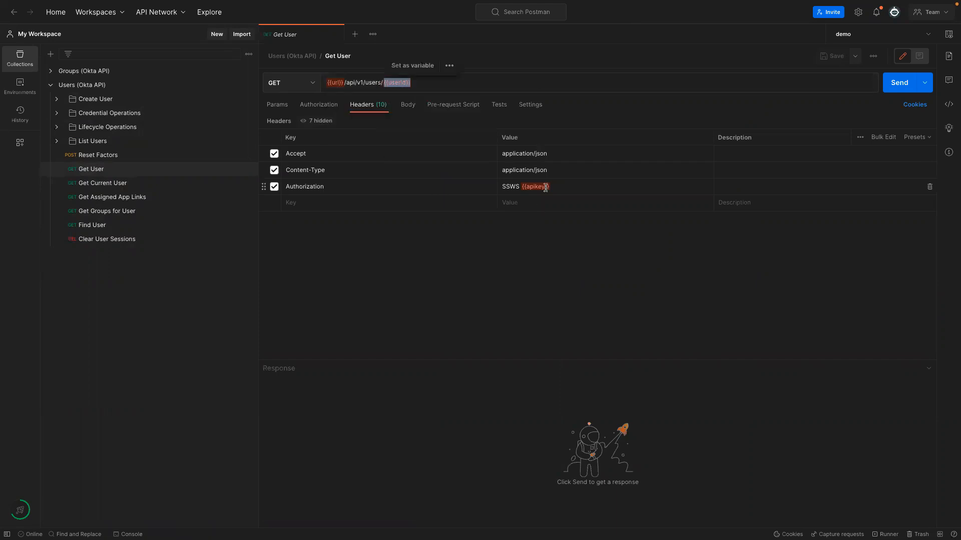
{"action": "left_click", "coordinate": [520, 181]}
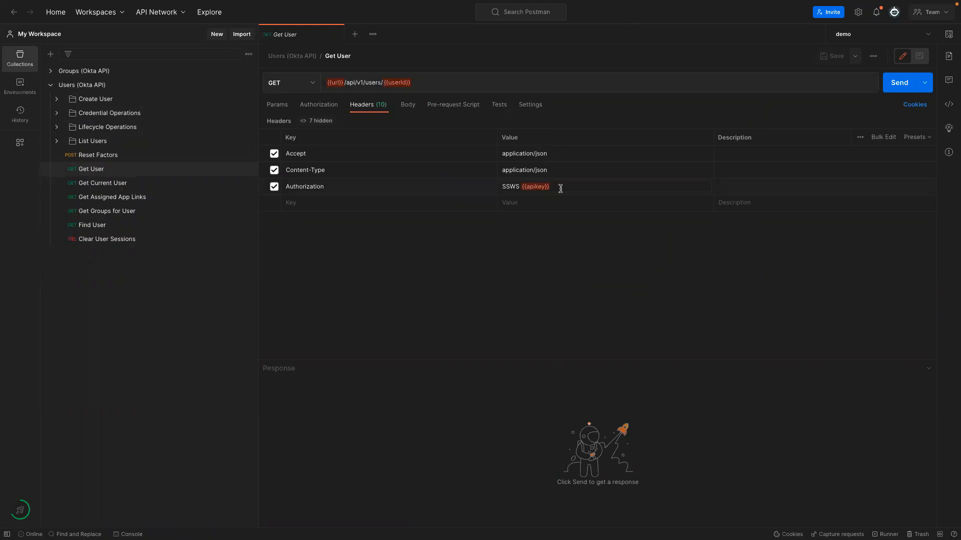
{"action": "left_click", "coordinate": [327, 186]}
{"action": "mouse_move", "coordinate": [334, 81]}
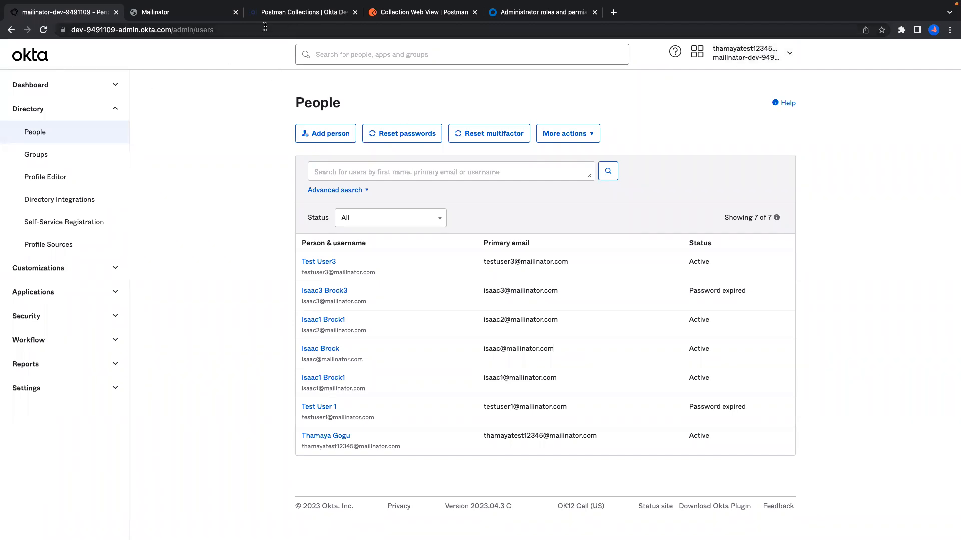
Copy the Okta org's admin base URL from the address bar and return to Postman.
{"action": "left_click_drag", "start_coordinate": [170, 30], "coordinate": [71, 25]}
{"action": "key", "text": "ctrl+c"}
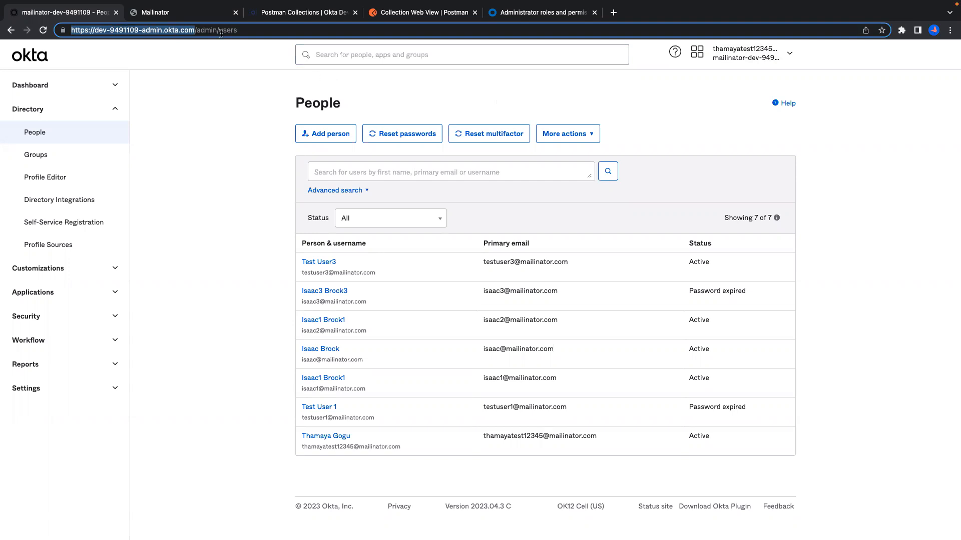
{"action": "key", "text": "ctrl+Right"}
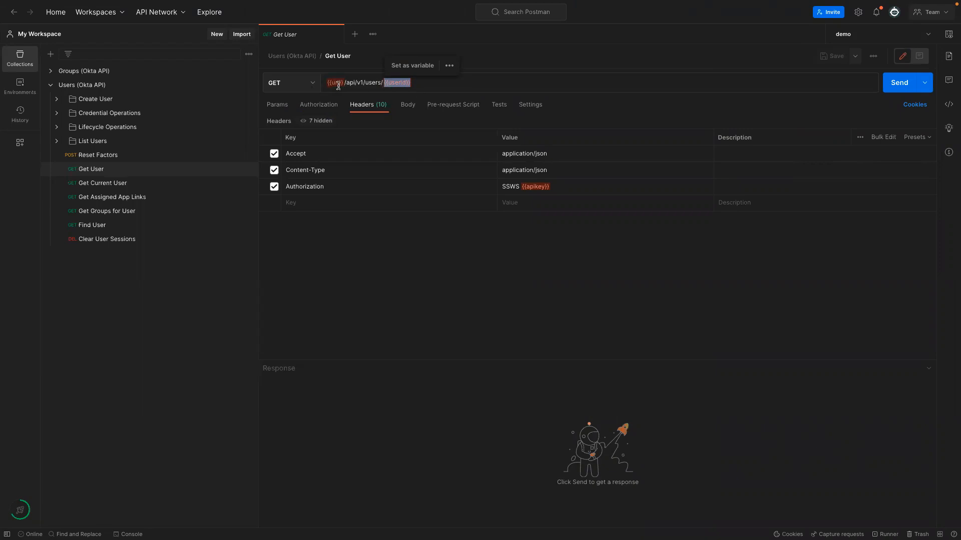
Check the available environments and open the demo environment's variables.
{"action": "left_click", "coordinate": [868, 36]}
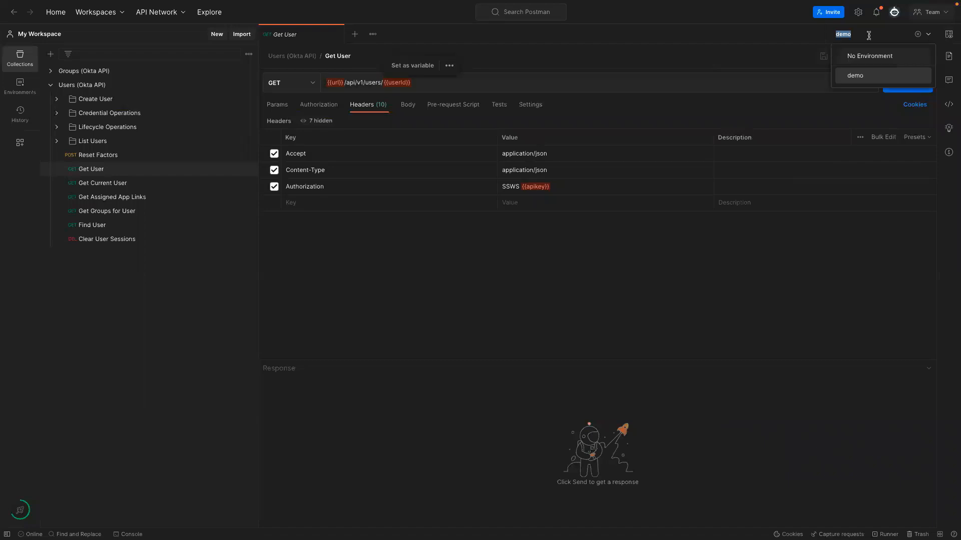
{"action": "left_click", "coordinate": [946, 38]}
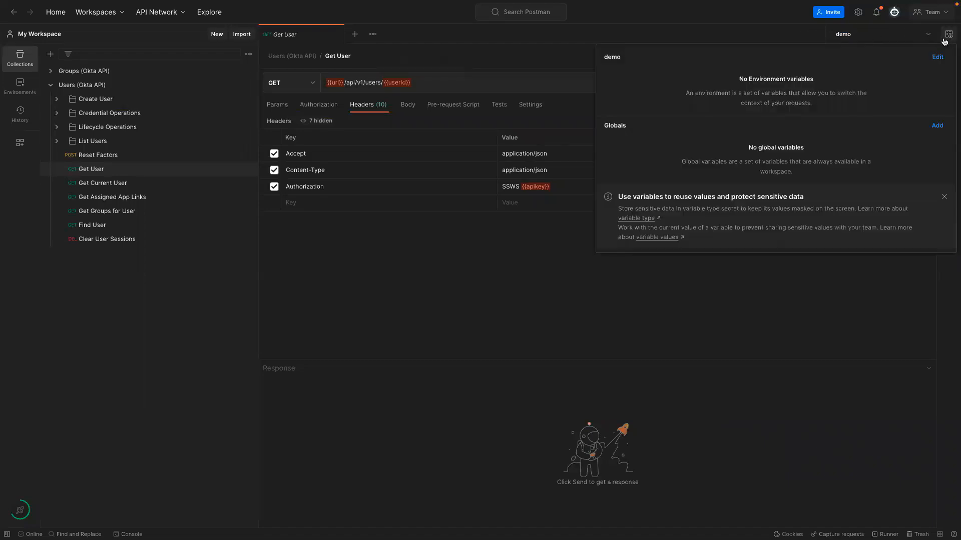
{"action": "left_click", "coordinate": [937, 57]}
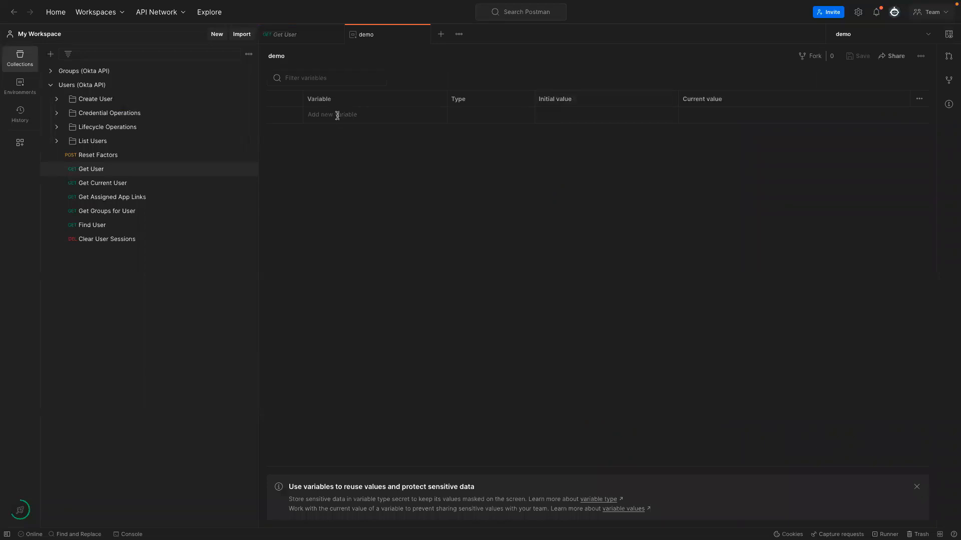
From Get User, save the pasted org base URL as the url variable in the demo environment.
{"action": "left_click", "coordinate": [305, 35]}
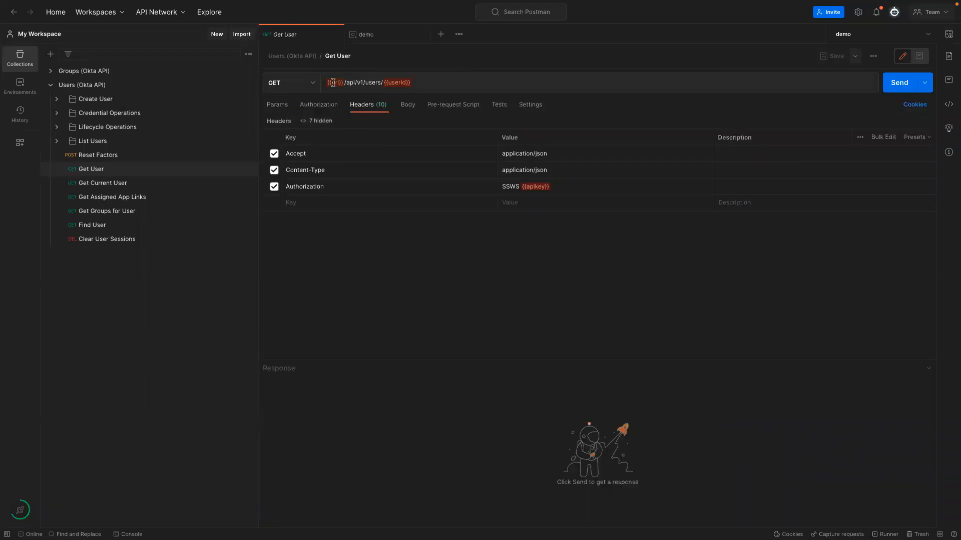
{"action": "right_click", "coordinate": [333, 83]}
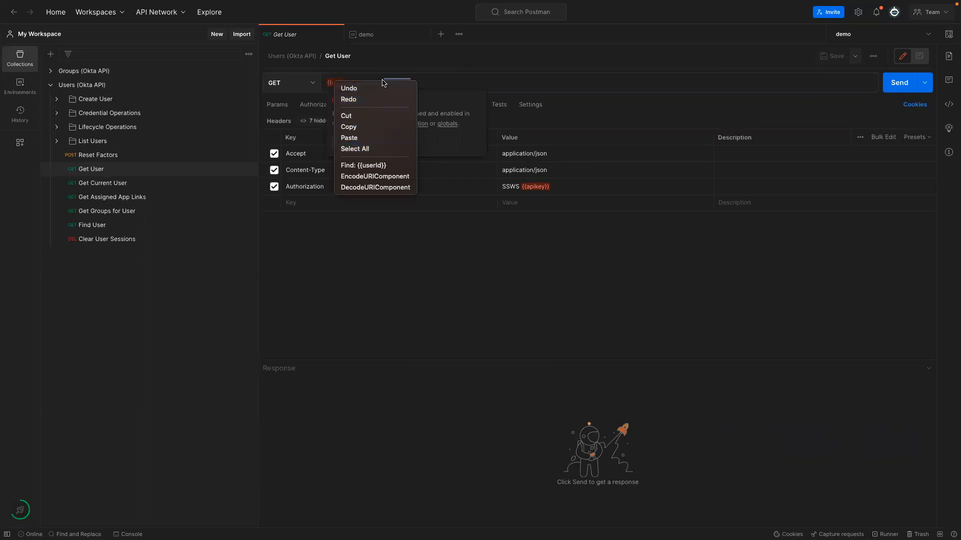
{"action": "left_click", "coordinate": [441, 81]}
{"action": "mouse_move", "coordinate": [336, 83]}
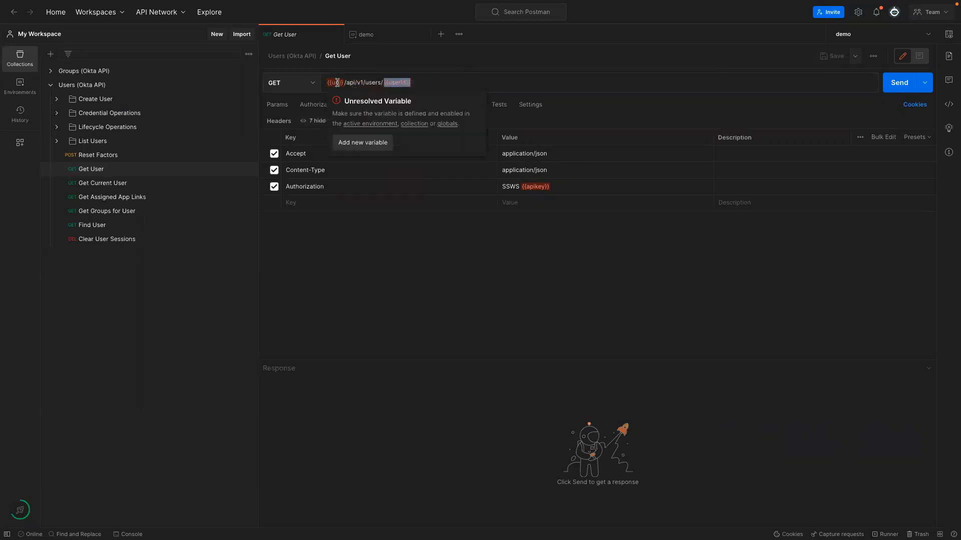
{"action": "left_click", "coordinate": [364, 142]}
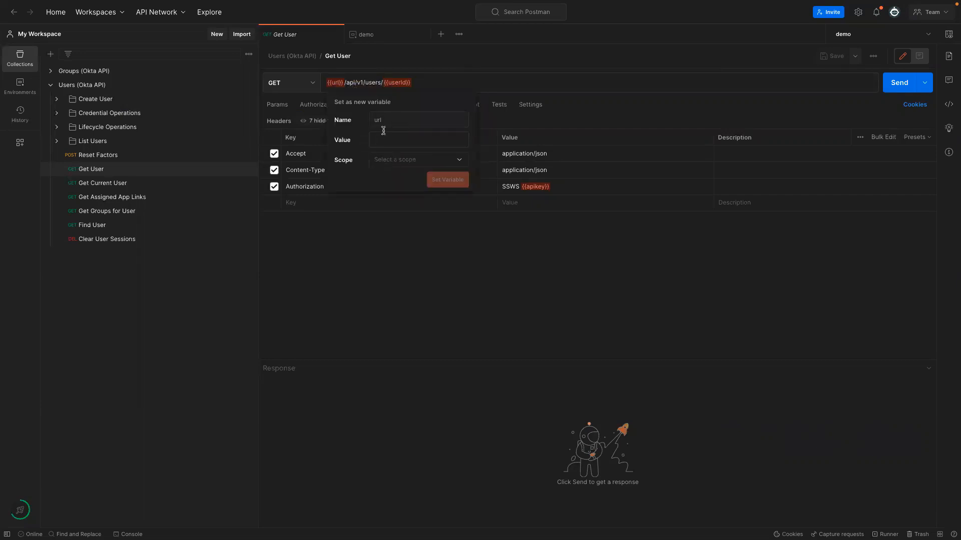
{"action": "key", "text": "ctrl+v"}
{"action": "left_click", "coordinate": [386, 159]}
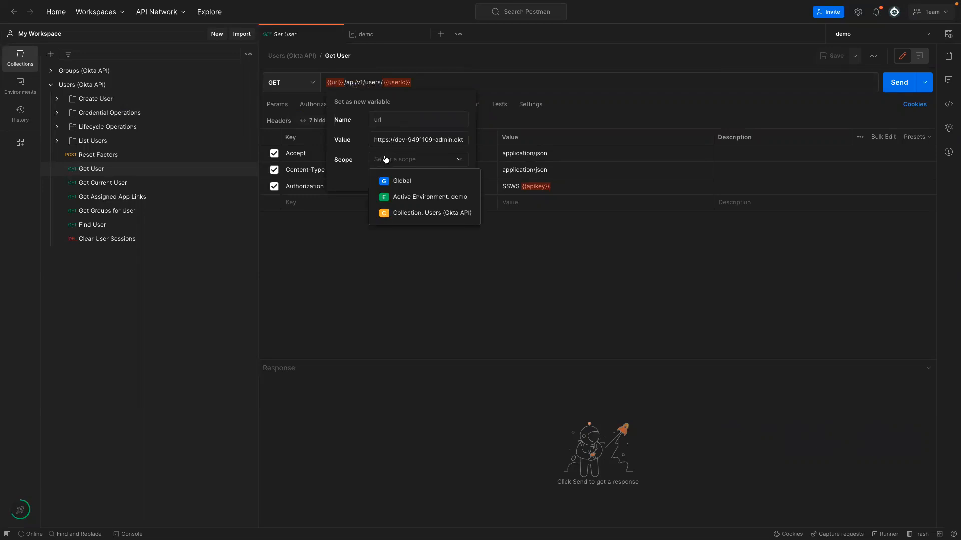
{"action": "left_click", "coordinate": [399, 197]}
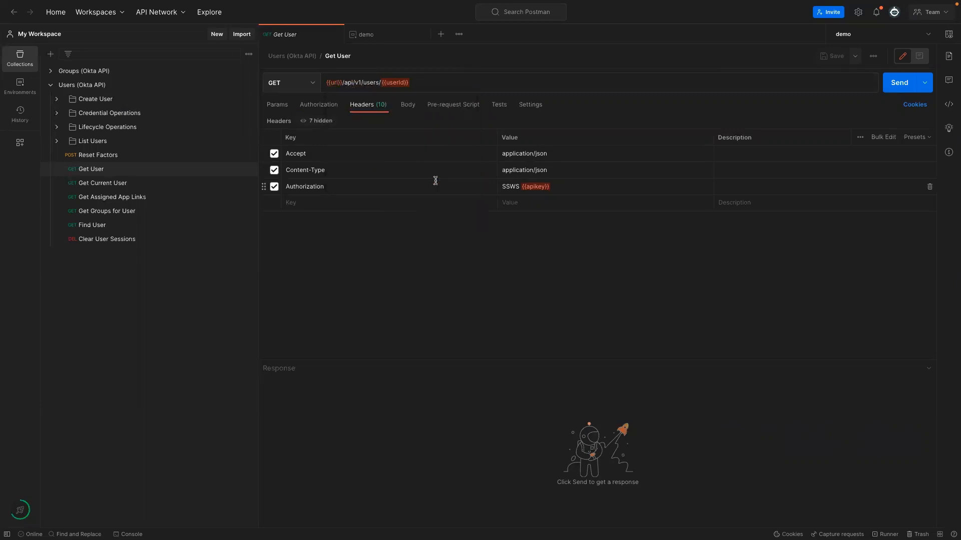
{"action": "left_click", "coordinate": [361, 38]}
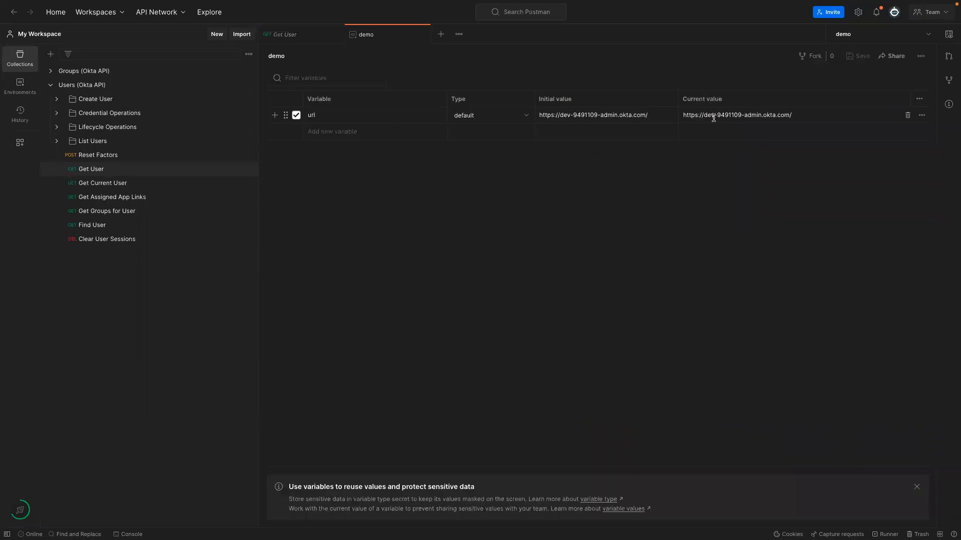
{"action": "left_click", "coordinate": [303, 39]}
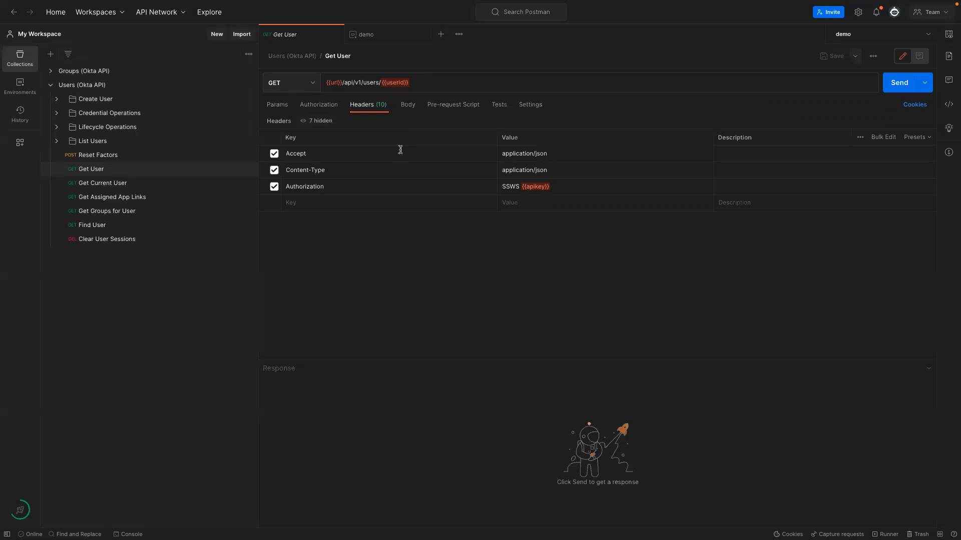
Send Get User and confirm the 401 Invalid token provided error caused by the unresolved {{apikey}}.
{"action": "left_click_drag", "start_coordinate": [428, 82], "coordinate": [381, 83]}
{"action": "left_click", "coordinate": [899, 85]}
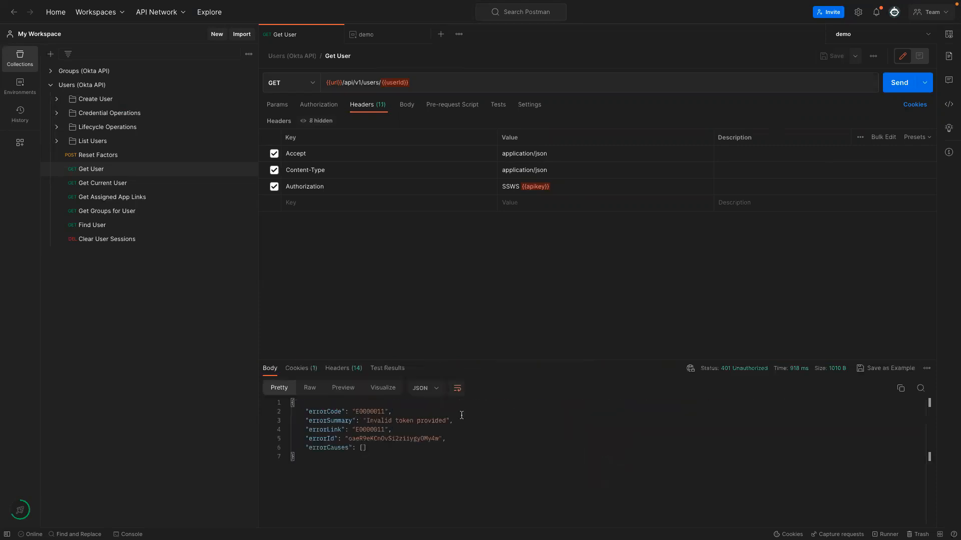
{"action": "left_click_drag", "start_coordinate": [366, 422], "coordinate": [448, 421]}
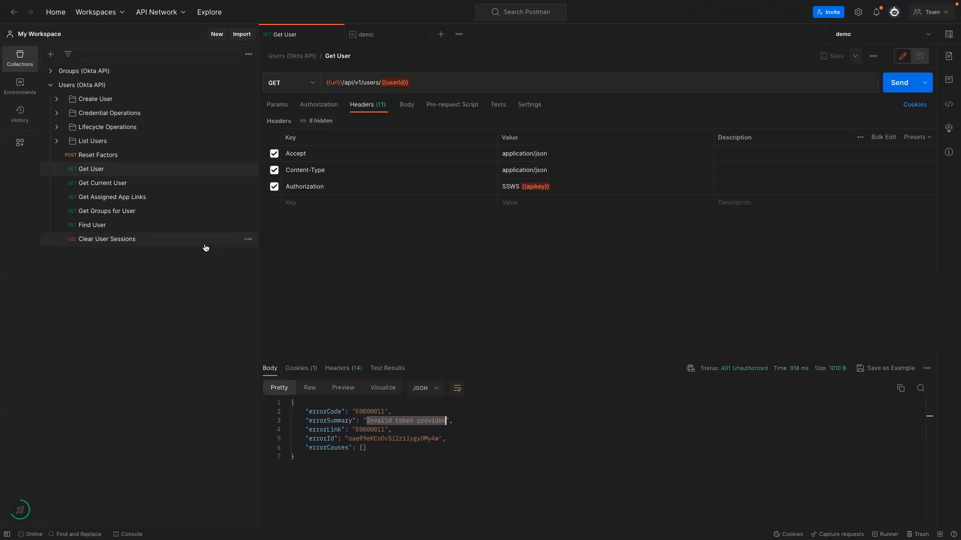
{"action": "mouse_move", "coordinate": [534, 187]}
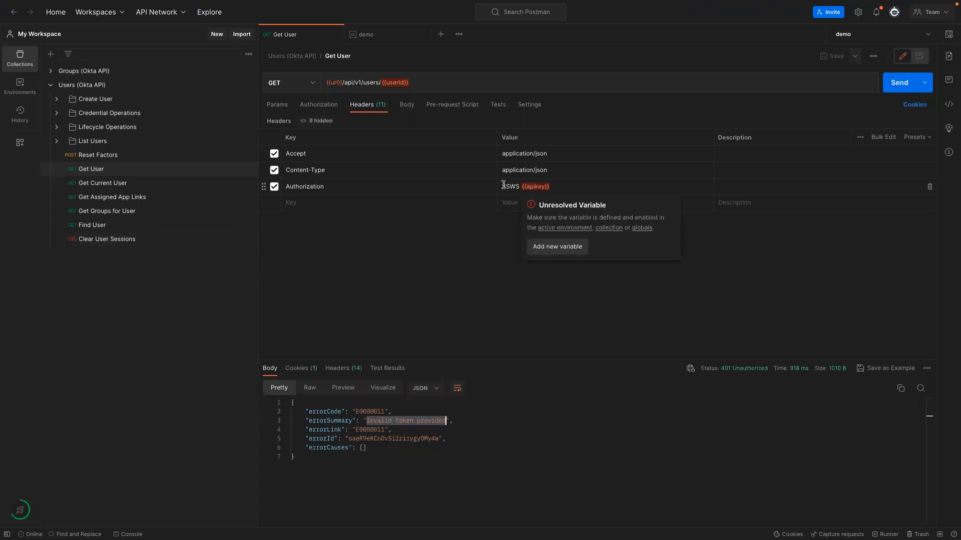
{"action": "key", "text": "ctrl+Left"}
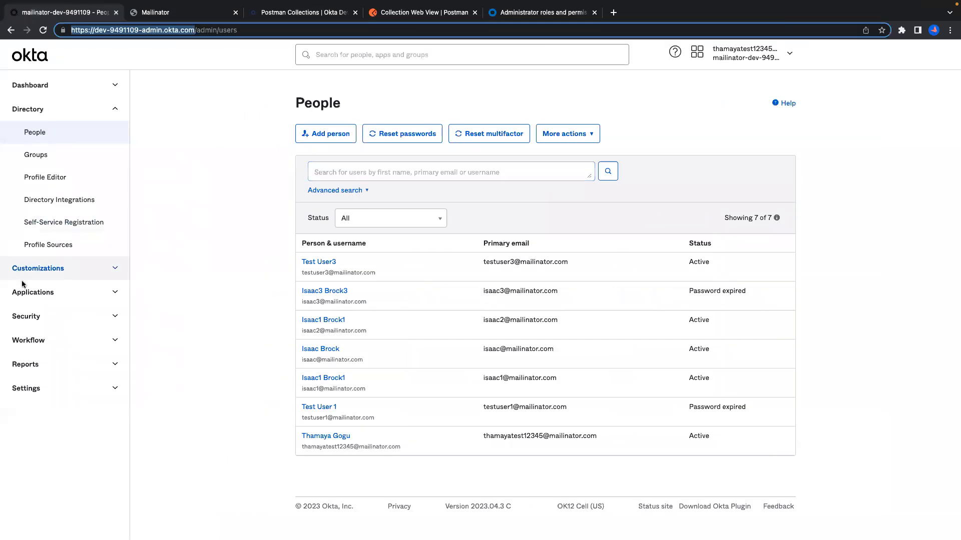
Open the API Tokens list under Security > API.
{"action": "left_click", "coordinate": [73, 316]}
{"action": "left_click", "coordinate": [30, 527]}
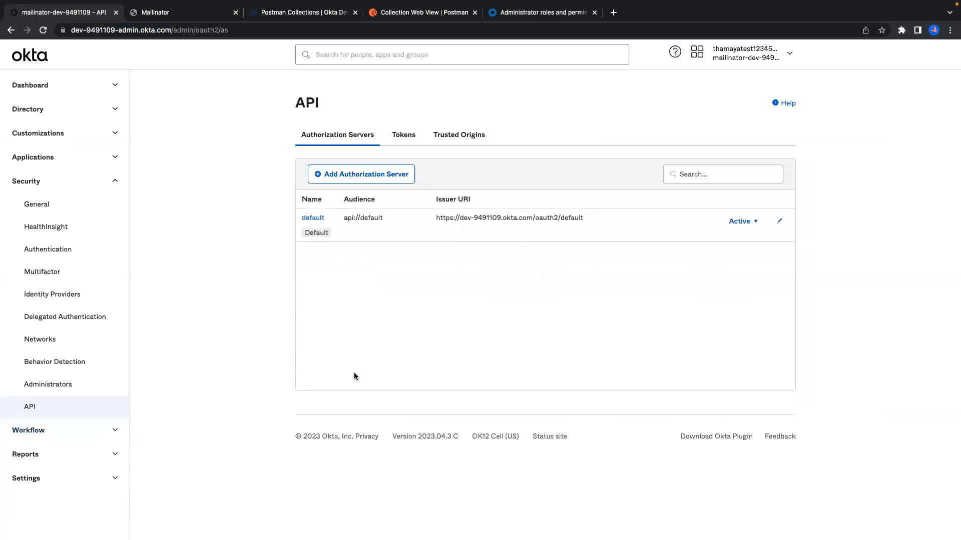
{"action": "left_click", "coordinate": [413, 135]}
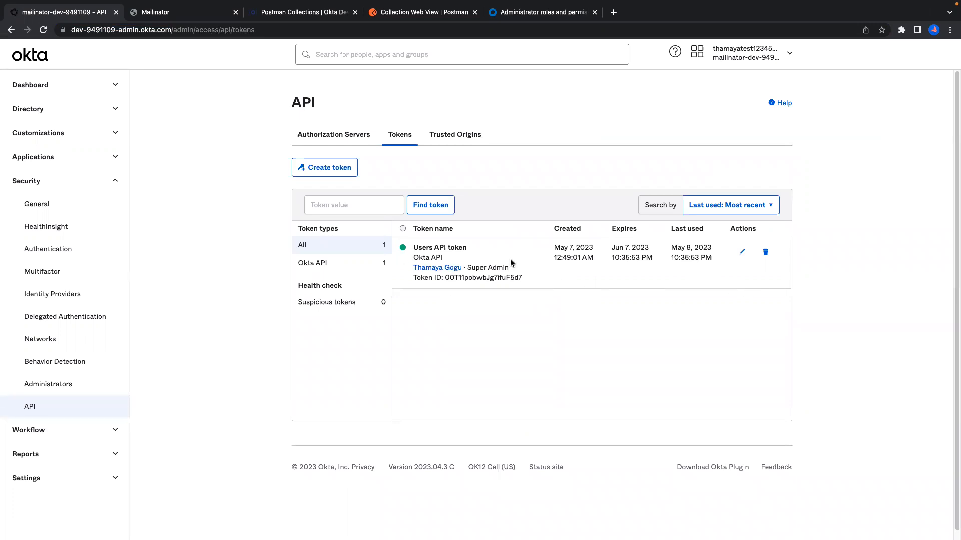
Create a new API token named 'Demo API Token'.
{"action": "left_click", "coordinate": [326, 168]}
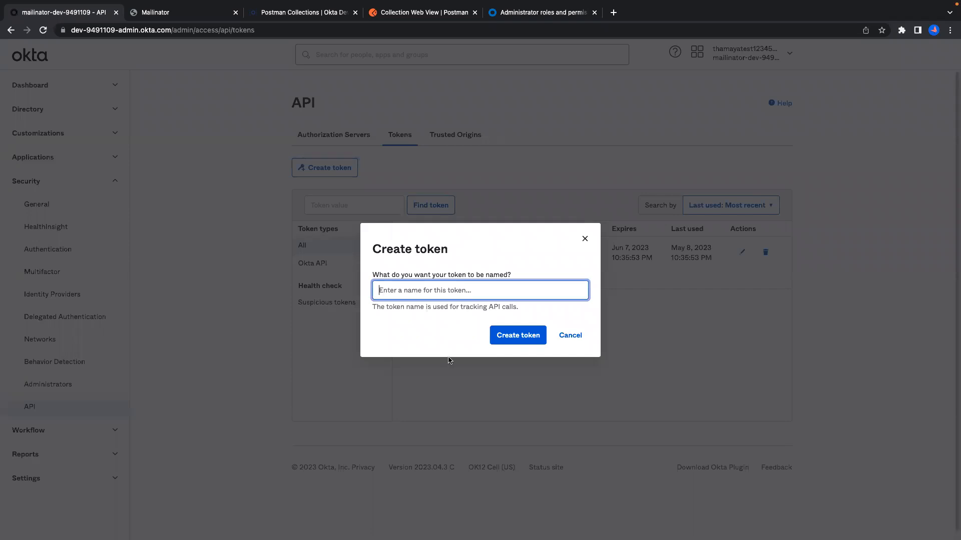
{"action": "type", "text": "Use"}
{"action": "key", "text": "BackSpace"}
{"action": "key", "text": "BackSpace"}
{"action": "key", "text": "BackSpace"}
{"action": "type", "text": "D"}
{"action": "key", "text": "BackSpace"}
{"action": "type", "text": "Demo API TOken"}
{"action": "left_click", "coordinate": [423, 293]}
{"action": "key", "text": "BackSpace"}
{"action": "type", "text": "o"}
{"action": "left_click", "coordinate": [514, 340]}
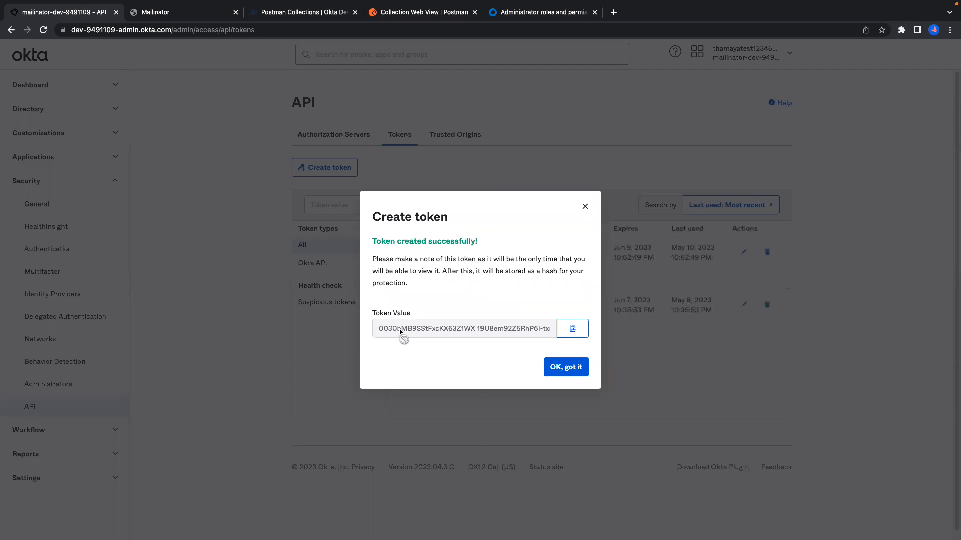
Copy the new token's value and return to the Get User Authorization header in Postman.
{"action": "left_click", "coordinate": [572, 329]}
{"action": "left_click", "coordinate": [572, 331]}
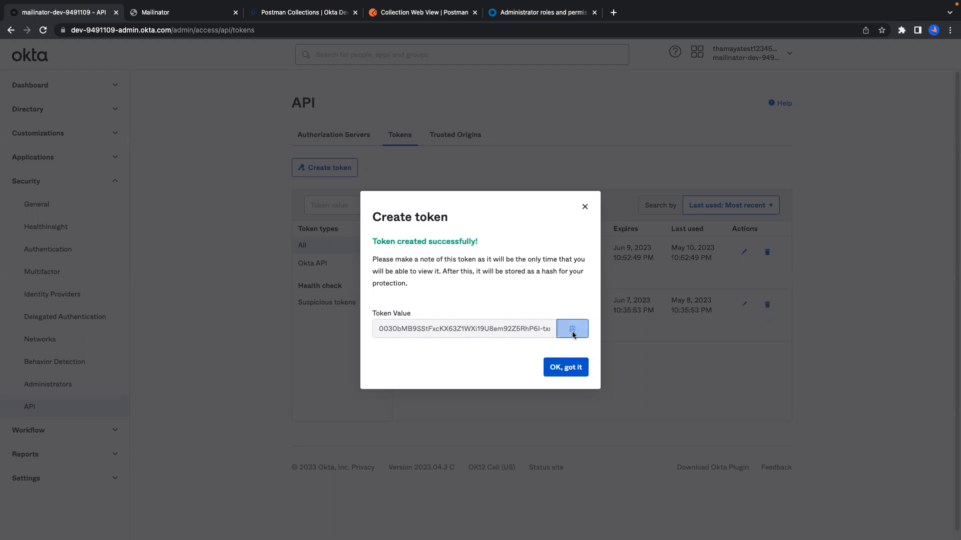
{"action": "left_click", "coordinate": [560, 371]}
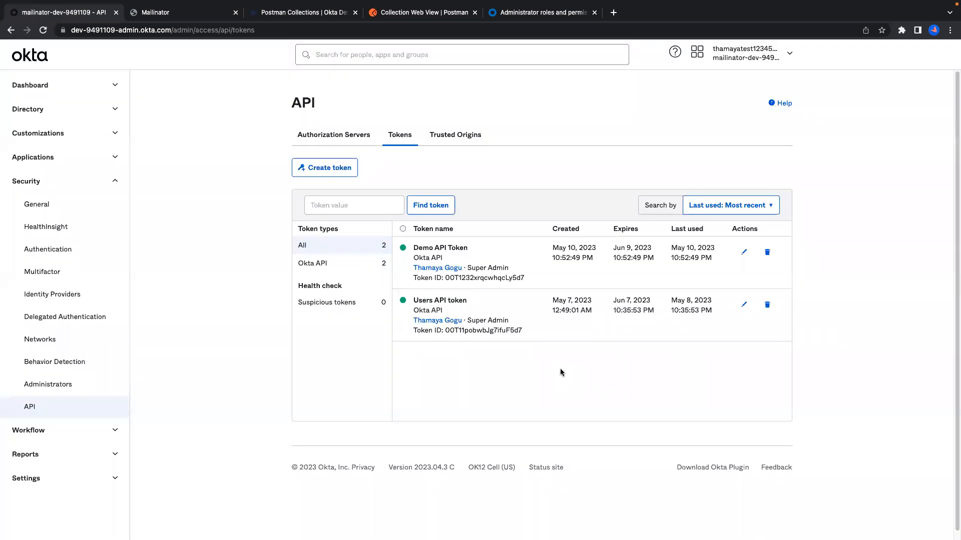
{"action": "key", "text": "ctrl+Right"}
{"action": "left_click", "coordinate": [537, 190]}
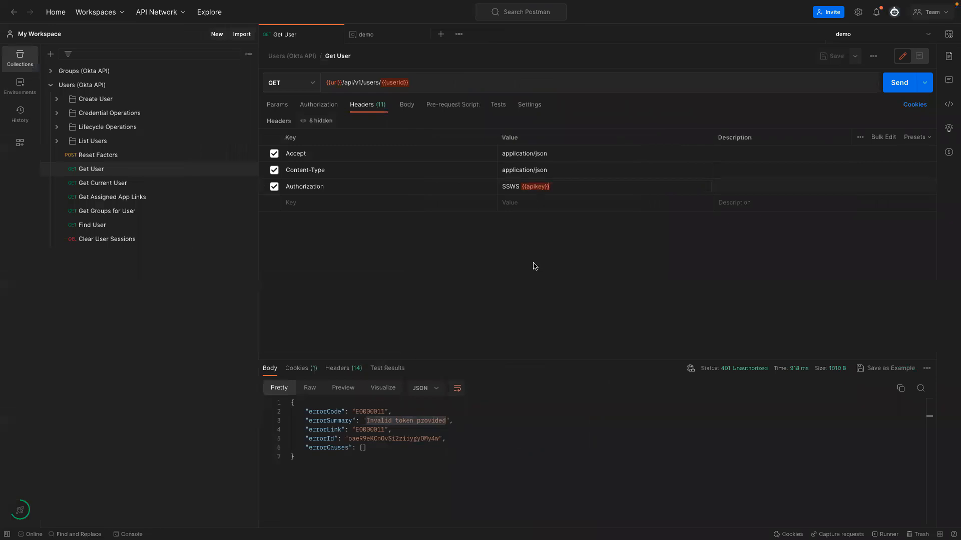
Save the copied token as the apikey variable in the demo environment.
{"action": "mouse_move", "coordinate": [532, 189]}
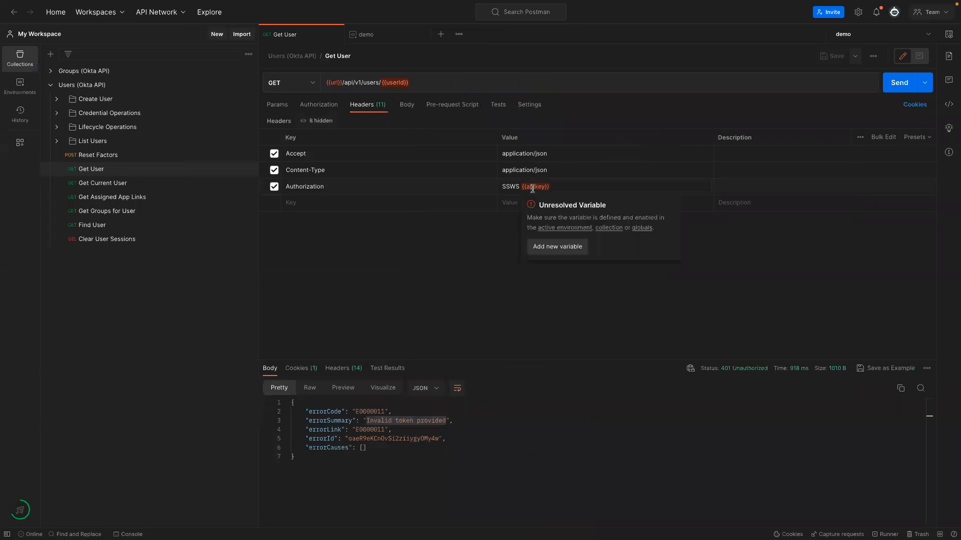
{"action": "left_click", "coordinate": [549, 246]}
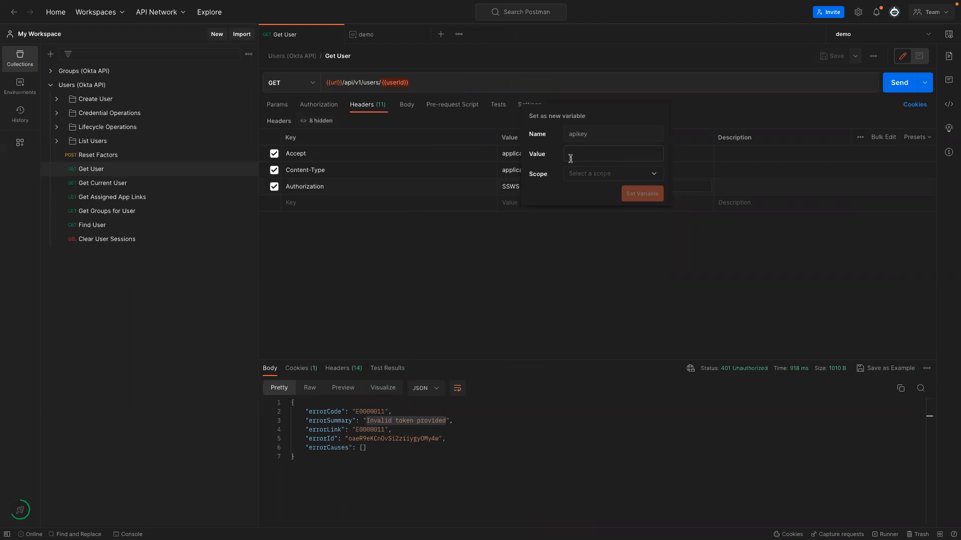
{"action": "key", "text": "super+v"}
{"action": "left_click", "coordinate": [578, 174]}
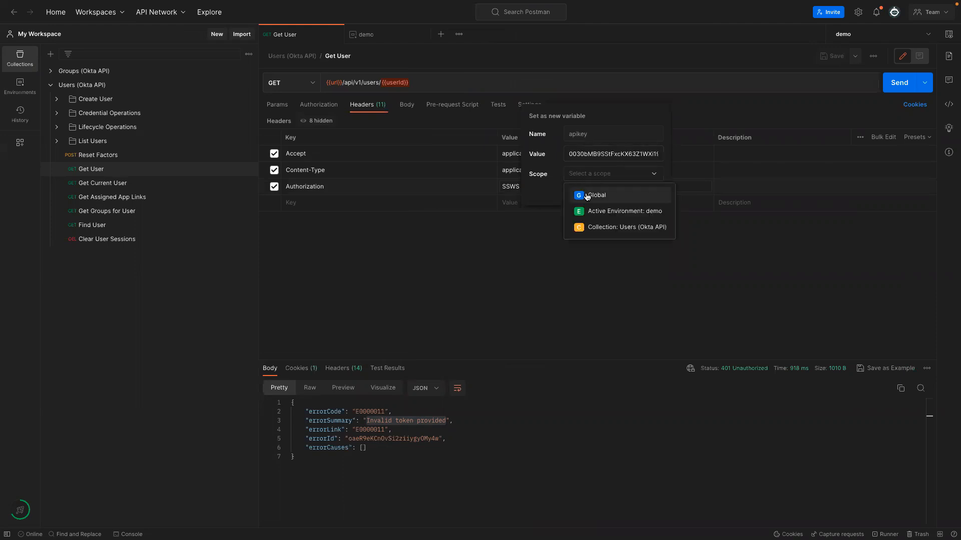
{"action": "left_click", "coordinate": [592, 212]}
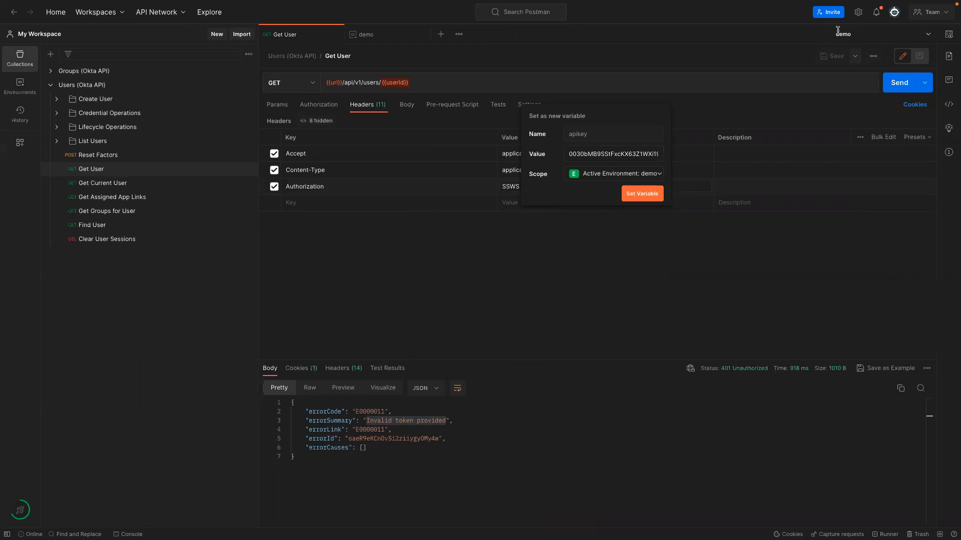
{"action": "left_click", "coordinate": [636, 198]}
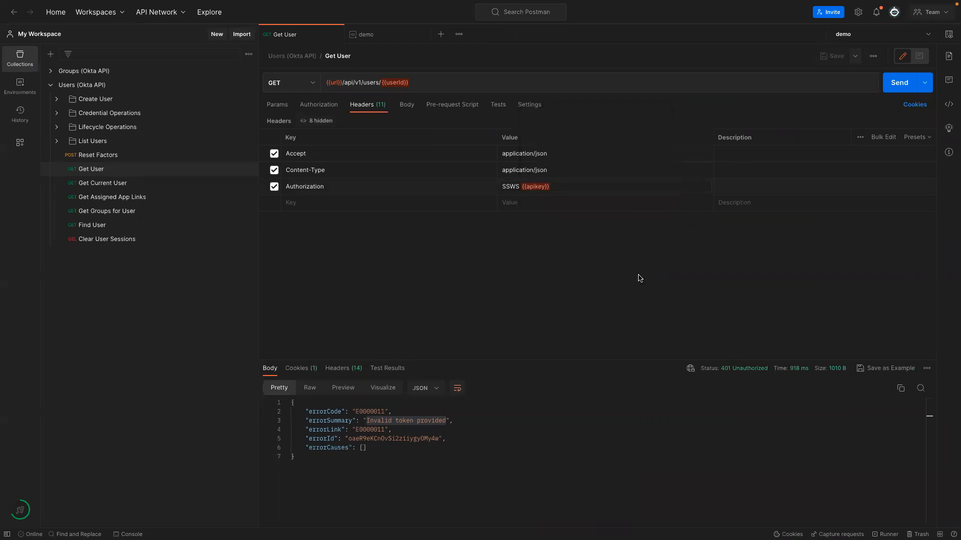
Resend Get User and confirm the 404 Not found error for the unresolved {{userId}}.
{"action": "left_click", "coordinate": [899, 83]}
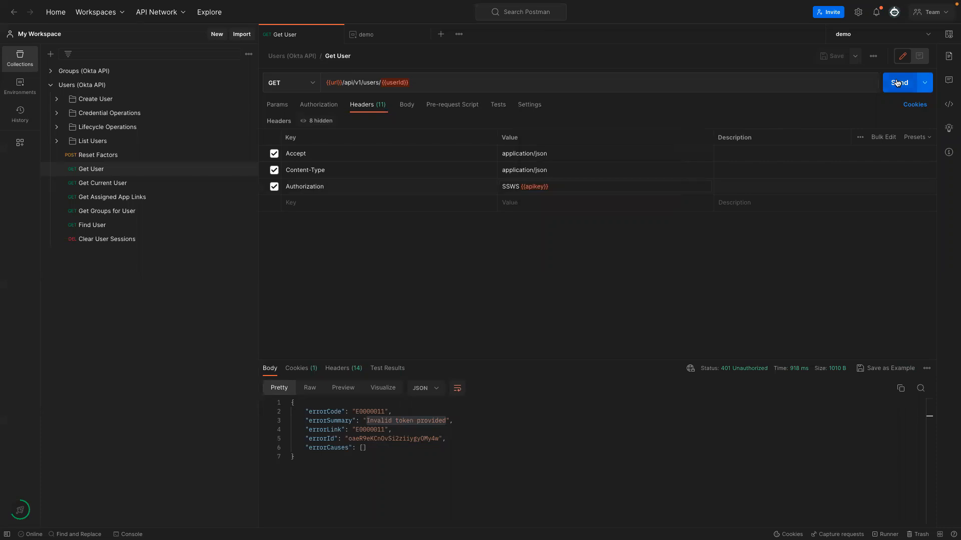
{"action": "left_click_drag", "start_coordinate": [366, 421], "coordinate": [558, 420]}
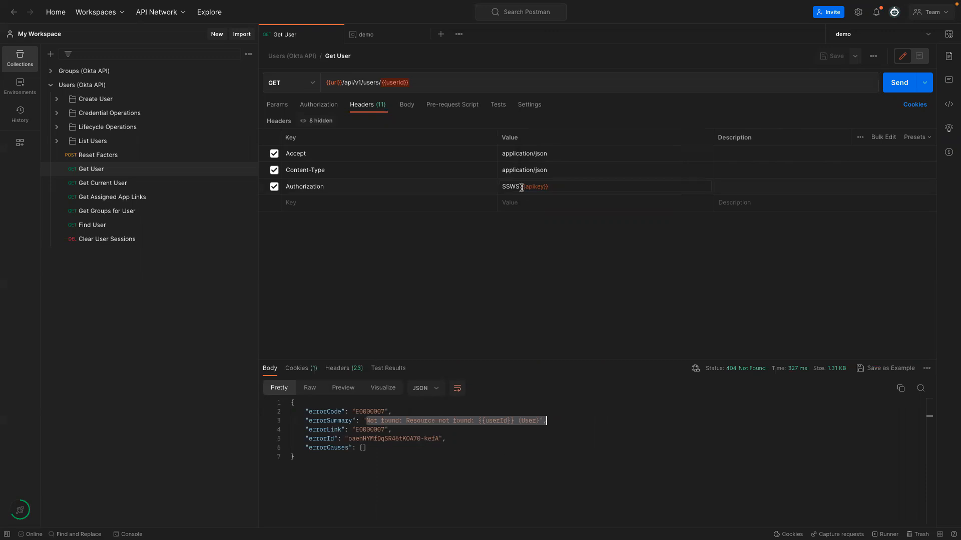
{"action": "left_click", "coordinate": [362, 429]}
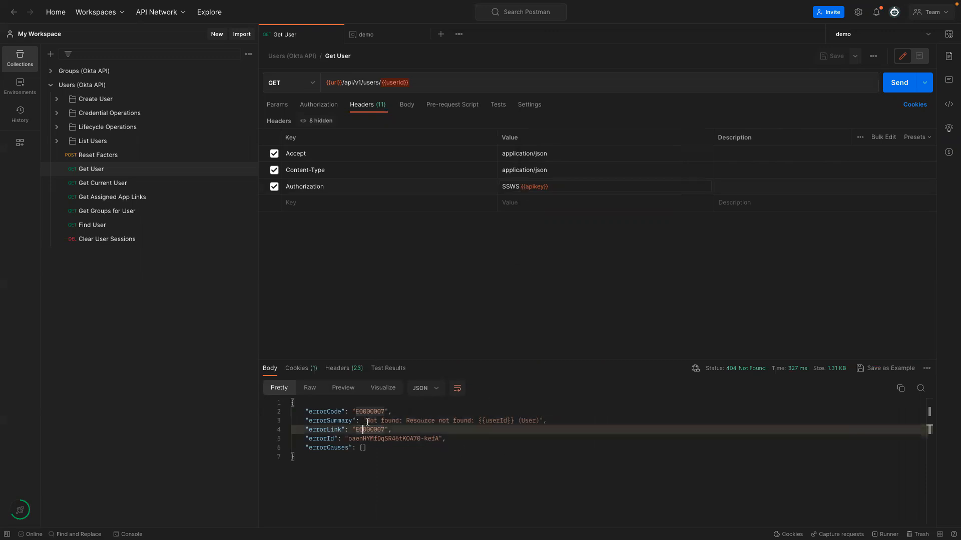
{"action": "left_click_drag", "start_coordinate": [367, 421], "coordinate": [513, 419]}
{"action": "left_click", "coordinate": [536, 447]}
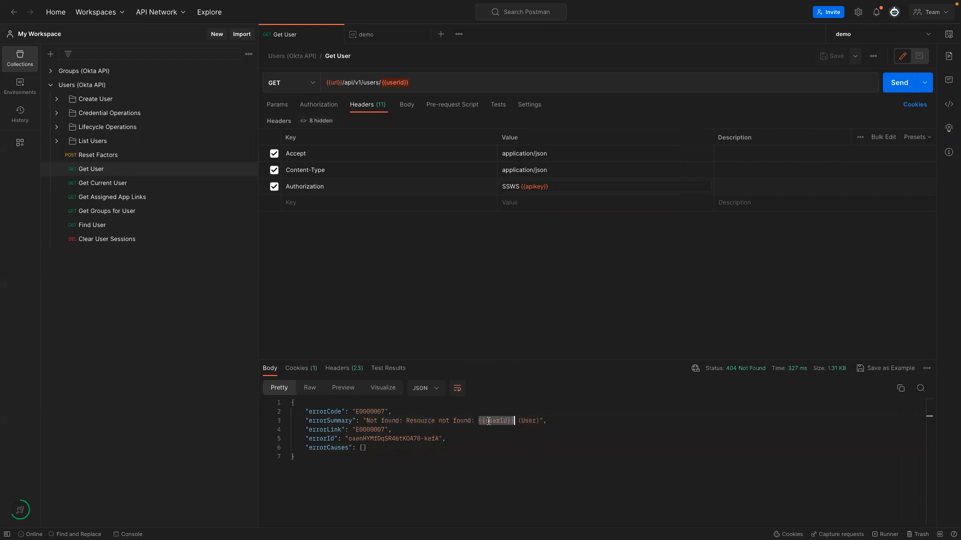
{"action": "key", "text": "ctrl+Left"}
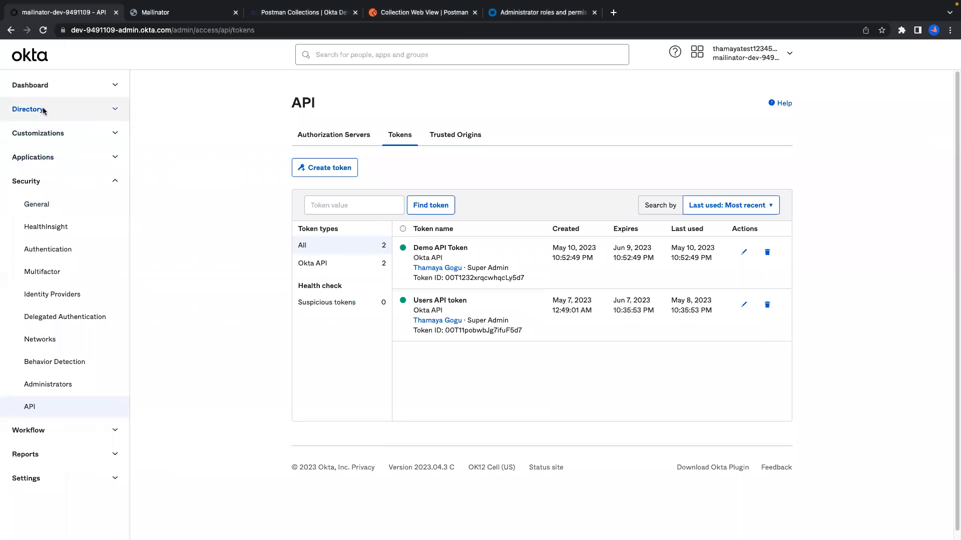
Open the test user's page from Directory > People and select their email address.
{"action": "left_click", "coordinate": [44, 108]}
{"action": "left_click", "coordinate": [35, 132]}
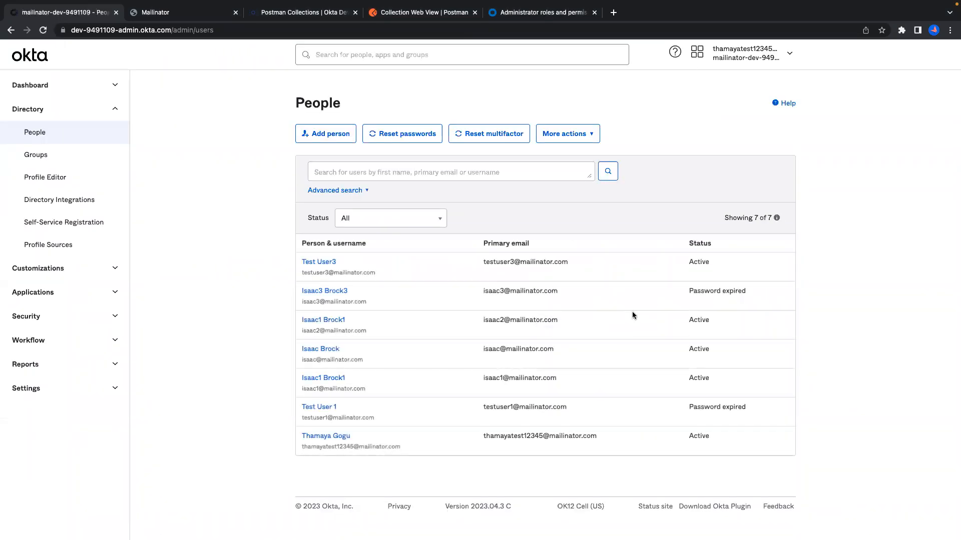
{"action": "left_click", "coordinate": [318, 263]}
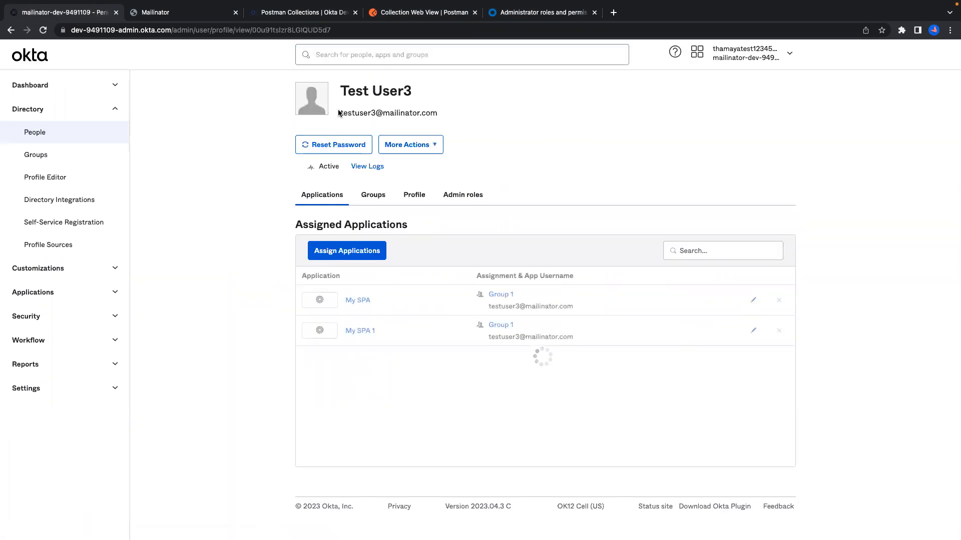
{"action": "left_click_drag", "start_coordinate": [340, 111], "coordinate": [442, 120]}
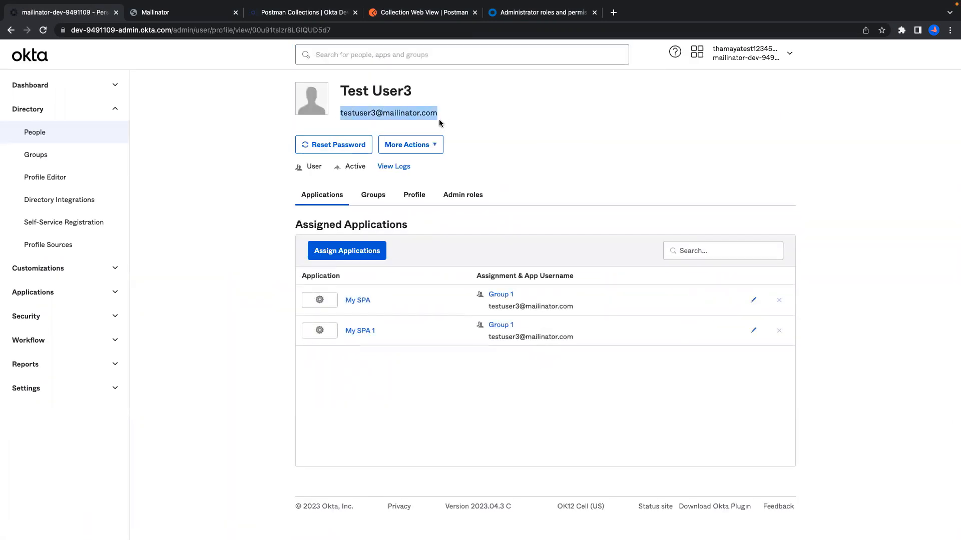
{"action": "key", "text": "ctrl+Right"}
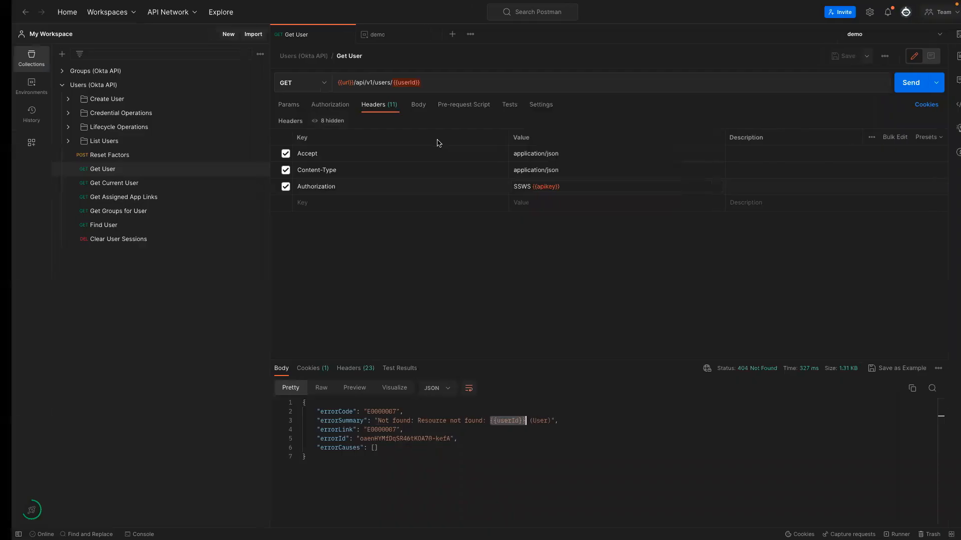
{"action": "key", "text": "ctrl+Left"}
Review the test user's Profile attributes, selecting the Username and First name values.
{"action": "left_click", "coordinate": [415, 196]}
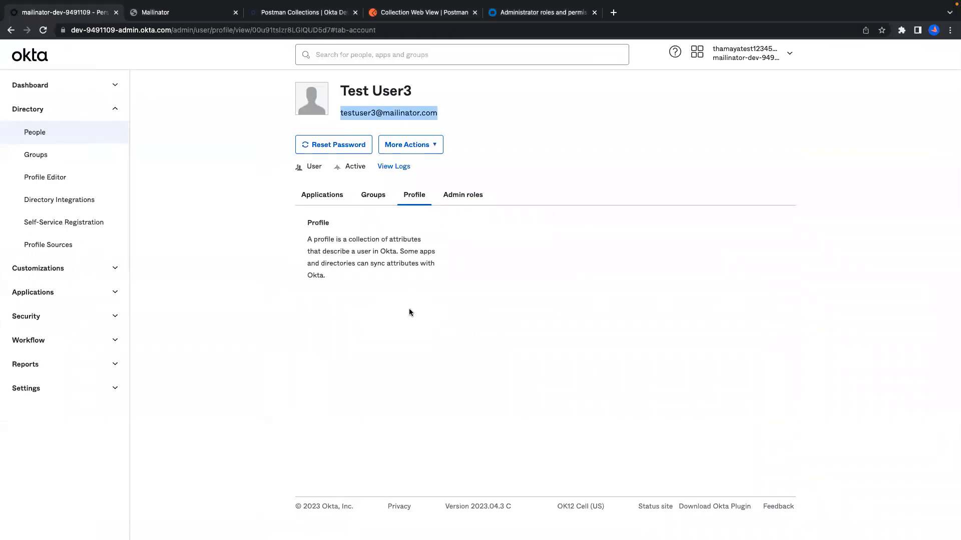
{"action": "scroll", "coordinate": [500, 283], "scroll_direction": "down", "scroll_amount": 1}
{"action": "left_click_drag", "start_coordinate": [433, 253], "coordinate": [542, 256]}
{"action": "key", "text": "ctrl+c"}
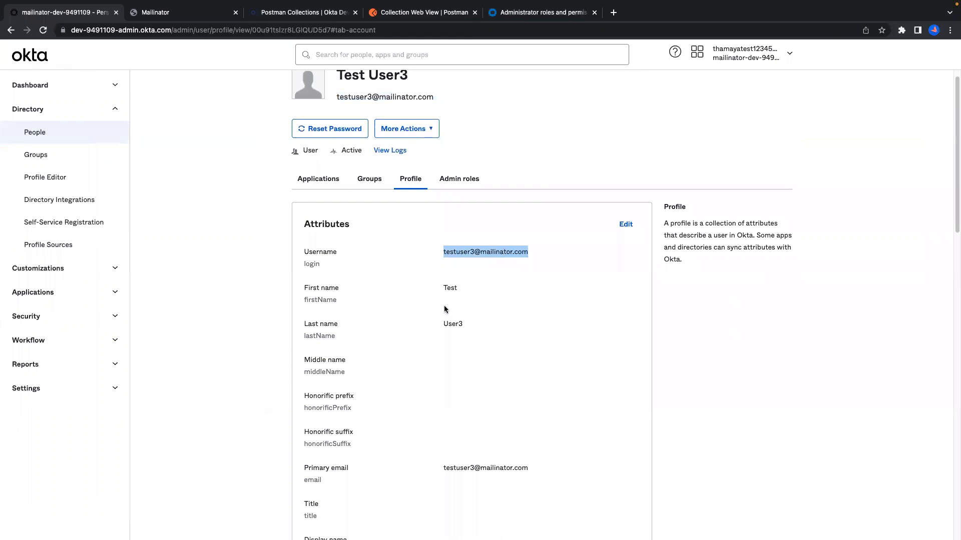
{"action": "left_click_drag", "start_coordinate": [442, 288], "coordinate": [472, 289]}
{"action": "left_click_drag", "start_coordinate": [437, 324], "coordinate": [494, 328]}
{"action": "scroll", "coordinate": [495, 328], "scroll_direction": "down", "scroll_amount": 15}
{"action": "scroll", "coordinate": [496, 329], "scroll_direction": "up", "scroll_amount": 8}
{"action": "key", "text": "ctrl+Right"}
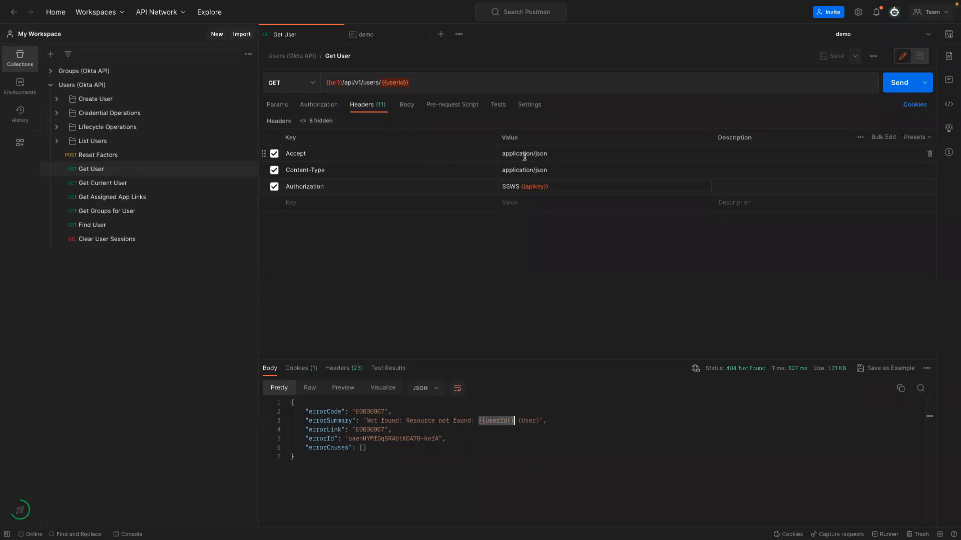
Save the test user's e-mail as userId in the demo environment and resend Get User for 200 OK.
{"action": "mouse_move", "coordinate": [394, 83]}
{"action": "left_click", "coordinate": [413, 144]}
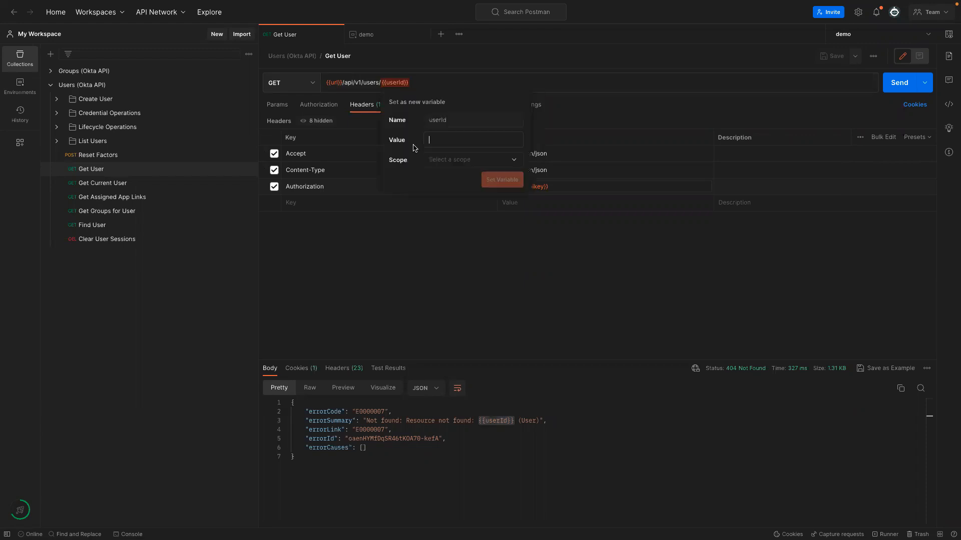
{"action": "key", "text": "ctrl+v"}
{"action": "left_click", "coordinate": [453, 160]}
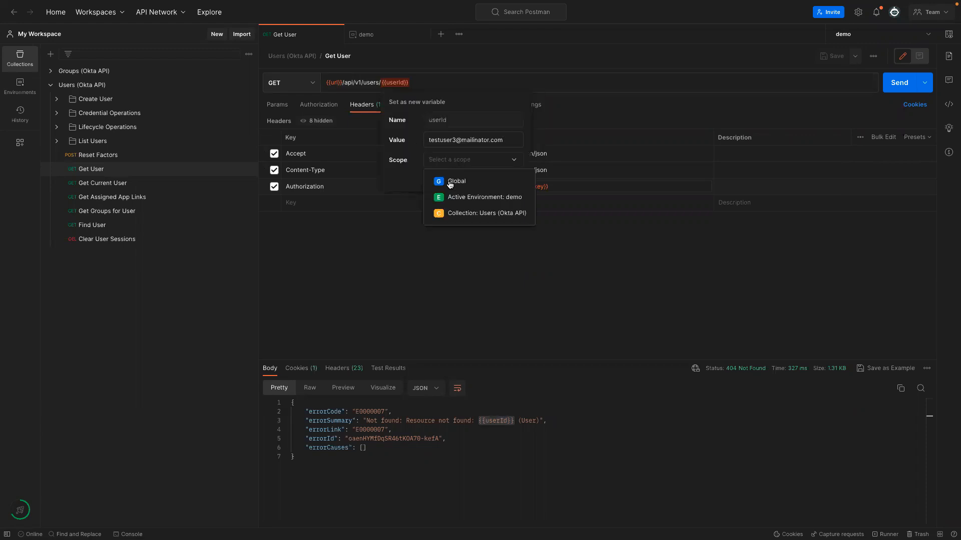
{"action": "left_click", "coordinate": [450, 199]}
{"action": "left_click", "coordinate": [508, 181]}
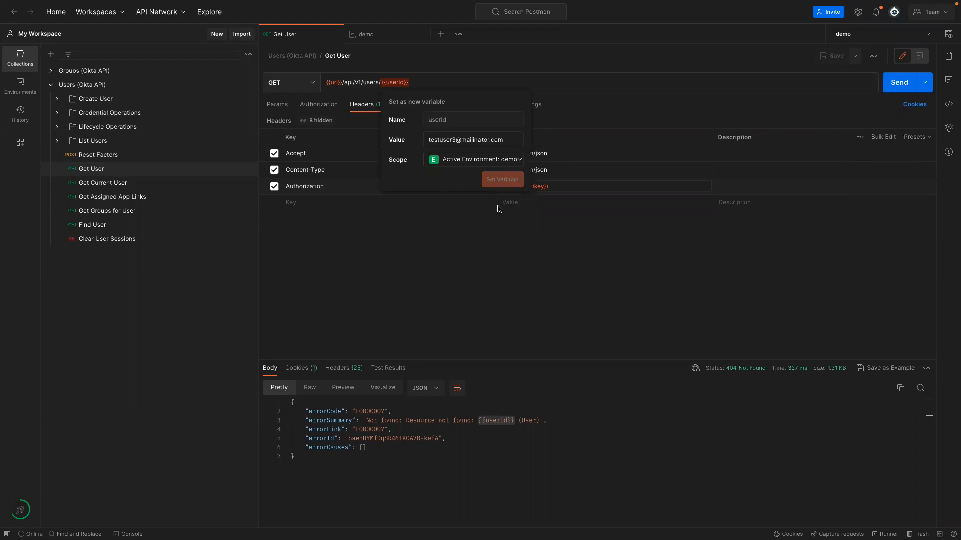
{"action": "left_click", "coordinate": [898, 83]}
{"action": "left_click_drag", "start_coordinate": [405, 354], "coordinate": [408, 254]}
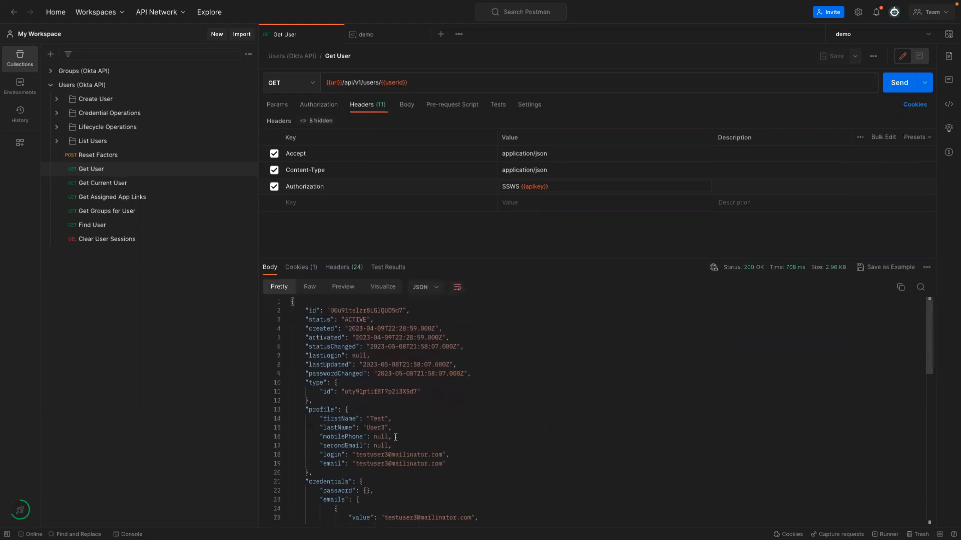
Highlight the firstName, lastName, login and email fields in the Get User response.
{"action": "scroll", "coordinate": [378, 422], "scroll_direction": "down", "scroll_amount": 5}
{"action": "scroll", "coordinate": [385, 430], "scroll_direction": "up", "scroll_amount": 5}
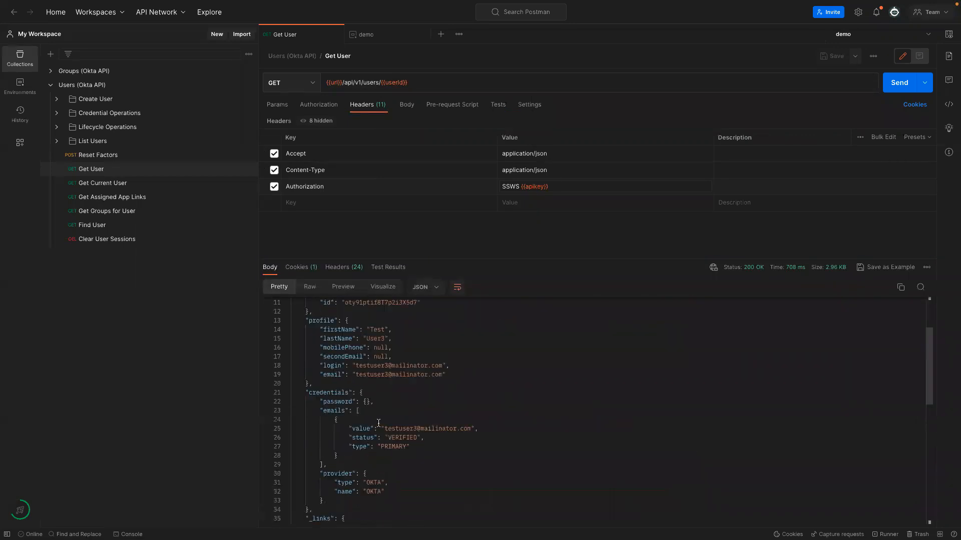
{"action": "left_click_drag", "start_coordinate": [396, 429], "coordinate": [292, 420]}
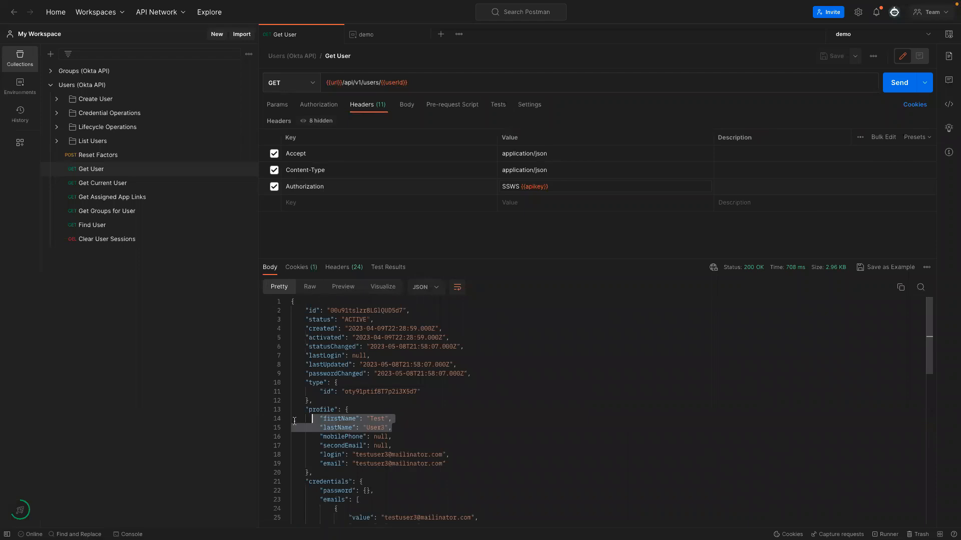
{"action": "left_click", "coordinate": [375, 419]}
{"action": "left_click_drag", "start_coordinate": [364, 429], "coordinate": [388, 427]}
{"action": "left_click_drag", "start_coordinate": [311, 457], "coordinate": [446, 464]}
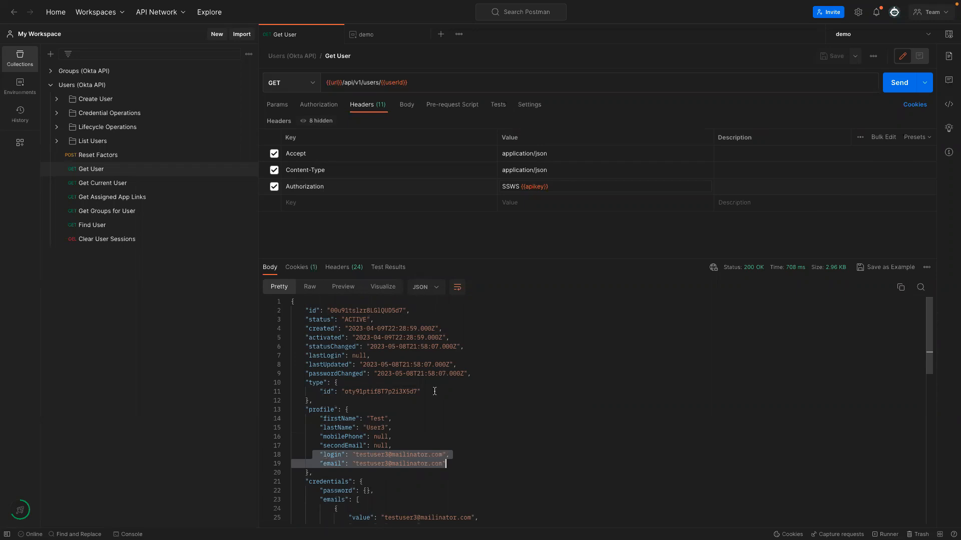
Review the response's _links section, marking the self and changePassword link URLs.
{"action": "scroll", "coordinate": [405, 432], "scroll_direction": "down", "scroll_amount": 6}
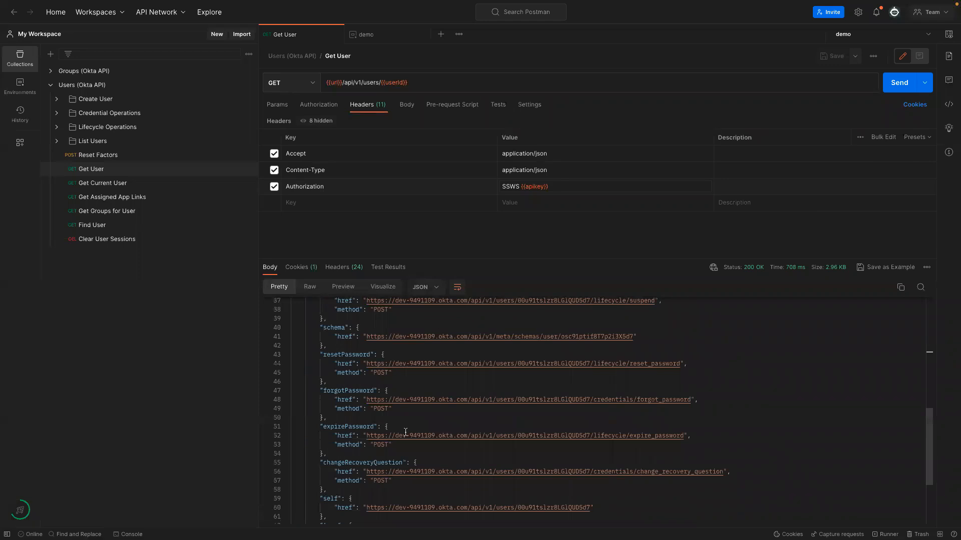
{"action": "scroll", "coordinate": [405, 432], "scroll_direction": "up", "scroll_amount": 2}
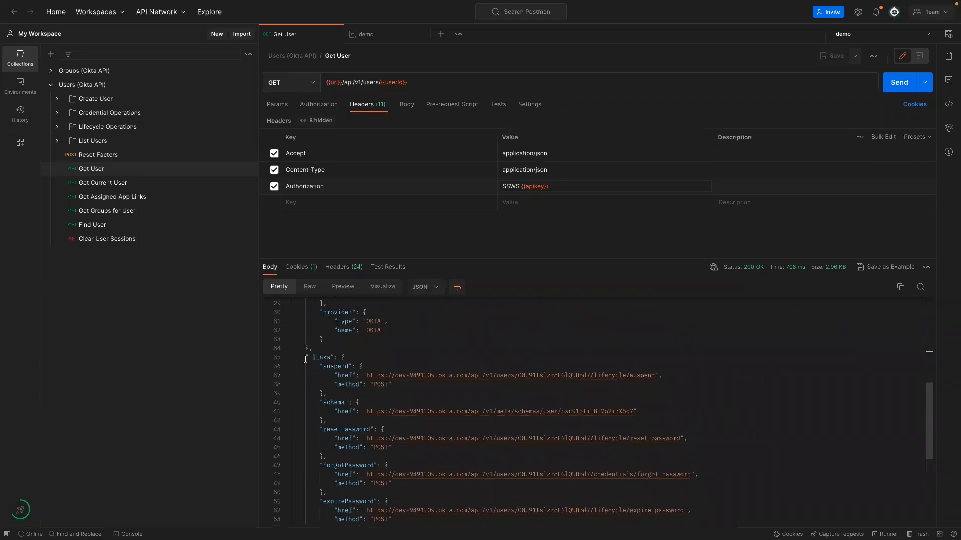
{"action": "left_click_drag", "start_coordinate": [303, 358], "coordinate": [384, 501]}
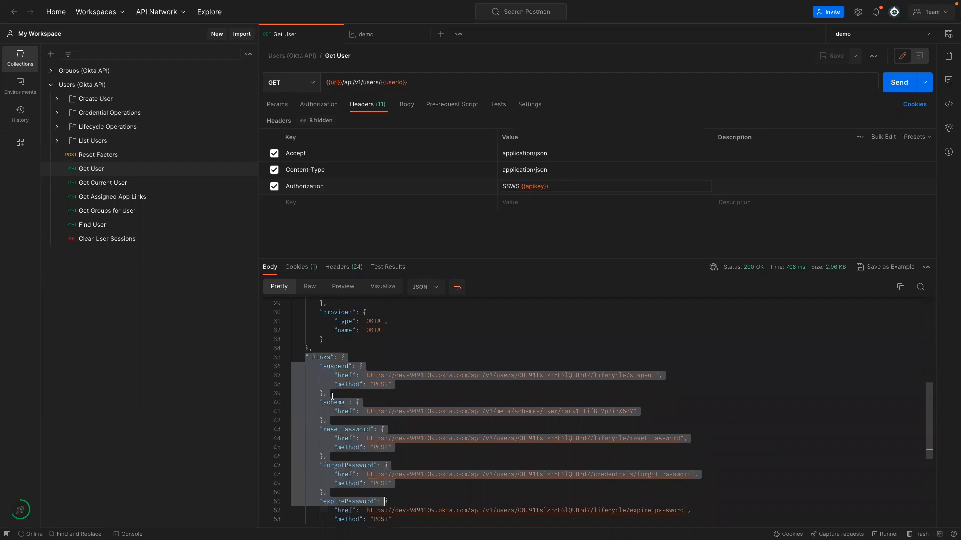
{"action": "left_click", "coordinate": [420, 395]}
{"action": "scroll", "coordinate": [337, 399], "scroll_direction": "down", "scroll_amount": 2}
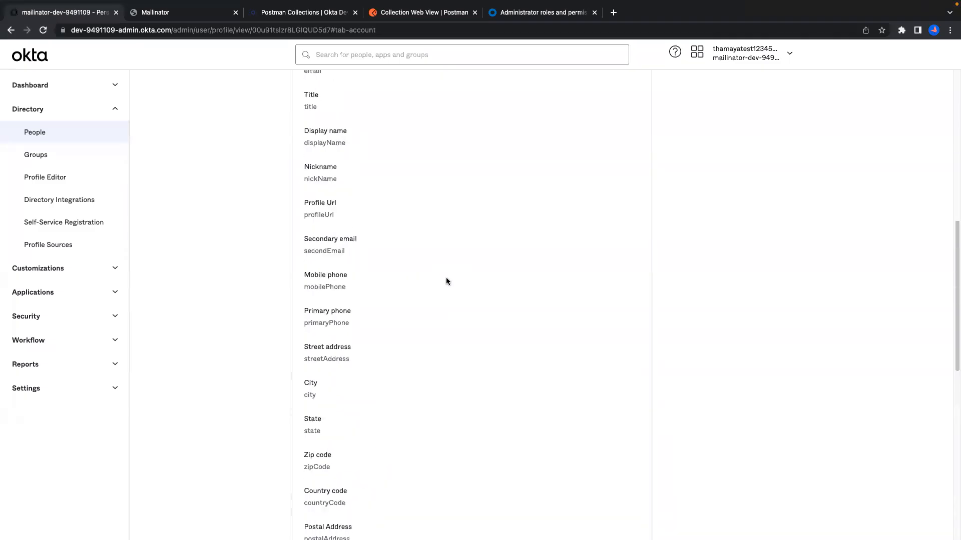
{"action": "scroll", "coordinate": [444, 293], "scroll_direction": "up", "scroll_amount": 8}
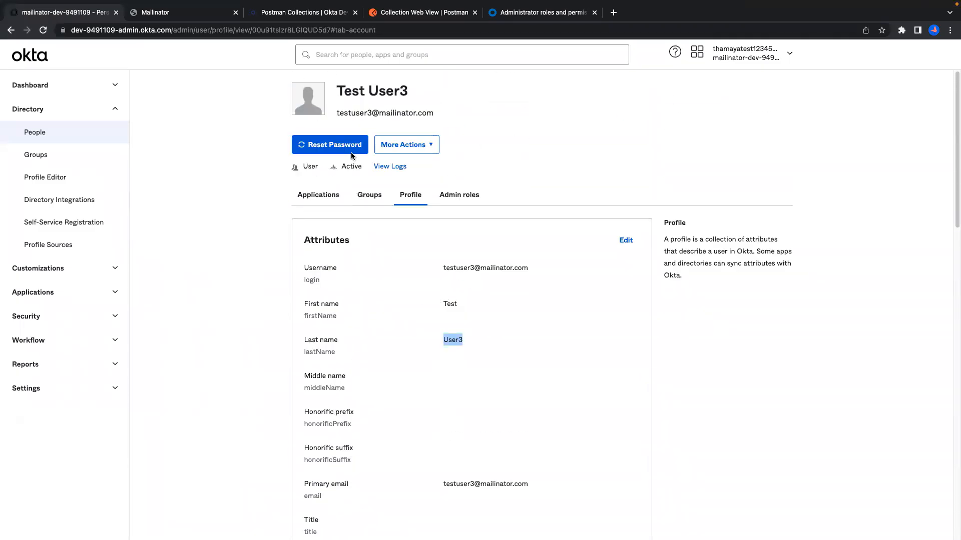
{"action": "left_click", "coordinate": [410, 145]}
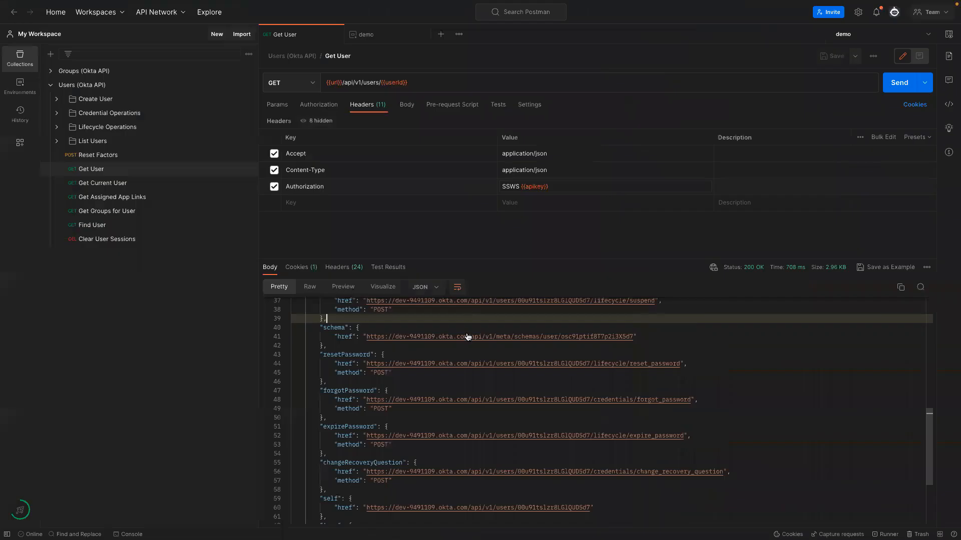
{"action": "scroll", "coordinate": [466, 333], "scroll_direction": "up", "scroll_amount": 3}
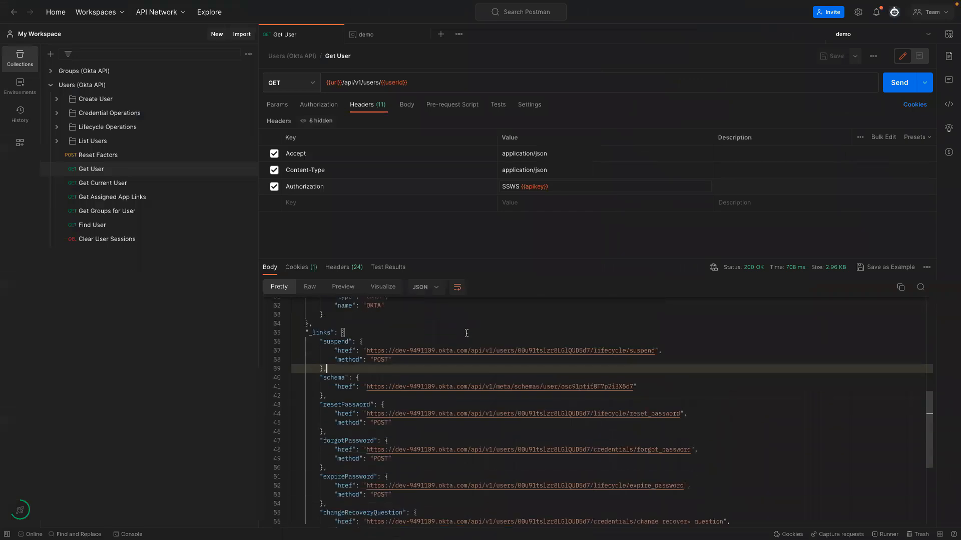
{"action": "left_click_drag", "start_coordinate": [305, 333], "coordinate": [410, 494]}
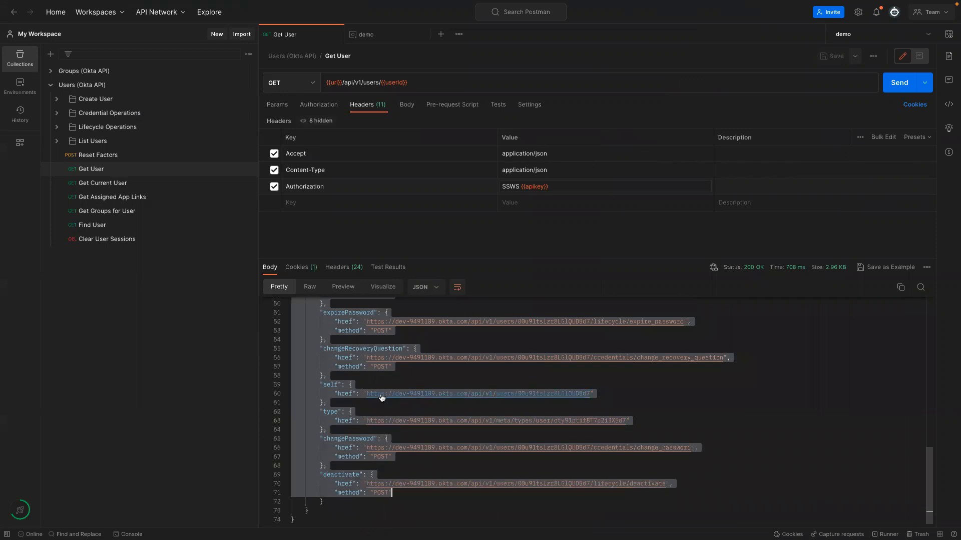
{"action": "left_click", "coordinate": [328, 403]}
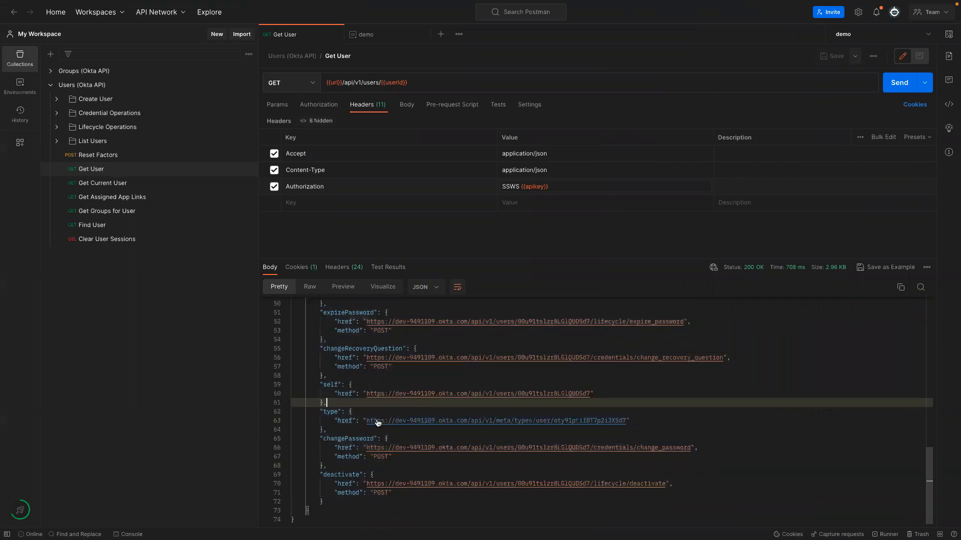
{"action": "left_click", "coordinate": [318, 385], "text": "shift"}
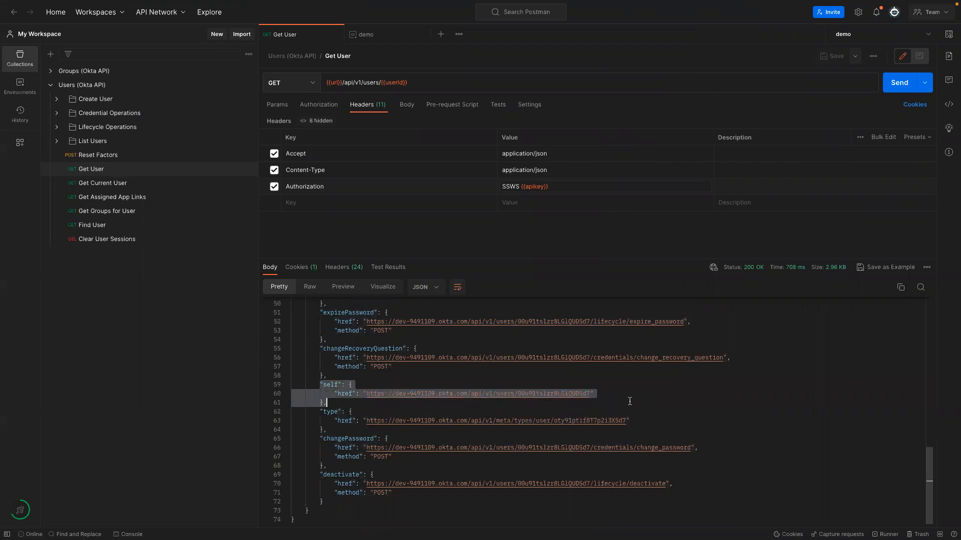
{"action": "left_click", "coordinate": [611, 396]}
{"action": "left_click_drag", "start_coordinate": [312, 440], "coordinate": [409, 469]}
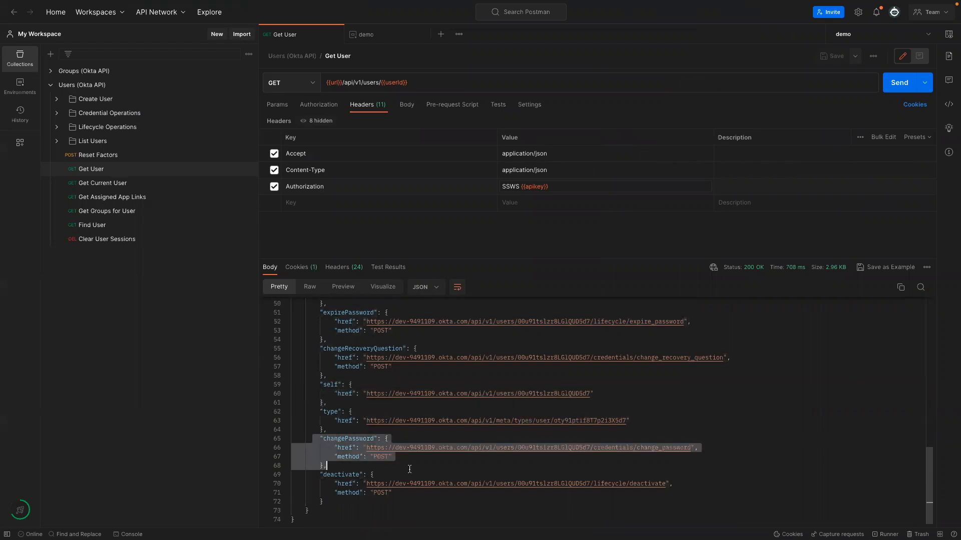
{"action": "left_click", "coordinate": [405, 464]}
{"action": "left_click_drag", "start_coordinate": [360, 447], "coordinate": [690, 447]}
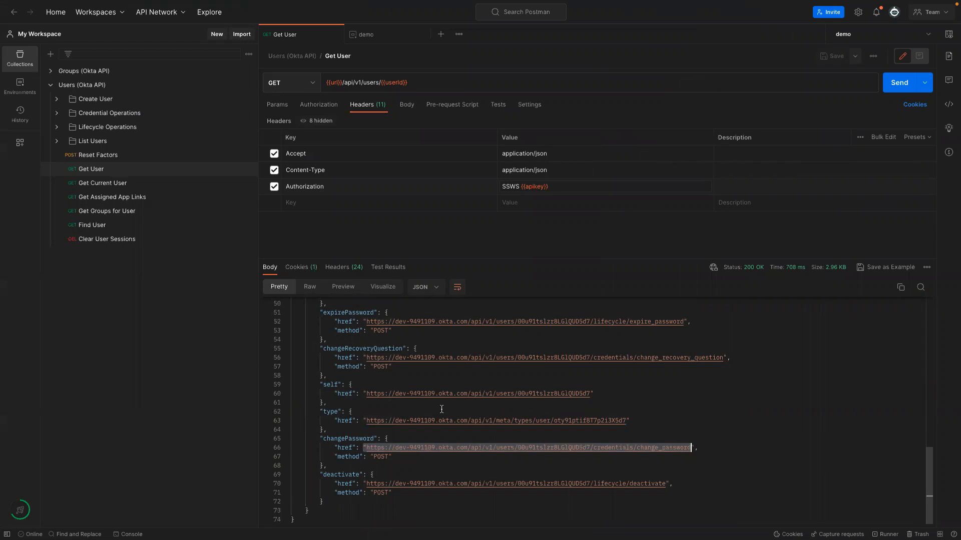
Mark the repeated login value and the suspend-to-expirePassword lifecycle links.
{"action": "scroll", "coordinate": [442, 409], "scroll_direction": "up", "scroll_amount": 10}
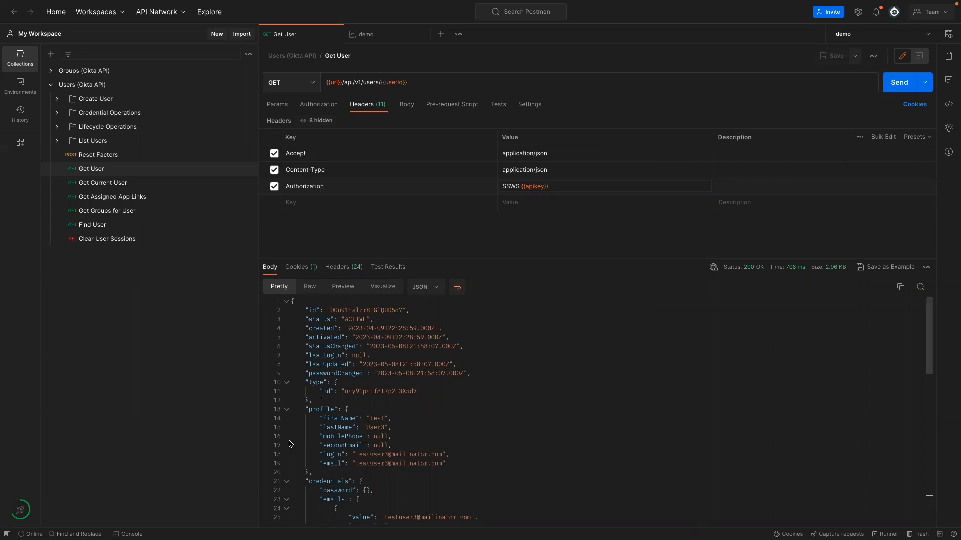
{"action": "mouse_move", "coordinate": [385, 83]}
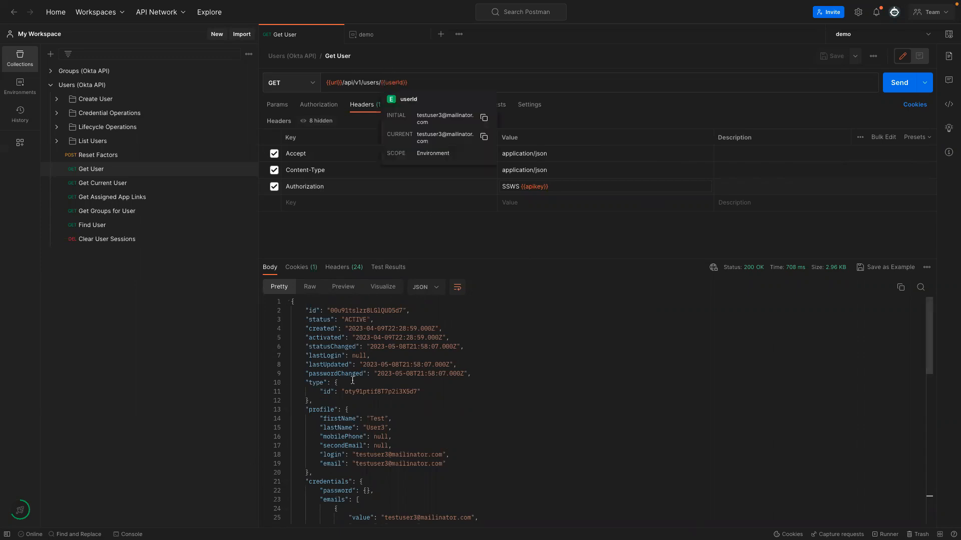
{"action": "left_click_drag", "start_coordinate": [351, 454], "coordinate": [444, 454]}
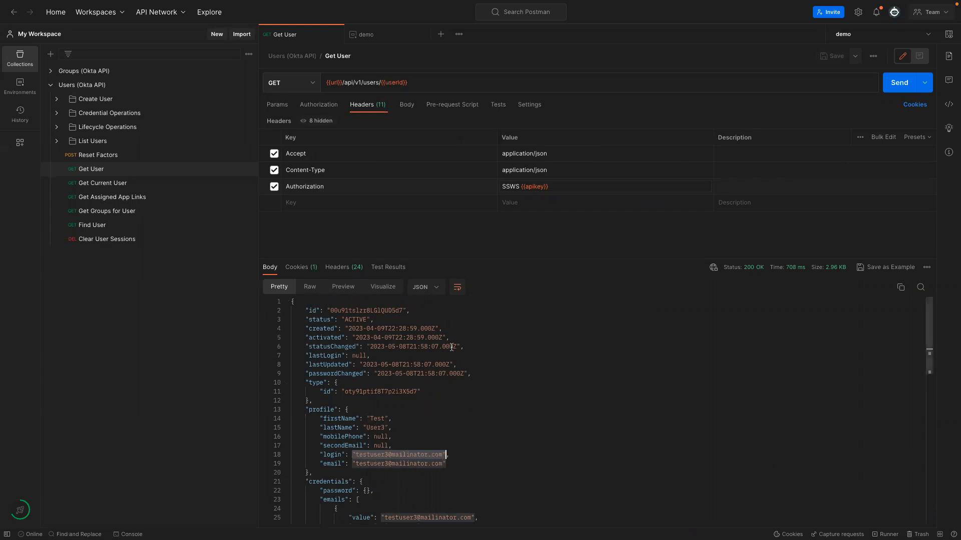
{"action": "scroll", "coordinate": [491, 372], "scroll_direction": "down", "scroll_amount": 10}
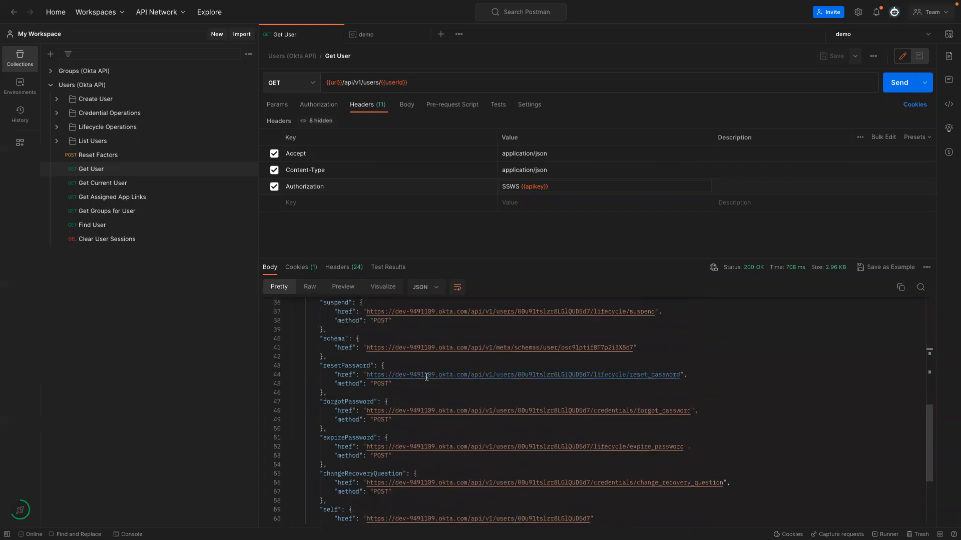
{"action": "scroll", "coordinate": [307, 308], "scroll_direction": "up", "scroll_amount": 2}
{"action": "left_click_drag", "start_coordinate": [310, 353], "coordinate": [714, 505]}
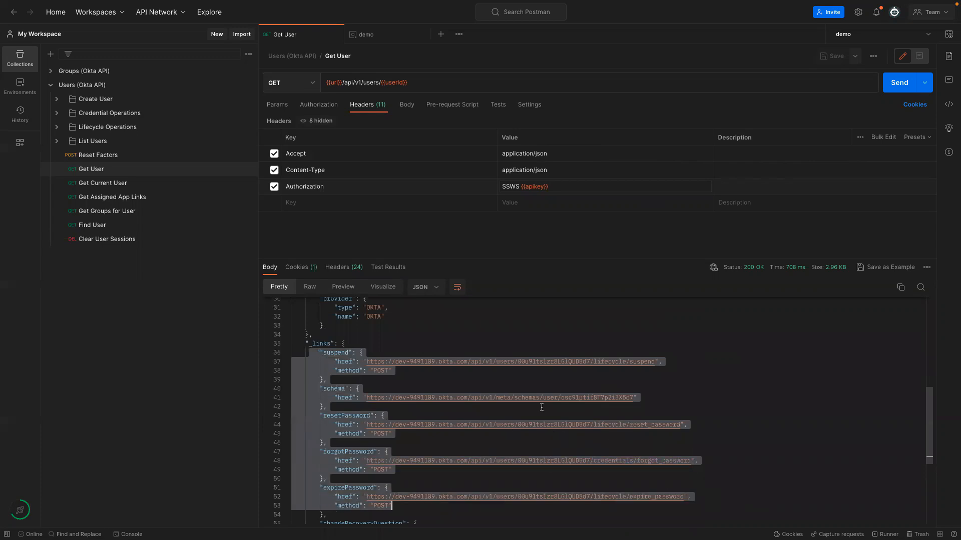
{"action": "left_click", "coordinate": [616, 380]}
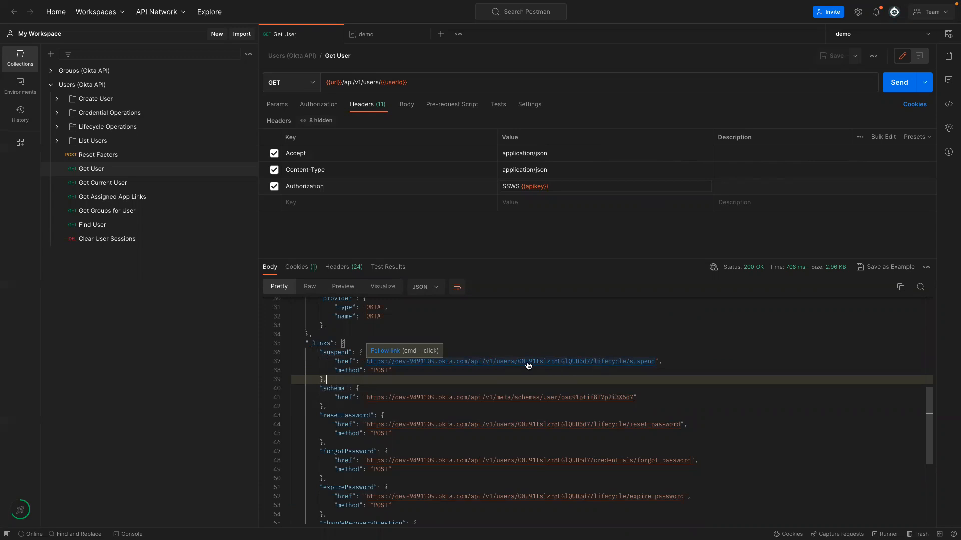
Scroll back through the response and expand the Create User folder in the sidebar.
{"action": "scroll", "coordinate": [473, 350], "scroll_direction": "up", "scroll_amount": 5}
{"action": "left_click_drag", "start_coordinate": [332, 314], "coordinate": [404, 311]}
{"action": "scroll", "coordinate": [405, 350], "scroll_direction": "down", "scroll_amount": 1}
{"action": "scroll", "coordinate": [405, 350], "scroll_direction": "down", "scroll_amount": 8}
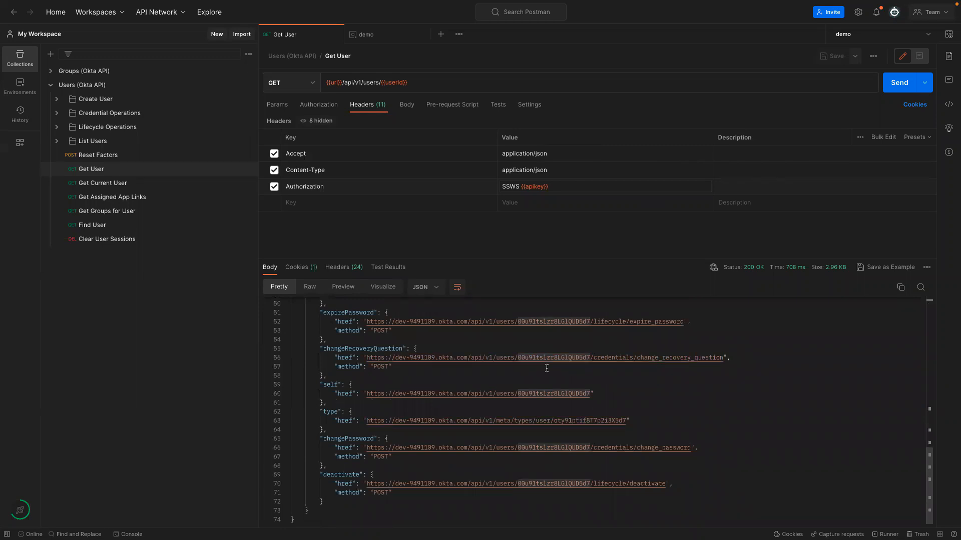
{"action": "scroll", "coordinate": [547, 368], "scroll_direction": "up", "scroll_amount": 2}
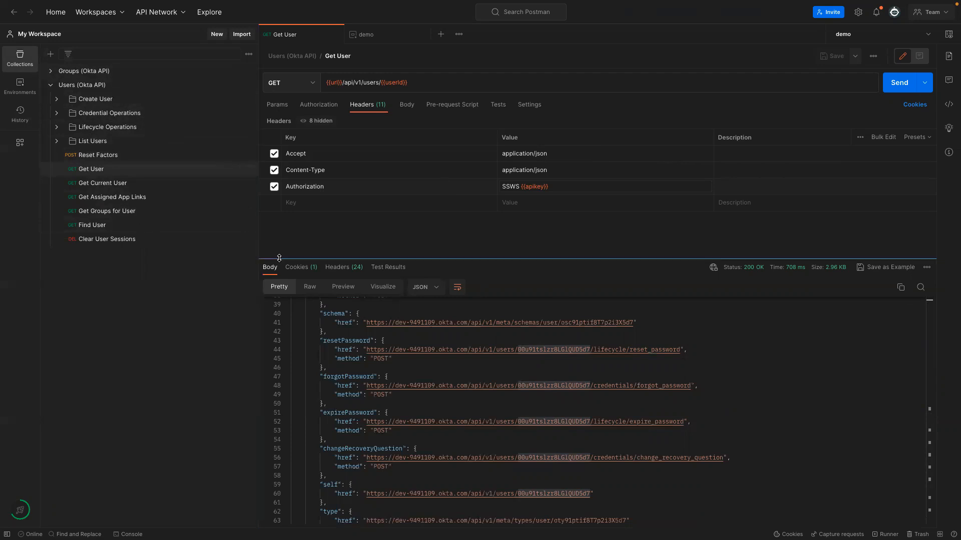
{"action": "scroll", "coordinate": [459, 336], "scroll_direction": "up", "scroll_amount": 10}
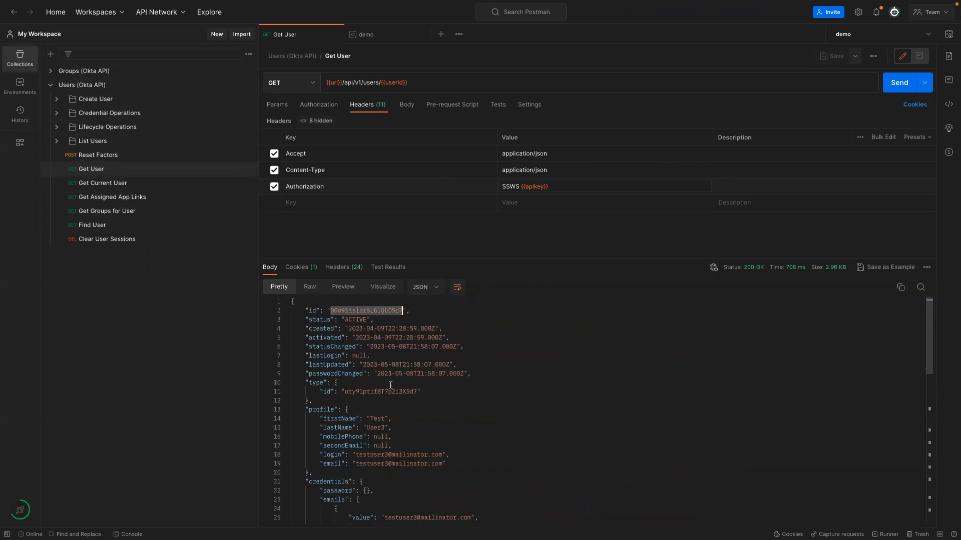
{"action": "scroll", "coordinate": [392, 388], "scroll_direction": "down", "scroll_amount": 10}
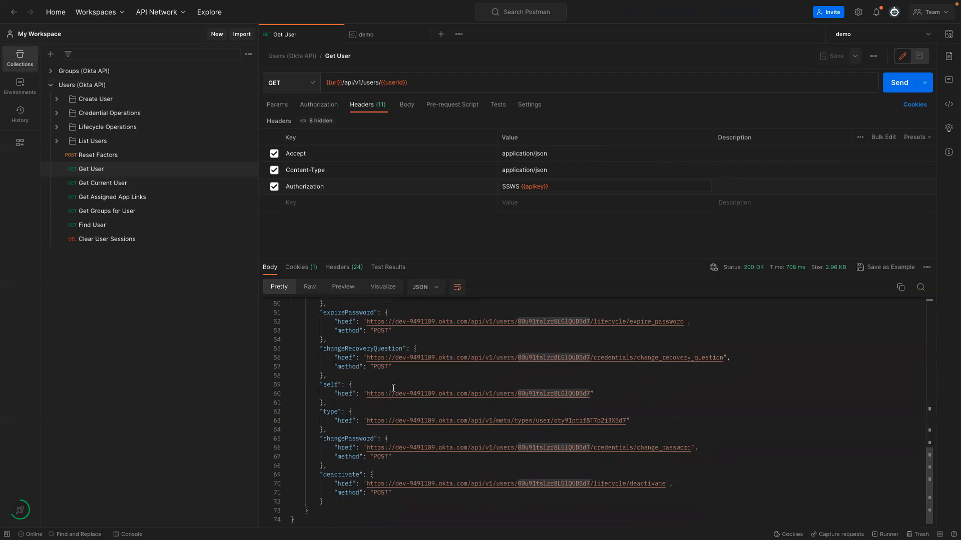
{"action": "scroll", "coordinate": [395, 390], "scroll_direction": "up", "scroll_amount": 3}
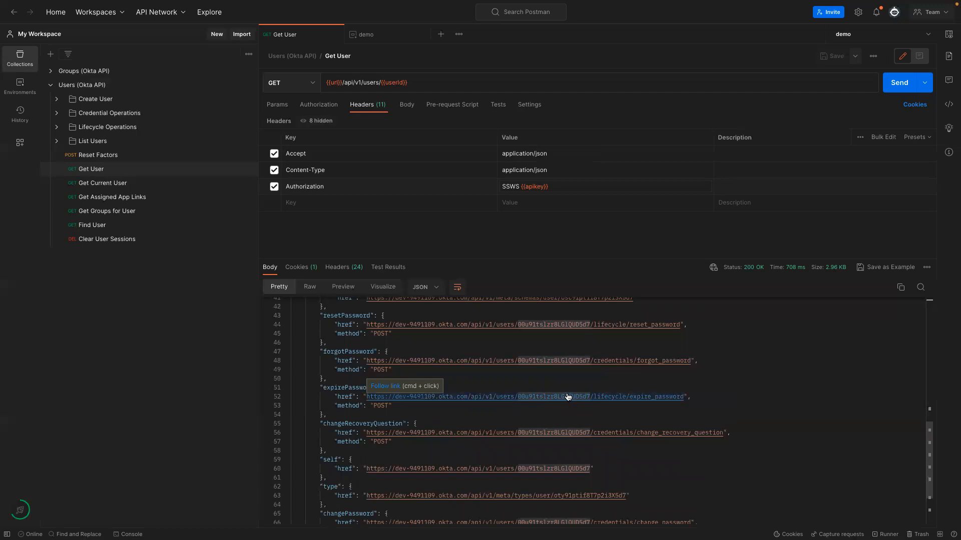
{"action": "scroll", "coordinate": [450, 393], "scroll_direction": "up", "scroll_amount": 5}
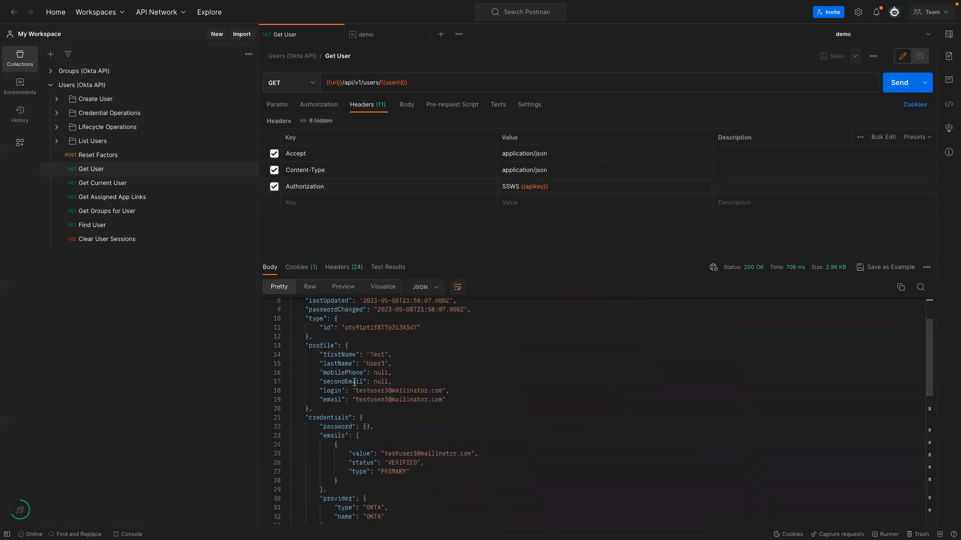
{"action": "scroll", "coordinate": [401, 395], "scroll_direction": "down", "scroll_amount": 7}
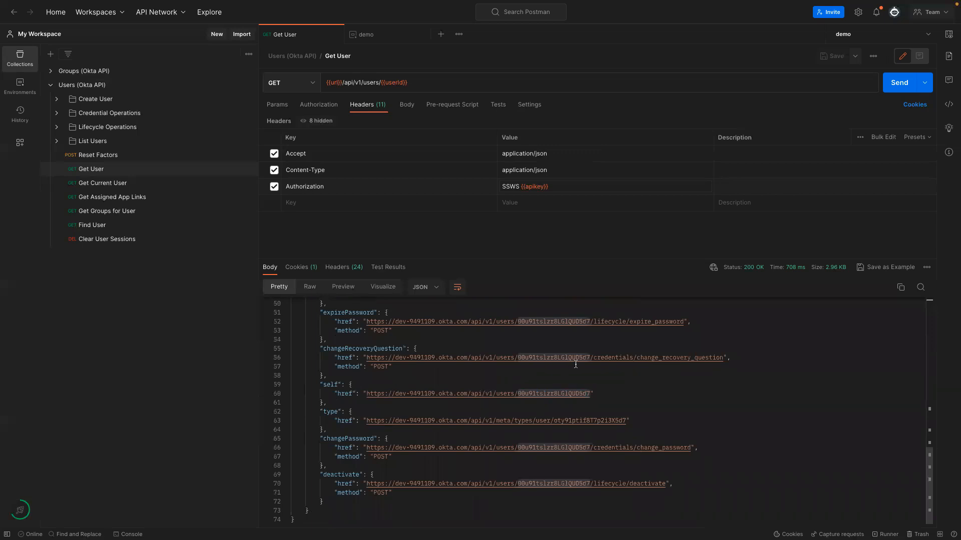
{"action": "scroll", "coordinate": [584, 362], "scroll_direction": "up", "scroll_amount": 1}
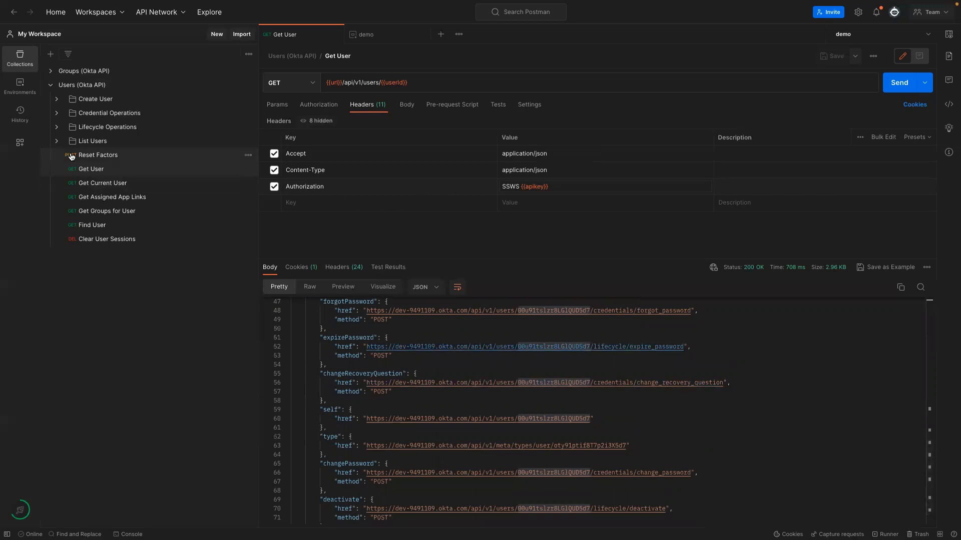
{"action": "left_click", "coordinate": [56, 99]}
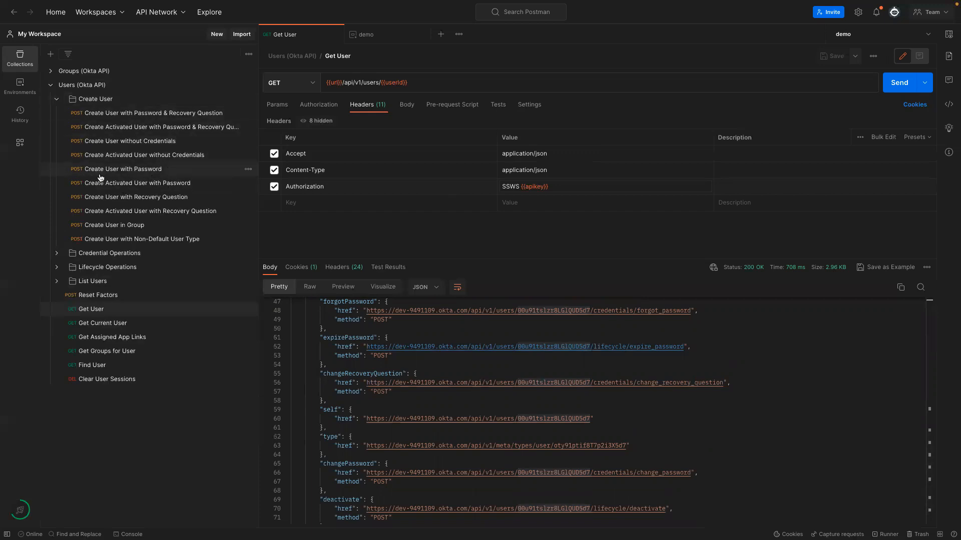
Open Create User with Password and inspect the {{email-suffix}} placeholder on the email line.
{"action": "left_click", "coordinate": [129, 173]}
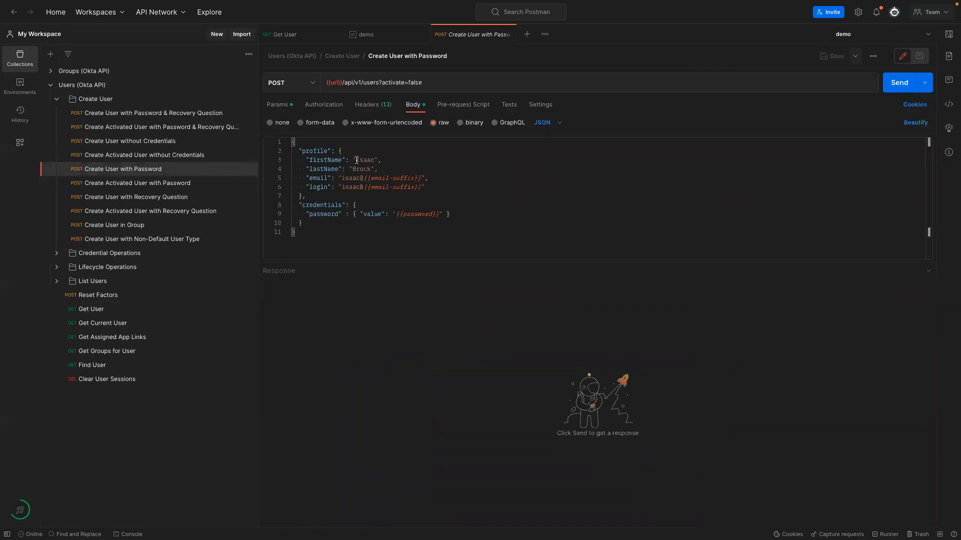
{"action": "left_click", "coordinate": [375, 160]}
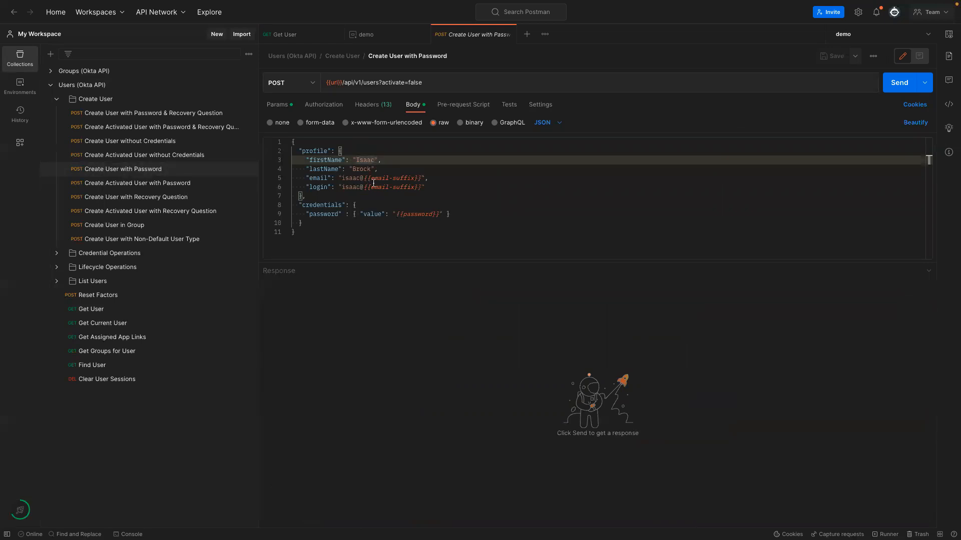
{"action": "left_click_drag", "start_coordinate": [370, 178], "coordinate": [400, 180]}
{"action": "left_click", "coordinate": [392, 180]}
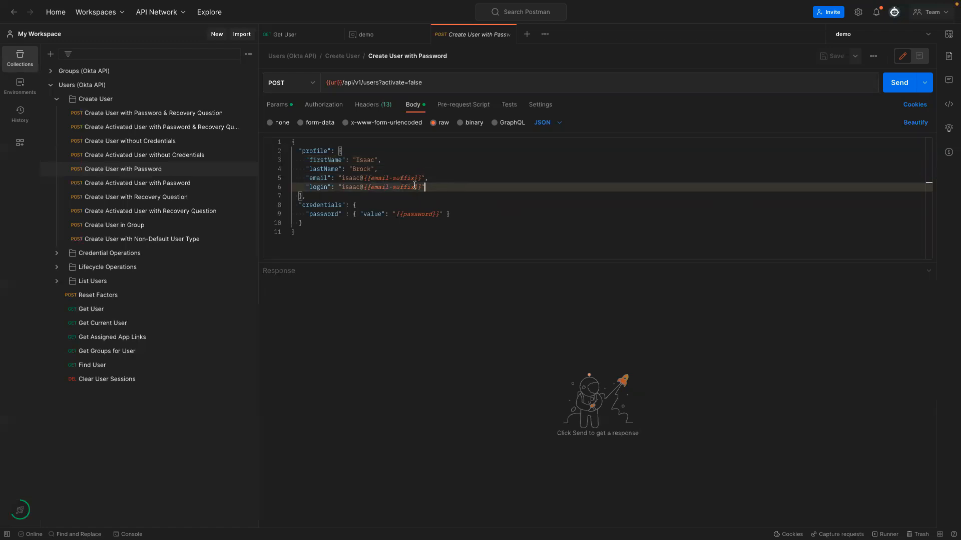
{"action": "right_click", "coordinate": [392, 181]}
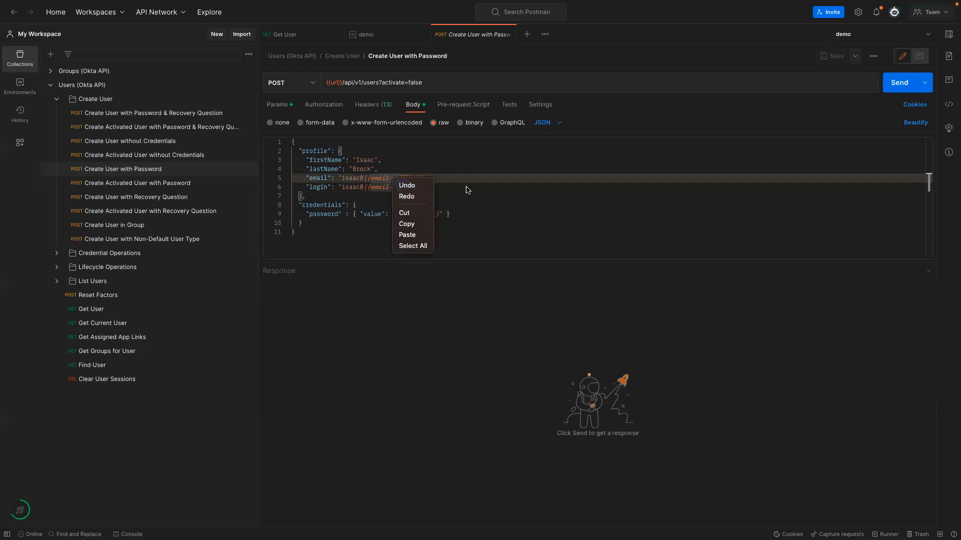
{"action": "left_click", "coordinate": [392, 180]}
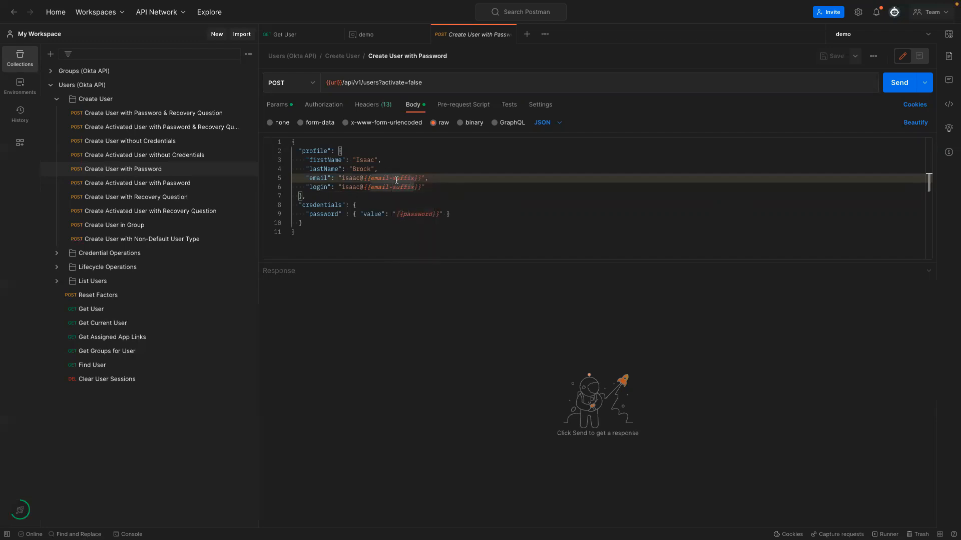
Select the email-suffix name and start a new variable row in the demo environment.
{"action": "left_click", "coordinate": [459, 180]}
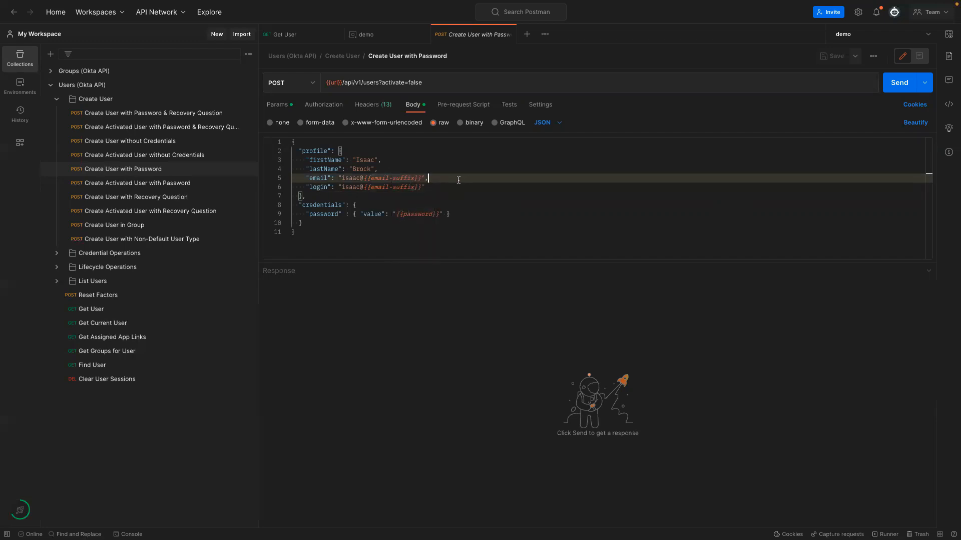
{"action": "left_click", "coordinate": [407, 178]}
{"action": "left_click_drag", "start_coordinate": [371, 178], "coordinate": [414, 178]}
{"action": "key", "text": "ctrl+c"}
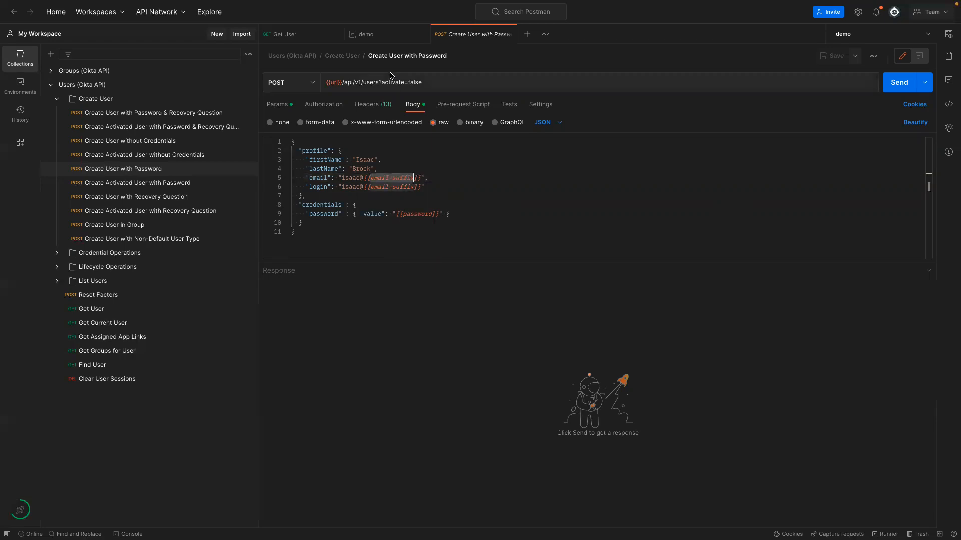
{"action": "left_click", "coordinate": [367, 36]}
{"action": "left_click", "coordinate": [323, 165]}
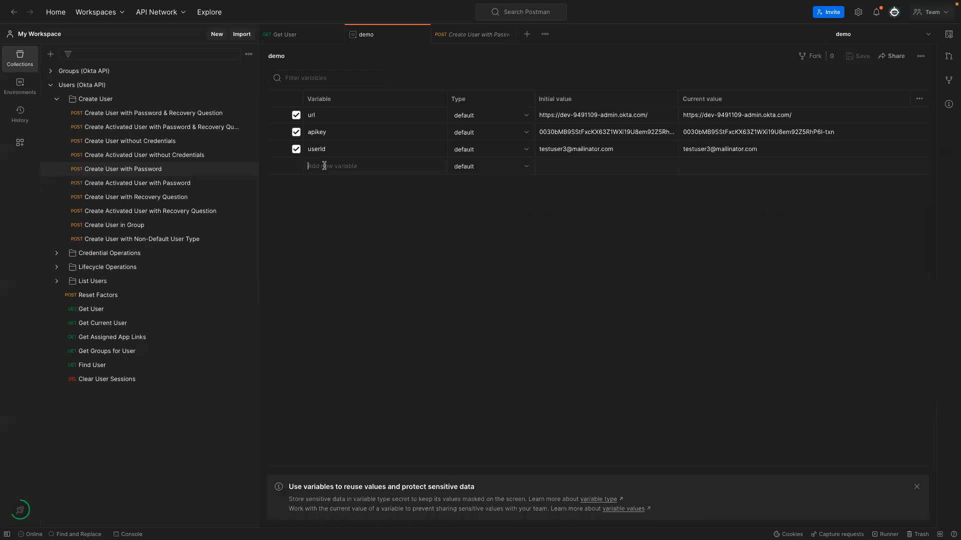
Create the demo variable email-suffix with value mailinator.com and go back to Get User.
{"action": "key", "text": "ctrl+v"}
{"action": "type", "text": "m"}
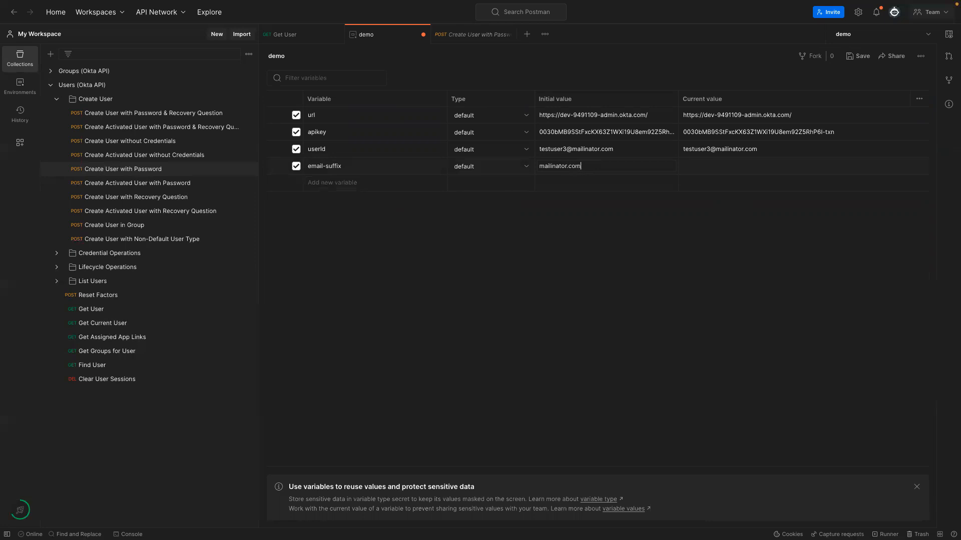
{"action": "left_click", "coordinate": [595, 253]}
{"action": "left_click", "coordinate": [328, 35]}
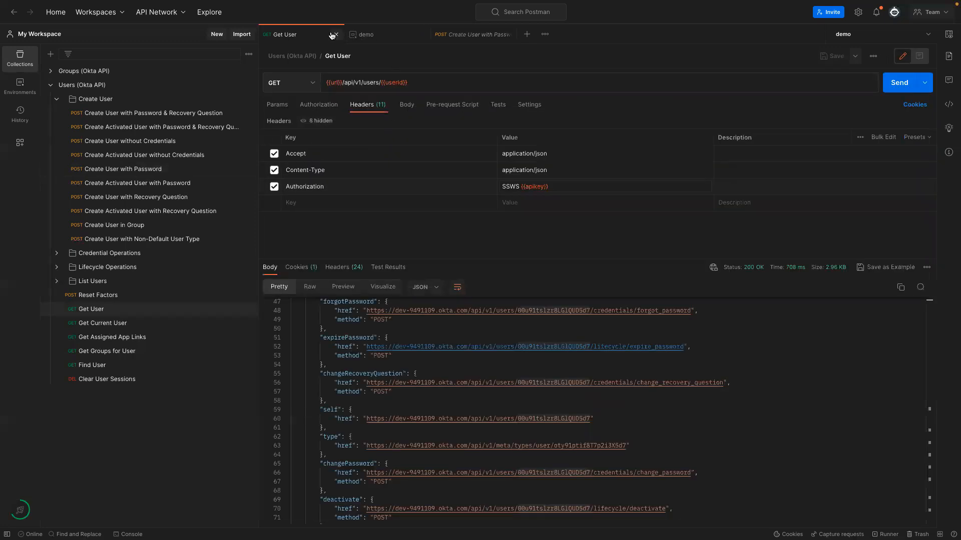
Open Create User with Password, check the Okta People list in Chrome, and return to Postman.
{"action": "left_click", "coordinate": [455, 42]}
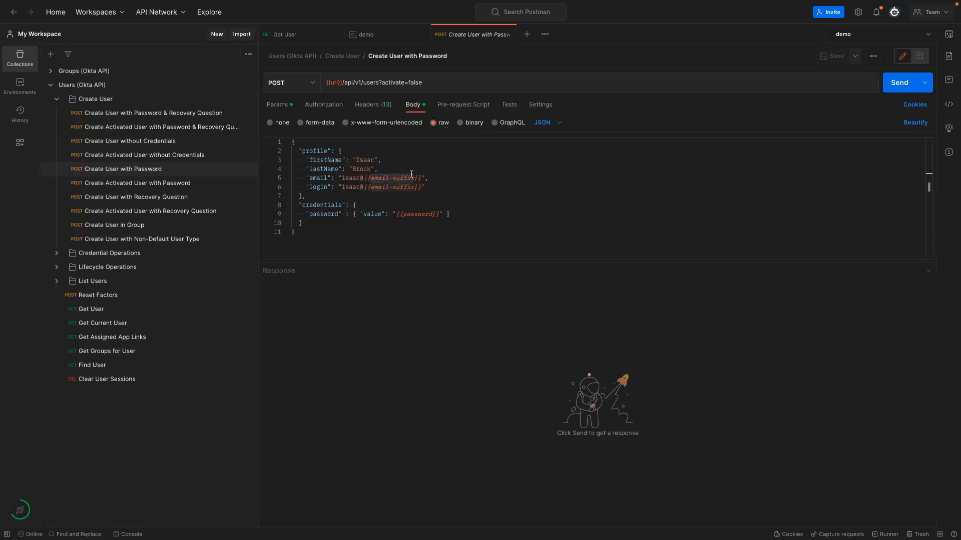
{"action": "left_click", "coordinate": [491, 201]}
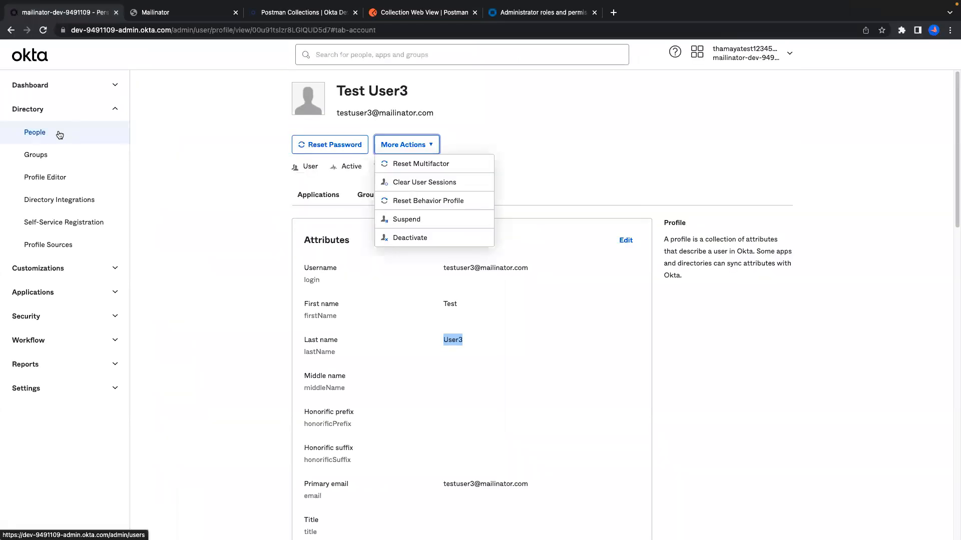
{"action": "left_click", "coordinate": [64, 131]}
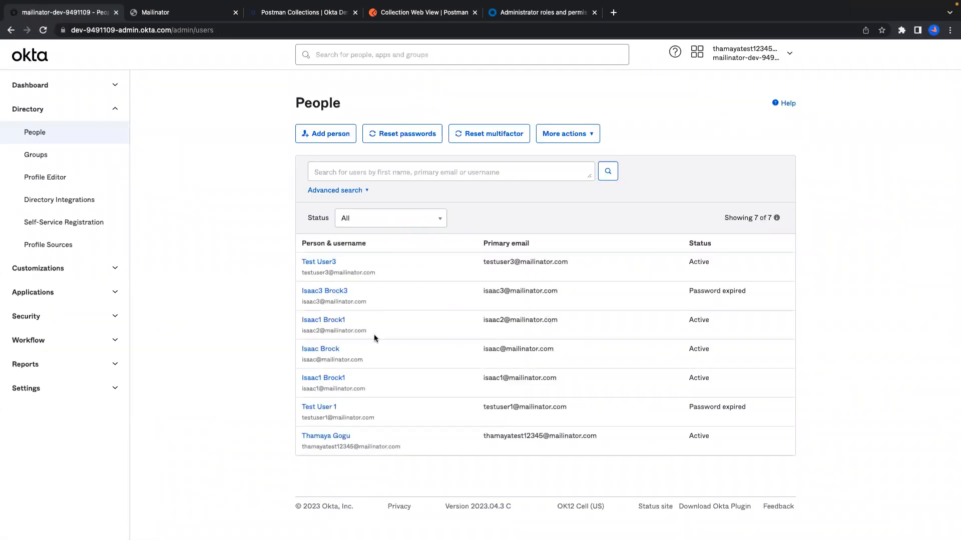
{"action": "key", "text": "ctrl+Right"}
Replace the body's firstName, lastName, and email and login name parts with a new user's details.
{"action": "double_click", "coordinate": [366, 160]}
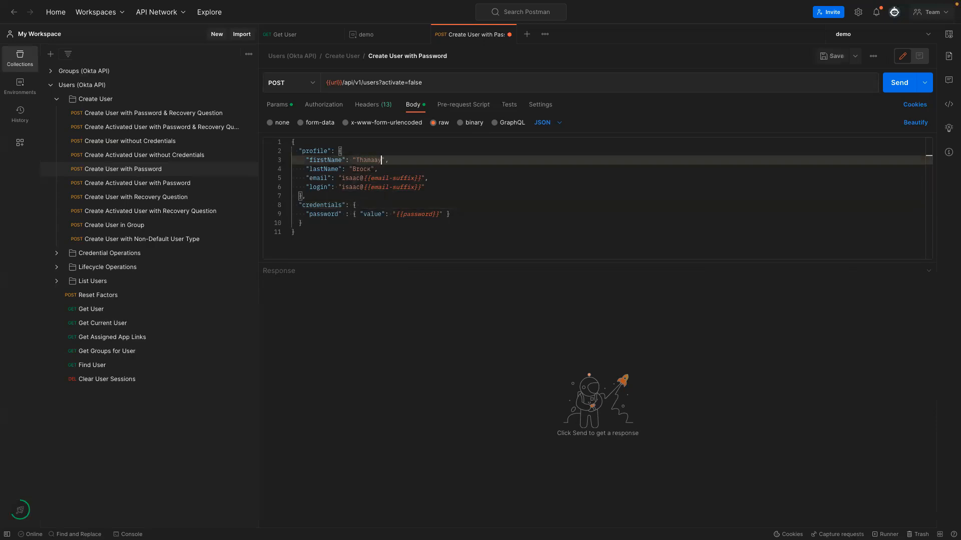
{"action": "double_click", "coordinate": [358, 169]}
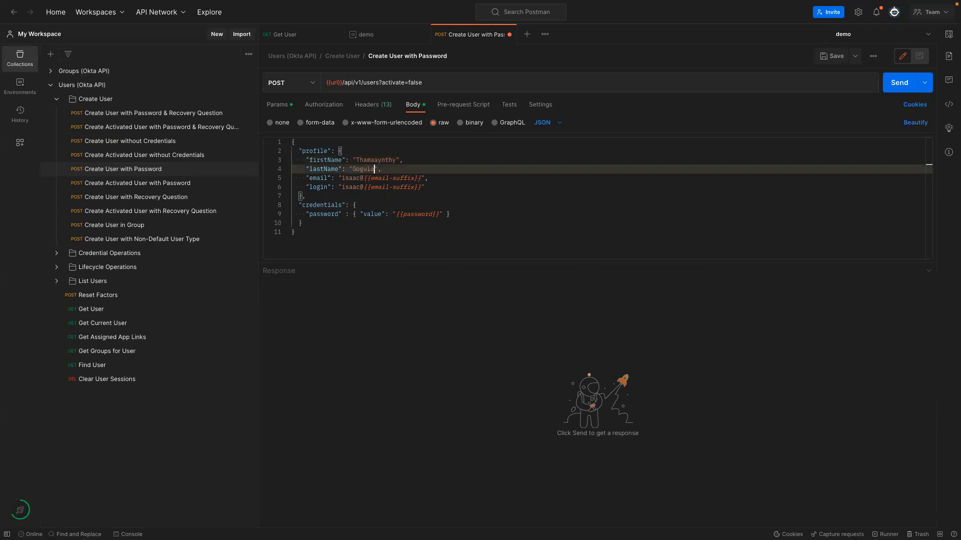
{"action": "double_click", "coordinate": [345, 177]}
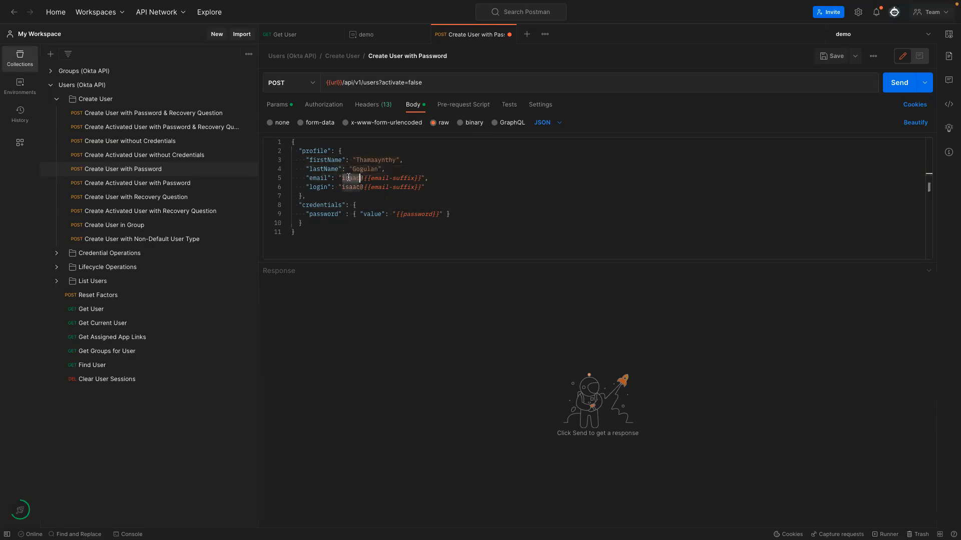
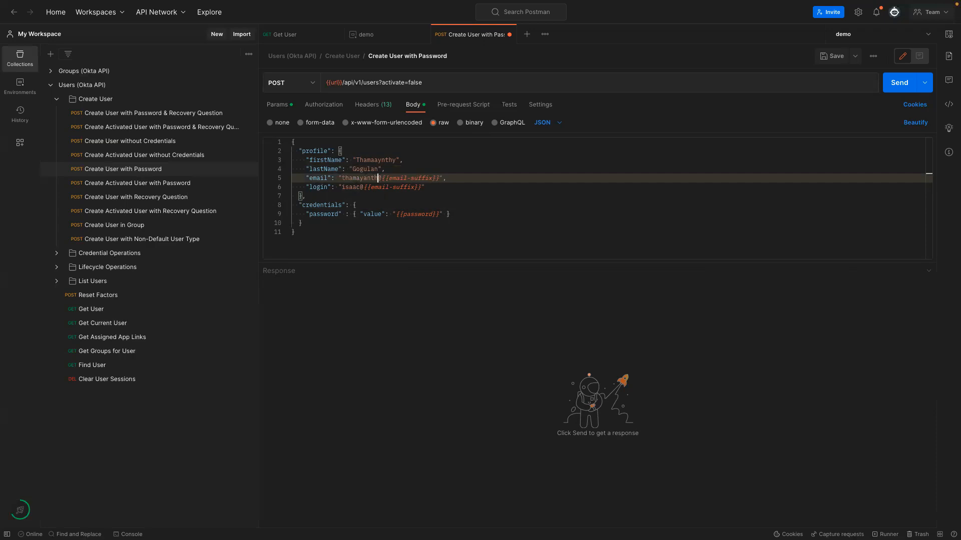
{"action": "double_click", "coordinate": [345, 187]}
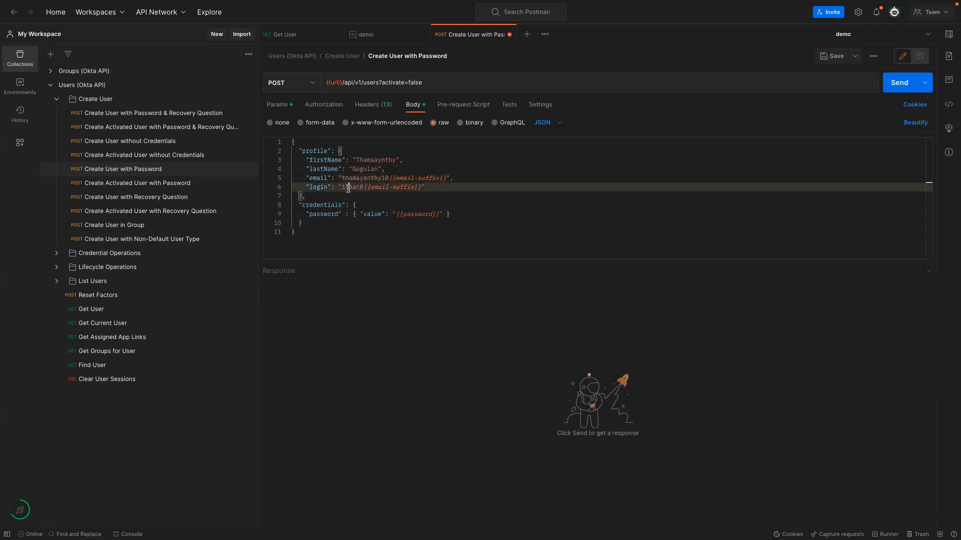
Select password in the {{password}} placeholder and start a new variable row in demo.
{"action": "double_click", "coordinate": [410, 213]}
{"action": "key", "text": "ctrl+c"}
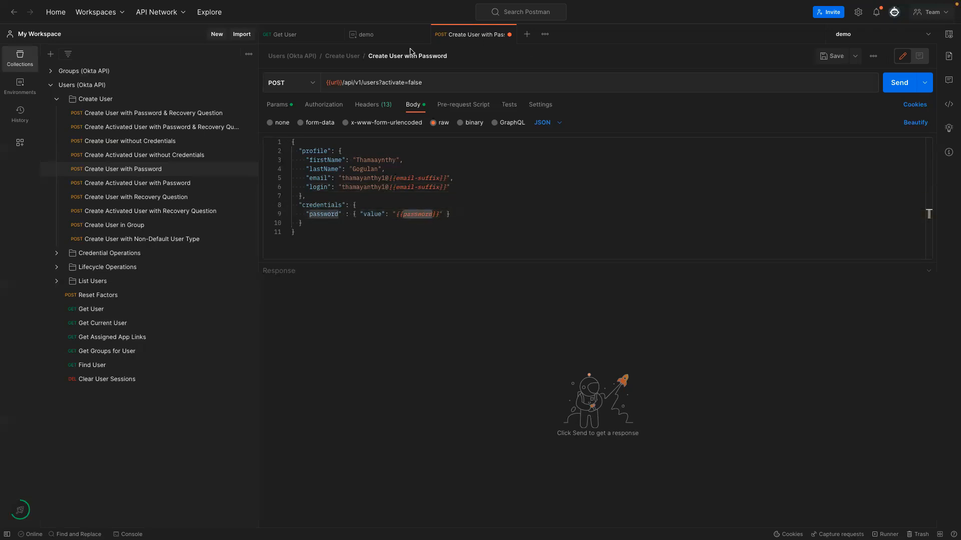
{"action": "left_click", "coordinate": [368, 35]}
{"action": "left_click", "coordinate": [330, 181]}
Add a password variable to demo with a typed initial value and save the variables.
{"action": "key", "text": "ctrl+v"}
{"action": "left_click", "coordinate": [561, 182]}
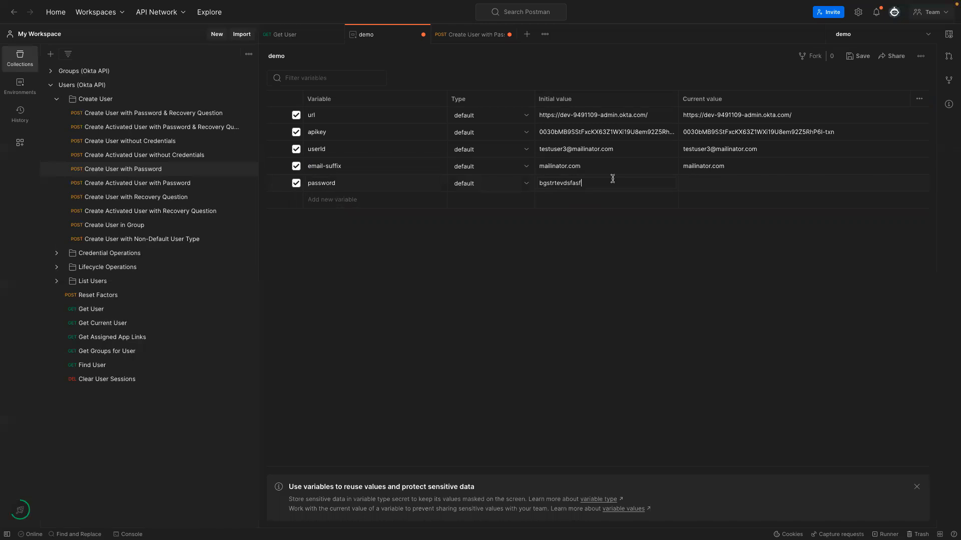
{"action": "key", "text": "ctrl+s"}
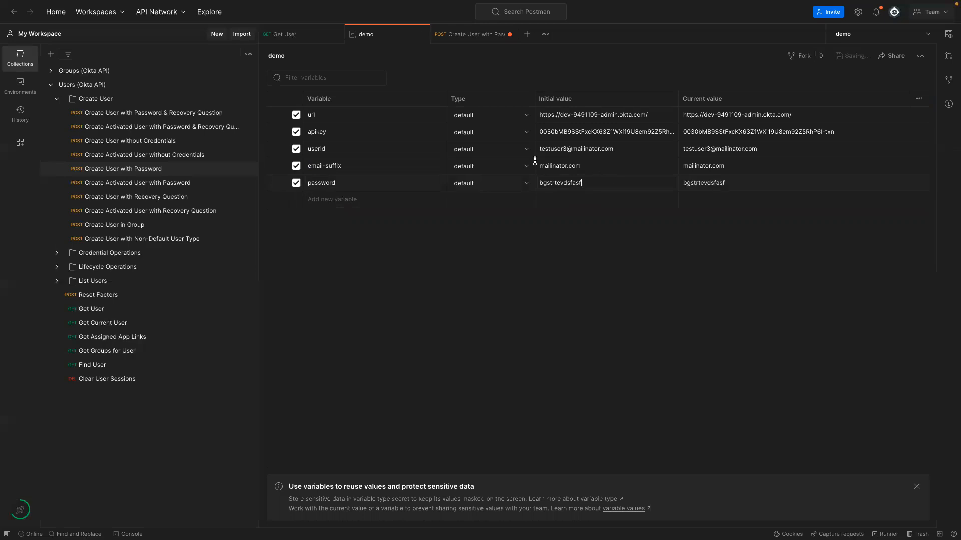
Change the password variable's type to secret, then return to Create User with Password.
{"action": "left_click", "coordinate": [480, 35]}
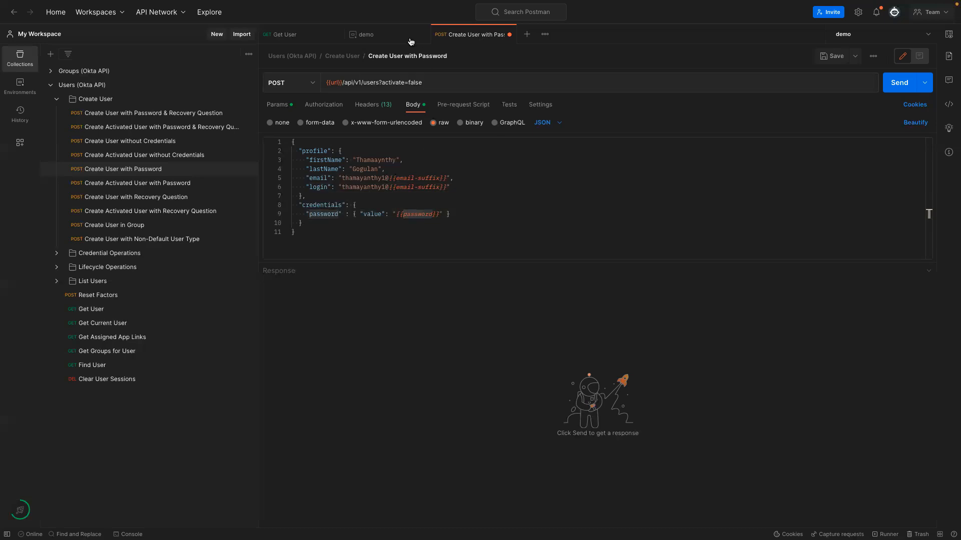
{"action": "left_click", "coordinate": [379, 35]}
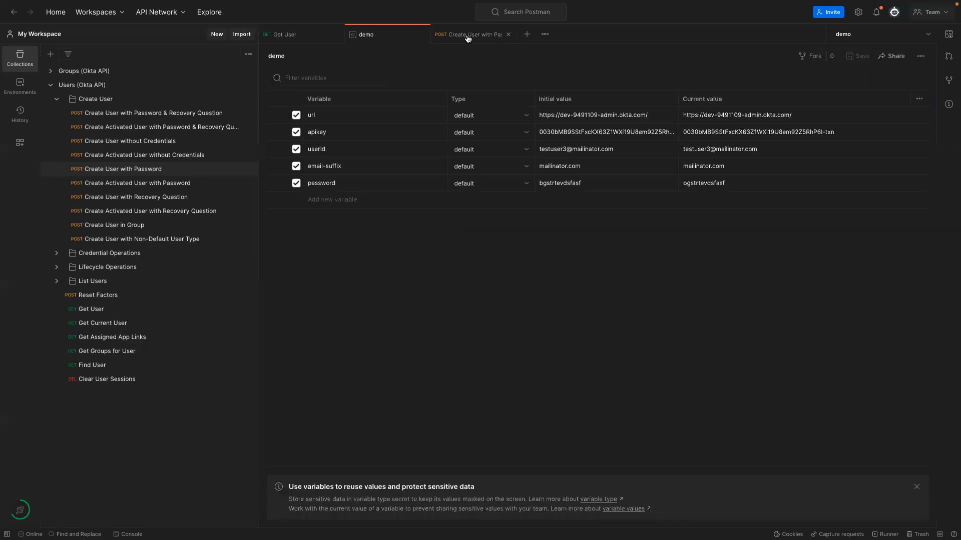
{"action": "left_click", "coordinate": [527, 184]}
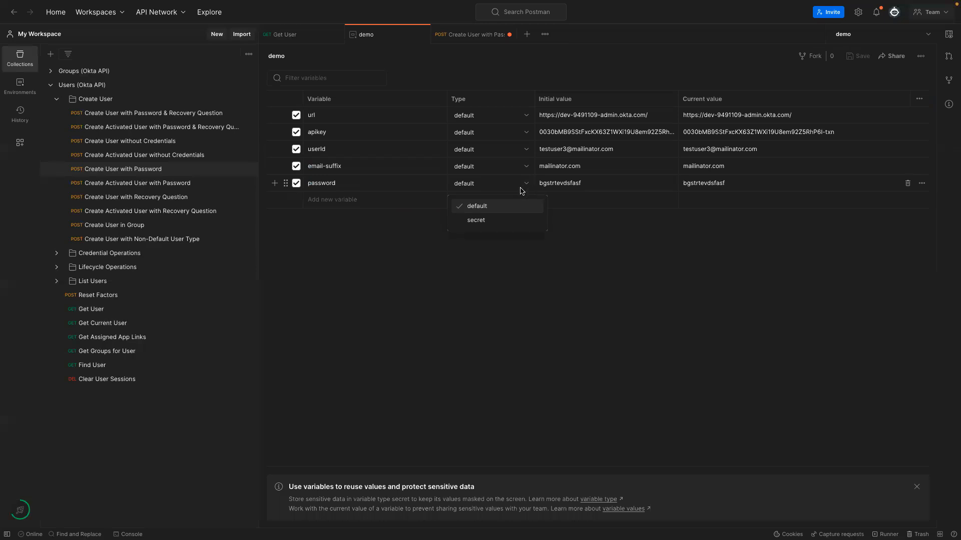
{"action": "left_click", "coordinate": [474, 221]}
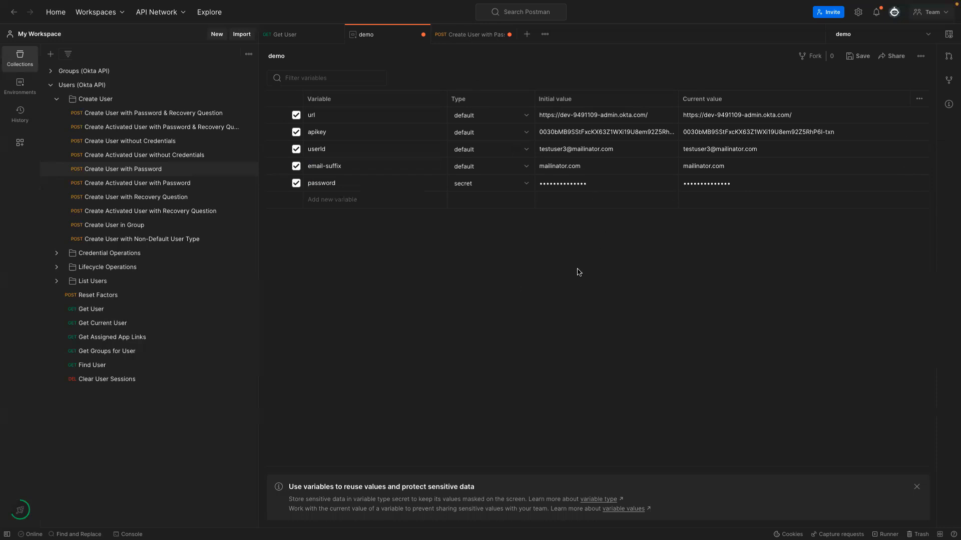
{"action": "left_click", "coordinate": [445, 37]}
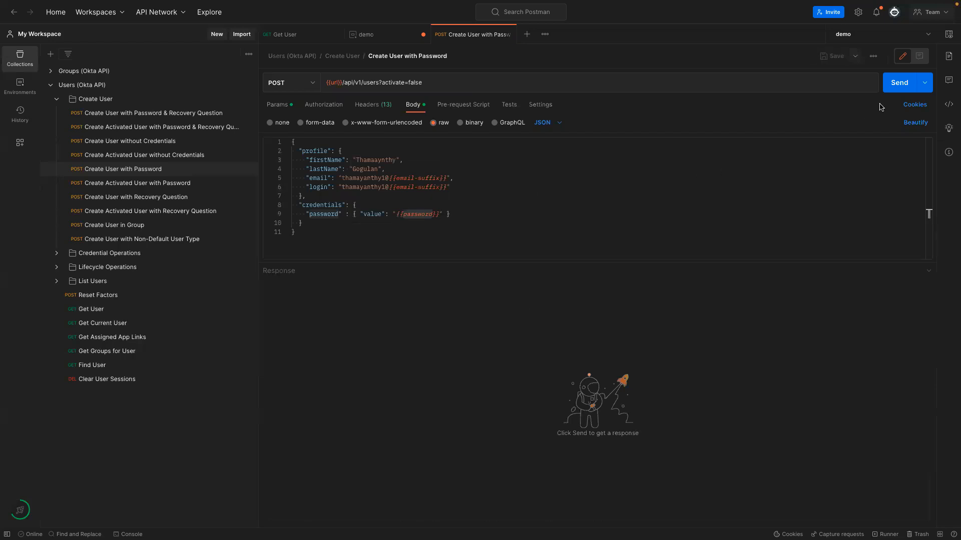
Send the create-user request and compare the returned first and last name with the body.
{"action": "left_click_drag", "start_coordinate": [299, 151], "coordinate": [370, 231]}
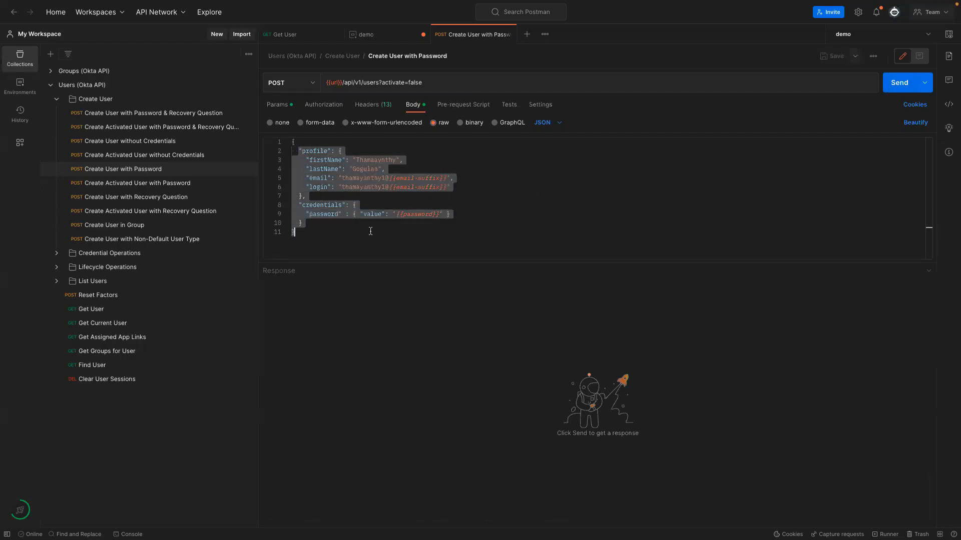
{"action": "left_click", "coordinate": [895, 86]}
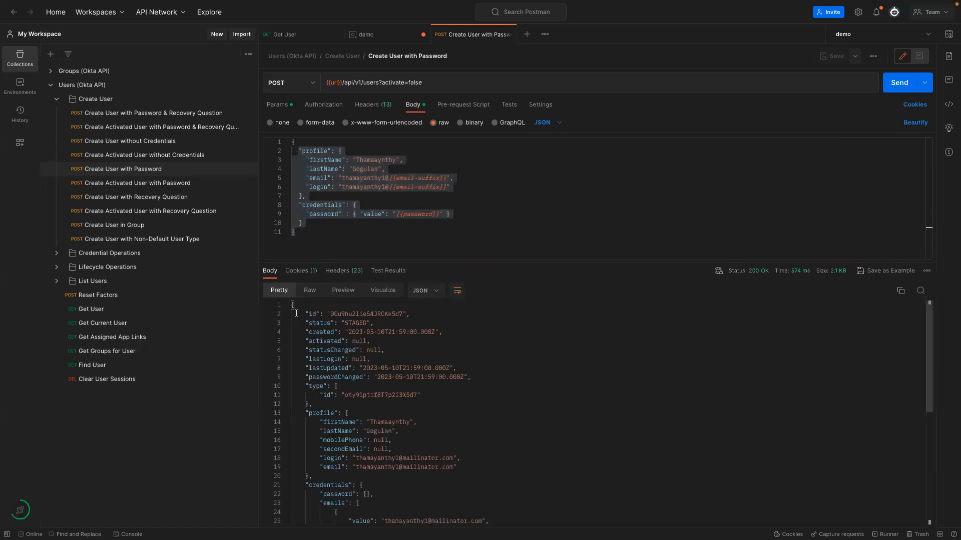
{"action": "left_click_drag", "start_coordinate": [748, 271], "coordinate": [769, 270]}
{"action": "scroll", "coordinate": [463, 368], "scroll_direction": "down", "scroll_amount": 2}
{"action": "scroll", "coordinate": [463, 369], "scroll_direction": "up", "scroll_amount": 2}
{"action": "left_click_drag", "start_coordinate": [320, 423], "coordinate": [399, 431]}
{"action": "left_click", "coordinate": [405, 160]}
{"action": "left_click_drag", "start_coordinate": [391, 169], "coordinate": [451, 188]}
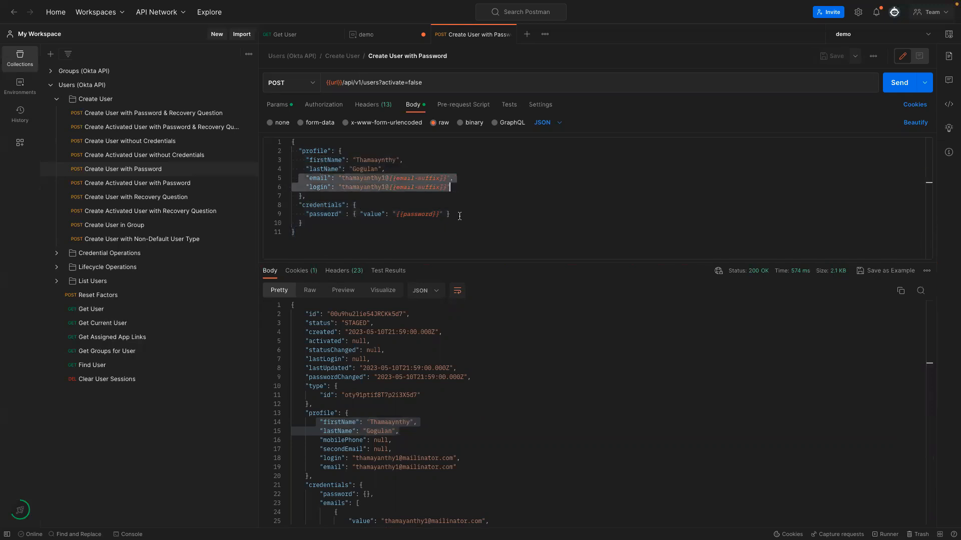
{"action": "scroll", "coordinate": [416, 388], "scroll_direction": "down", "scroll_amount": 1}
{"action": "left_click_drag", "start_coordinate": [474, 443], "coordinate": [296, 433]}
Inspect the POST users?activate=false entry's headers in the console, then close the console.
{"action": "left_click", "coordinate": [132, 534]}
{"action": "scroll", "coordinate": [102, 488], "scroll_direction": "up", "scroll_amount": 10}
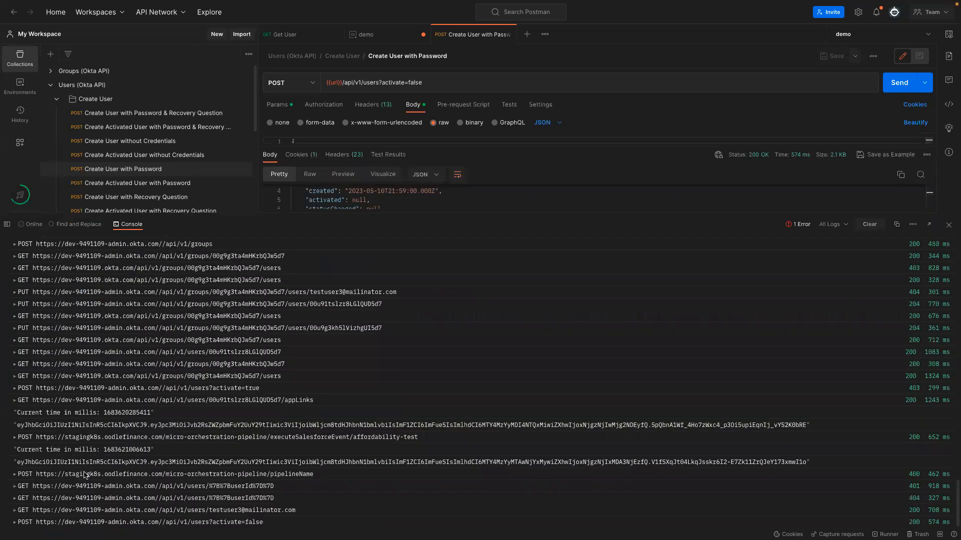
{"action": "left_click", "coordinate": [16, 522]}
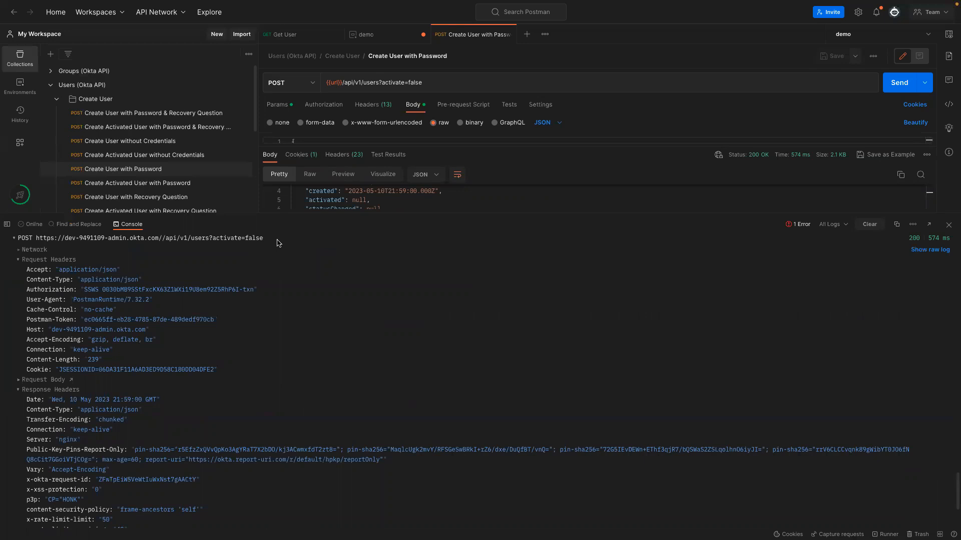
{"action": "left_click_drag", "start_coordinate": [268, 239], "coordinate": [220, 233]}
{"action": "scroll", "coordinate": [310, 398], "scroll_direction": "down", "scroll_amount": 7}
{"action": "scroll", "coordinate": [257, 320], "scroll_direction": "up", "scroll_amount": 5}
{"action": "left_click", "coordinate": [257, 315]}
{"action": "left_click_drag", "start_coordinate": [213, 315], "coordinate": [265, 319]}
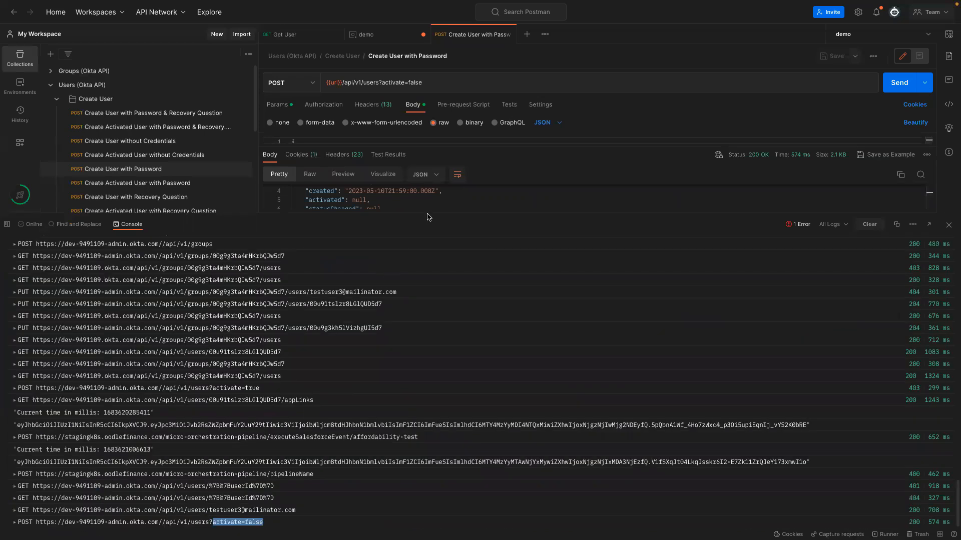
{"action": "left_click", "coordinate": [18, 522]}
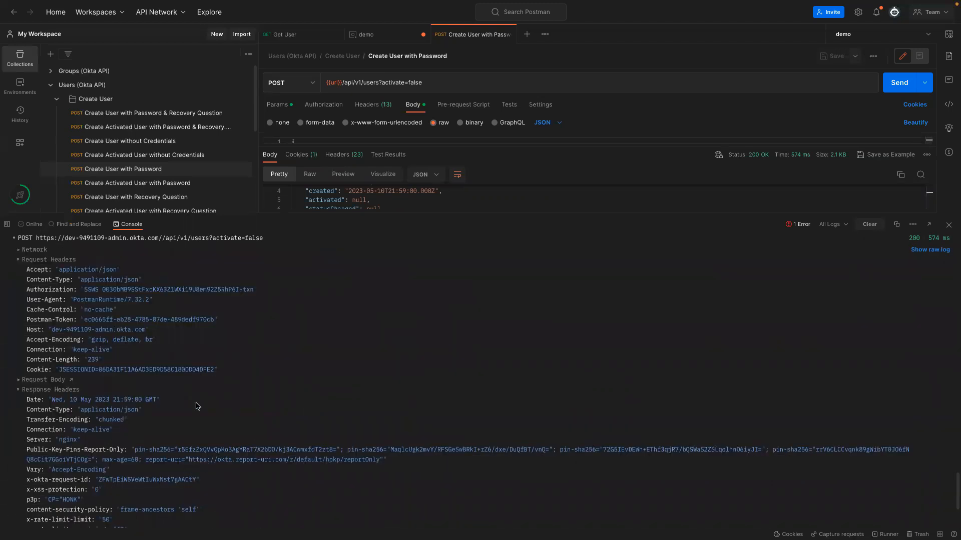
{"action": "scroll", "coordinate": [197, 406], "scroll_direction": "down", "scroll_amount": 3}
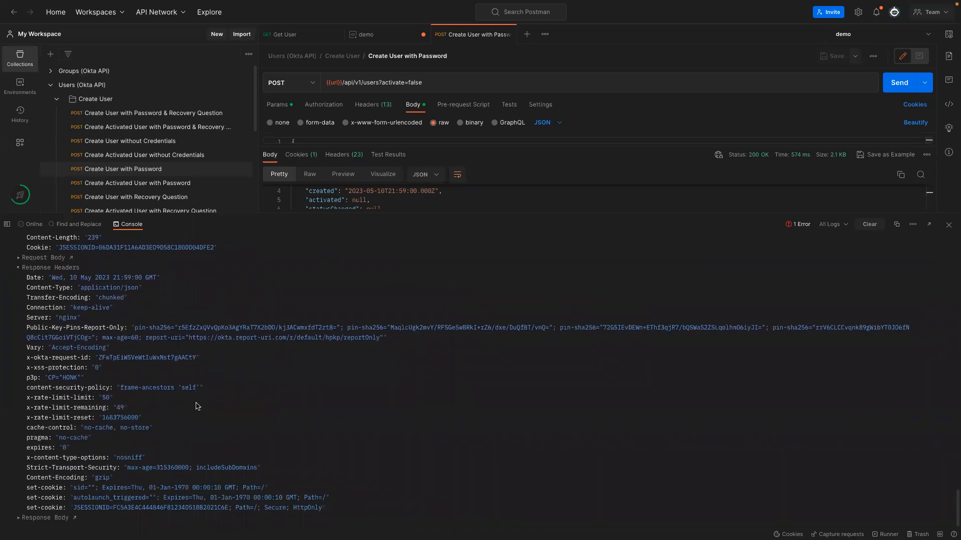
{"action": "scroll", "coordinate": [195, 429], "scroll_direction": "up", "scroll_amount": 5}
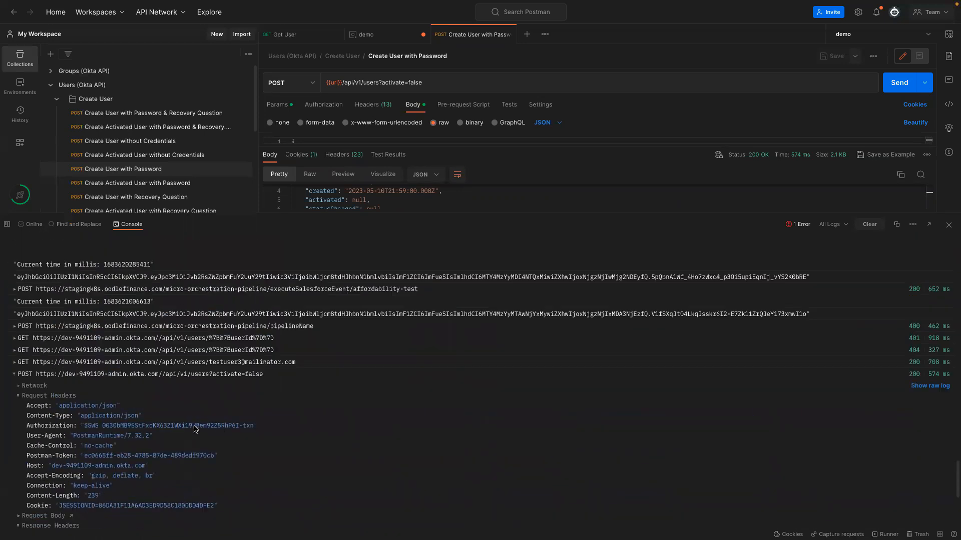
{"action": "scroll", "coordinate": [49, 282], "scroll_direction": "up", "scroll_amount": 1}
{"action": "left_click", "coordinate": [948, 224]}
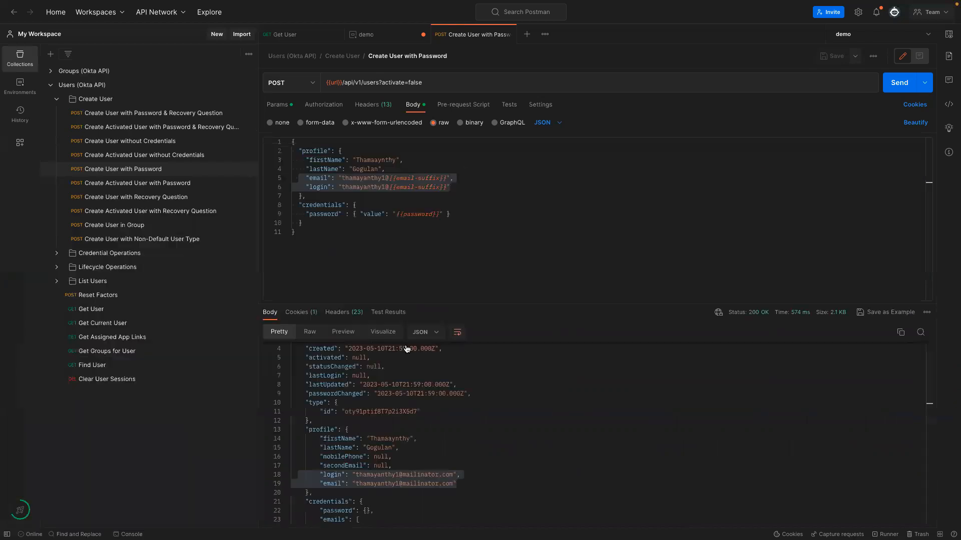
Enlarge the response pane and highlight the "status": "STAGED" value and activate=false in the URL.
{"action": "left_click_drag", "start_coordinate": [516, 304], "coordinate": [495, 248]}
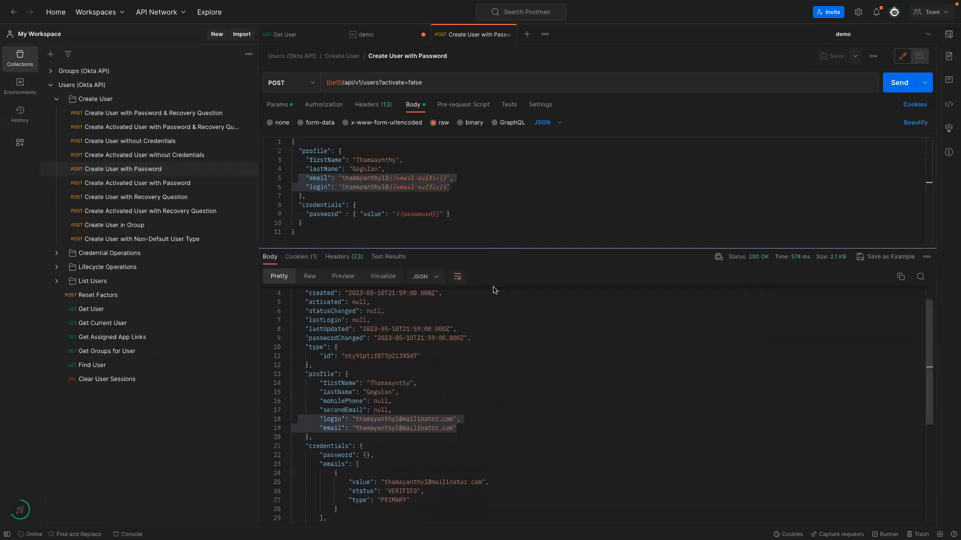
{"action": "left_click", "coordinate": [491, 438]}
{"action": "scroll", "coordinate": [487, 439], "scroll_direction": "up", "scroll_amount": 1}
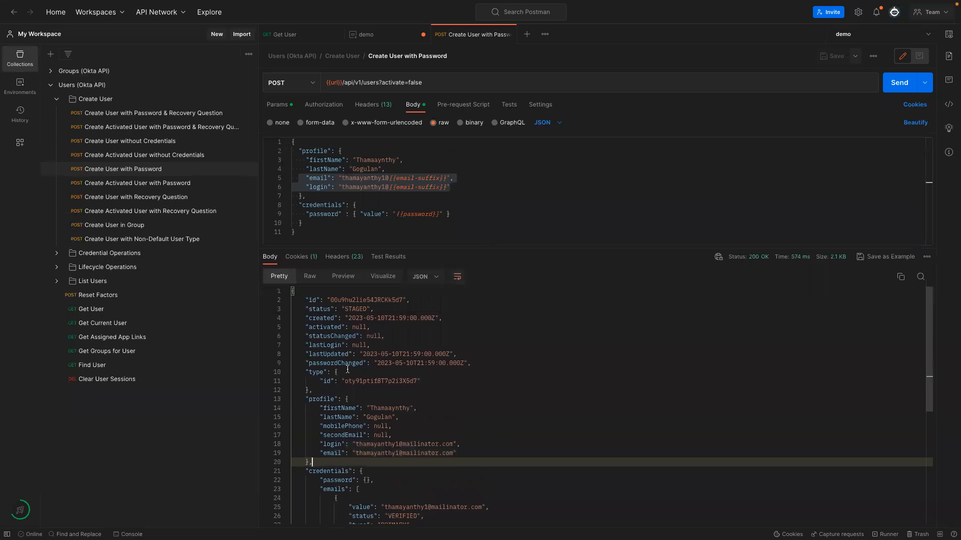
{"action": "left_click_drag", "start_coordinate": [301, 309], "coordinate": [372, 309]}
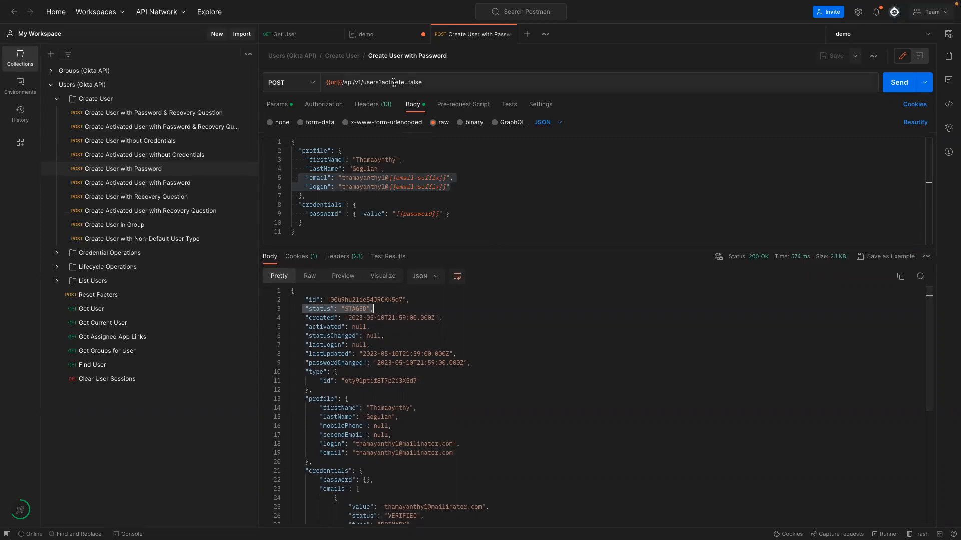
{"action": "left_click_drag", "start_coordinate": [382, 82], "coordinate": [431, 86]}
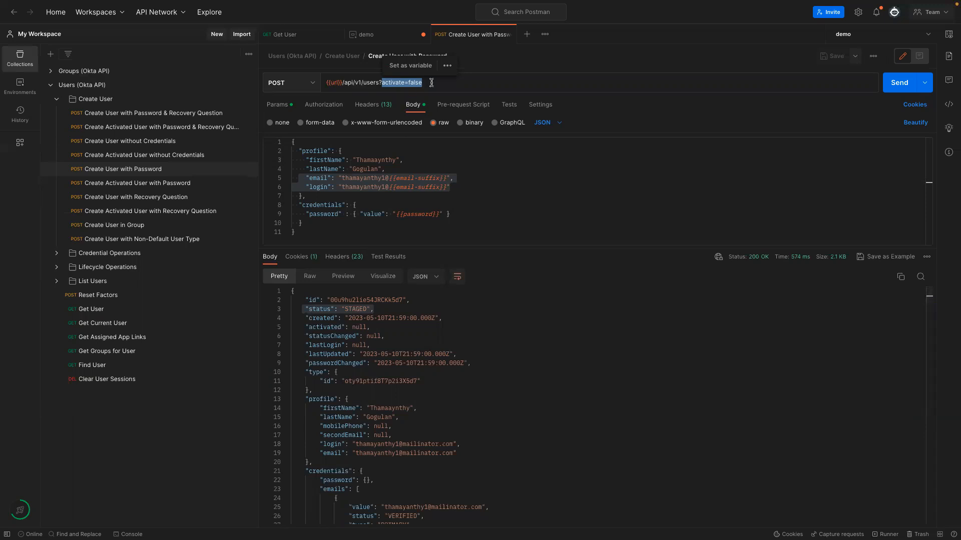
{"action": "left_click", "coordinate": [294, 309]}
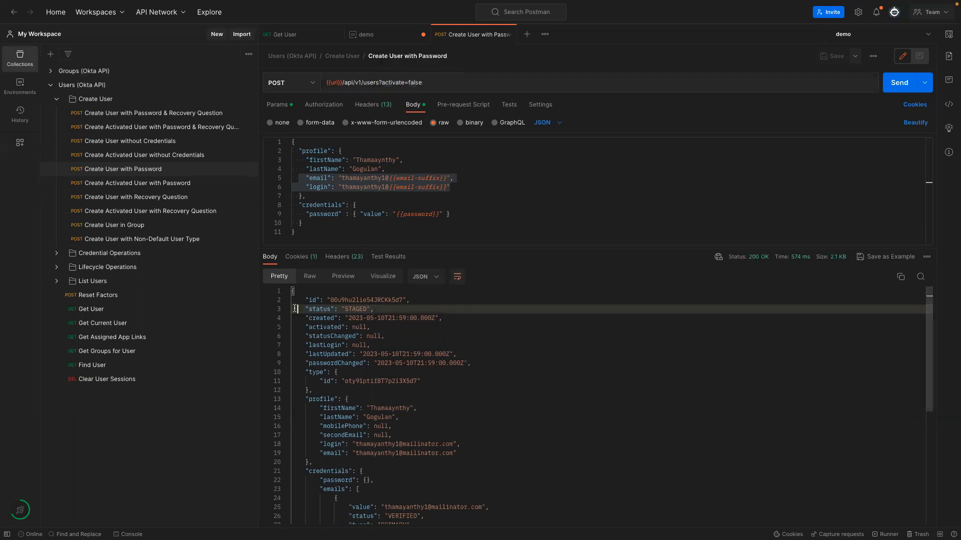
{"action": "left_click", "coordinate": [301, 35]}
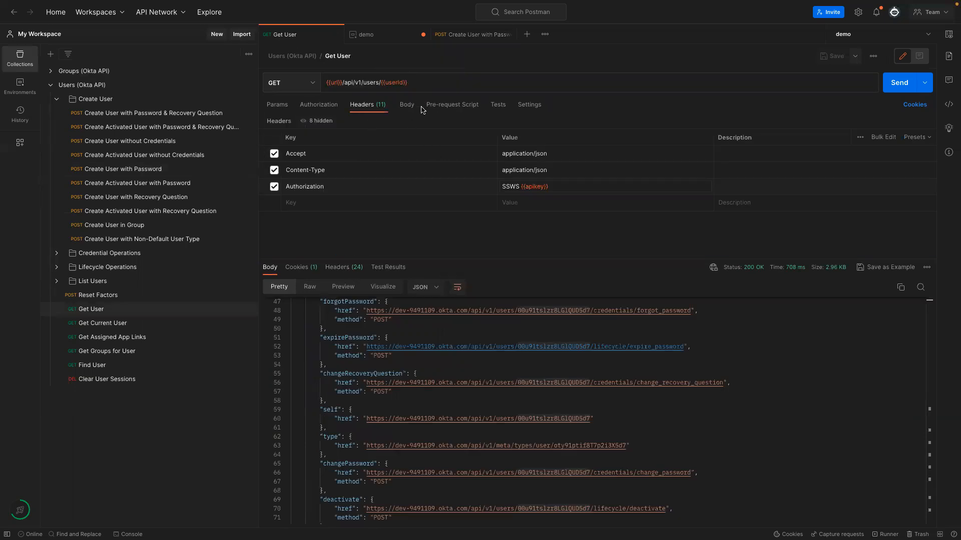
Select the new user's login email in the Create User response and show the demo variables.
{"action": "left_click", "coordinate": [460, 35]}
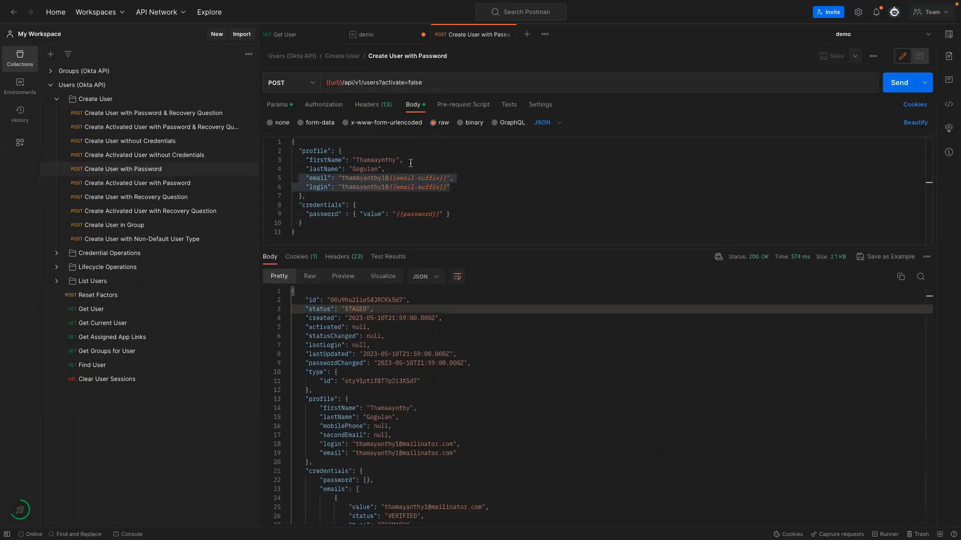
{"action": "left_click", "coordinate": [303, 35]}
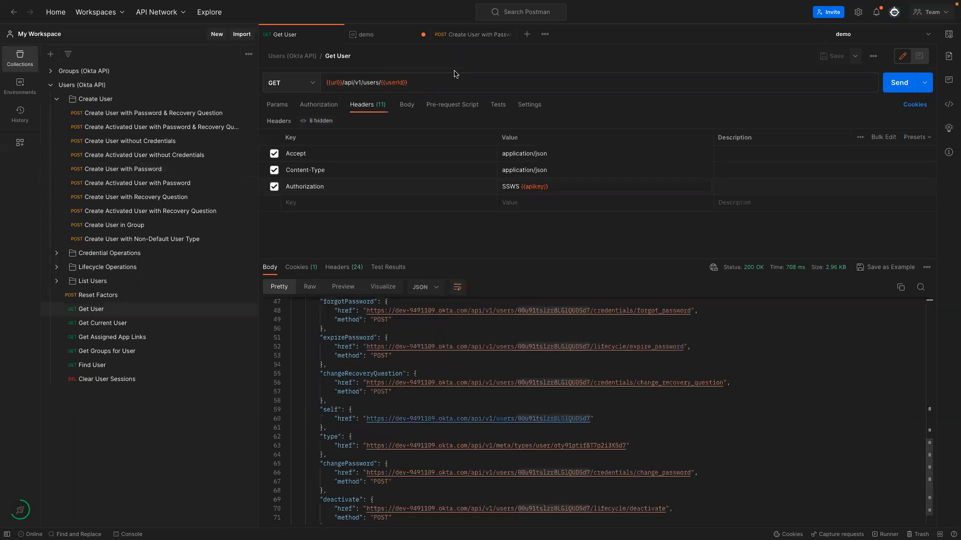
{"action": "left_click", "coordinate": [468, 35]}
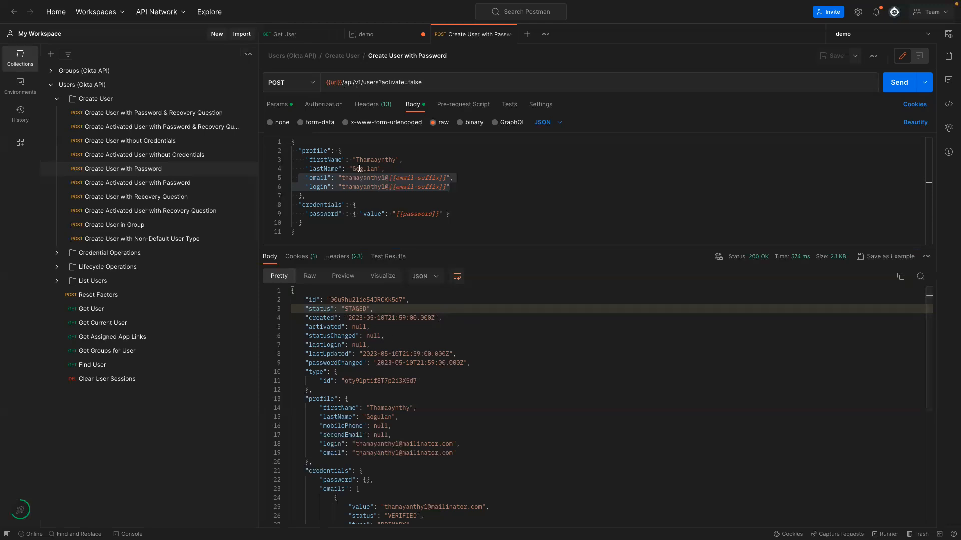
{"action": "left_click_drag", "start_coordinate": [355, 445], "coordinate": [452, 444]}
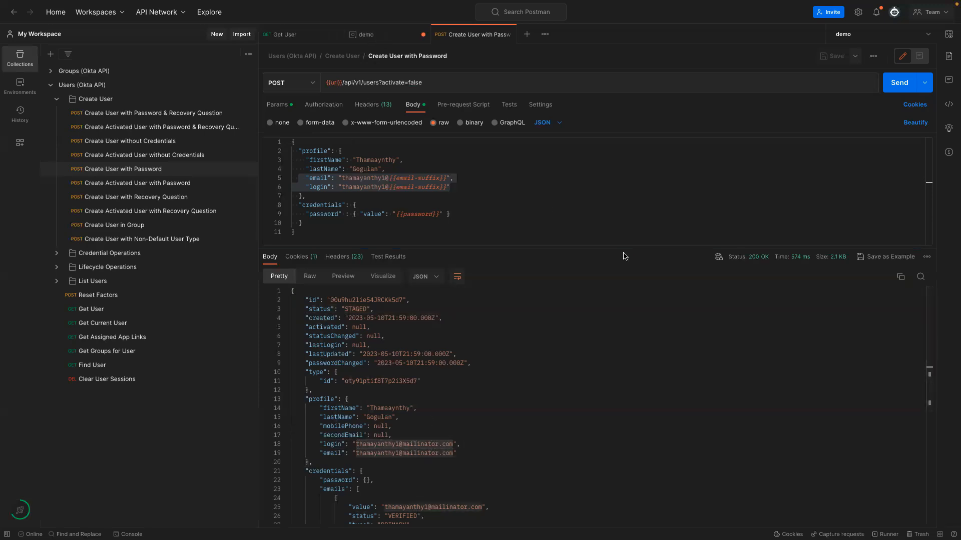
{"action": "left_click", "coordinate": [367, 36]}
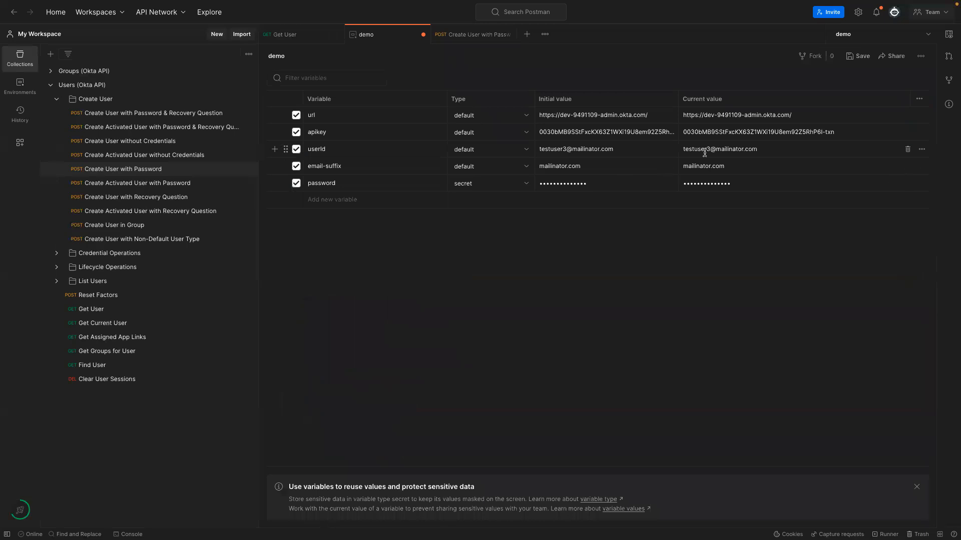
Replace the demo environment's userId current value with the new user's email and save it.
{"action": "triple_click", "coordinate": [777, 152]}
{"action": "key", "text": "ctrl+v"}
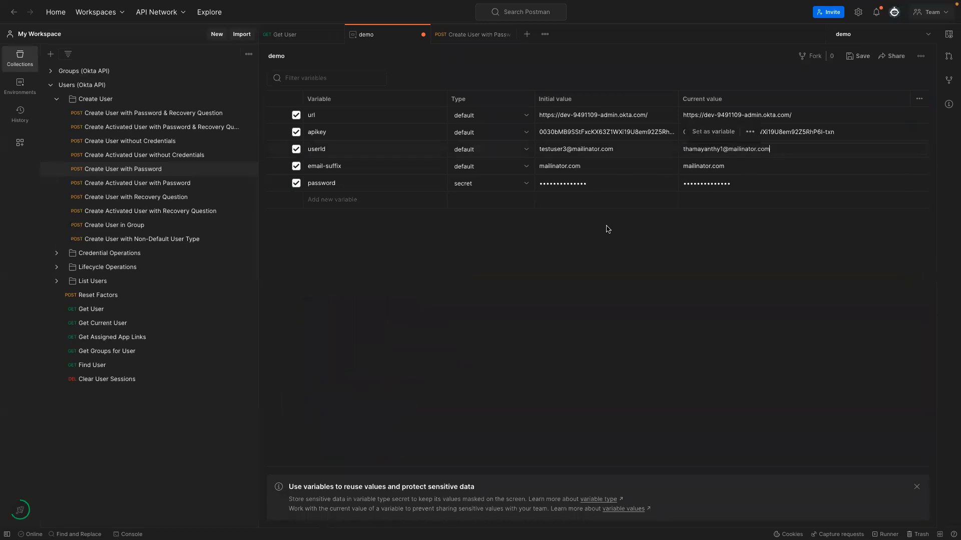
{"action": "key", "text": "ctrl+s"}
Send Get User and confirm the returned user's status is STAGED.
{"action": "left_click", "coordinate": [316, 34]}
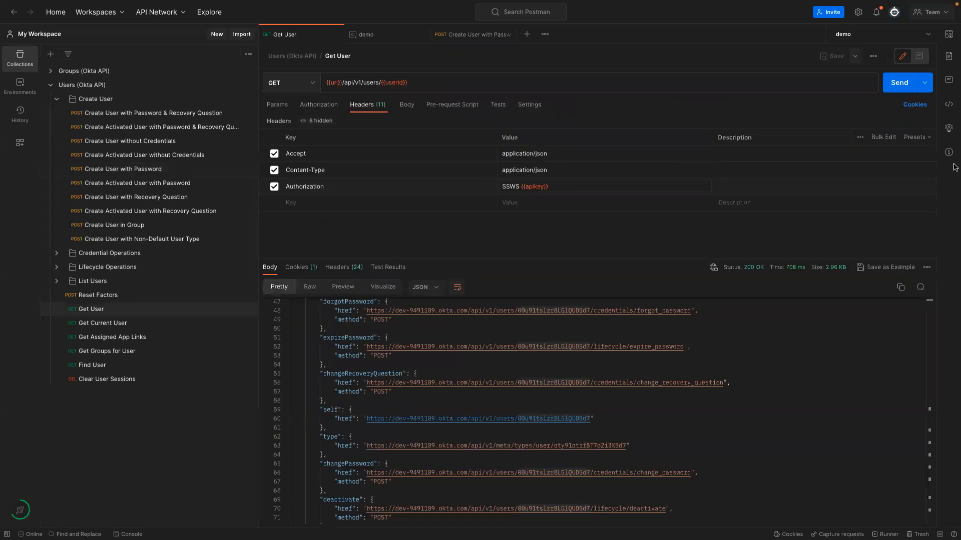
{"action": "left_click", "coordinate": [898, 86]}
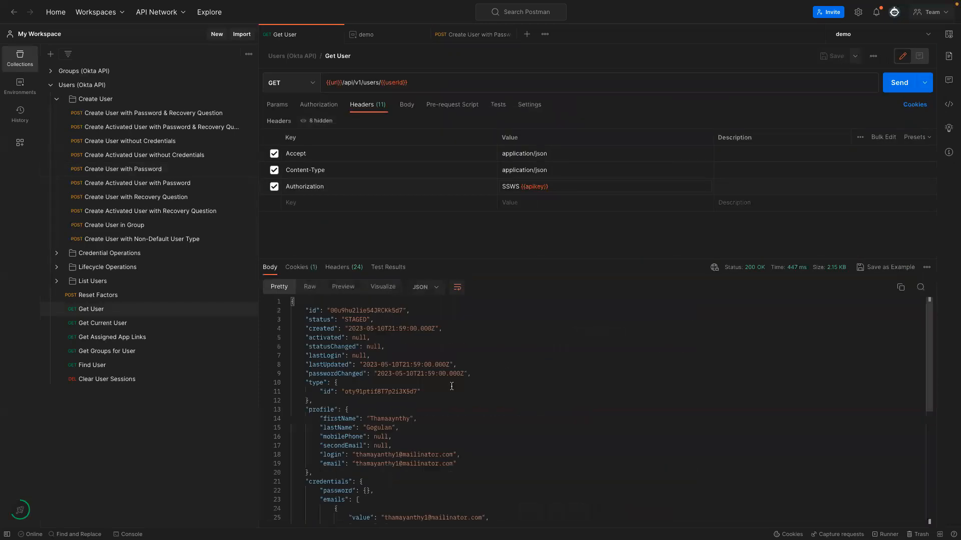
{"action": "left_click_drag", "start_coordinate": [482, 464], "coordinate": [291, 410]}
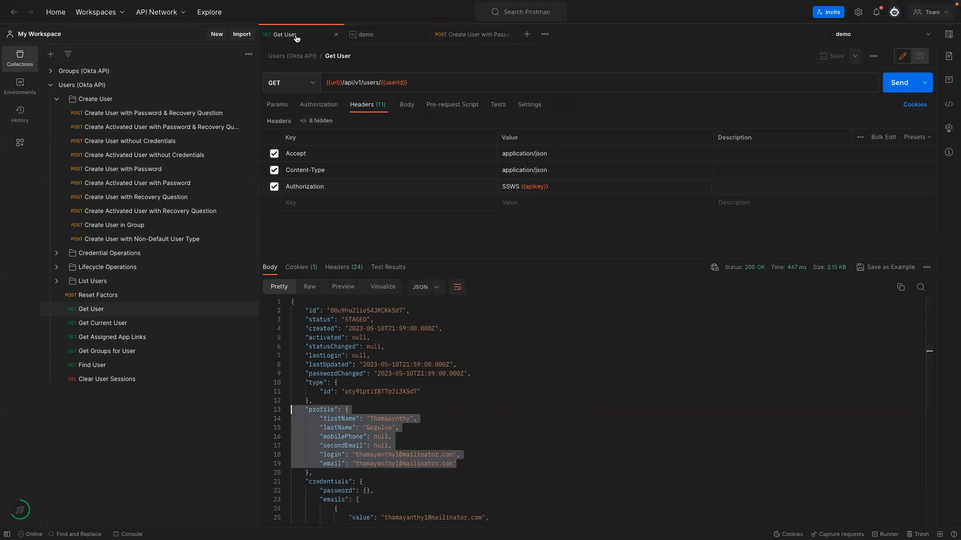
{"action": "left_click", "coordinate": [359, 320]}
{"action": "left_click_drag", "start_coordinate": [299, 320], "coordinate": [383, 326]}
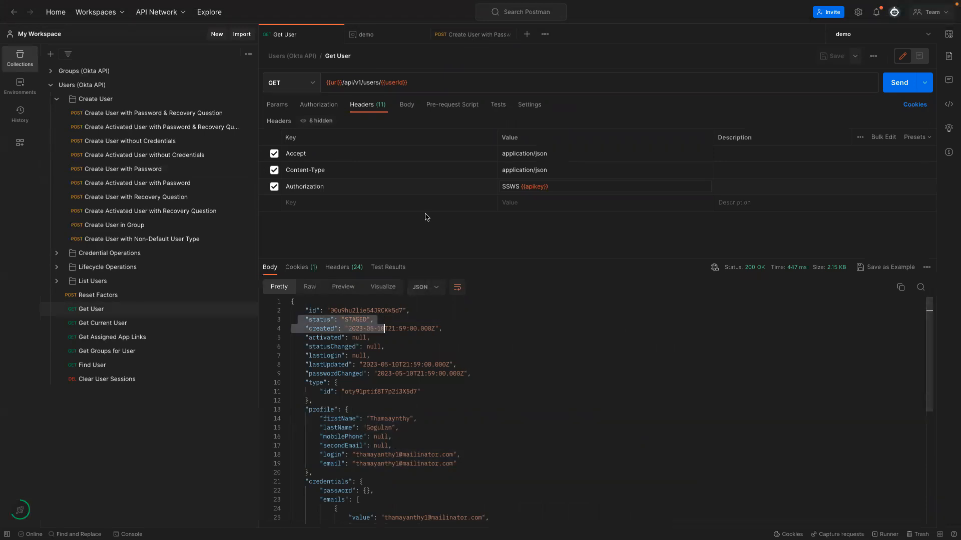
{"action": "left_click", "coordinate": [476, 35]}
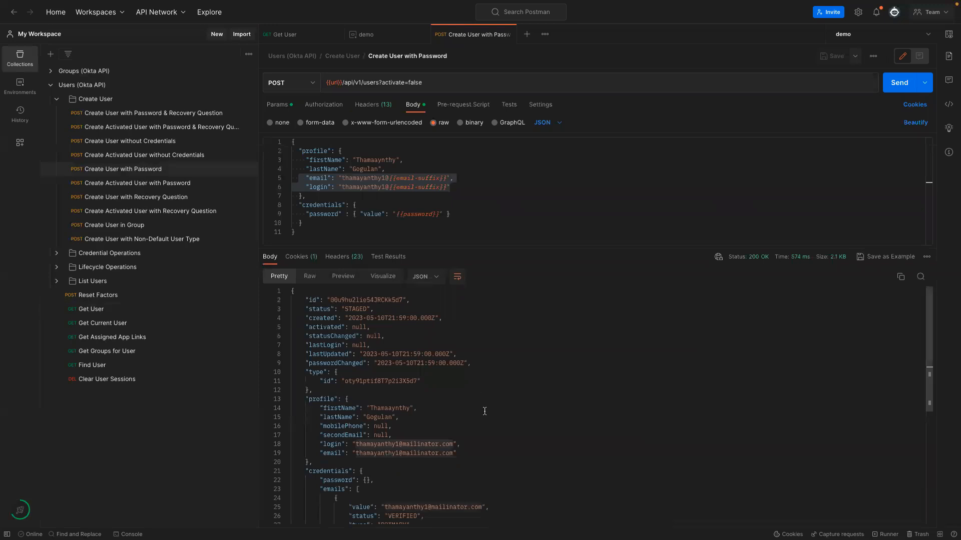
Open the response's activate link as a new request and set its method to POST.
{"action": "scroll", "coordinate": [485, 411], "scroll_direction": "down", "scroll_amount": 5}
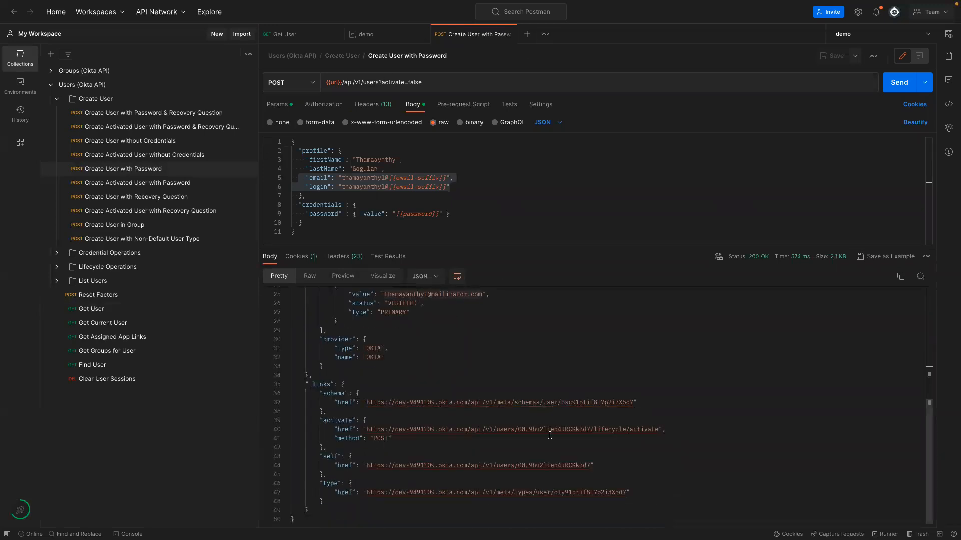
{"action": "left_click_drag", "start_coordinate": [318, 420], "coordinate": [670, 445]}
{"action": "left_click", "coordinate": [464, 446]}
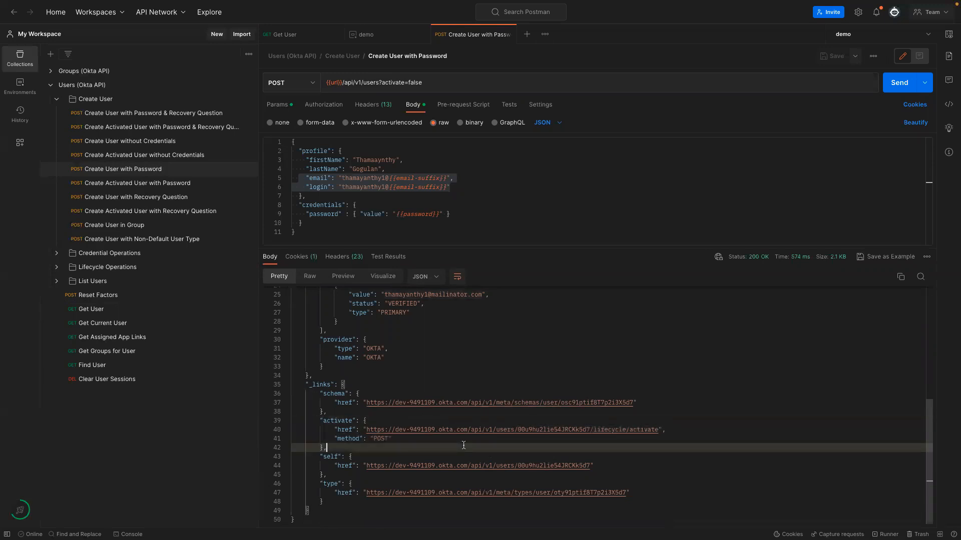
{"action": "left_click", "coordinate": [468, 431]}
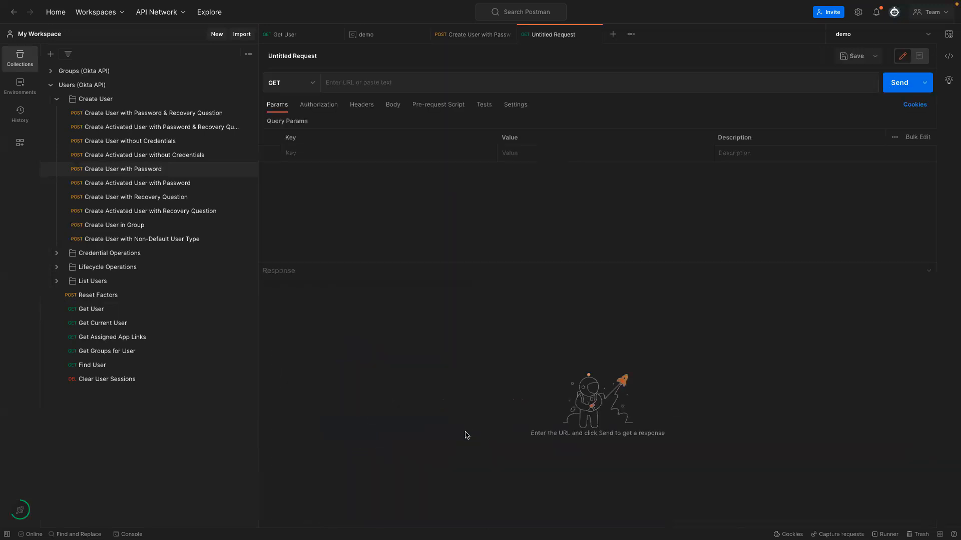
{"action": "left_click", "coordinate": [312, 84]}
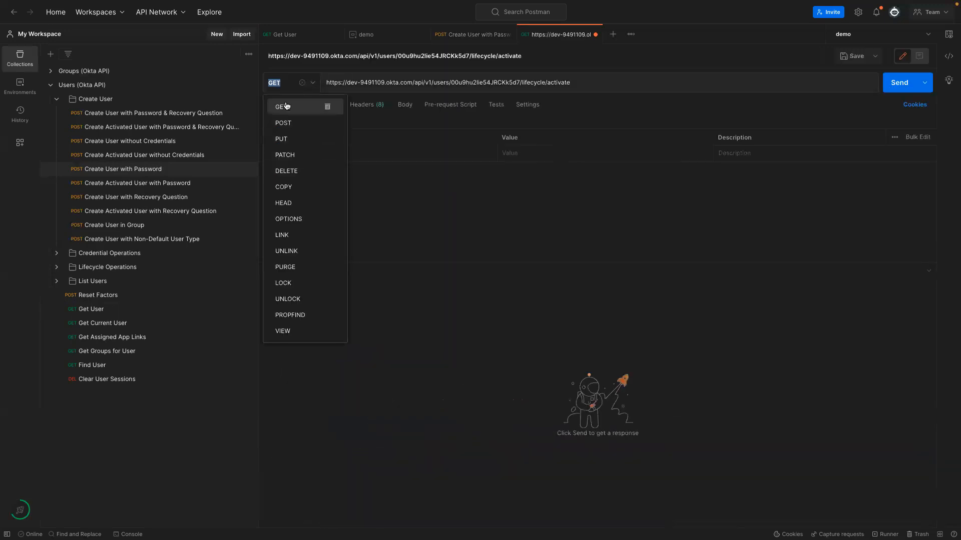
{"action": "left_click", "coordinate": [325, 123]}
Add a new header to the activate request from the 'Auth' name suggestion.
{"action": "left_click", "coordinate": [447, 37]}
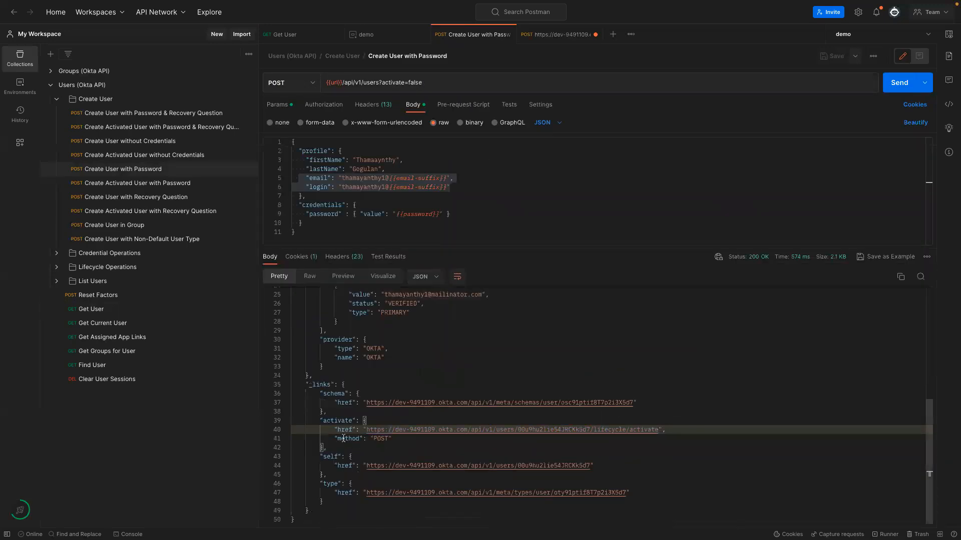
{"action": "left_click", "coordinate": [545, 34]}
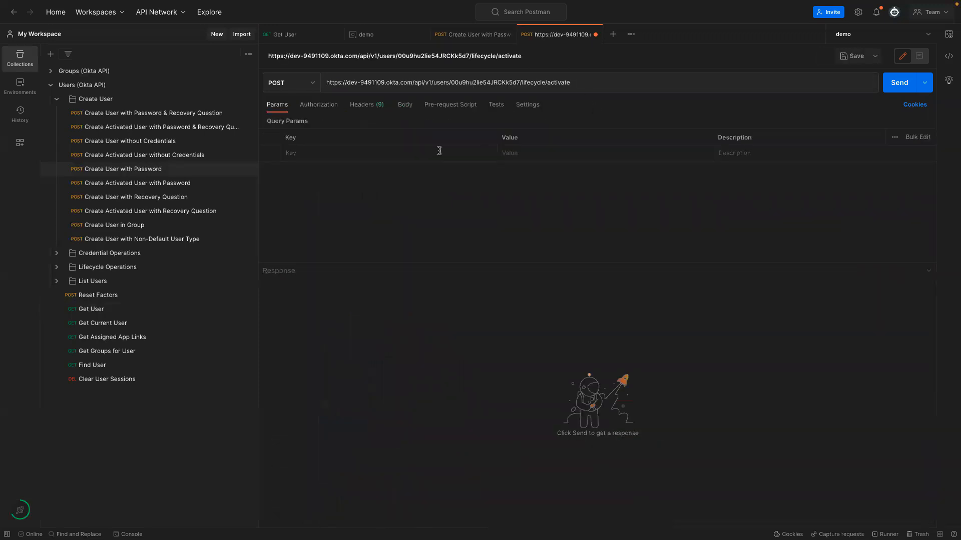
{"action": "left_click", "coordinate": [320, 107]}
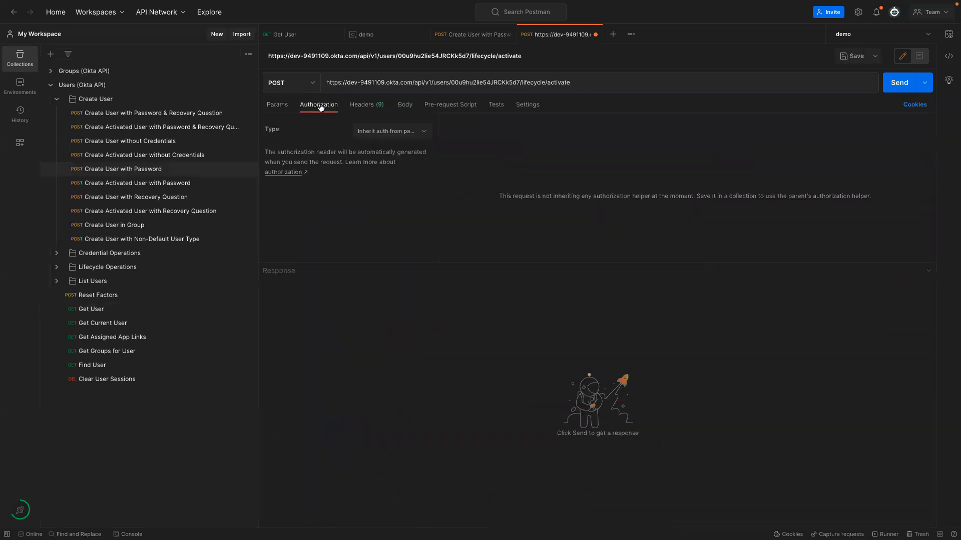
{"action": "left_click", "coordinate": [366, 106]}
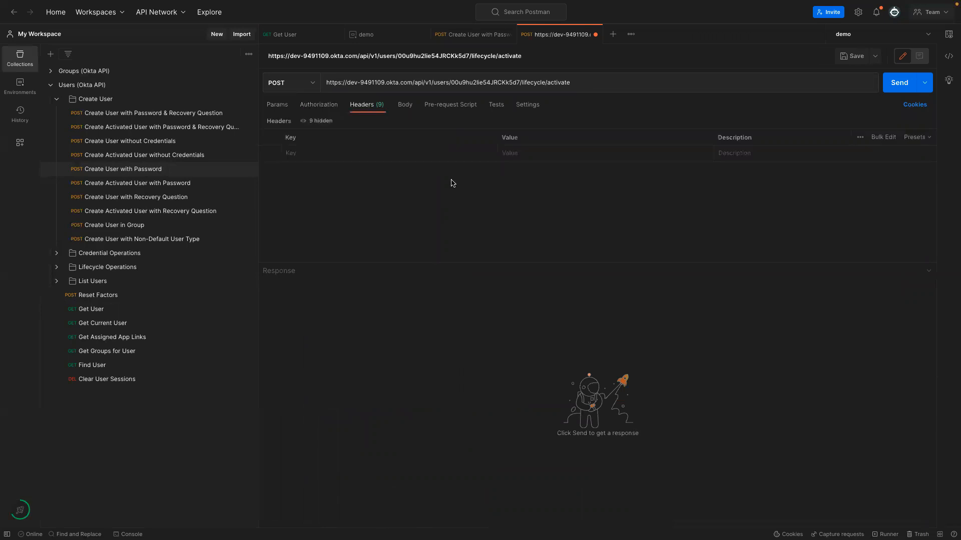
{"action": "left_click", "coordinate": [349, 154]}
{"action": "type", "text": "Auth"}
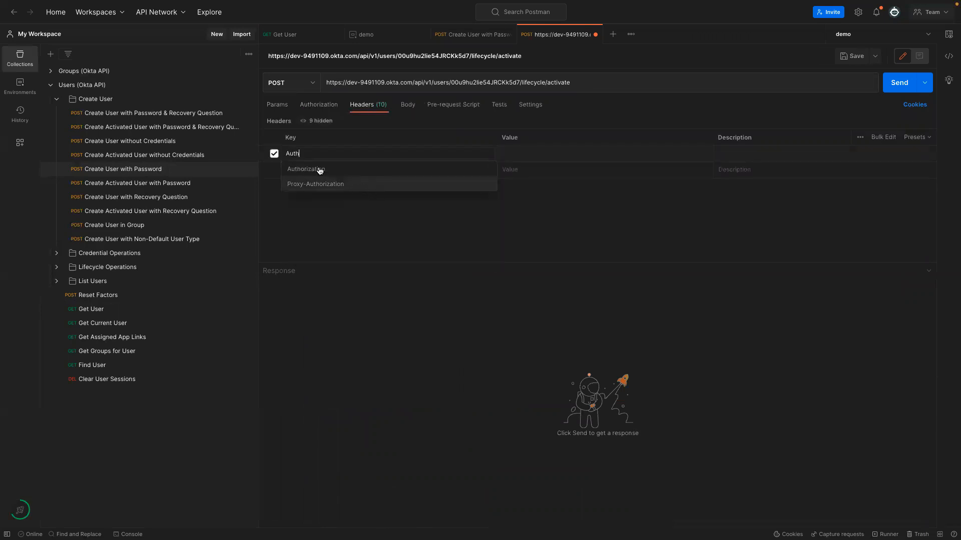
{"action": "key", "text": "Return"}
Copy SSWS {{apikey}} from Create User with Password's headers into the activate request's header value.
{"action": "left_click", "coordinate": [468, 34]}
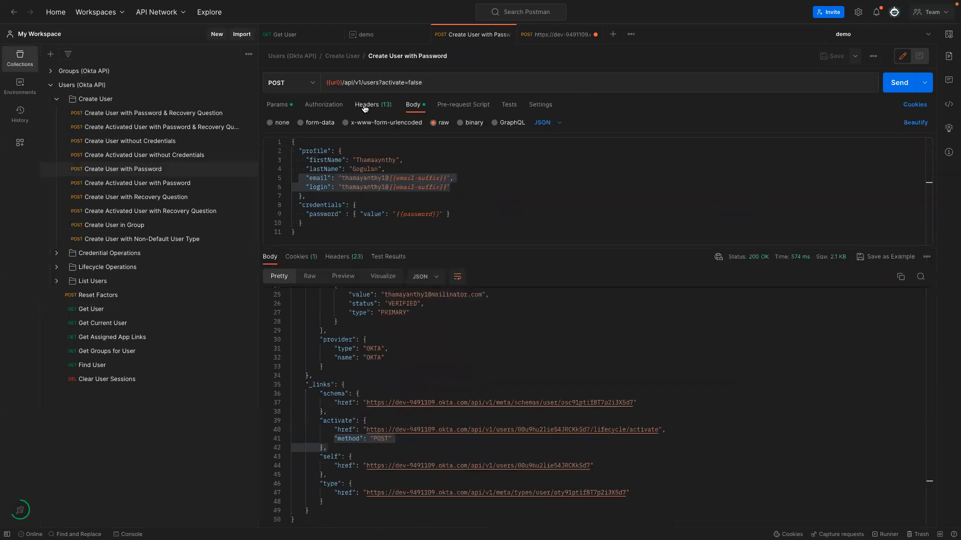
{"action": "left_click", "coordinate": [541, 35]}
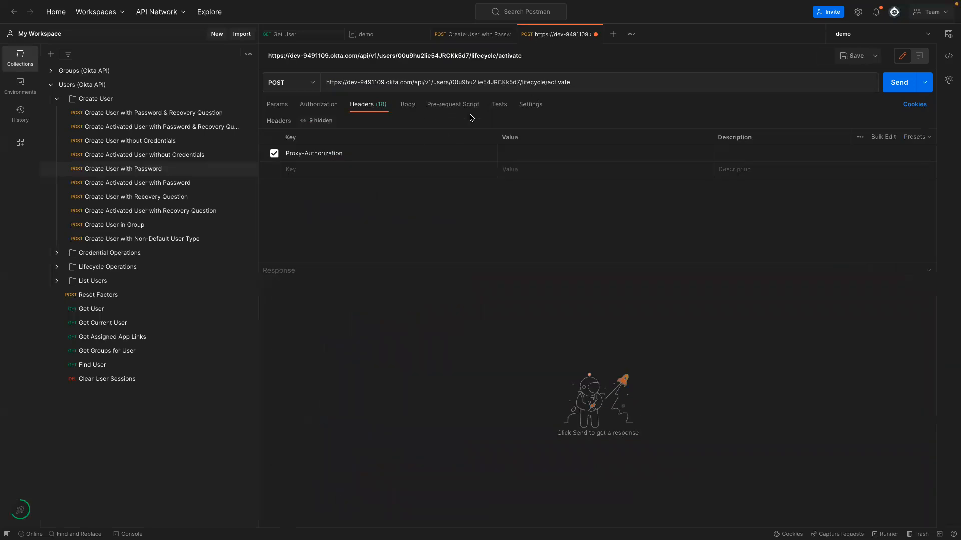
{"action": "left_click", "coordinate": [476, 35]}
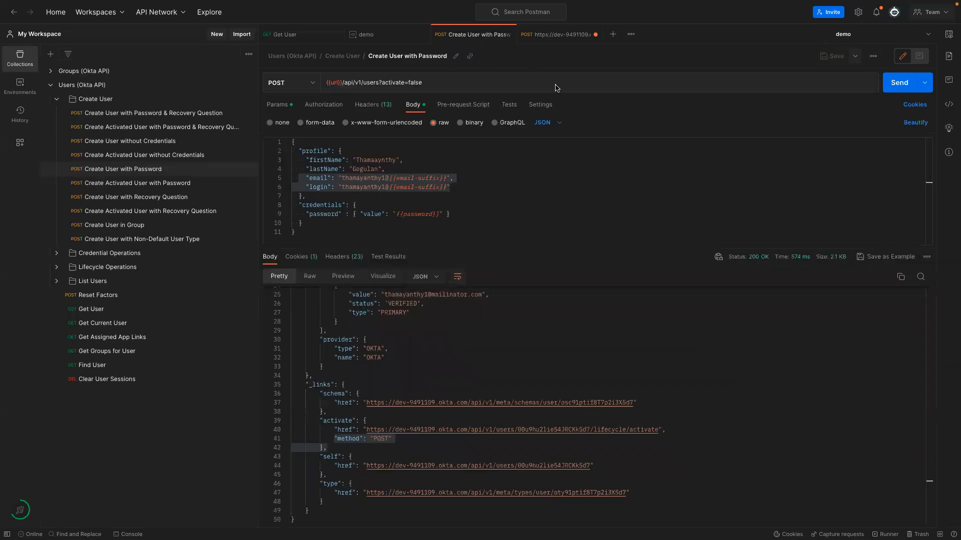
{"action": "left_click", "coordinate": [545, 38]}
{"action": "left_click", "coordinate": [509, 157]}
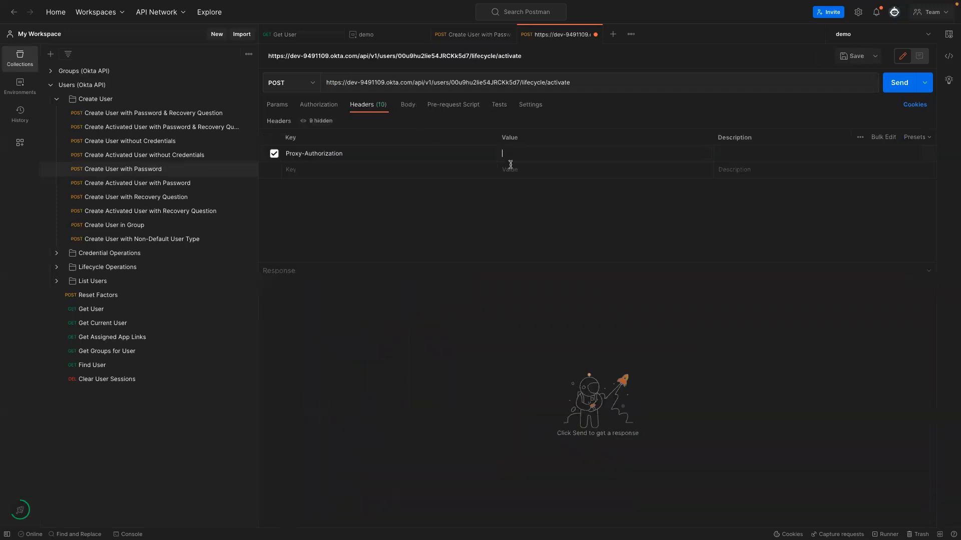
{"action": "left_click", "coordinate": [475, 38]}
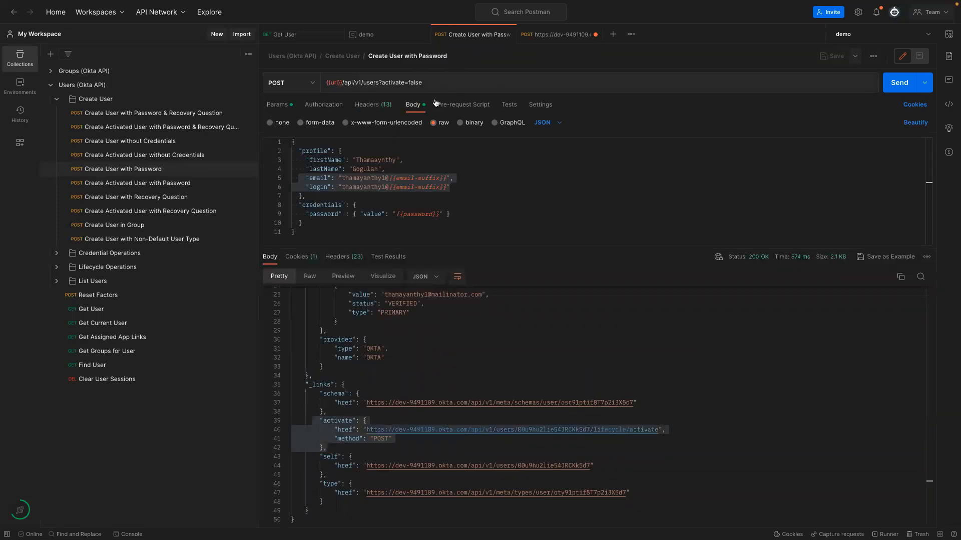
{"action": "left_click", "coordinate": [376, 106]}
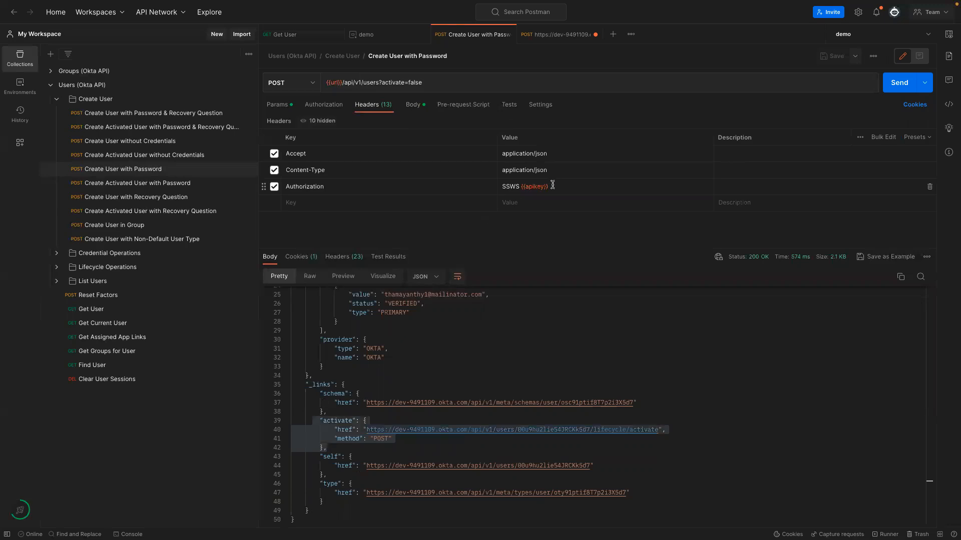
{"action": "left_click_drag", "start_coordinate": [500, 186], "coordinate": [585, 186]}
{"action": "key", "text": "ctrl+c"}
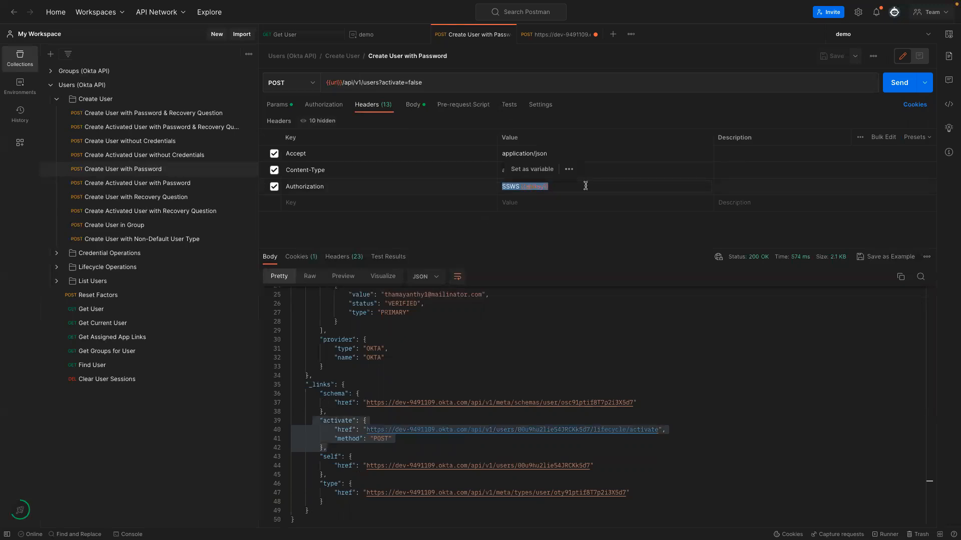
{"action": "left_click", "coordinate": [550, 35]}
{"action": "left_click", "coordinate": [516, 152]}
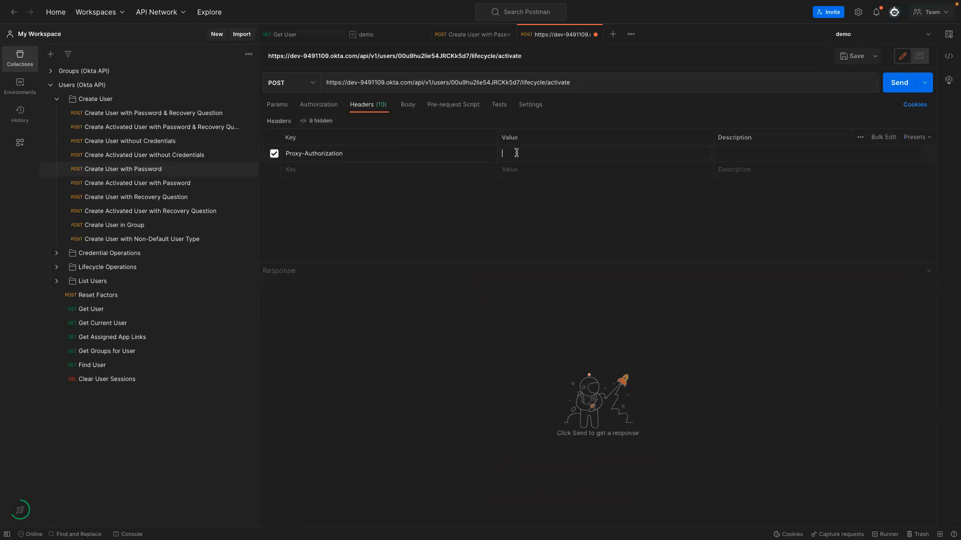
{"action": "key", "text": "ctrl+v"}
After a 403, rename the header key to Authorization and resend for 200 OK.
{"action": "left_click", "coordinate": [889, 88]}
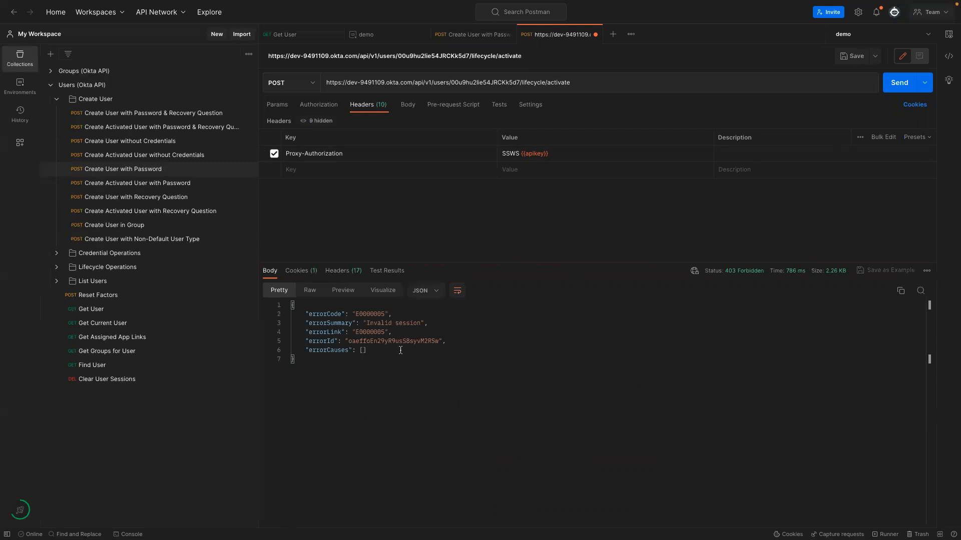
{"action": "left_click", "coordinate": [304, 153]}
{"action": "key", "text": "BackSpace"}
{"action": "key", "text": "BackSpace"}
{"action": "key", "text": "BackSpace"}
{"action": "key", "text": "BackSpace"}
{"action": "key", "text": "BackSpace"}
{"action": "key", "text": "BackSpace"}
{"action": "key", "text": "ctrl+s"}
{"action": "left_click", "coordinate": [613, 475]}
{"action": "key", "text": "ctrl+s"}
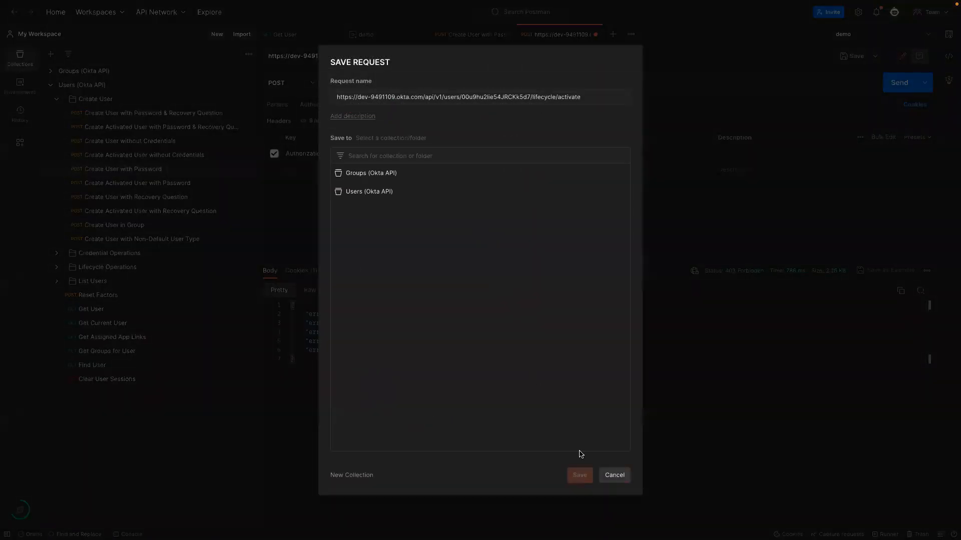
{"action": "left_click", "coordinate": [615, 475]}
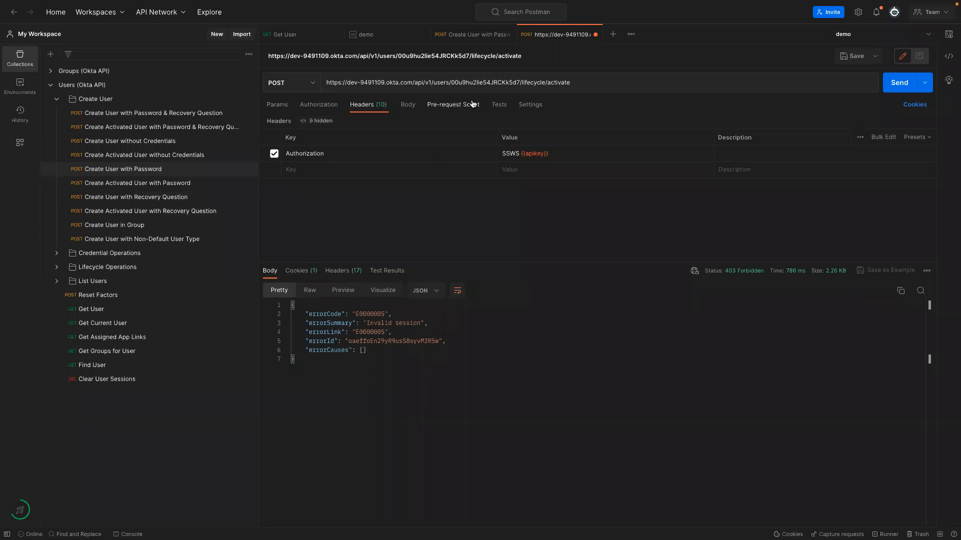
{"action": "left_click", "coordinate": [896, 84]}
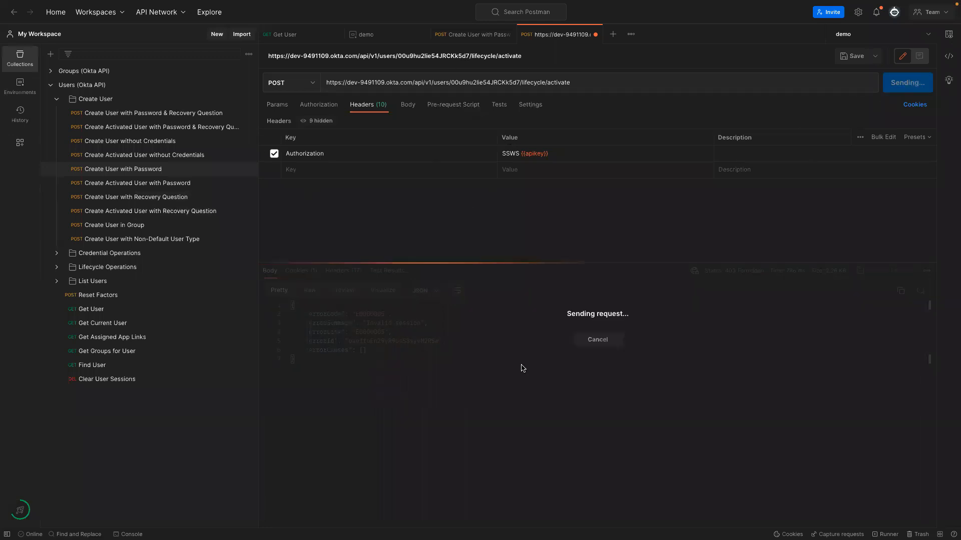
{"action": "left_click_drag", "start_coordinate": [744, 273], "coordinate": [773, 274]}
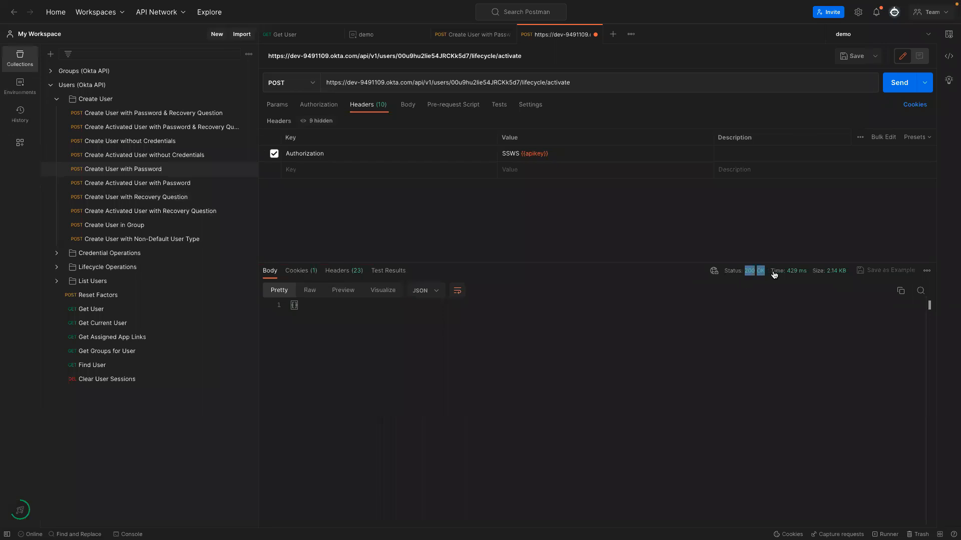
Re-run Get User to see status ACTIVE, then close the lifecycle/activate tab.
{"action": "left_click", "coordinate": [285, 35]}
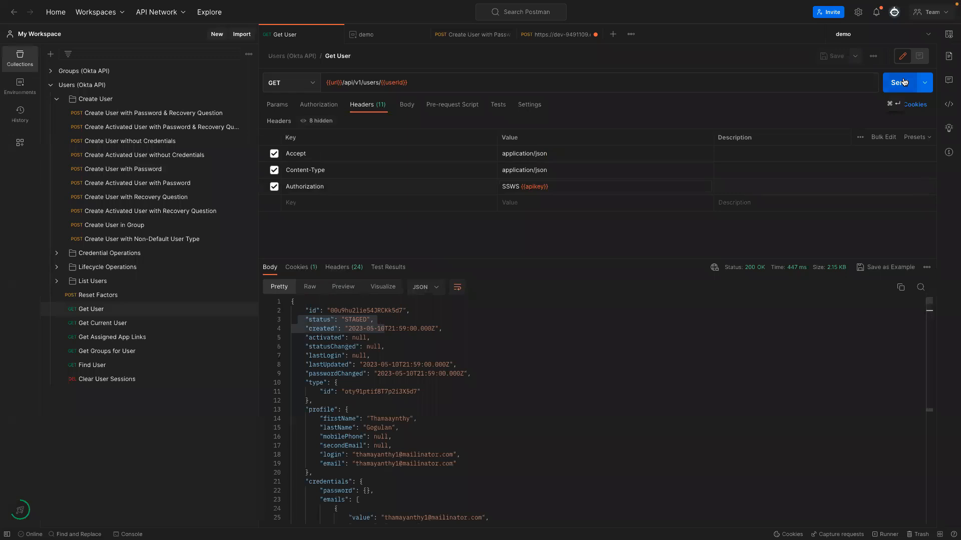
{"action": "left_click", "coordinate": [555, 35]}
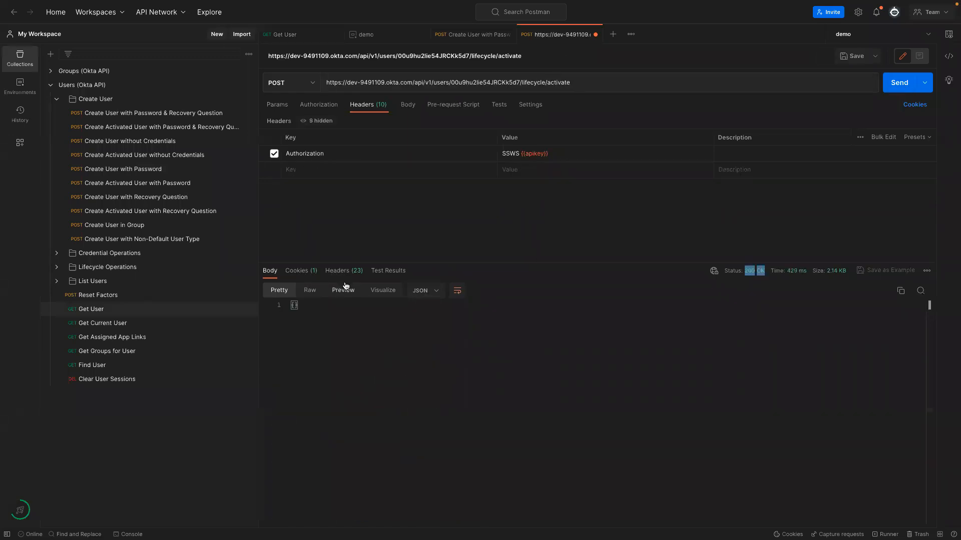
{"action": "mouse_move", "coordinate": [776, 277]}
{"action": "left_click", "coordinate": [298, 36]}
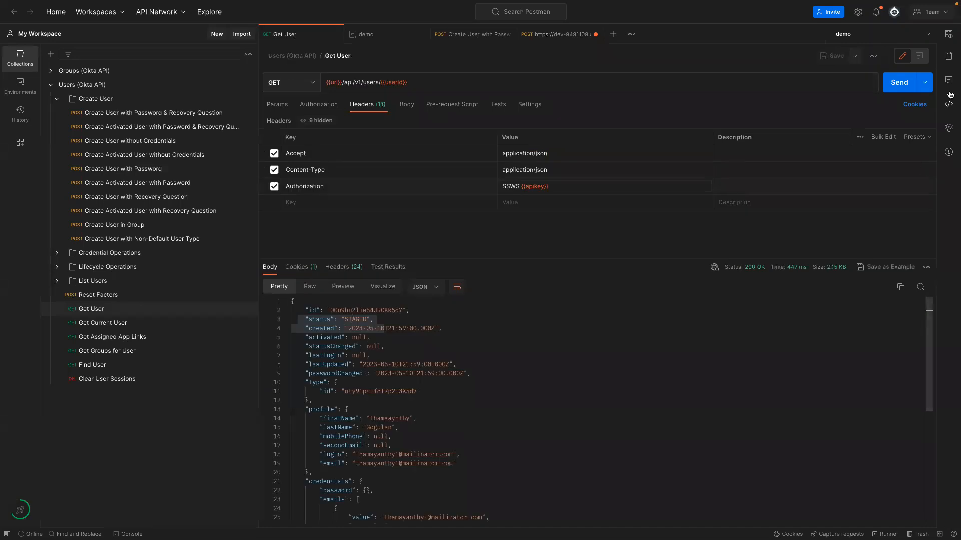
{"action": "left_click", "coordinate": [899, 84]}
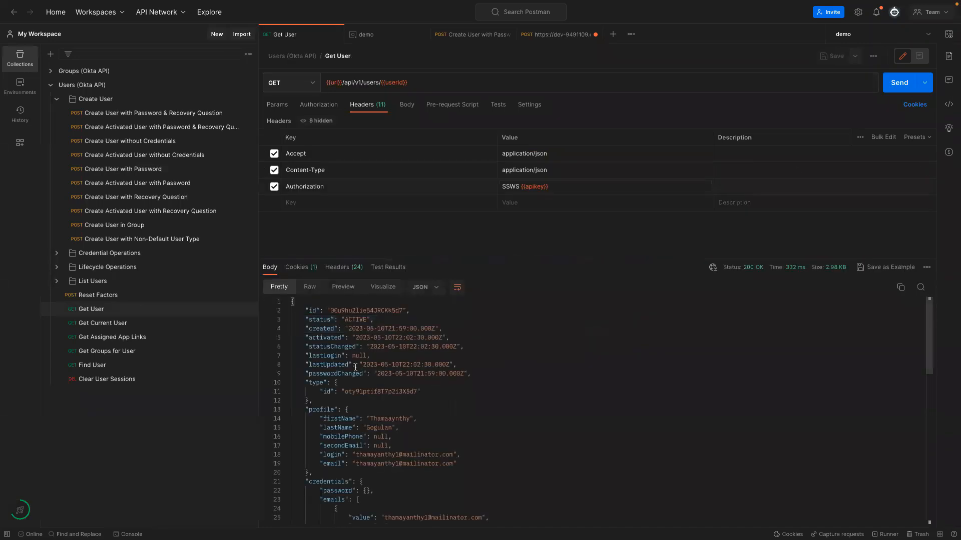
{"action": "left_click_drag", "start_coordinate": [304, 311], "coordinate": [396, 329]}
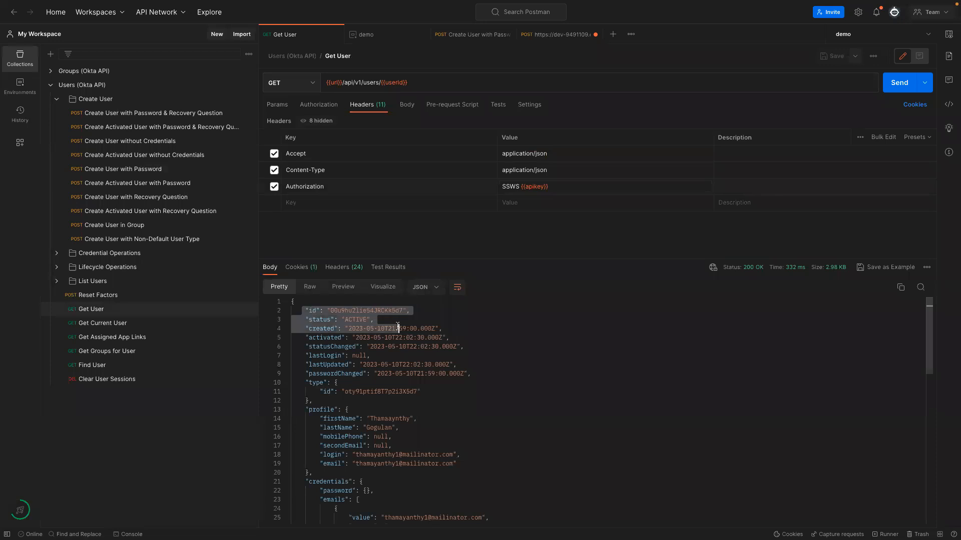
{"action": "left_click", "coordinate": [366, 329]}
{"action": "left_click_drag", "start_coordinate": [305, 320], "coordinate": [379, 321]}
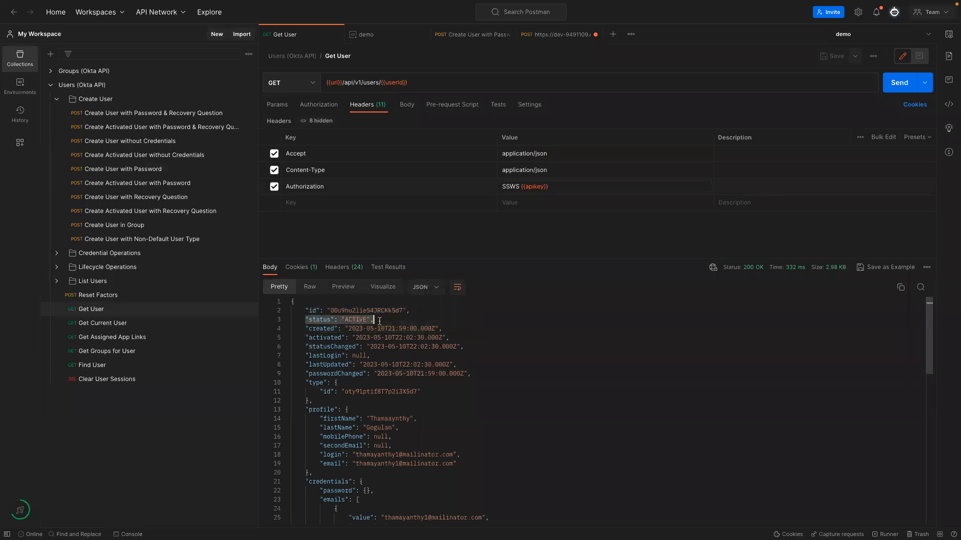
{"action": "left_click", "coordinate": [595, 35]}
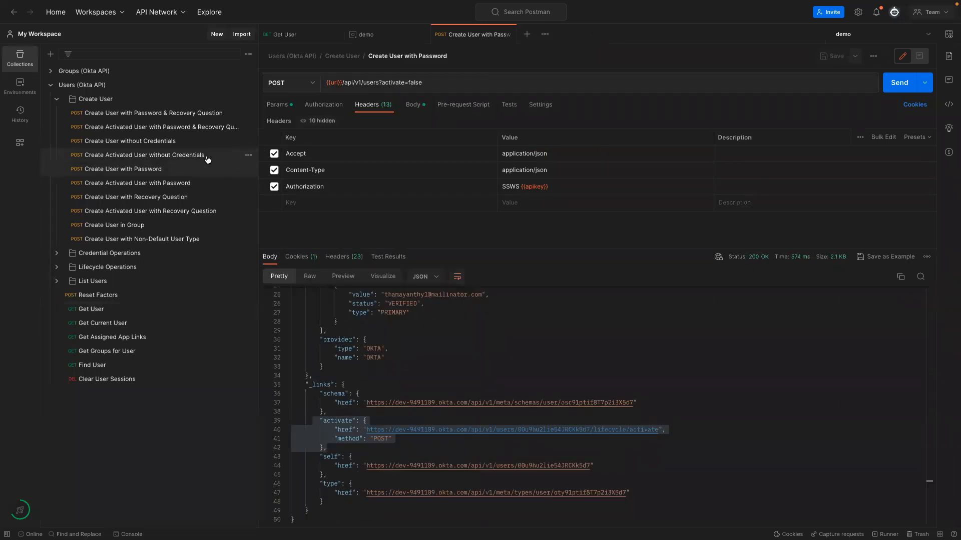
Open Create User without Credentials and compare its activate=false profile body with the password request.
{"action": "left_click", "coordinate": [137, 142]}
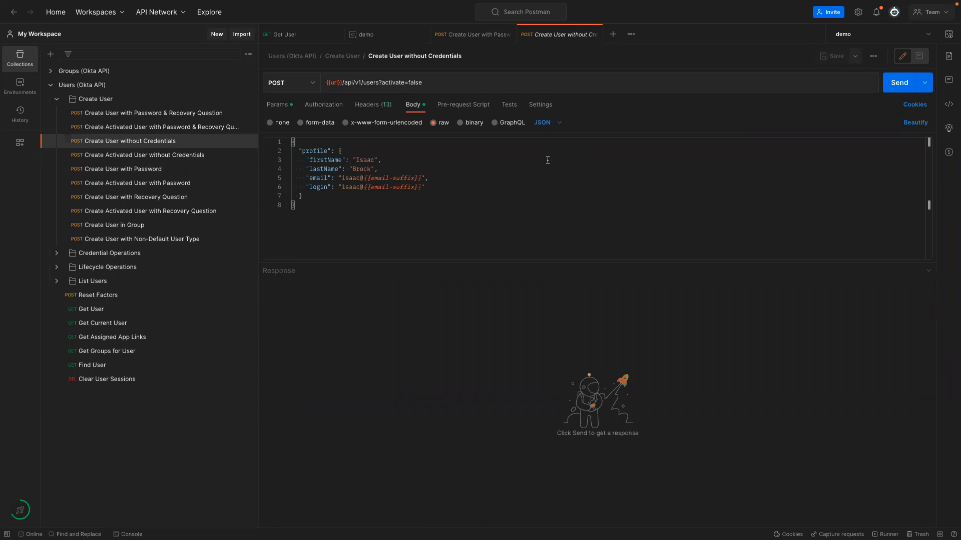
{"action": "left_click", "coordinate": [477, 38]}
{"action": "left_click", "coordinate": [535, 38]}
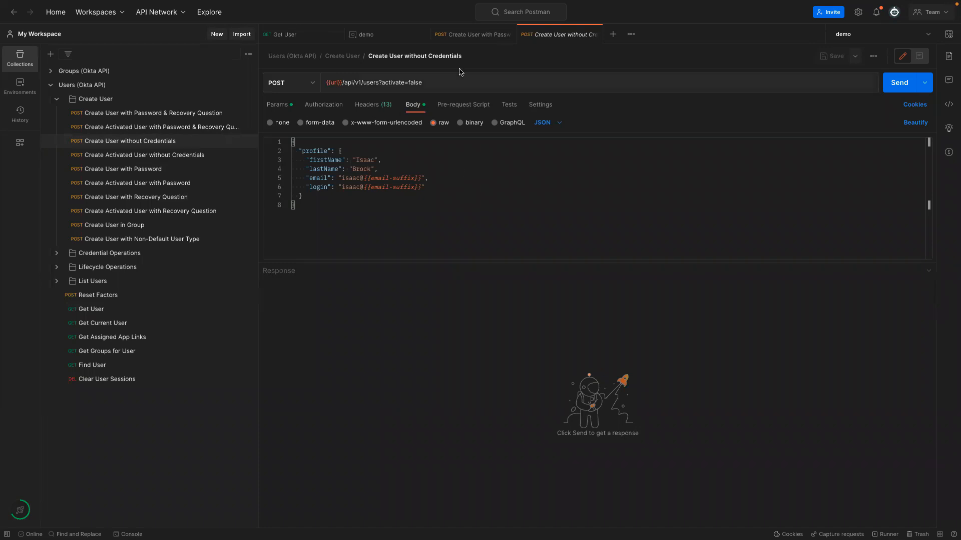
{"action": "left_click", "coordinate": [473, 34]}
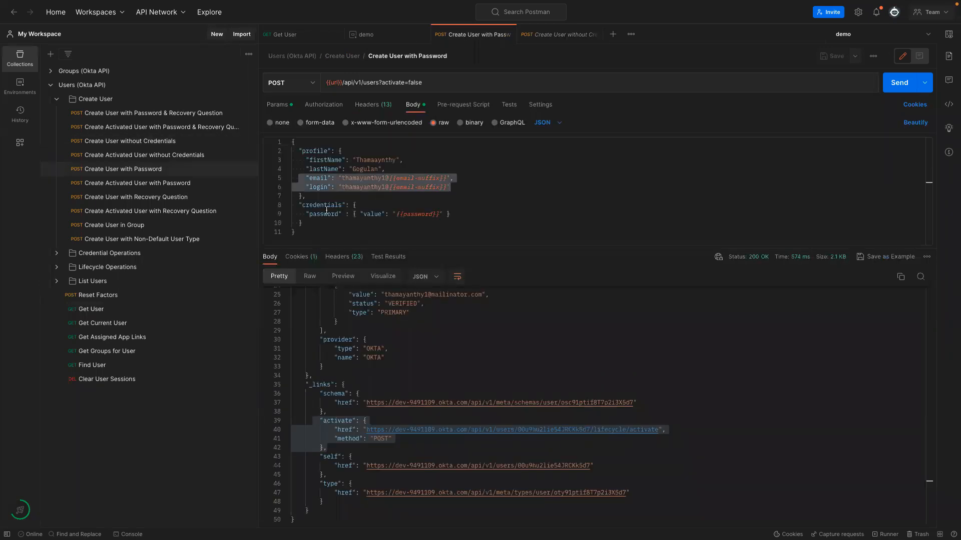
Paste the password request's profile into the credential-less body, change the email number to 2, and save.
{"action": "left_click_drag", "start_coordinate": [306, 197], "coordinate": [290, 152]}
{"action": "key", "text": "ctrl+c"}
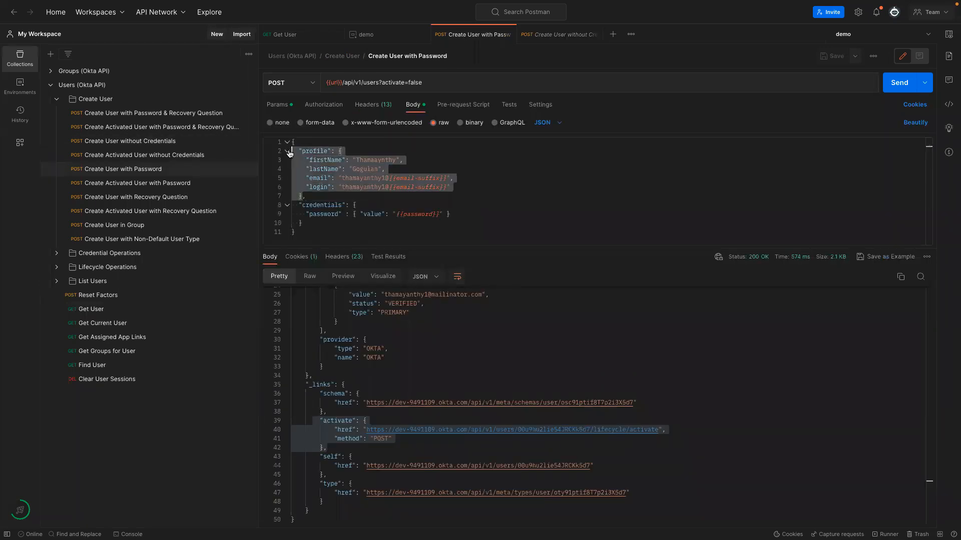
{"action": "left_click", "coordinate": [548, 34]}
{"action": "left_click_drag", "start_coordinate": [310, 195], "coordinate": [292, 151]}
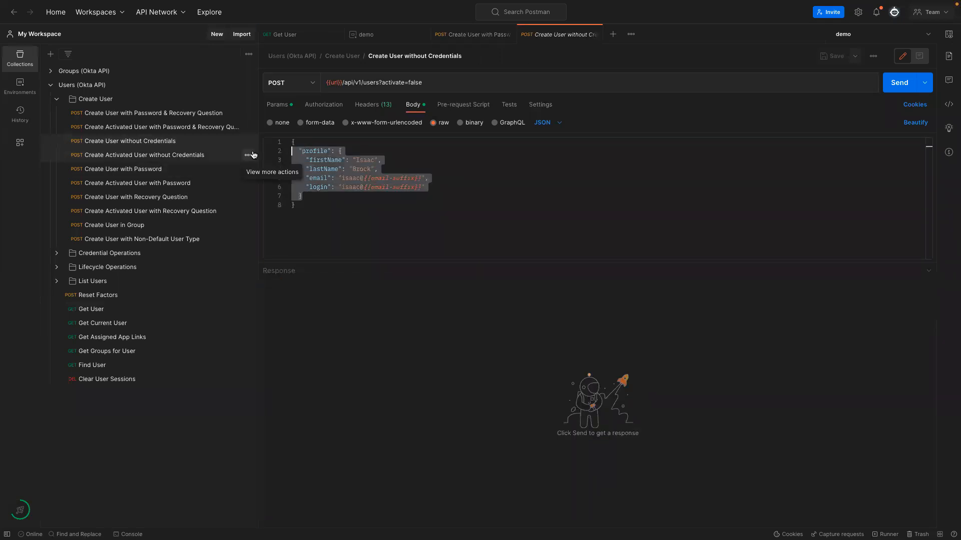
{"action": "key", "text": "ctrl+v"}
{"action": "left_click", "coordinate": [385, 179]}
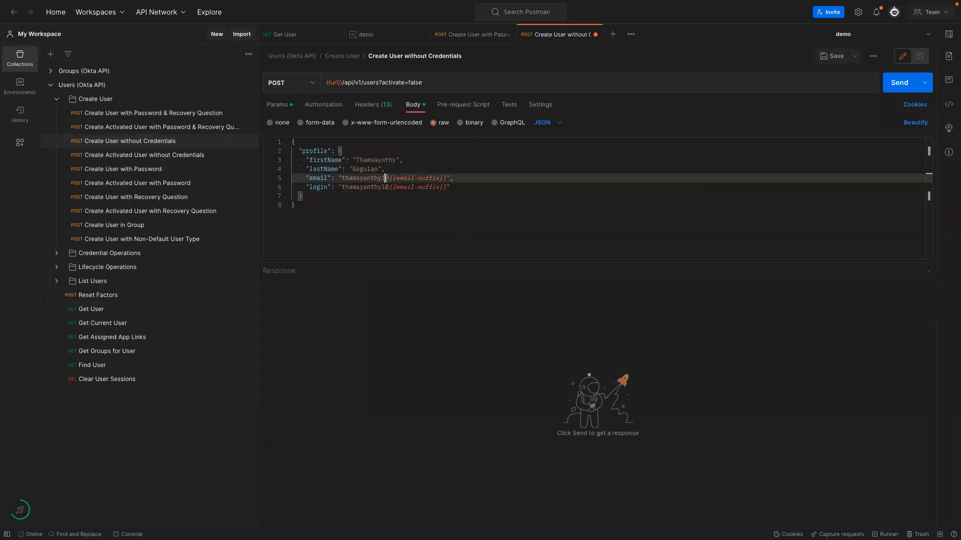
{"action": "key", "text": "BackSpace"}
{"action": "type", "text": "2"}
{"action": "left_click", "coordinate": [381, 191]}
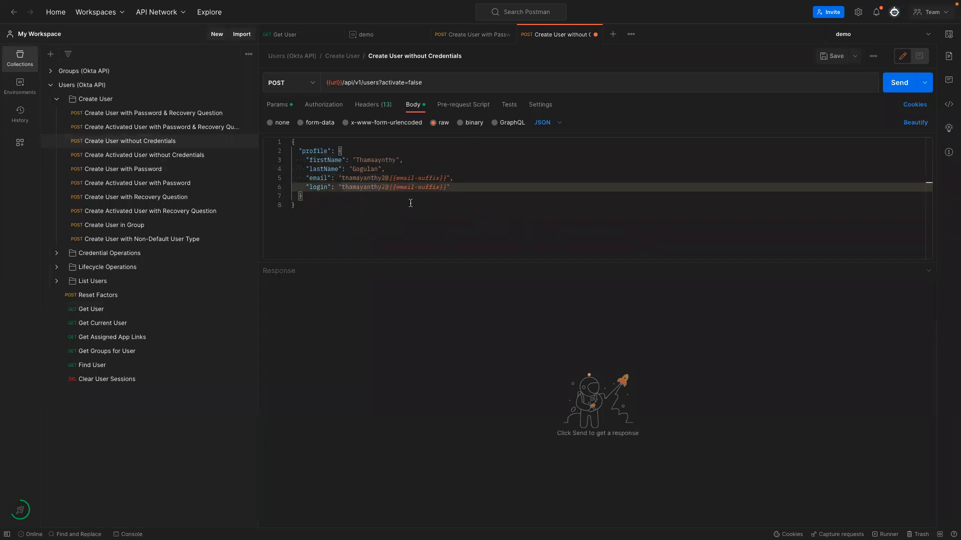
{"action": "key", "text": "ctrl+s"}
Send with activate=false, confirm the user is STAGED, and check Okta's People list.
{"action": "left_click_drag", "start_coordinate": [382, 82], "coordinate": [423, 83]}
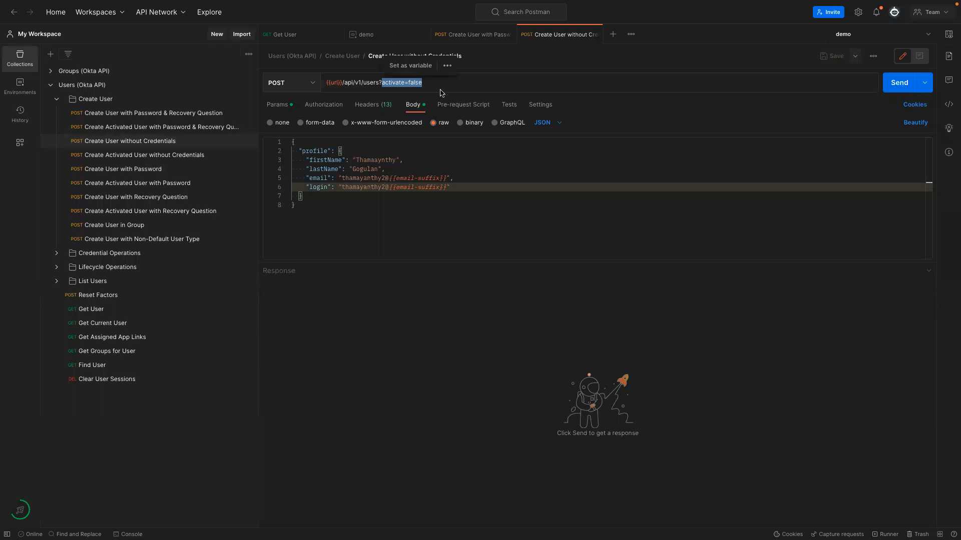
{"action": "left_click", "coordinate": [894, 84]}
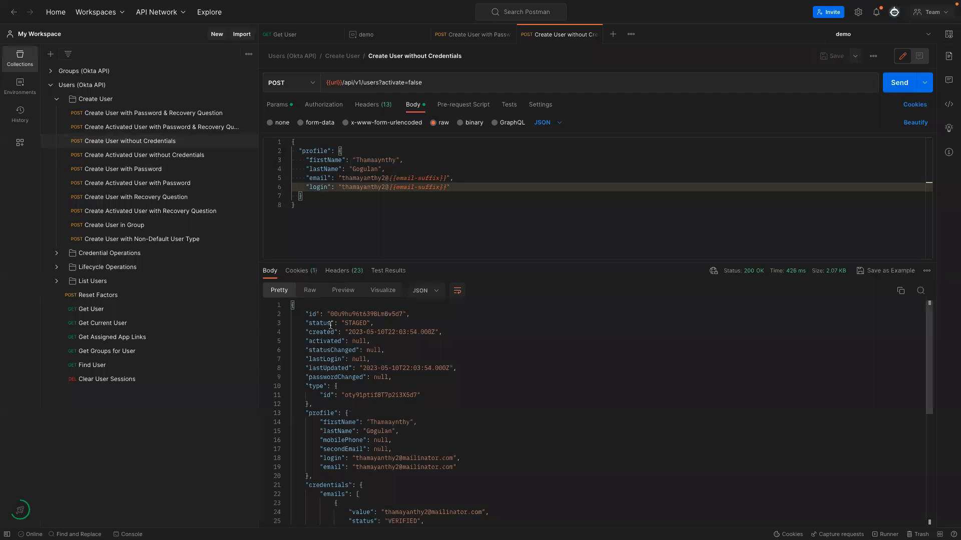
{"action": "left_click_drag", "start_coordinate": [337, 324], "coordinate": [388, 323]}
{"action": "scroll", "coordinate": [453, 345], "scroll_direction": "down", "scroll_amount": 5}
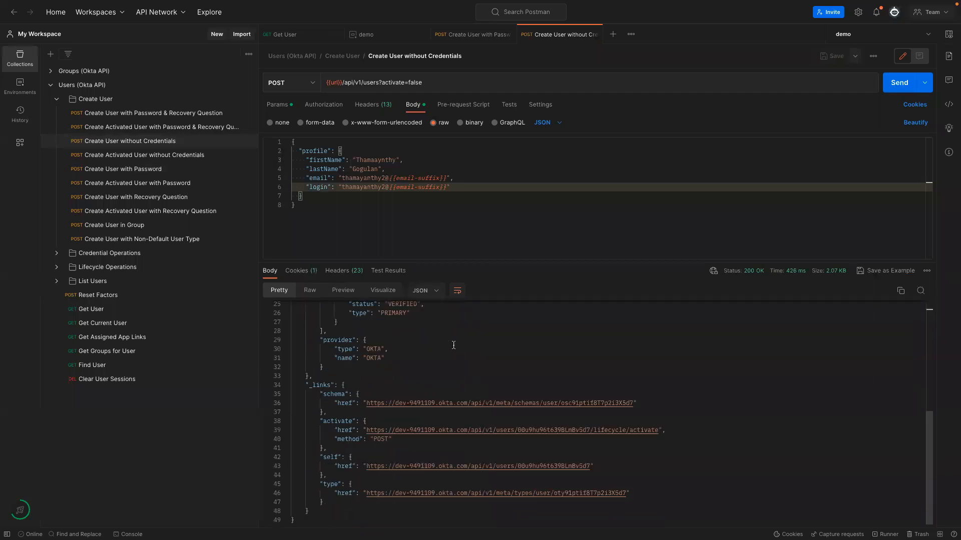
{"action": "scroll", "coordinate": [454, 346], "scroll_direction": "up", "scroll_amount": 5}
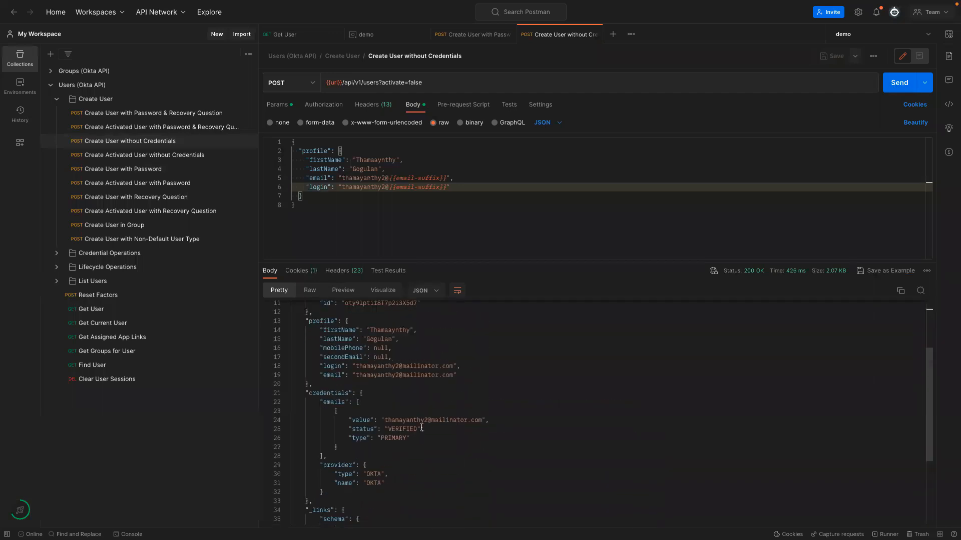
{"action": "left_click_drag", "start_coordinate": [309, 465], "coordinate": [363, 489]}
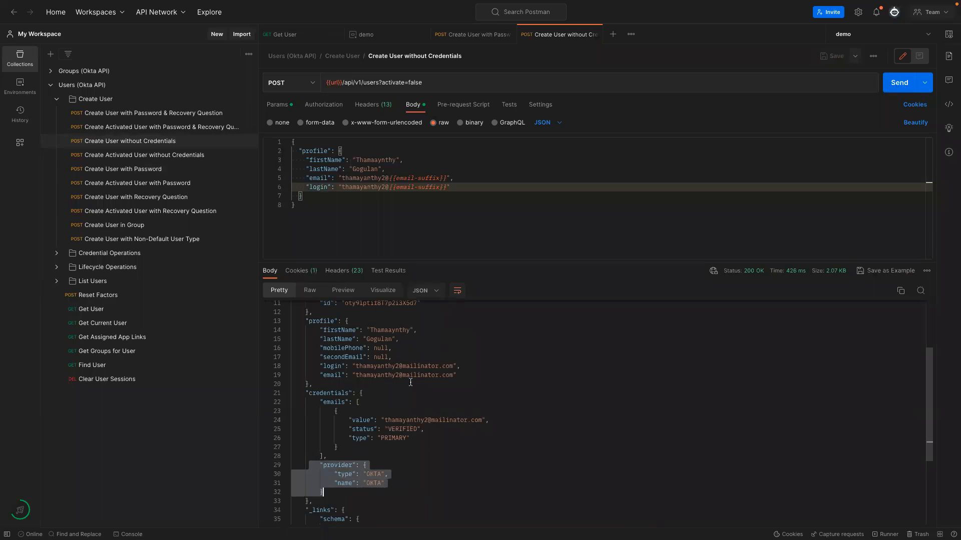
{"action": "scroll", "coordinate": [385, 354], "scroll_direction": "up", "scroll_amount": 3}
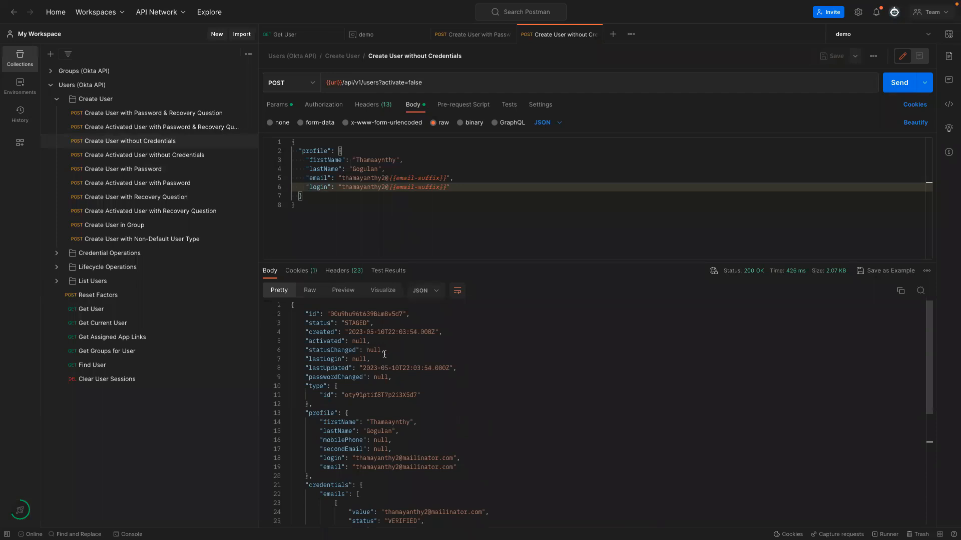
{"action": "left_click_drag", "start_coordinate": [331, 320], "coordinate": [382, 326]}
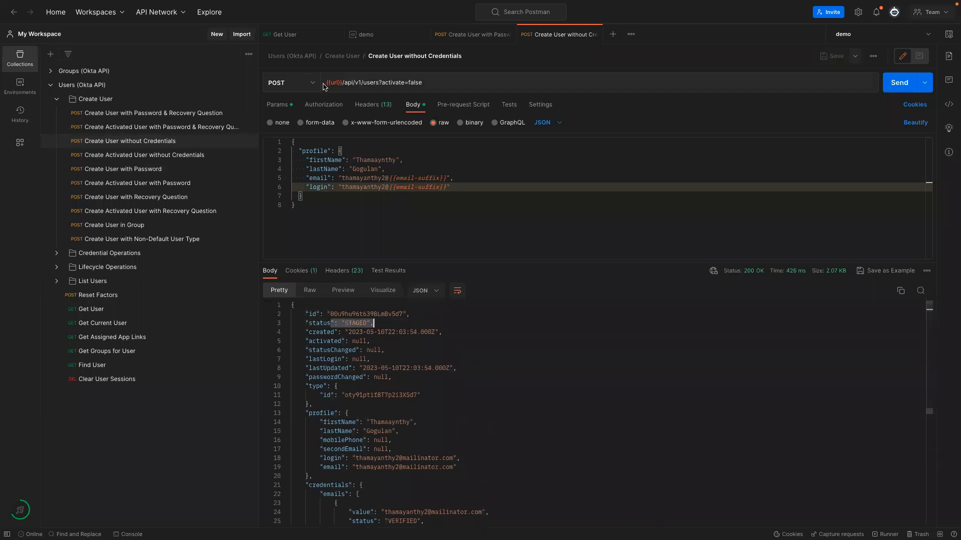
{"action": "key", "text": "ctrl+Left"}
{"action": "left_click", "coordinate": [60, 133]}
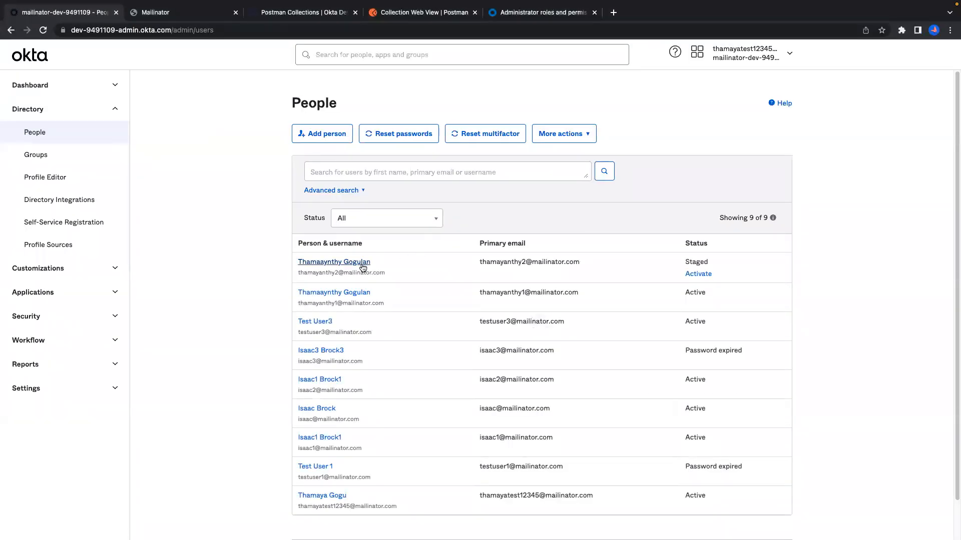
Open the staged user's profile and activate them, leaving them pending password selection.
{"action": "left_click_drag", "start_coordinate": [707, 299], "coordinate": [316, 294]}
{"action": "left_click", "coordinate": [733, 265]}
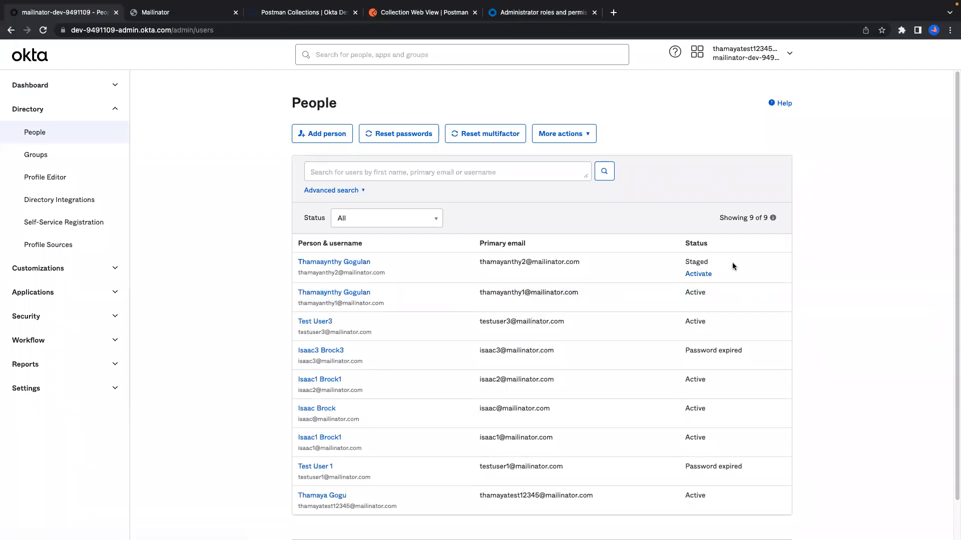
{"action": "left_click", "coordinate": [363, 264]}
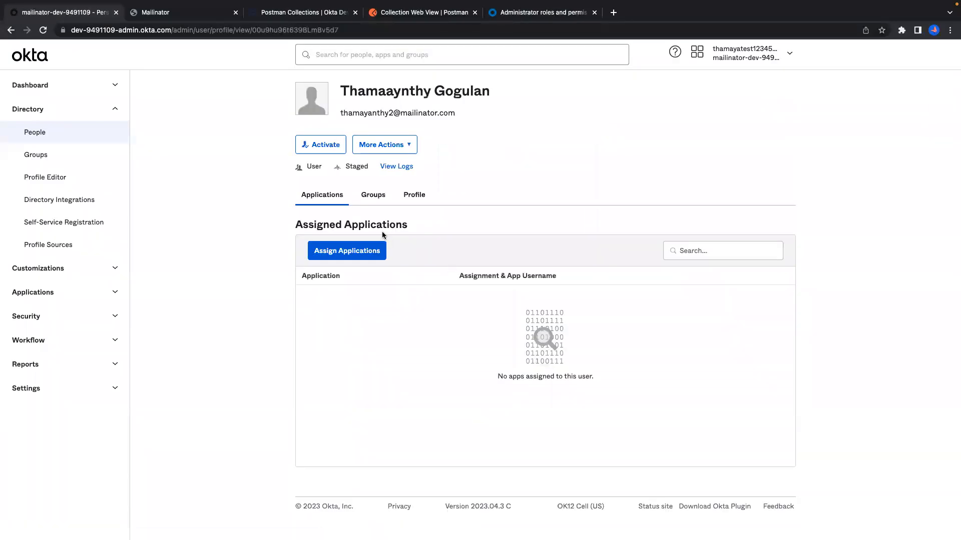
{"action": "left_click", "coordinate": [311, 149]}
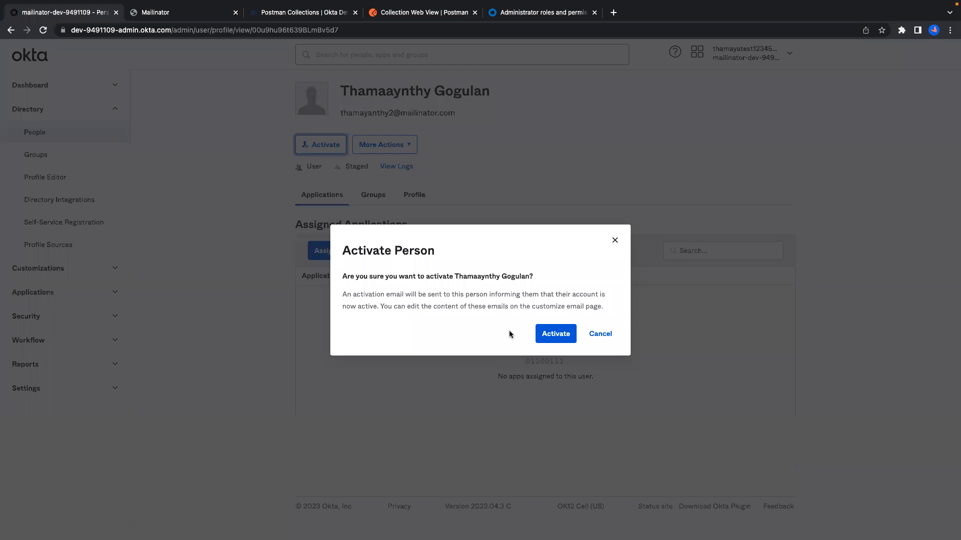
{"action": "left_click", "coordinate": [544, 338]}
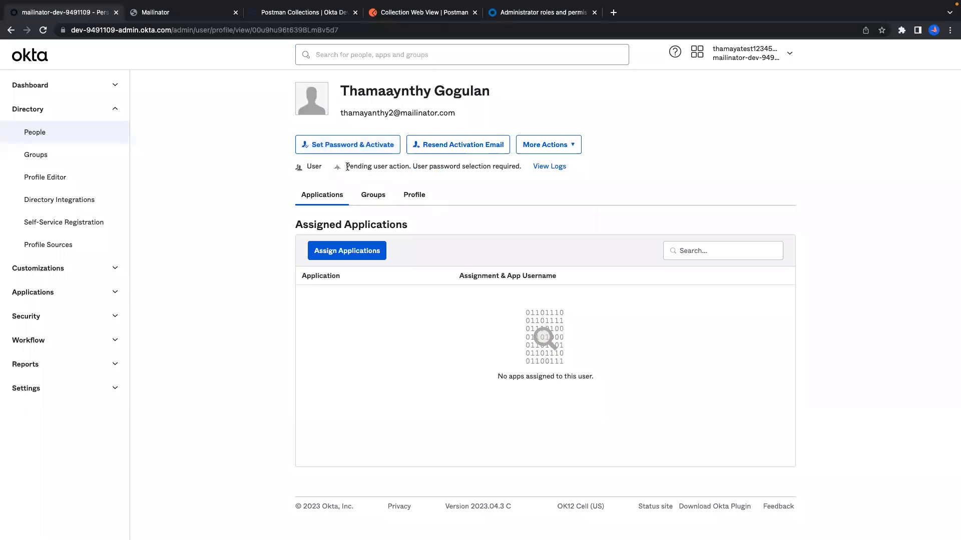
{"action": "left_click_drag", "start_coordinate": [345, 166], "coordinate": [513, 166]}
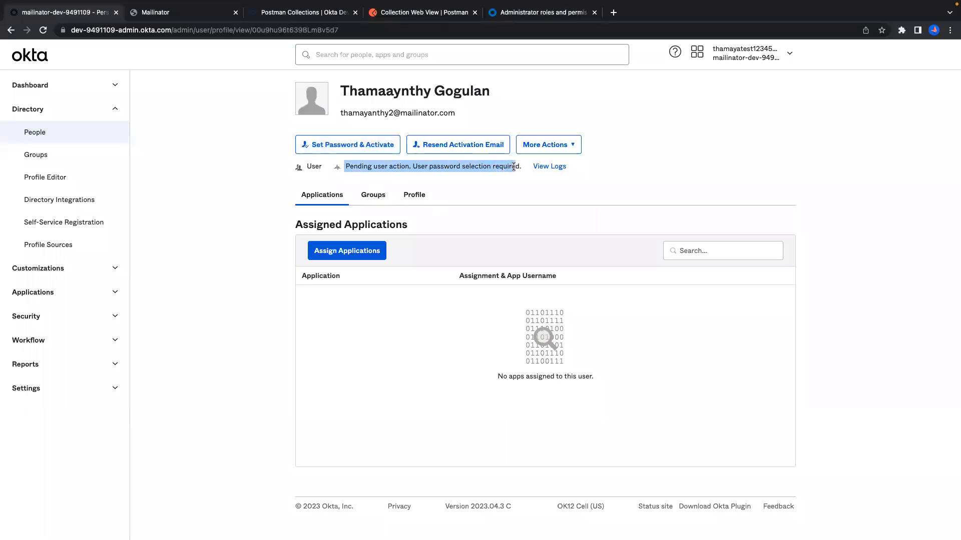
Set a temporary password and activate, copy the password, and return to People.
{"action": "left_click", "coordinate": [374, 145]}
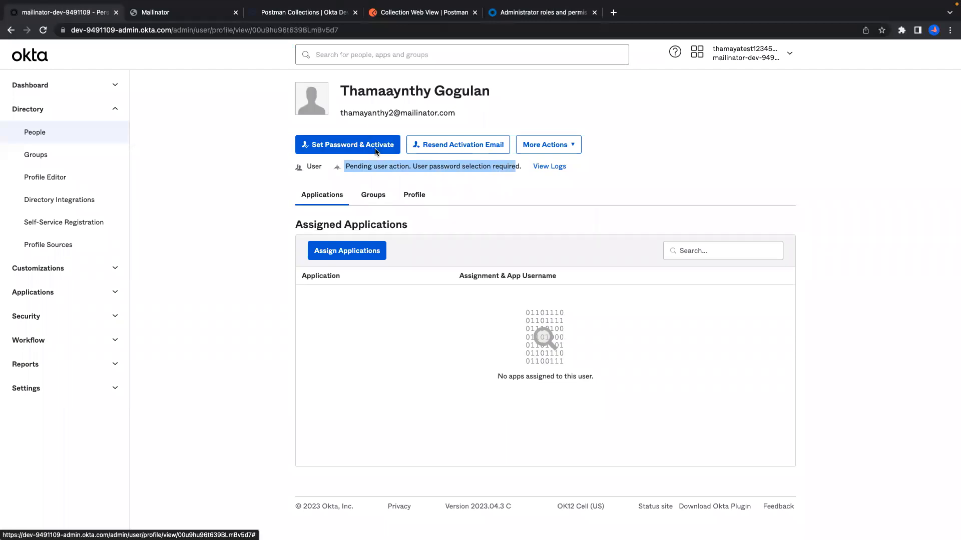
{"action": "left_click", "coordinate": [380, 146]}
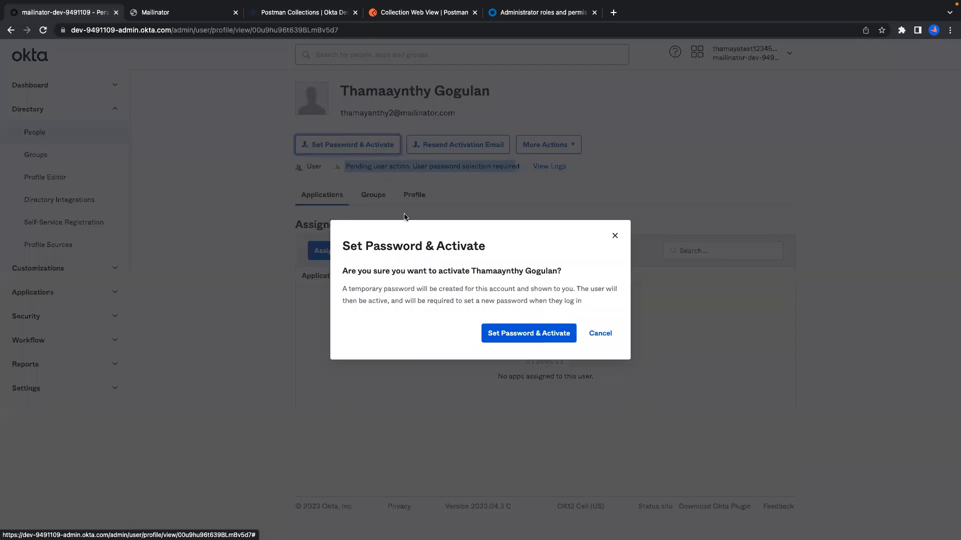
{"action": "left_click", "coordinate": [531, 338]}
{"action": "left_click_drag", "start_coordinate": [380, 294], "coordinate": [317, 294]}
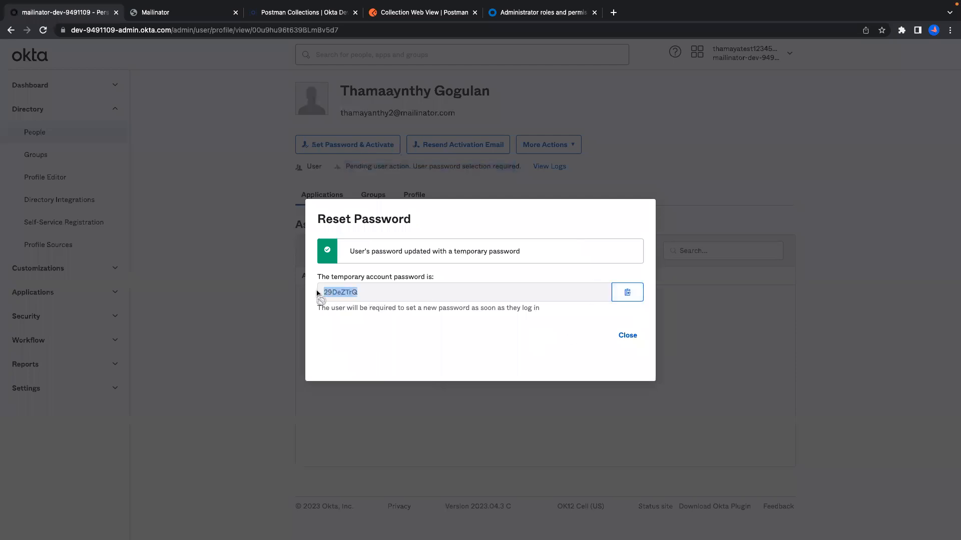
{"action": "left_click", "coordinate": [628, 293]}
{"action": "left_click", "coordinate": [626, 337]}
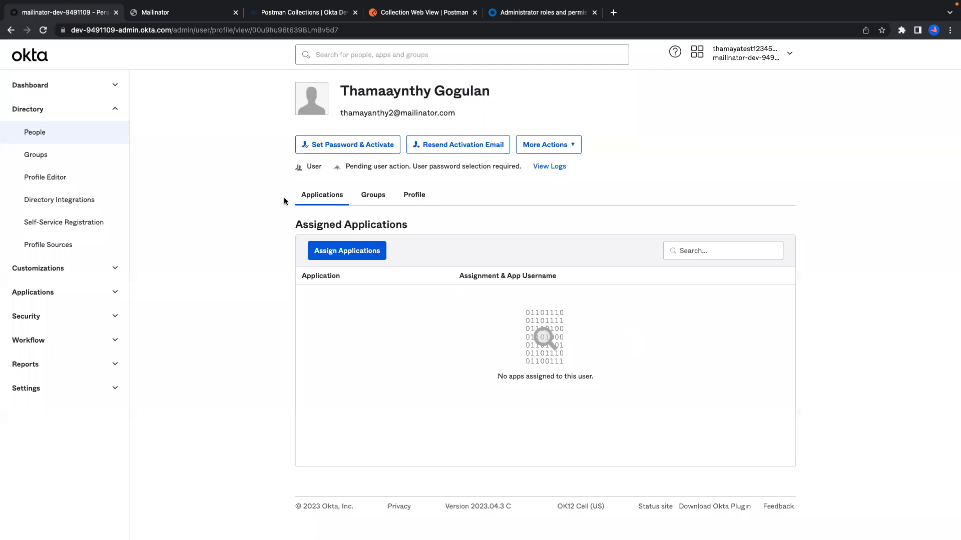
{"action": "left_click", "coordinate": [40, 132]}
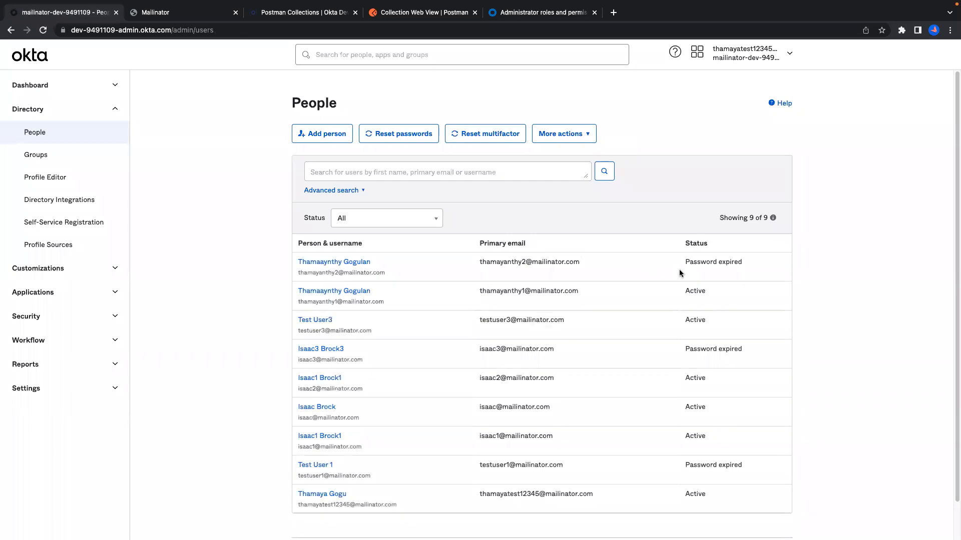
Change the email and login numbers from 2 to 3 in the request body.
{"action": "key", "text": "ctrl+Right"}
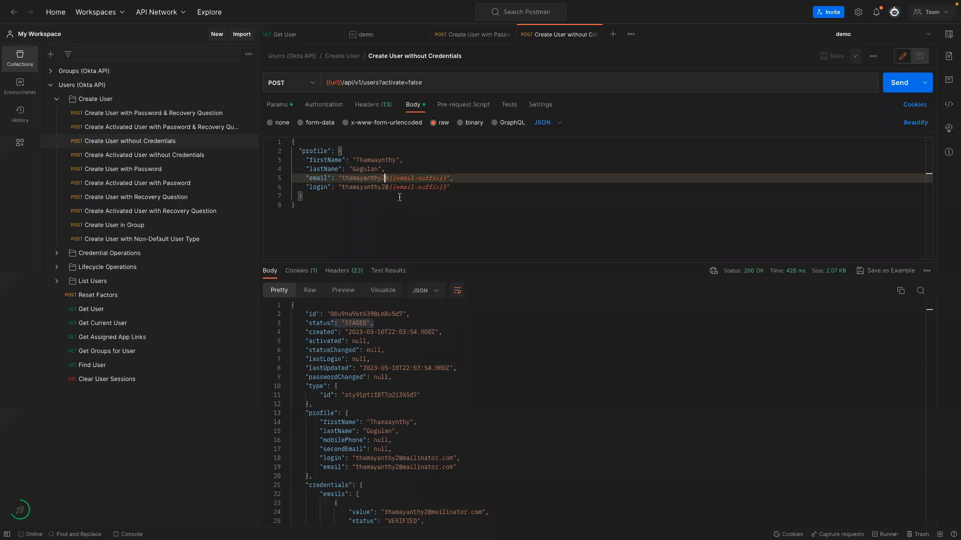
{"action": "left_click", "coordinate": [384, 178]}
{"action": "key", "text": "BackSpace"}
{"action": "type", "text": "3"}
{"action": "left_click", "coordinate": [384, 188]}
{"action": "key", "text": "BackSpace"}
{"action": "type", "text": "3"}
Send to create the STAGED user and open its _links.activate URL as a new request.
{"action": "left_click", "coordinate": [884, 86]}
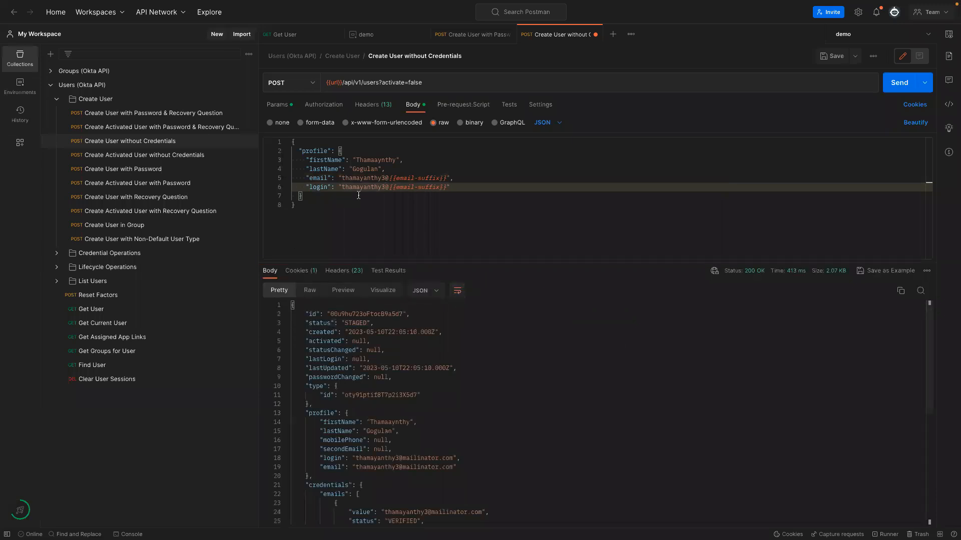
{"action": "left_click_drag", "start_coordinate": [309, 323], "coordinate": [371, 332]}
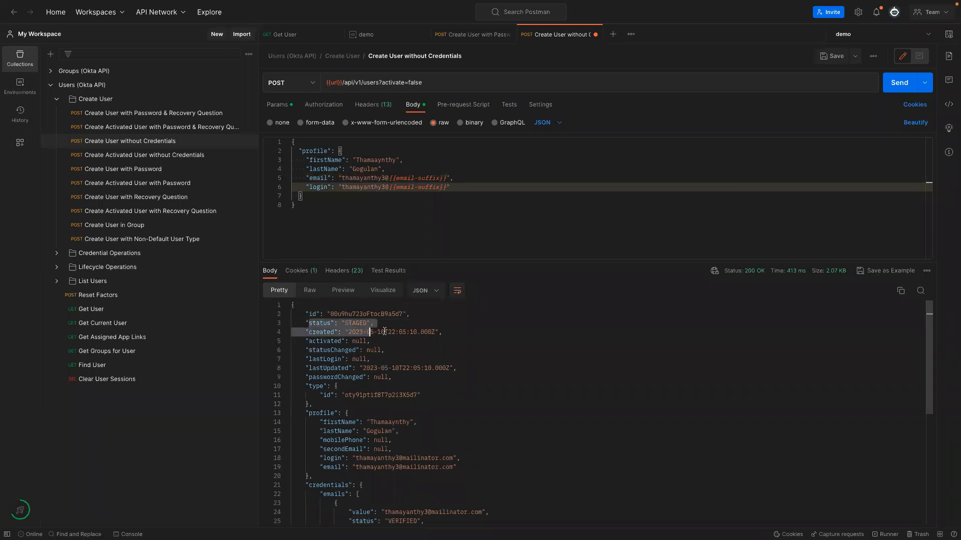
{"action": "scroll", "coordinate": [396, 345], "scroll_direction": "down", "scroll_amount": 5}
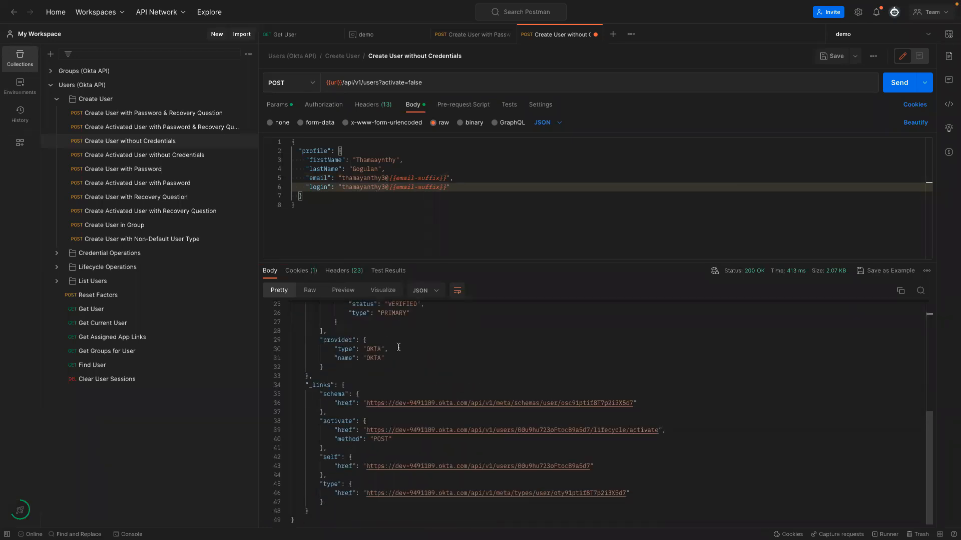
{"action": "left_click", "coordinate": [400, 434]}
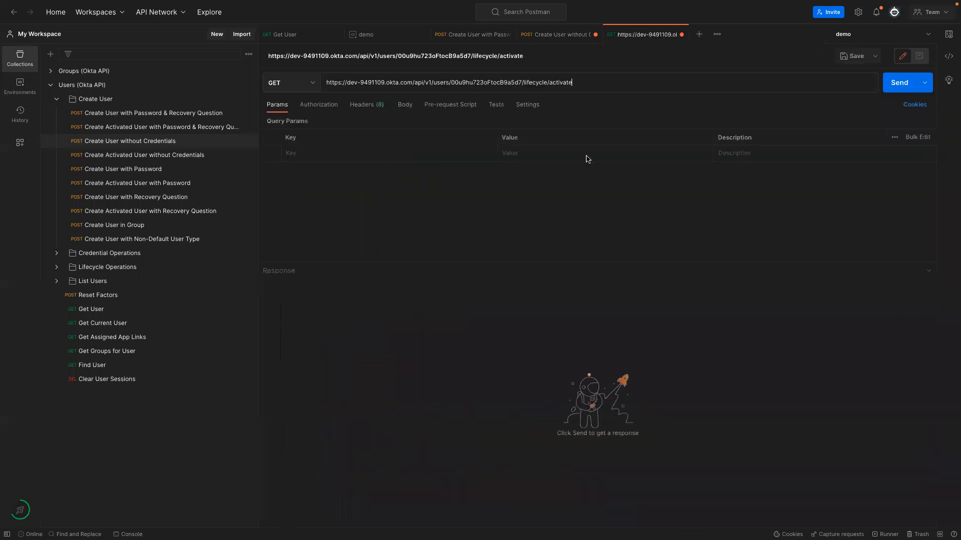
{"action": "left_click", "coordinate": [459, 35]}
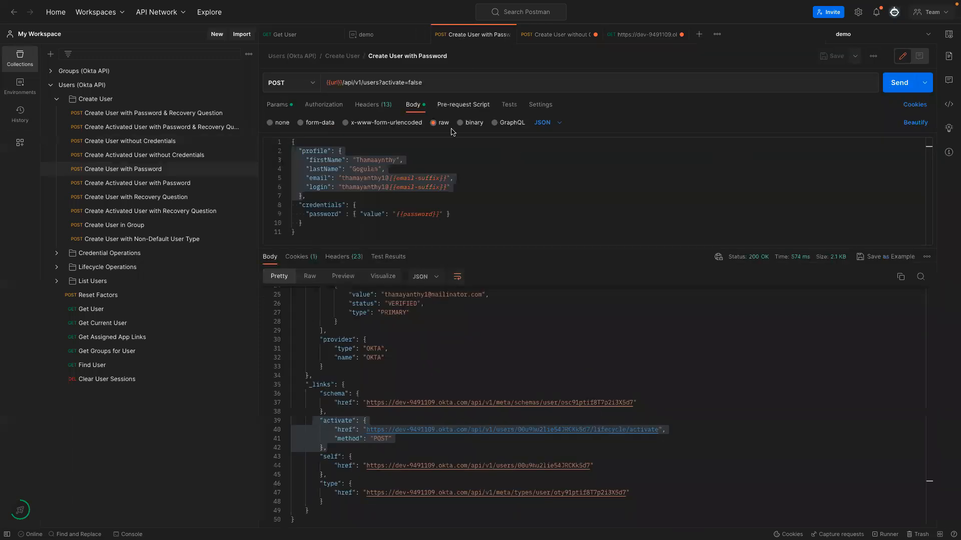
{"action": "left_click", "coordinate": [373, 105]}
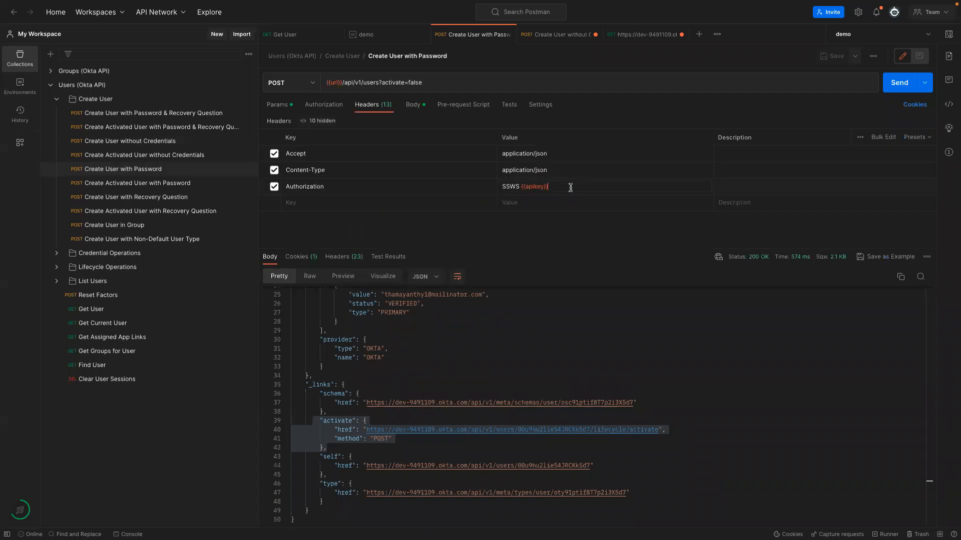
Paste SSWS {{apikey}} as an Authorization query parameter, then clear and disable it.
{"action": "key", "text": "ctrl+a"}
{"action": "left_click", "coordinate": [627, 36]}
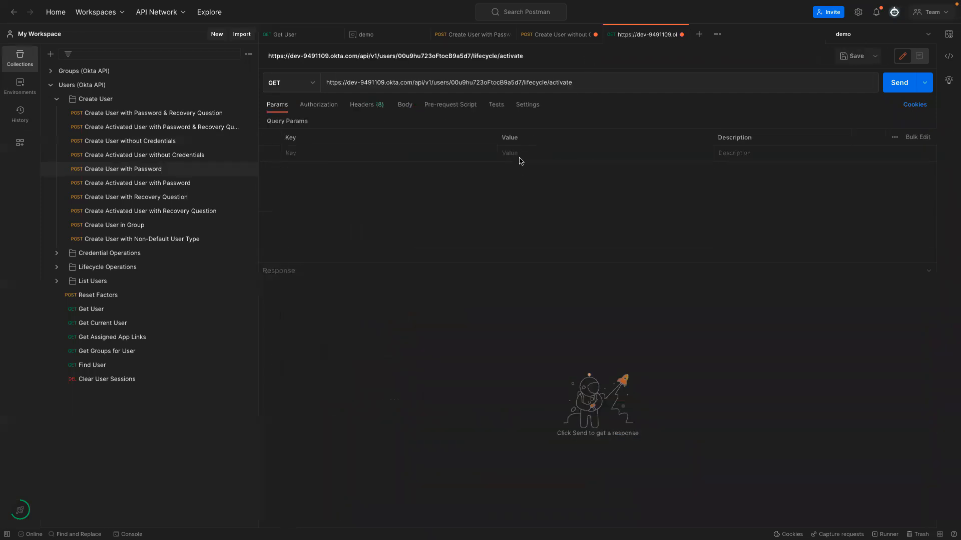
{"action": "key", "text": "ctrl+v"}
{"action": "left_click", "coordinate": [395, 152]}
{"action": "type", "text": "Autho"}
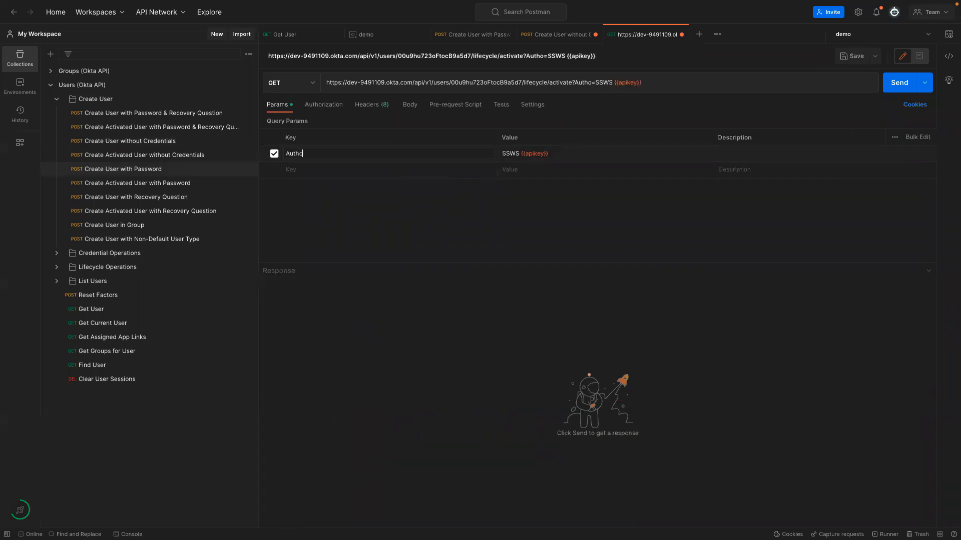
{"action": "type", "text": "rization"}
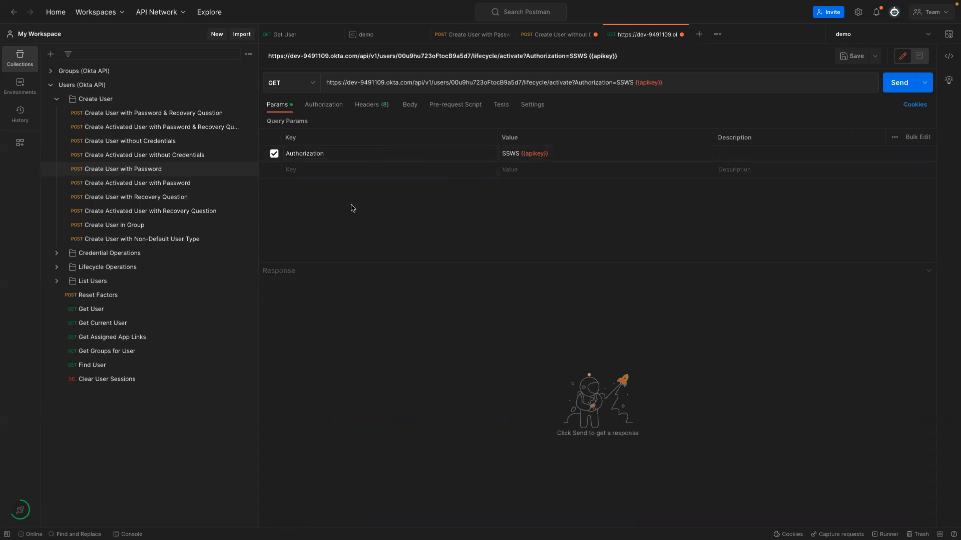
{"action": "left_click", "coordinate": [547, 34]}
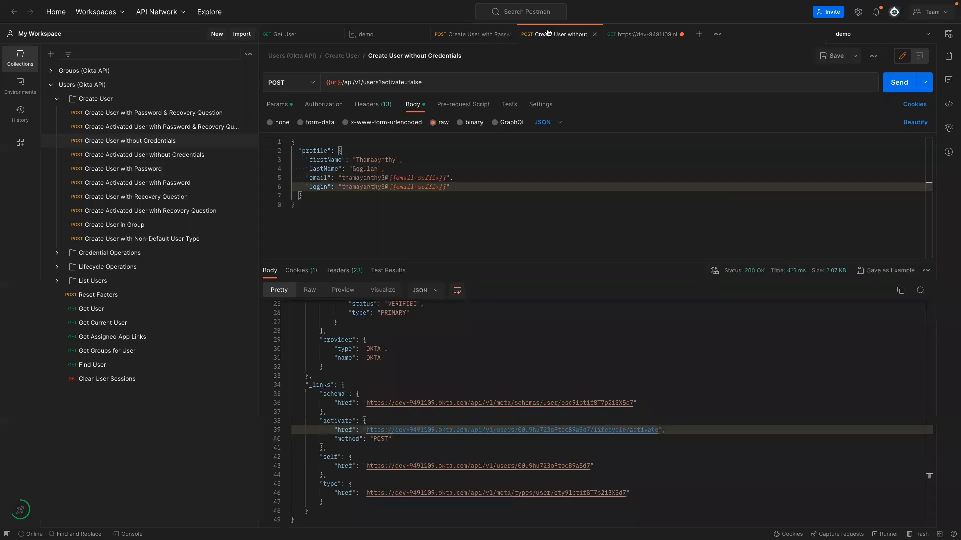
{"action": "left_click", "coordinate": [478, 35]}
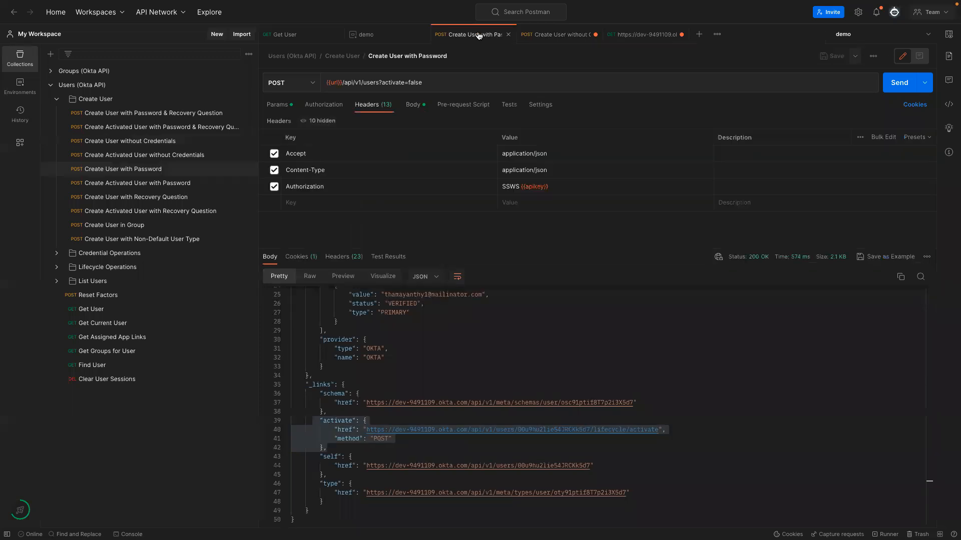
{"action": "left_click", "coordinate": [637, 34]}
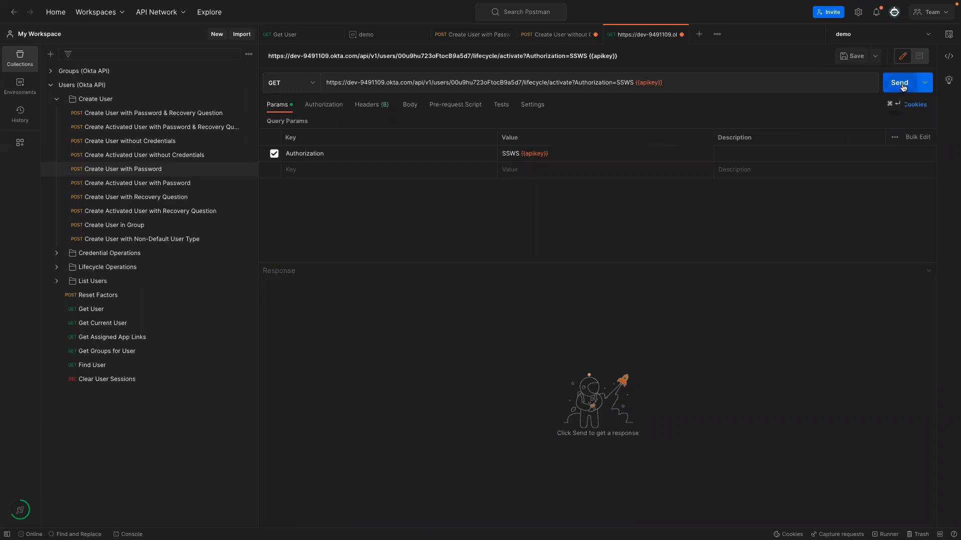
{"action": "left_click_drag", "start_coordinate": [565, 155], "coordinate": [489, 151]}
{"action": "key", "text": "ctrl+c"}
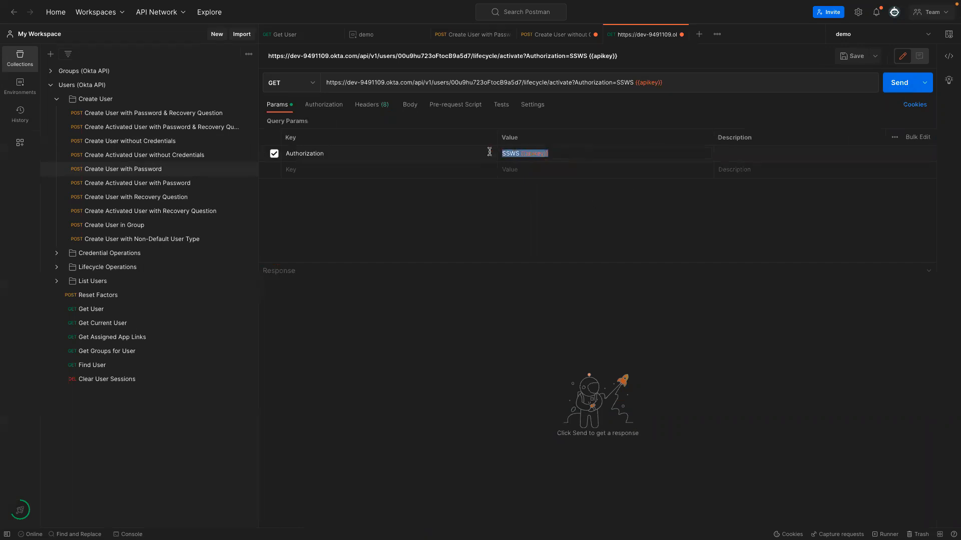
{"action": "key", "text": "BackSpace"}
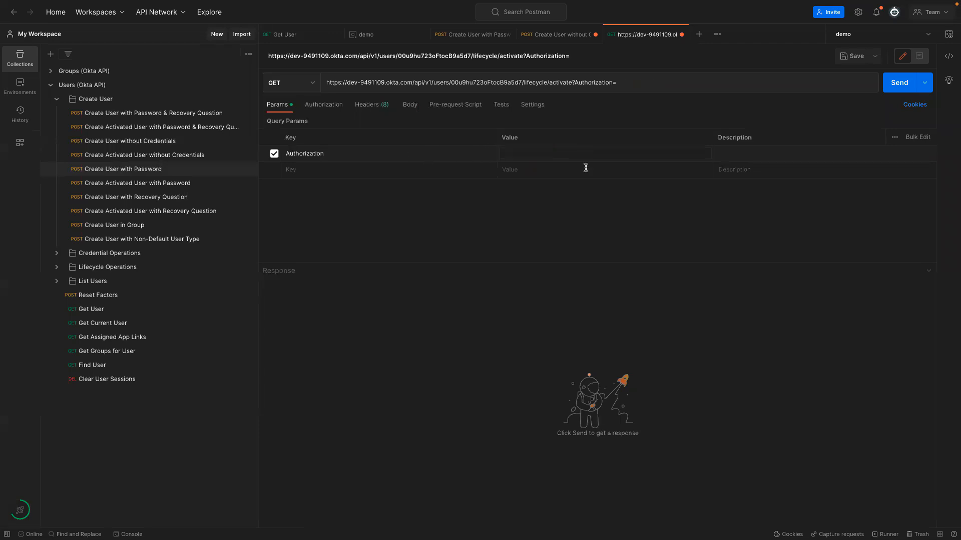
{"action": "left_click", "coordinate": [274, 154]}
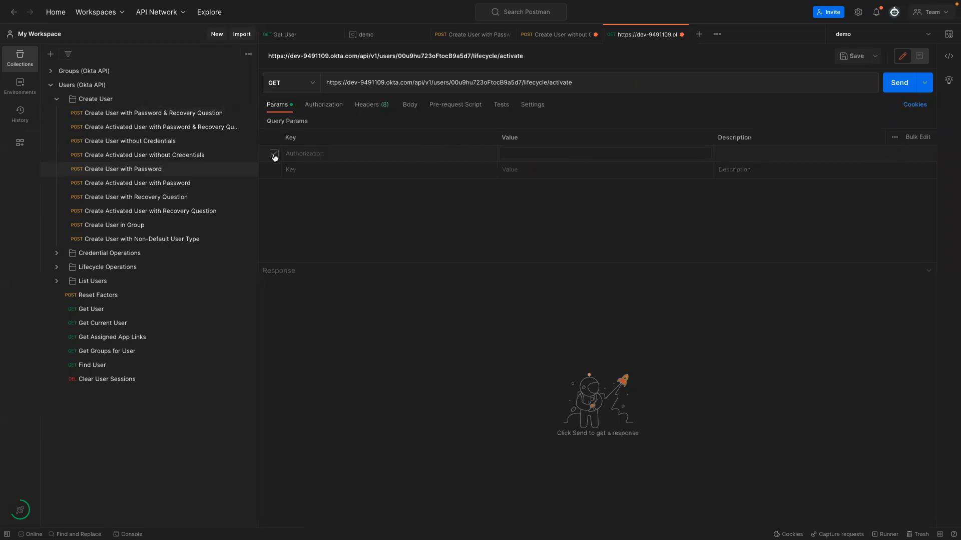
Add an Authorization header with SSWS {{apikey}}, send (405), and switch the method to POST.
{"action": "left_click", "coordinate": [367, 105]}
{"action": "left_click", "coordinate": [526, 152]}
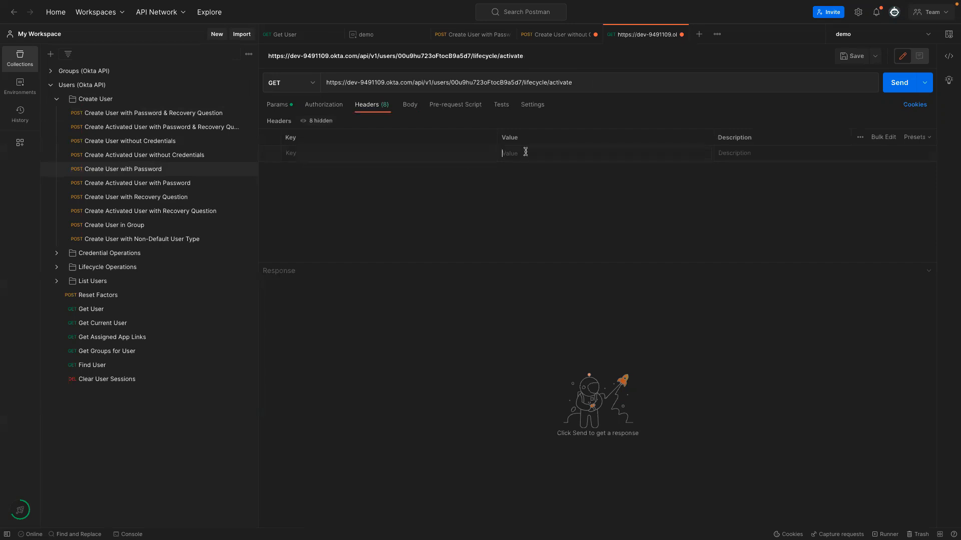
{"action": "key", "text": "ctrl+v"}
{"action": "left_click", "coordinate": [394, 154]}
{"action": "type", "text": "Aut"}
{"action": "left_click", "coordinate": [340, 168]}
{"action": "left_click", "coordinate": [896, 82]}
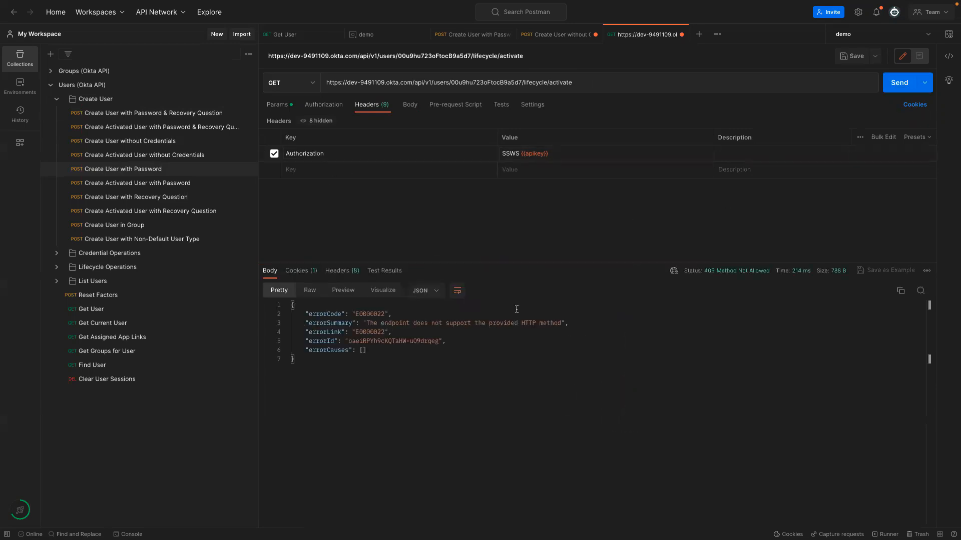
{"action": "left_click", "coordinate": [310, 84]}
{"action": "left_click", "coordinate": [286, 126]}
Send the activate request as POST and re-run Get User.
{"action": "left_click", "coordinate": [895, 83]}
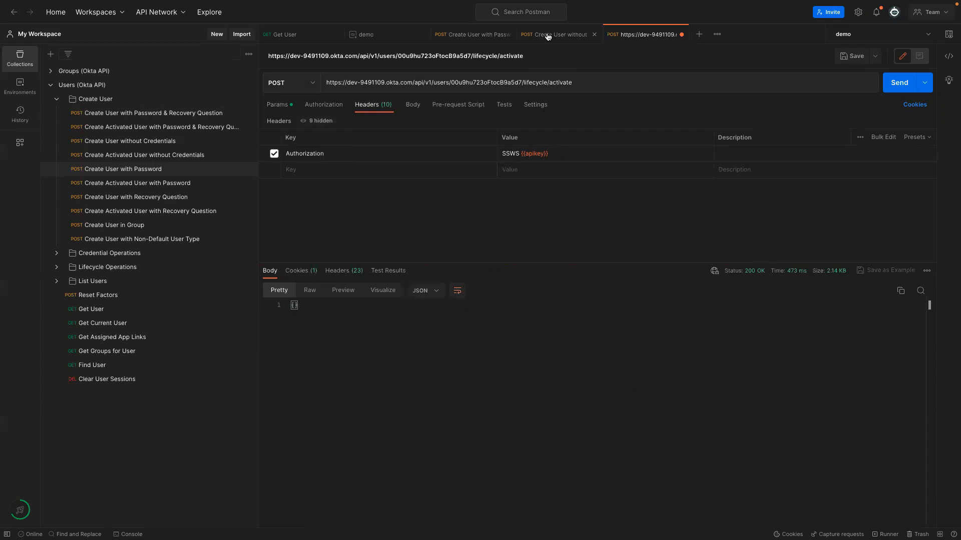
{"action": "left_click", "coordinate": [283, 34]}
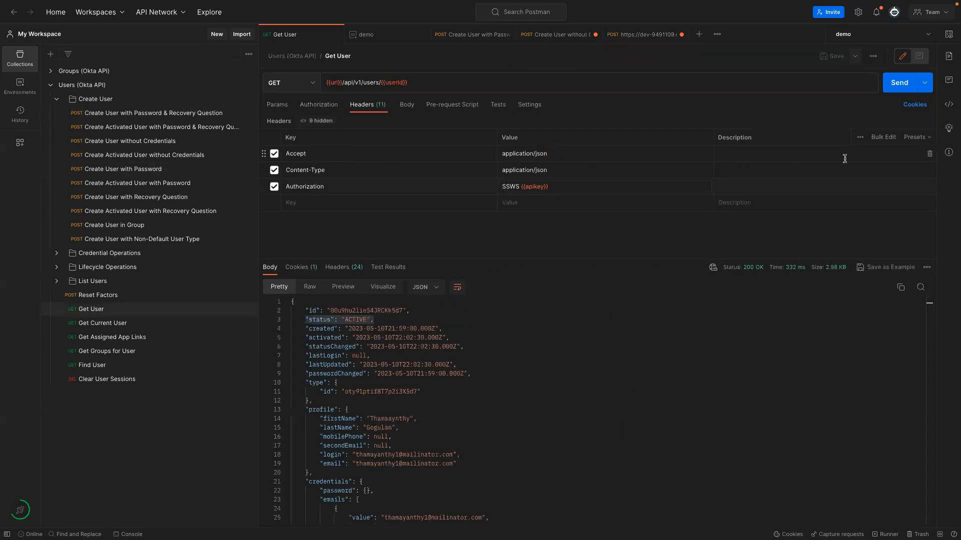
{"action": "left_click", "coordinate": [898, 85]}
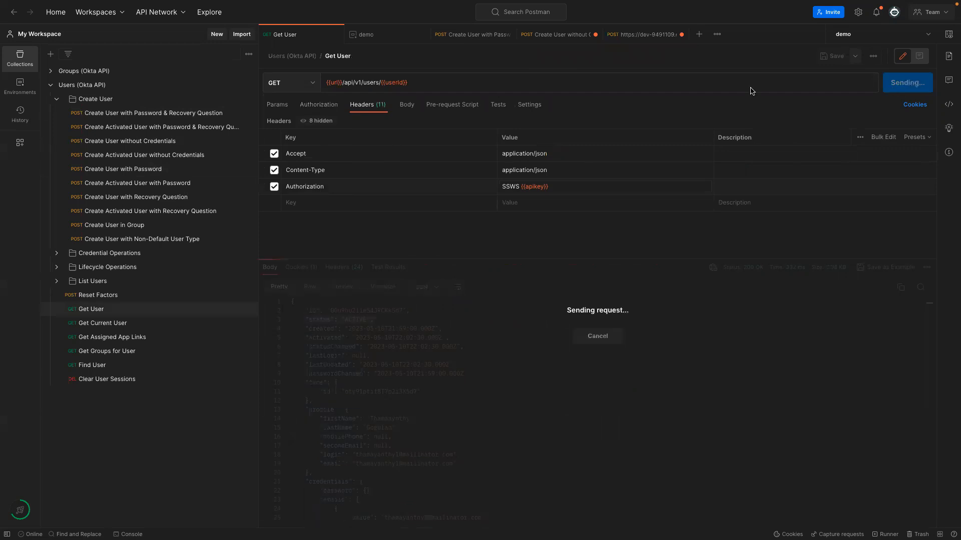
{"action": "left_click", "coordinate": [625, 35]}
Copy the new user's login from the create response into the demo environment's userId and save.
{"action": "left_click", "coordinate": [555, 36]}
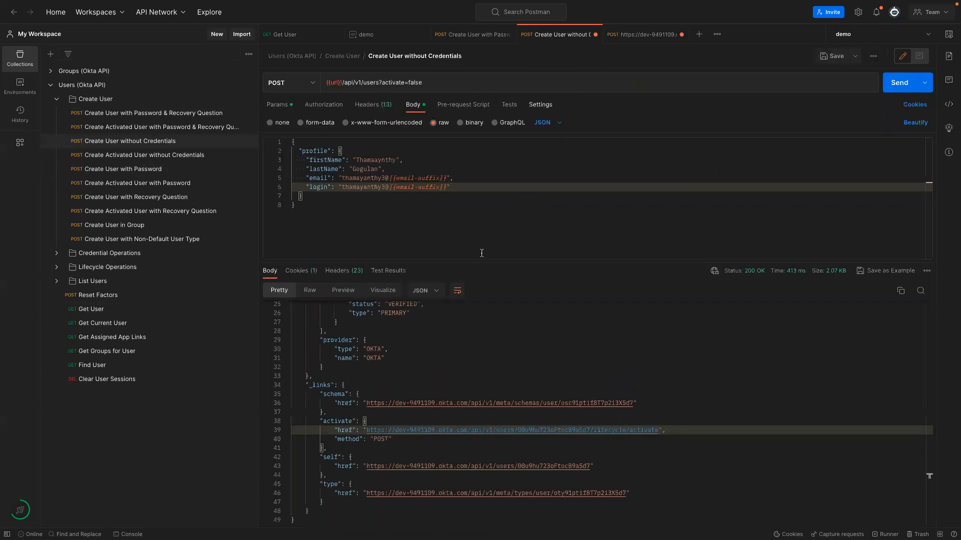
{"action": "scroll", "coordinate": [411, 374], "scroll_direction": "up", "scroll_amount": 5}
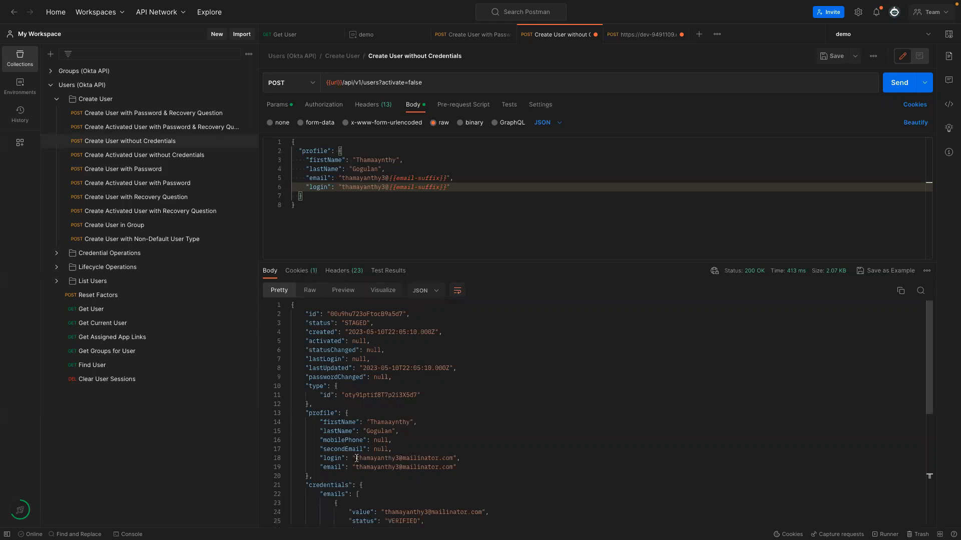
{"action": "left_click_drag", "start_coordinate": [357, 458], "coordinate": [453, 459]}
{"action": "key", "text": "ctrl+c"}
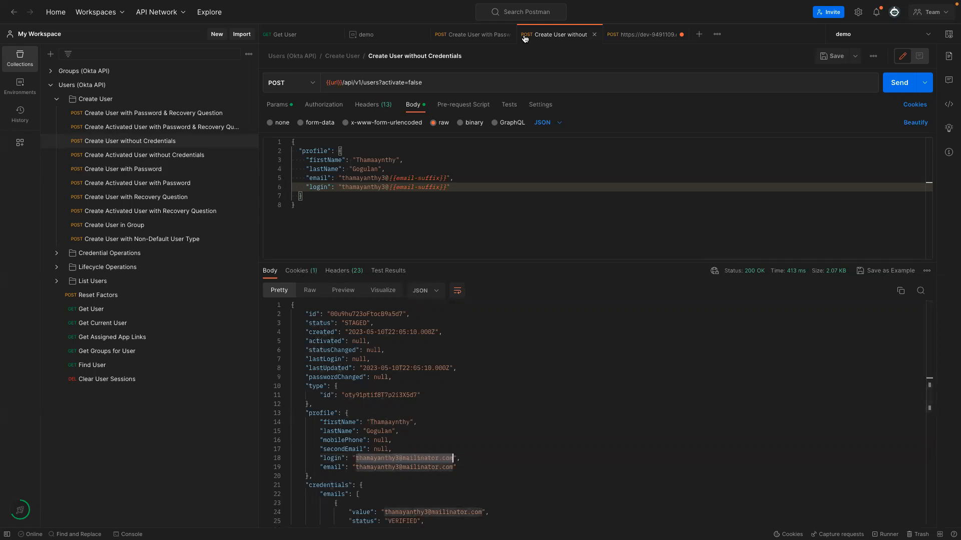
{"action": "left_click", "coordinate": [387, 39]}
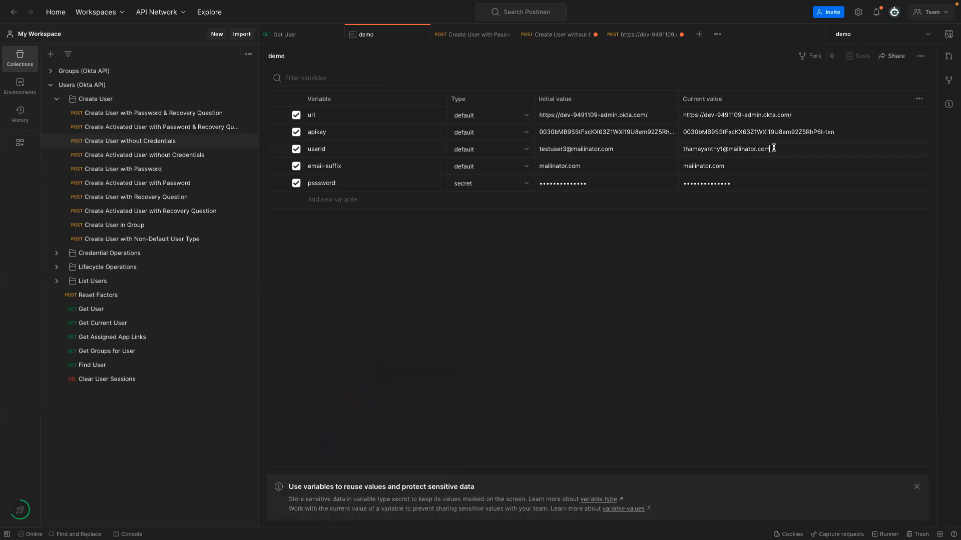
{"action": "key", "text": "ctrl+a"}
{"action": "key", "text": "ctrl+v"}
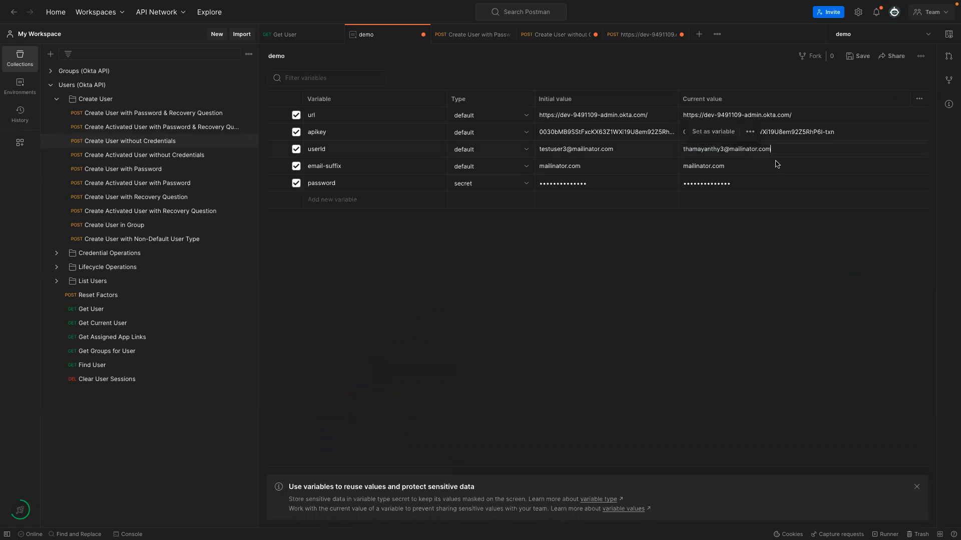
{"action": "key", "text": "ctrl+s"}
{"action": "left_click", "coordinate": [292, 38]}
Resend Get User for the new user and confirm the response shows status PROVISIONED.
{"action": "left_click", "coordinate": [898, 93]}
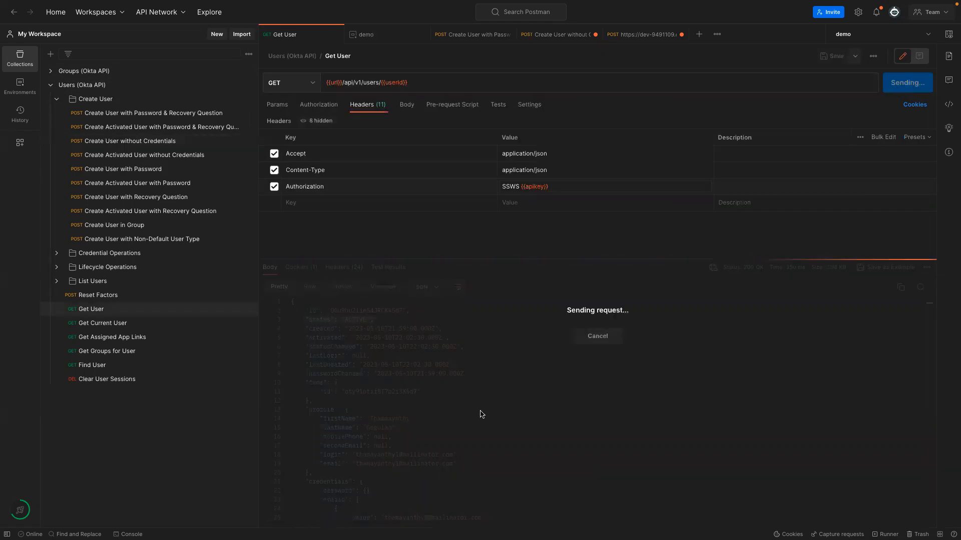
{"action": "left_click_drag", "start_coordinate": [347, 320], "coordinate": [384, 320]}
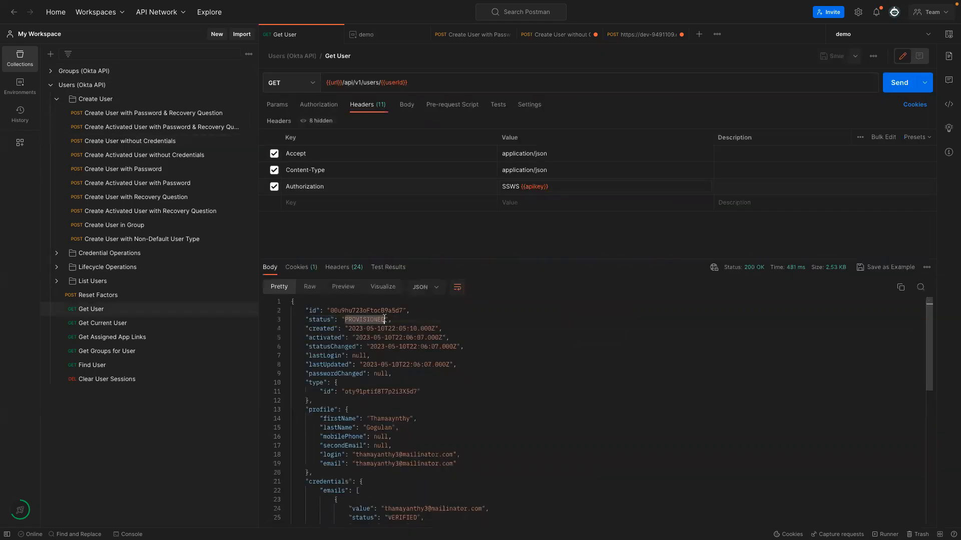
{"action": "scroll", "coordinate": [430, 430], "scroll_direction": "down", "scroll_amount": 5}
{"action": "scroll", "coordinate": [430, 430], "scroll_direction": "up", "scroll_amount": 5}
{"action": "scroll", "coordinate": [431, 429], "scroll_direction": "down", "scroll_amount": 10}
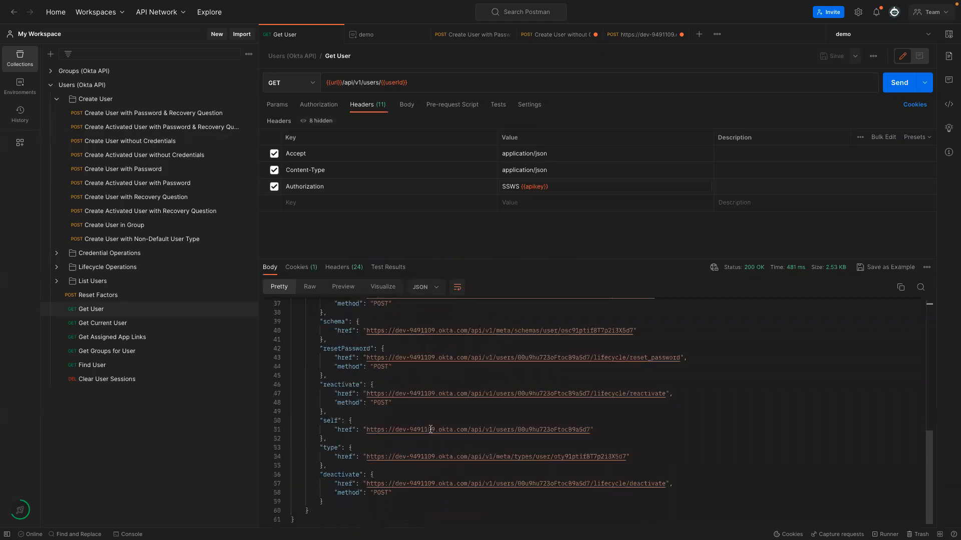
{"action": "scroll", "coordinate": [431, 430], "scroll_direction": "up", "scroll_amount": 10}
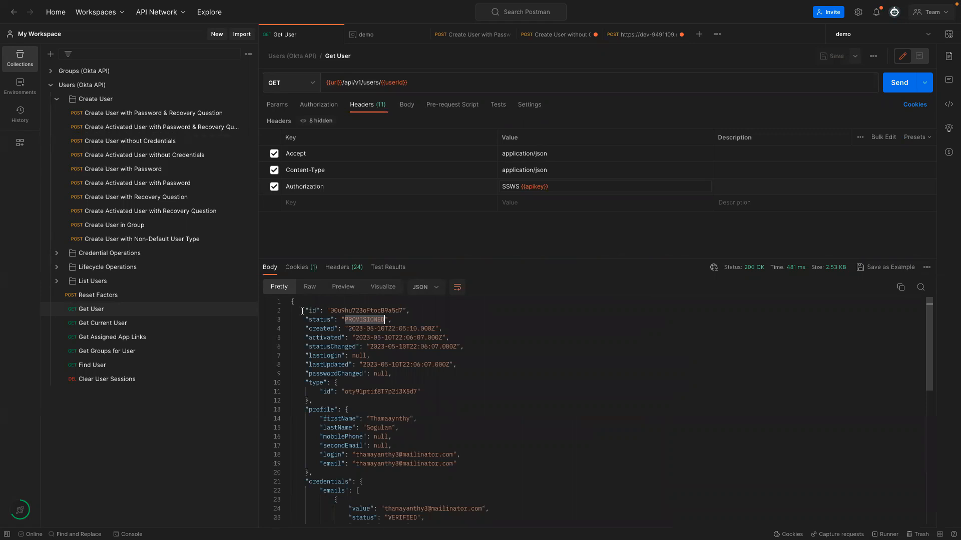
{"action": "left_click_drag", "start_coordinate": [292, 301], "coordinate": [312, 401]}
{"action": "scroll", "coordinate": [434, 424], "scroll_direction": "down", "scroll_amount": 9}
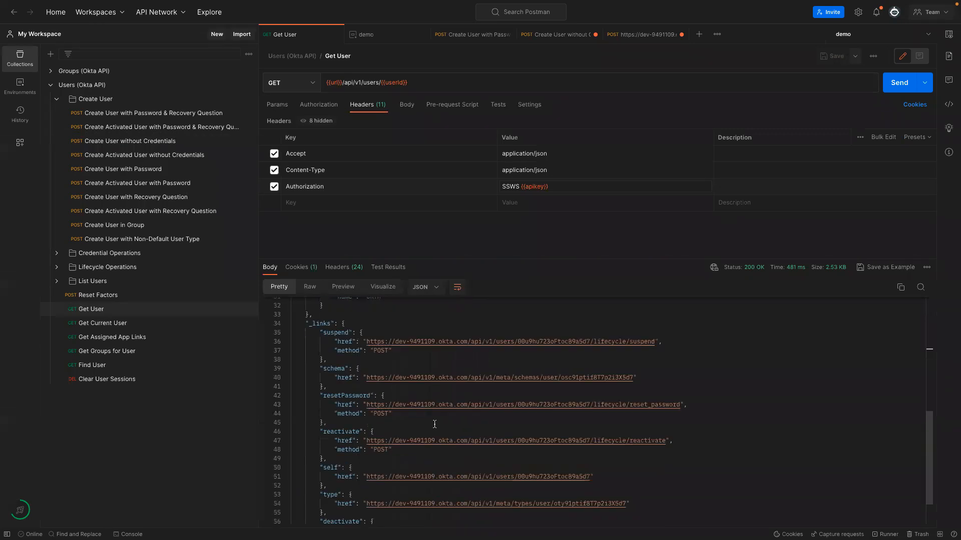
{"action": "scroll", "coordinate": [434, 424], "scroll_direction": "down", "scroll_amount": 1}
{"action": "scroll", "coordinate": [434, 424], "scroll_direction": "up", "scroll_amount": 10}
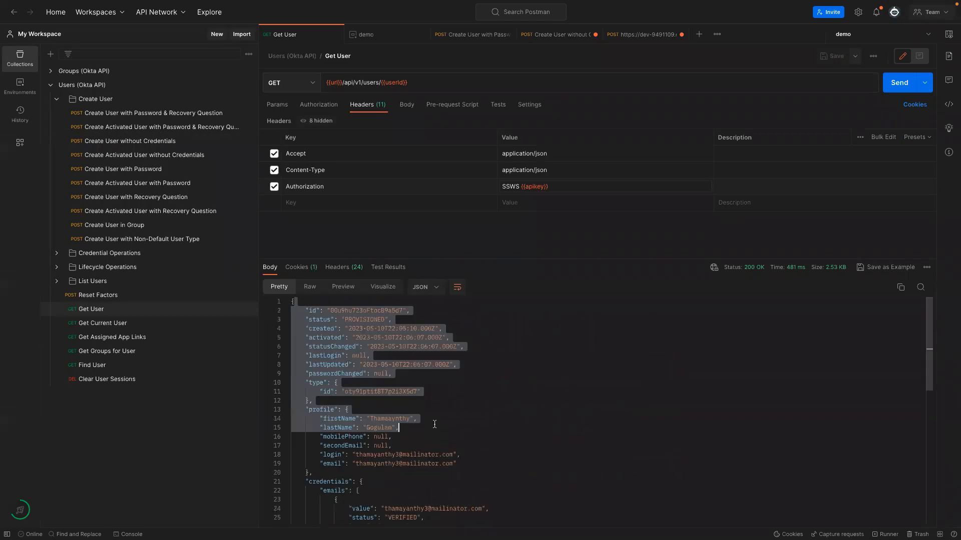
{"action": "scroll", "coordinate": [433, 425], "scroll_direction": "down", "scroll_amount": 5}
{"action": "scroll", "coordinate": [434, 424], "scroll_direction": "up", "scroll_amount": 5}
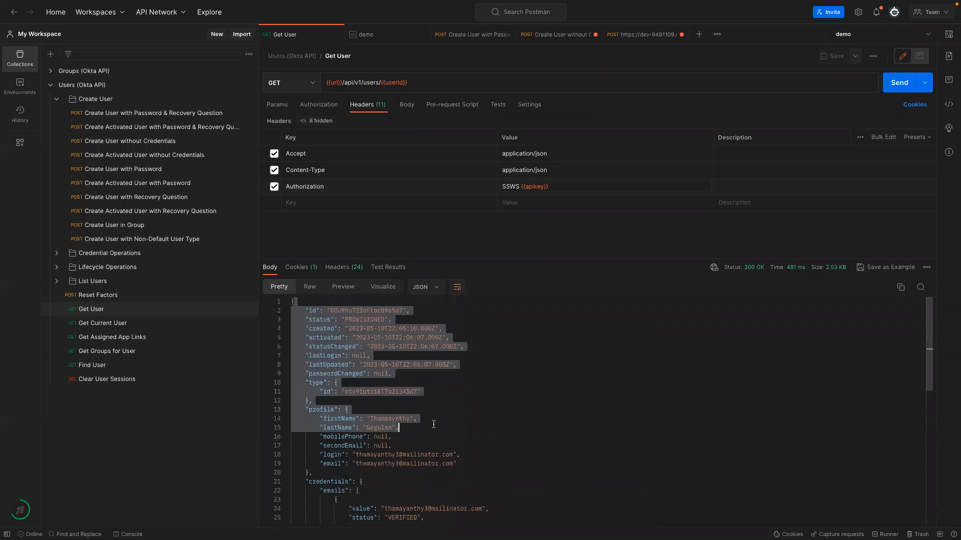
Review the activated timestamp, PROVISIONED status line and login value in the user response.
{"action": "left_click", "coordinate": [358, 338]}
{"action": "left_click_drag", "start_coordinate": [306, 319], "coordinate": [400, 319]}
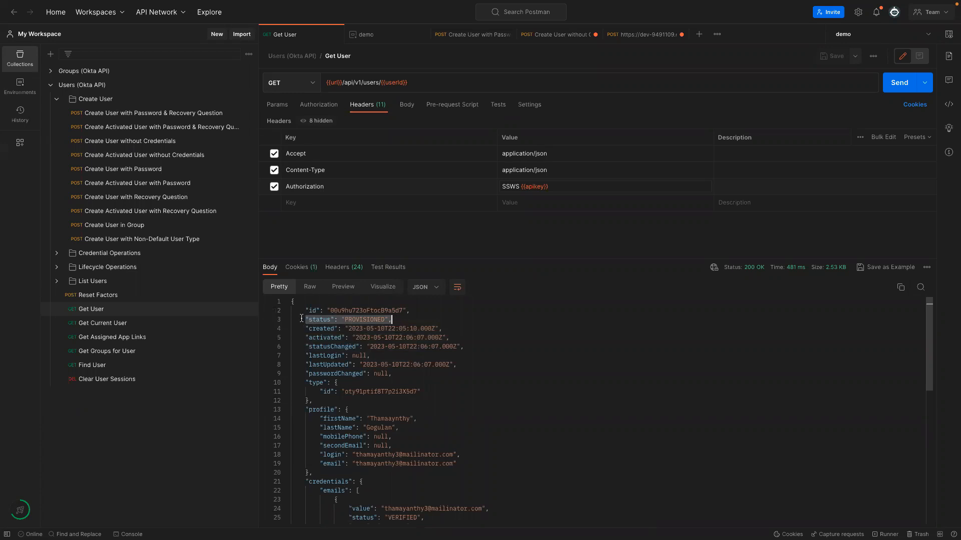
{"action": "left_click_drag", "start_coordinate": [353, 456], "coordinate": [453, 456]}
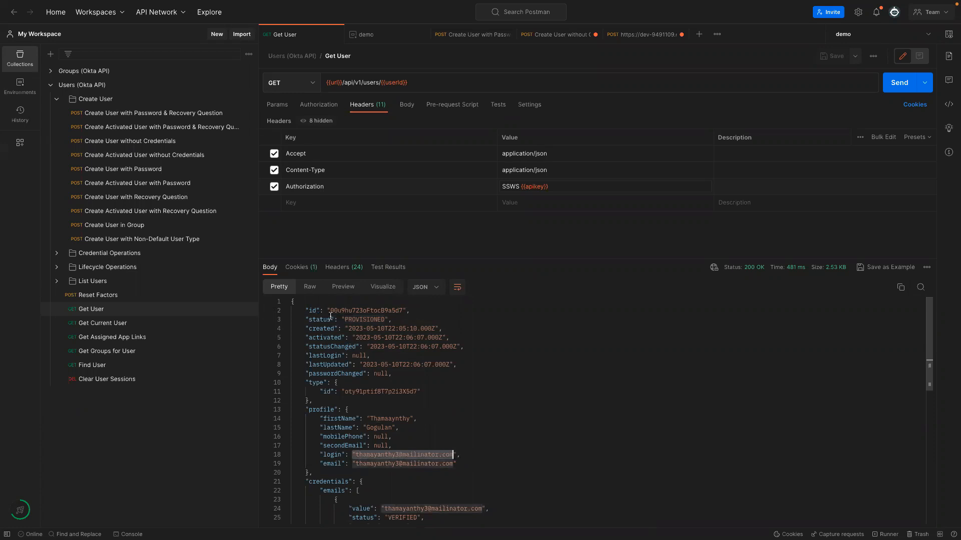
{"action": "left_click_drag", "start_coordinate": [305, 320], "coordinate": [389, 319]}
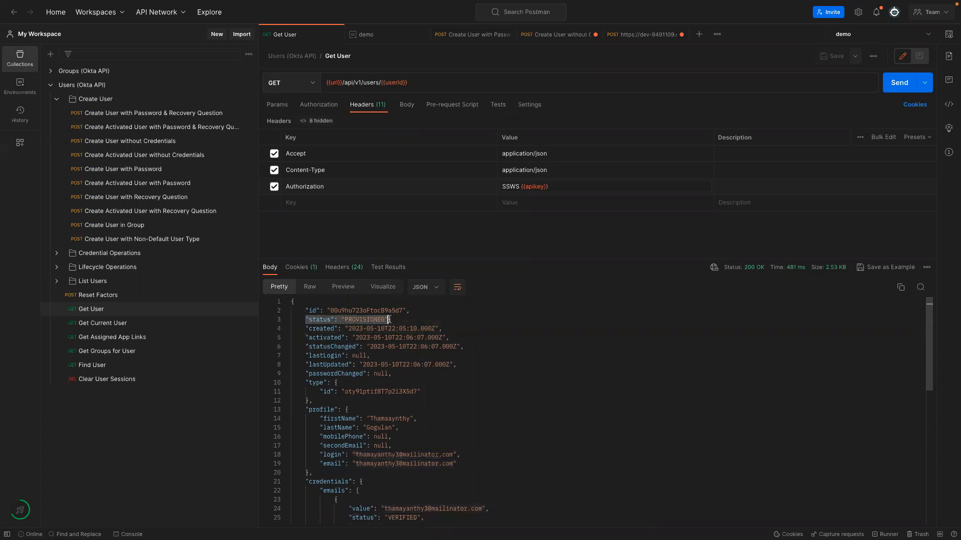
{"action": "scroll", "coordinate": [442, 448], "scroll_direction": "down", "scroll_amount": 10}
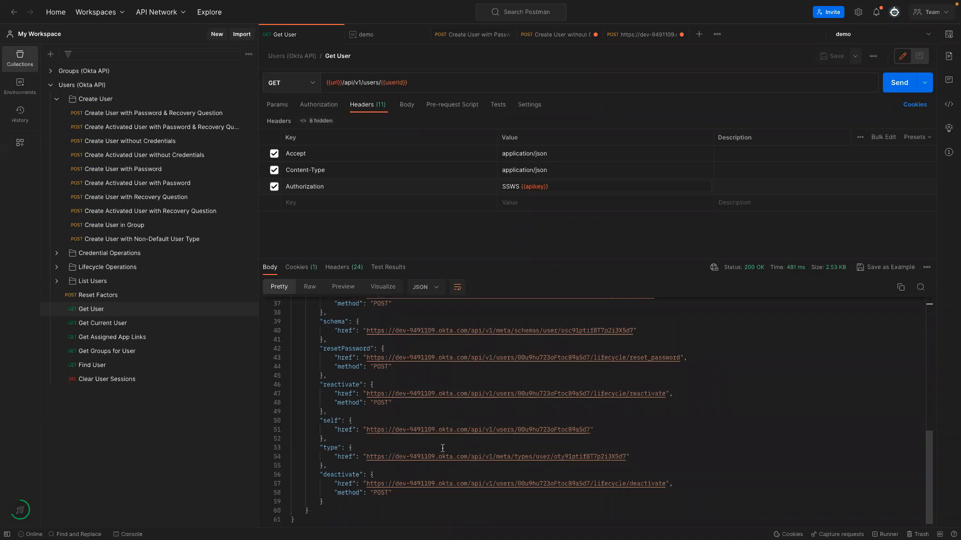
{"action": "scroll", "coordinate": [442, 448], "scroll_direction": "up", "scroll_amount": 10}
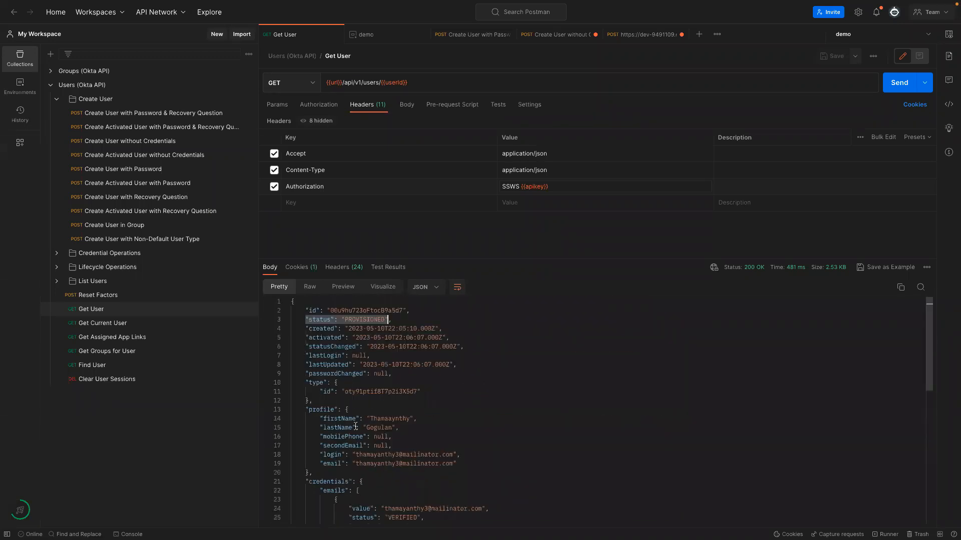
{"action": "left_click", "coordinate": [391, 339]}
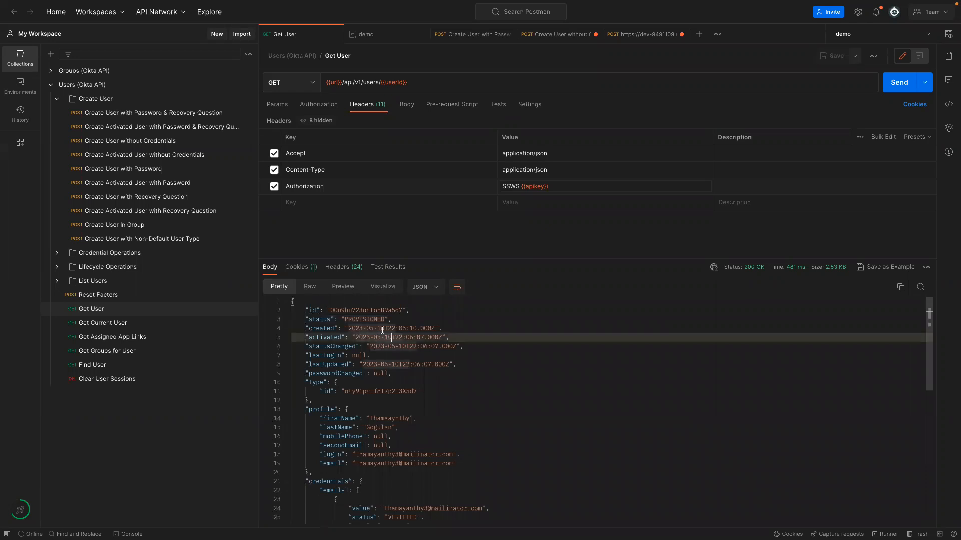
Glance at the lifecycle activate request, select the login's inbox name, and move to the browser.
{"action": "left_click", "coordinate": [642, 35]}
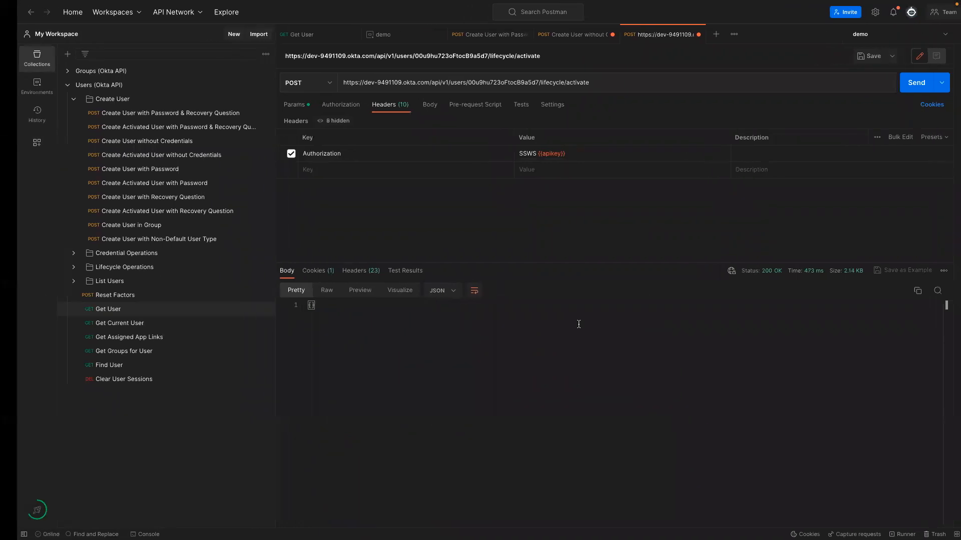
{"action": "left_click", "coordinate": [283, 39]}
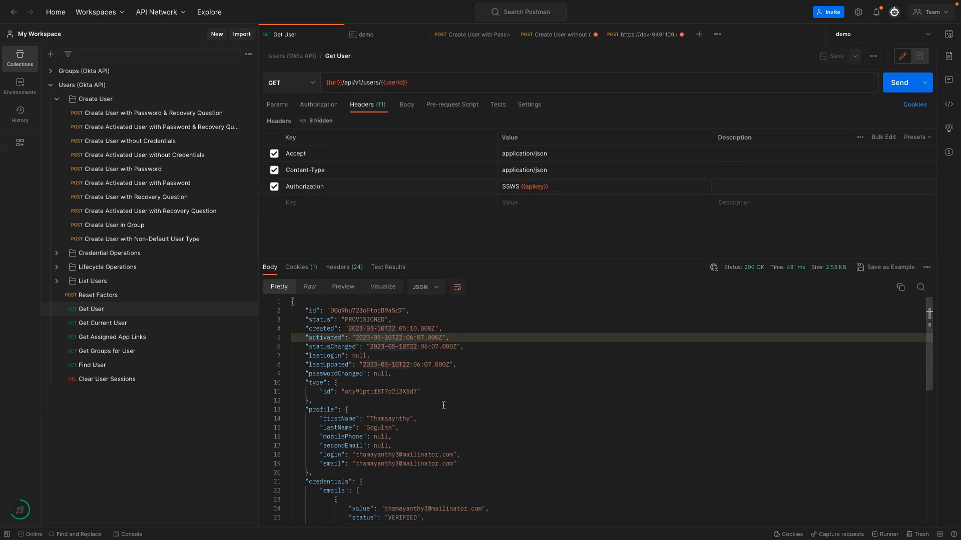
{"action": "left_click_drag", "start_coordinate": [355, 454], "coordinate": [398, 454]}
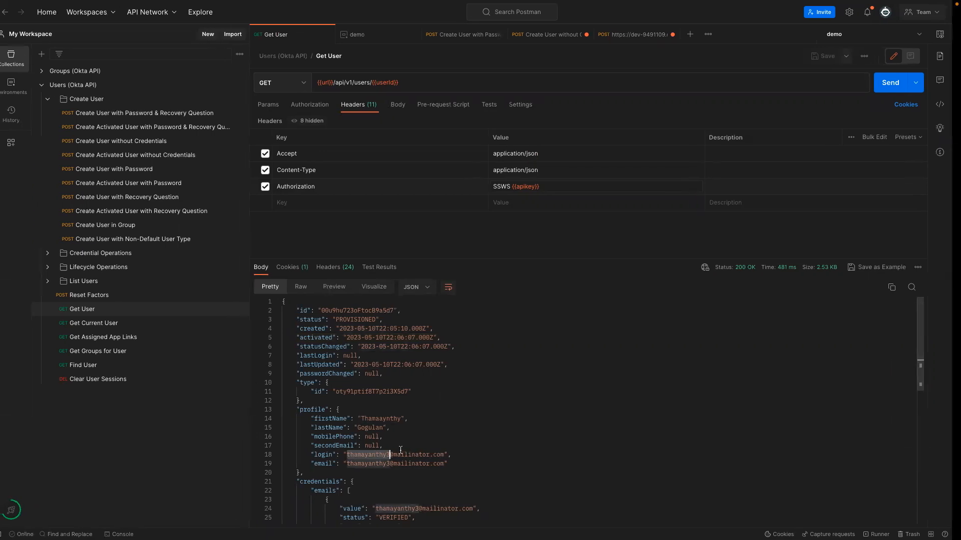
{"action": "key", "text": "ctrl+Left"}
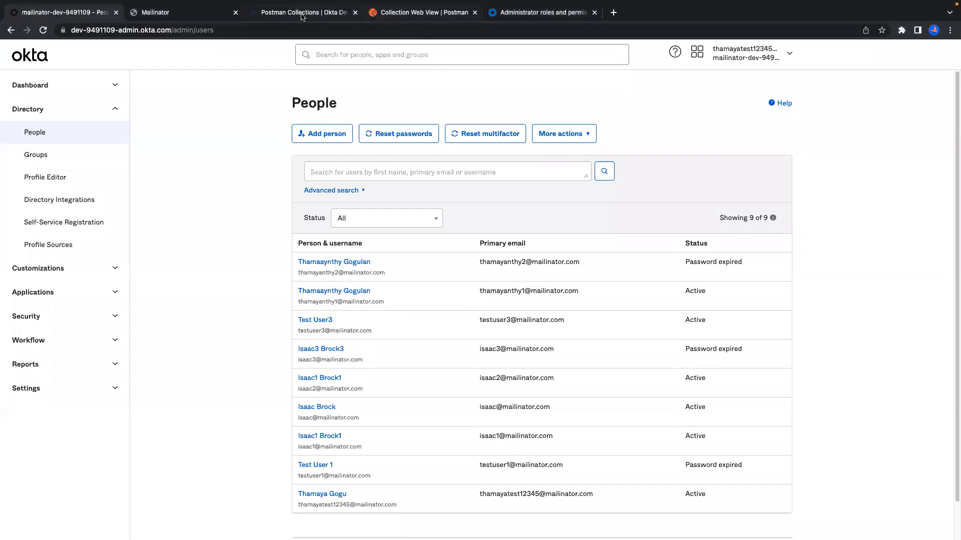
Open the new user's Mailinator public inbox by pasting its inbox name.
{"action": "left_click", "coordinate": [195, 16]}
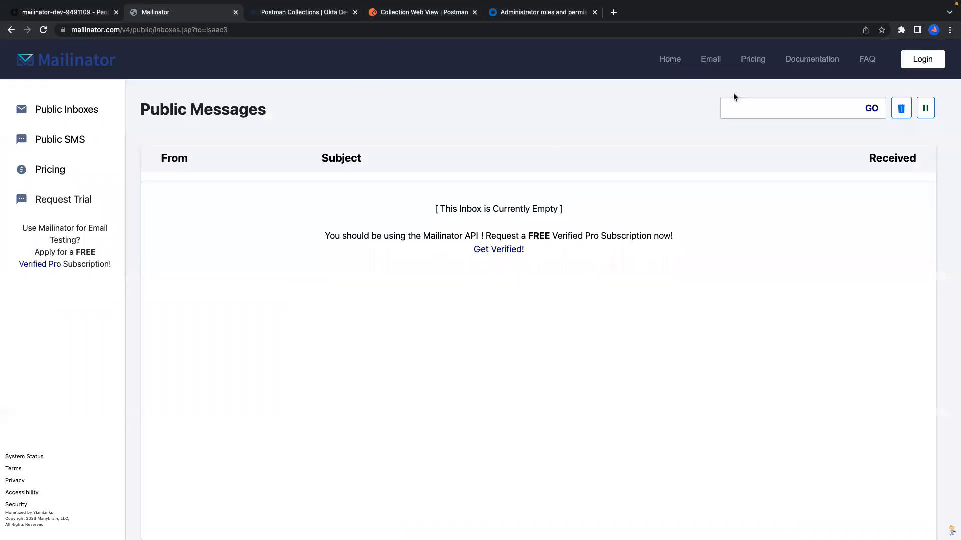
{"action": "left_click", "coordinate": [736, 108]}
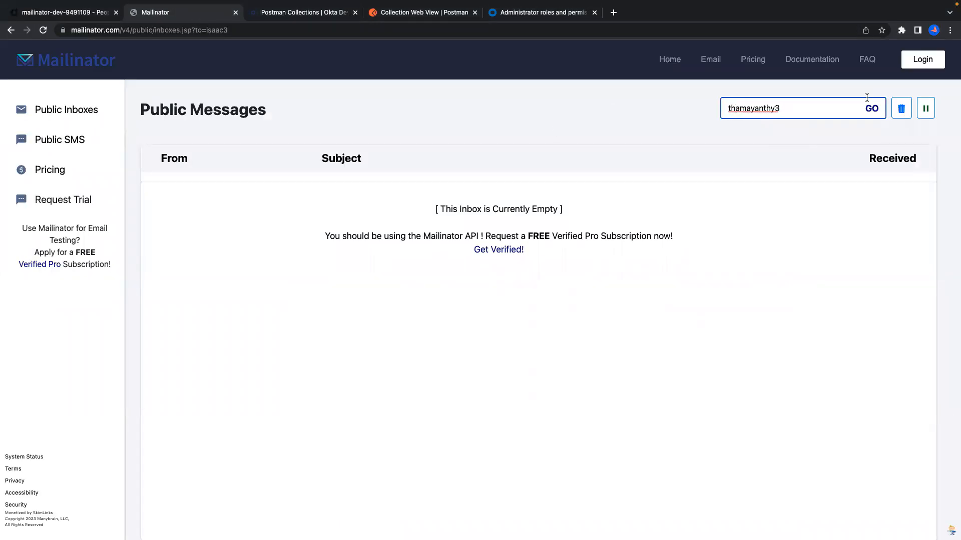
{"action": "left_click", "coordinate": [873, 110]}
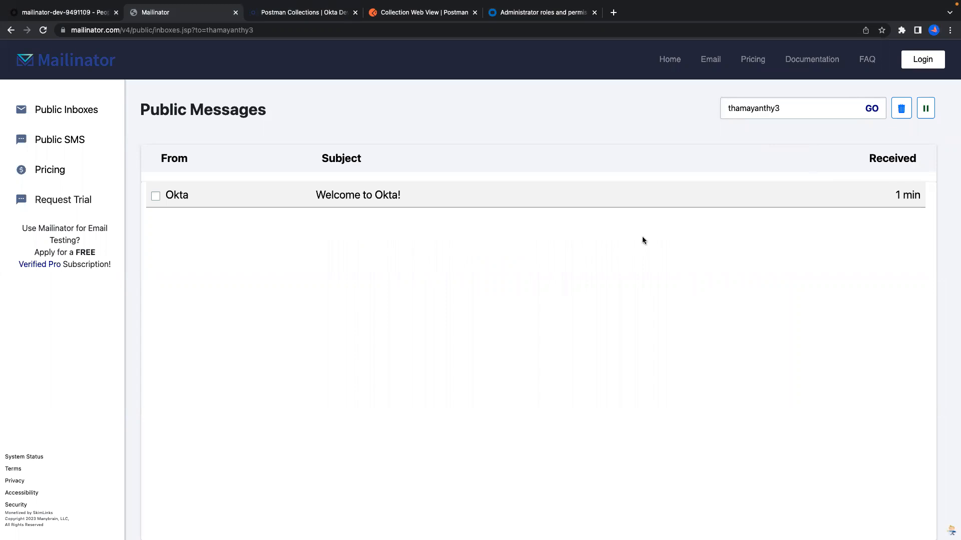
Open the 'Welcome to Okta!' email and follow its Activate Okta Account link.
{"action": "left_click", "coordinate": [362, 198]}
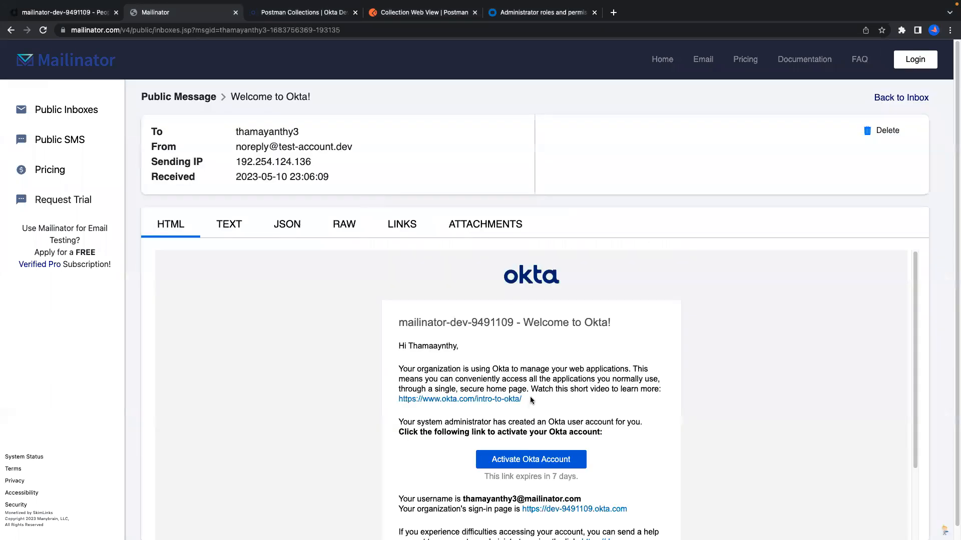
{"action": "scroll", "coordinate": [531, 399], "scroll_direction": "down", "scroll_amount": 1}
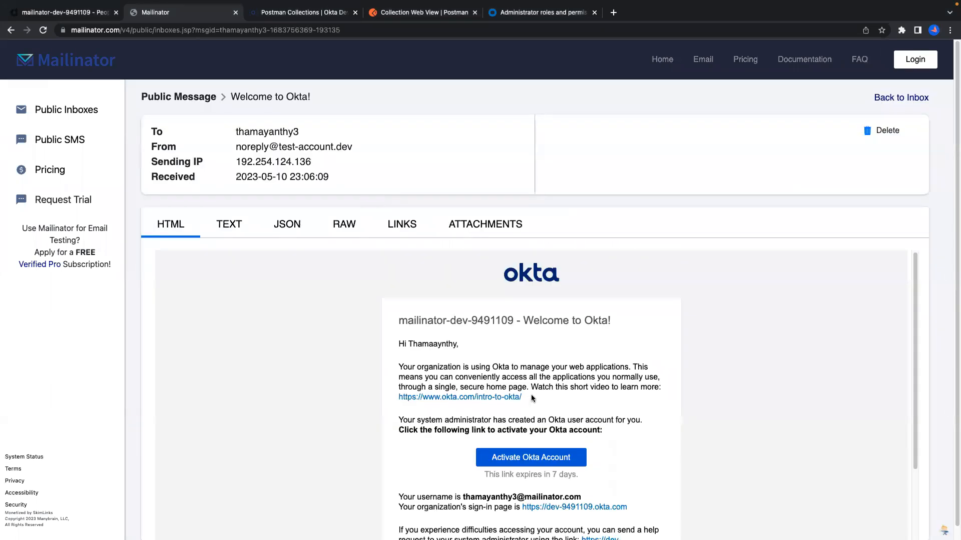
{"action": "scroll", "coordinate": [531, 398], "scroll_direction": "down", "scroll_amount": 2}
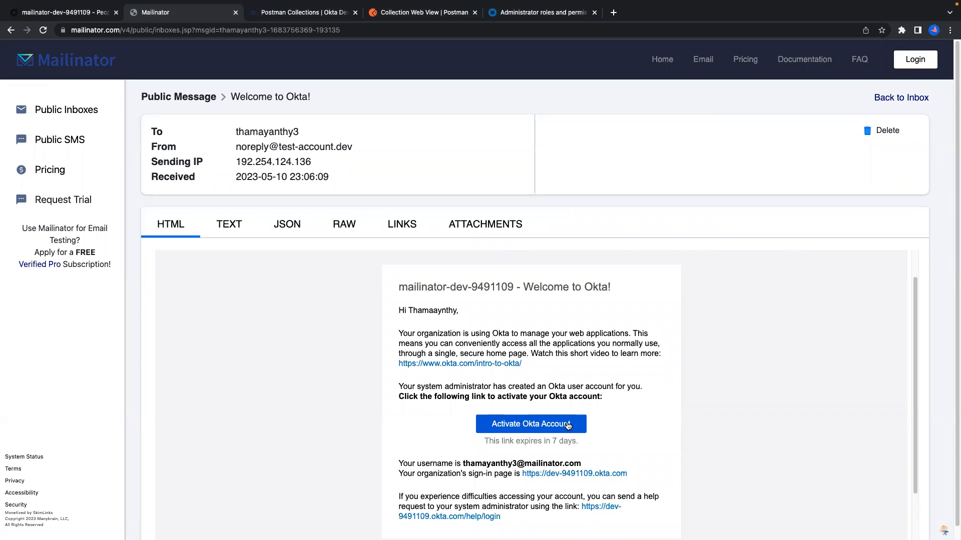
{"action": "left_click", "coordinate": [509, 430]}
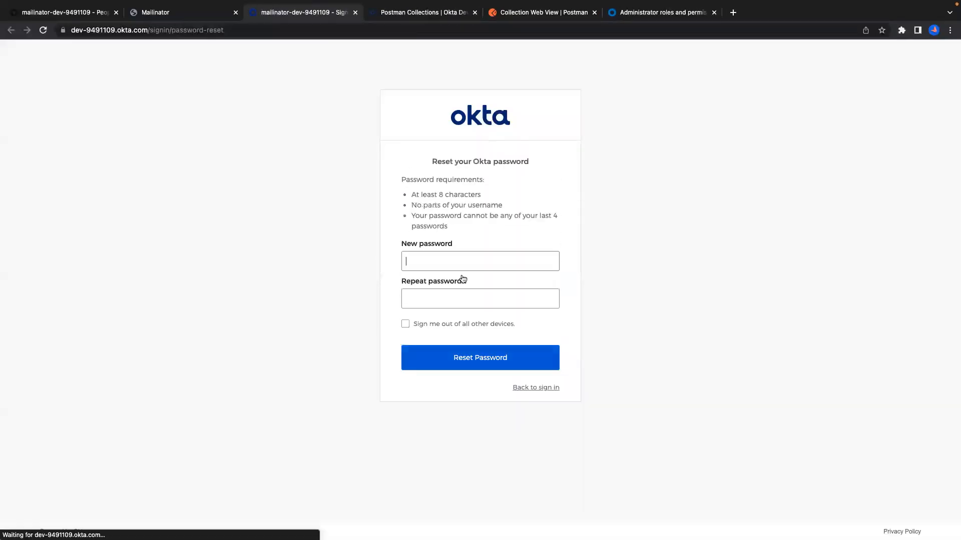
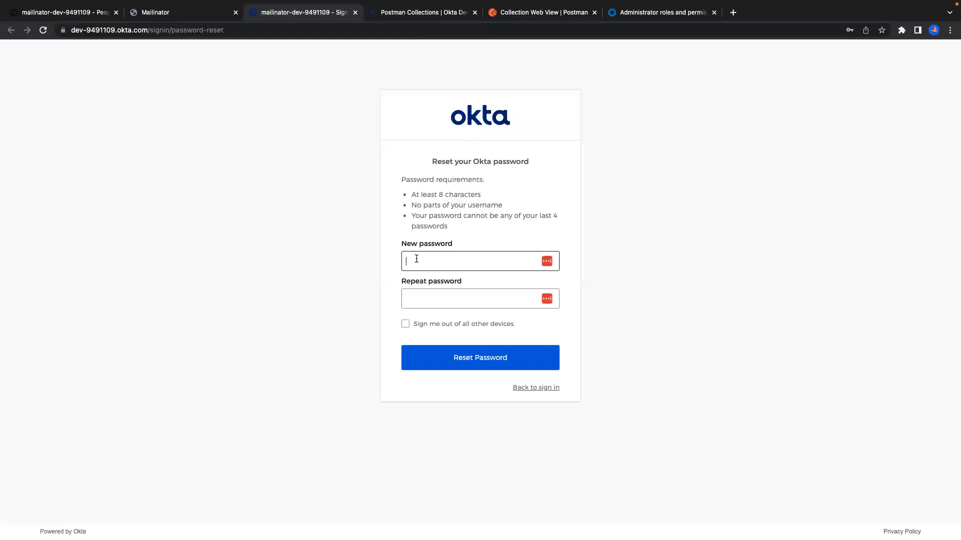
Enter and repeat a new password for the user, then submit the reset.
{"action": "type", "text": "********"}
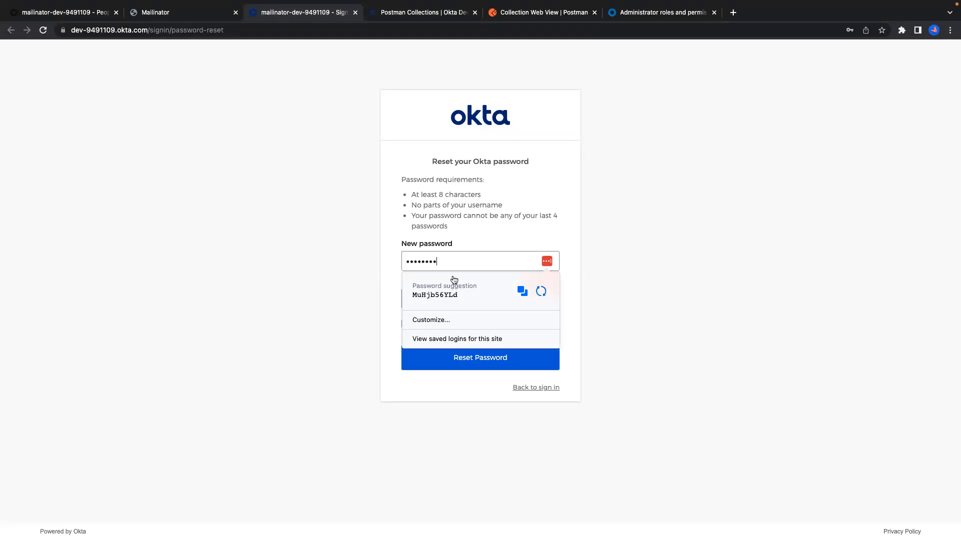
{"action": "left_click", "coordinate": [485, 299]}
{"action": "type", "text": "******"}
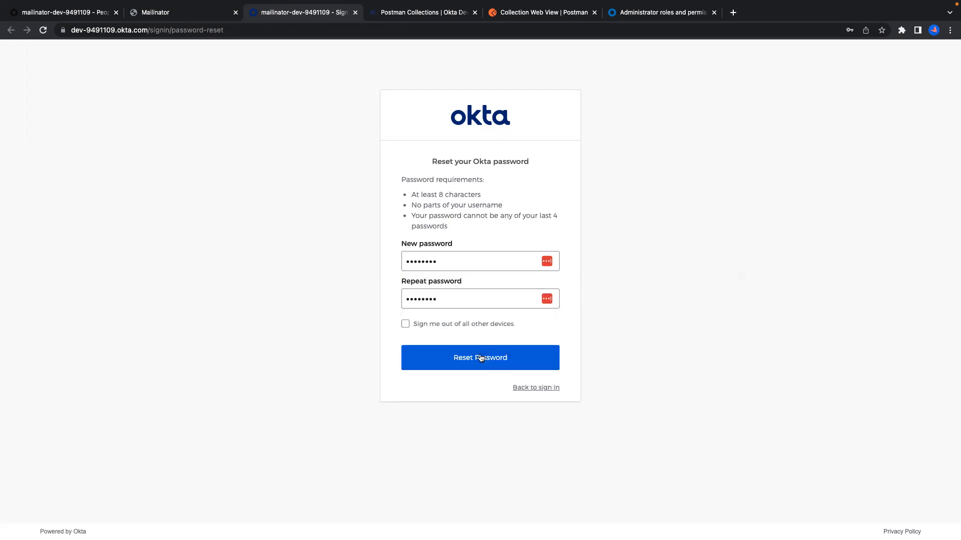
{"action": "left_click", "coordinate": [480, 358]}
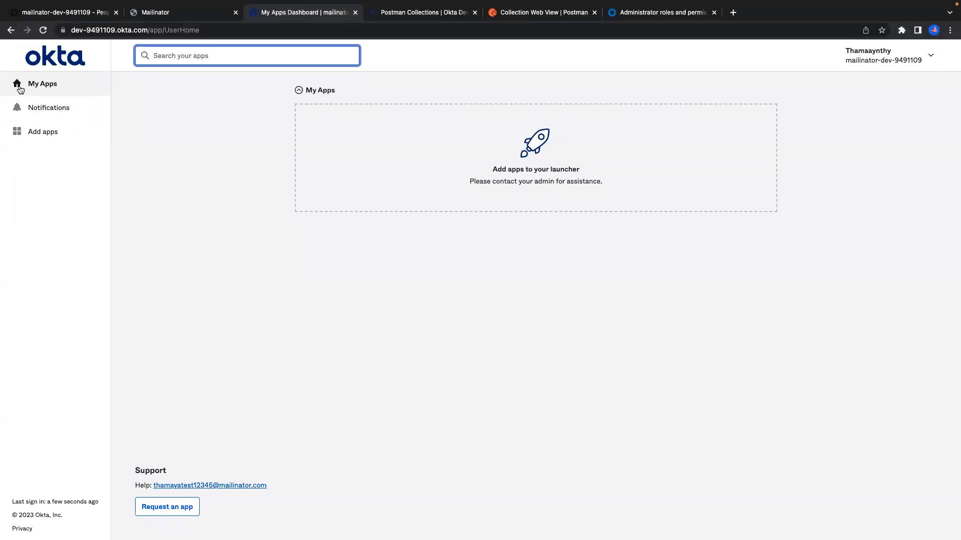
Check the signed-in user's email in the account menu and the Mailinator inbox.
{"action": "left_click", "coordinate": [879, 60]}
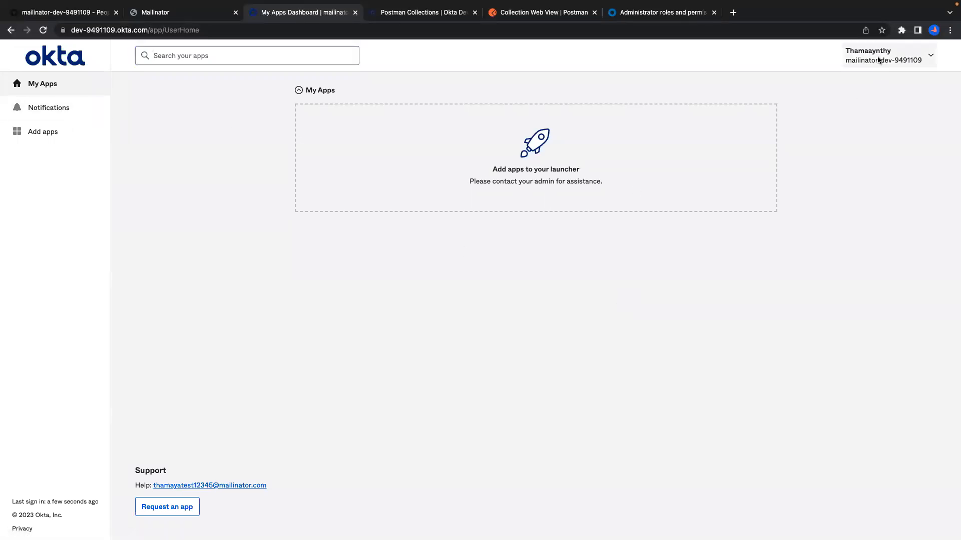
{"action": "left_click_drag", "start_coordinate": [863, 130], "coordinate": [830, 114]}
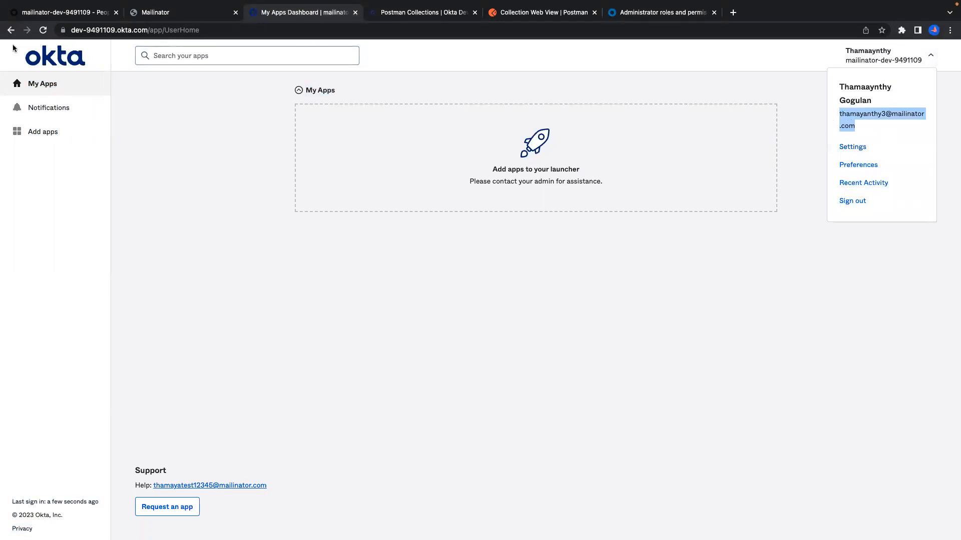
{"action": "left_click", "coordinate": [157, 11]}
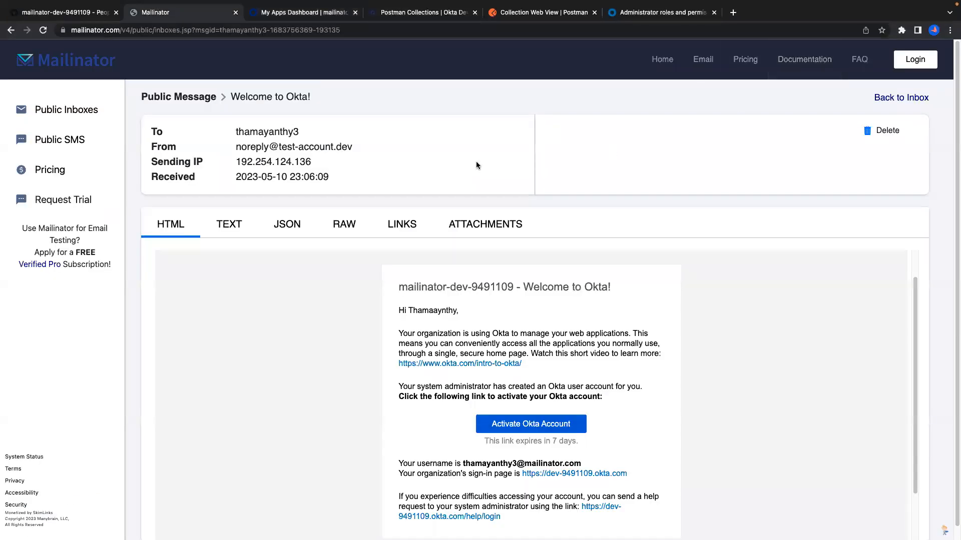
{"action": "left_click", "coordinate": [914, 97]}
{"action": "left_click", "coordinate": [827, 109]}
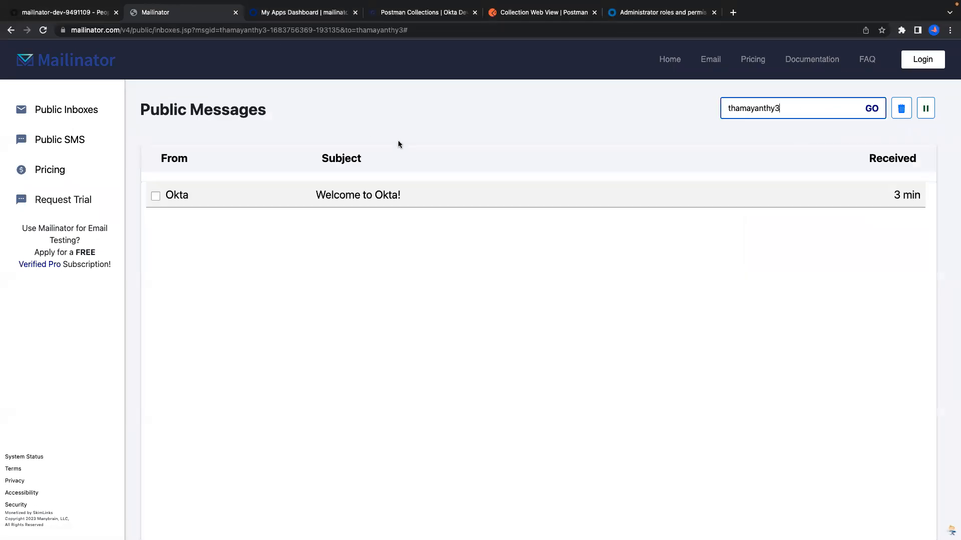
Re-send Get User in Postman and confirm the user's status now reads ACTIVE.
{"action": "key", "text": "ctrl+Right"}
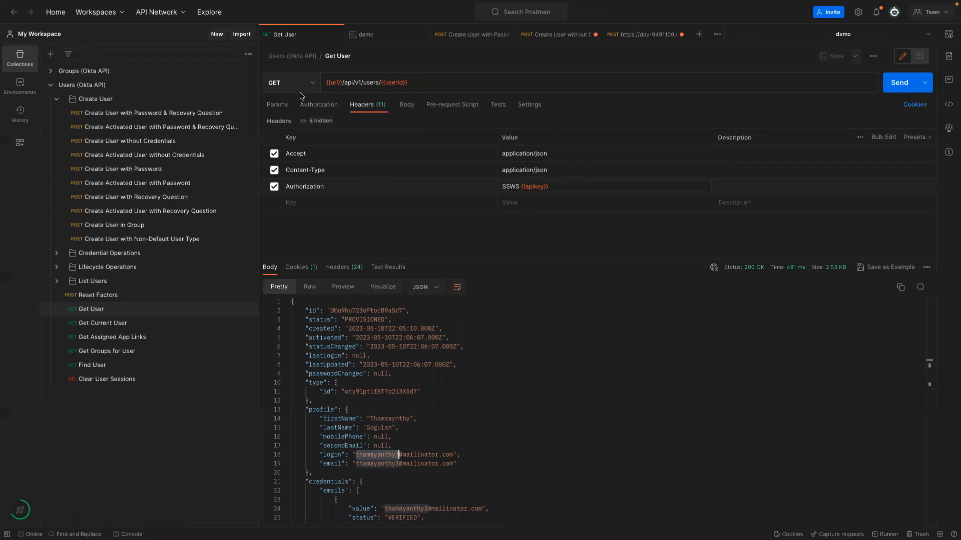
{"action": "left_click", "coordinate": [899, 82]}
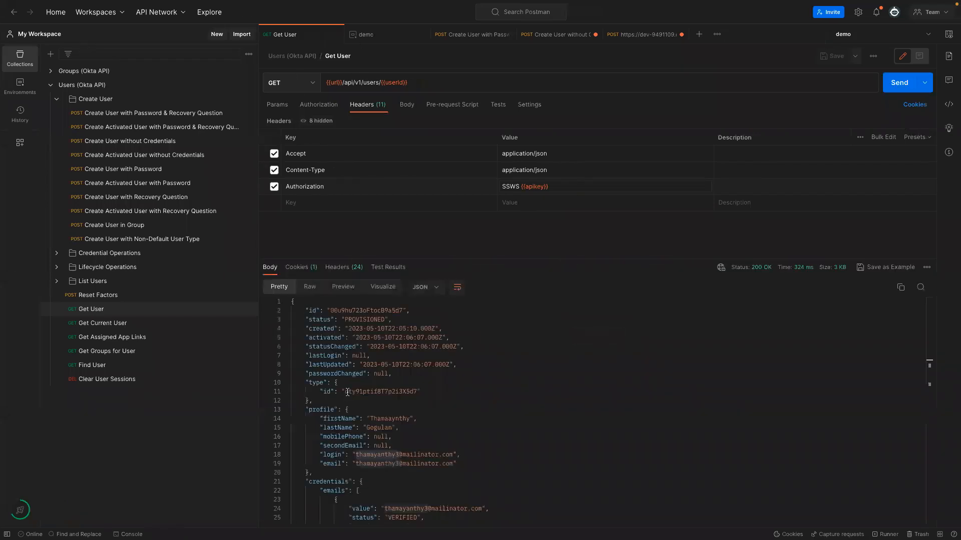
{"action": "left_click_drag", "start_coordinate": [344, 319], "coordinate": [363, 319]}
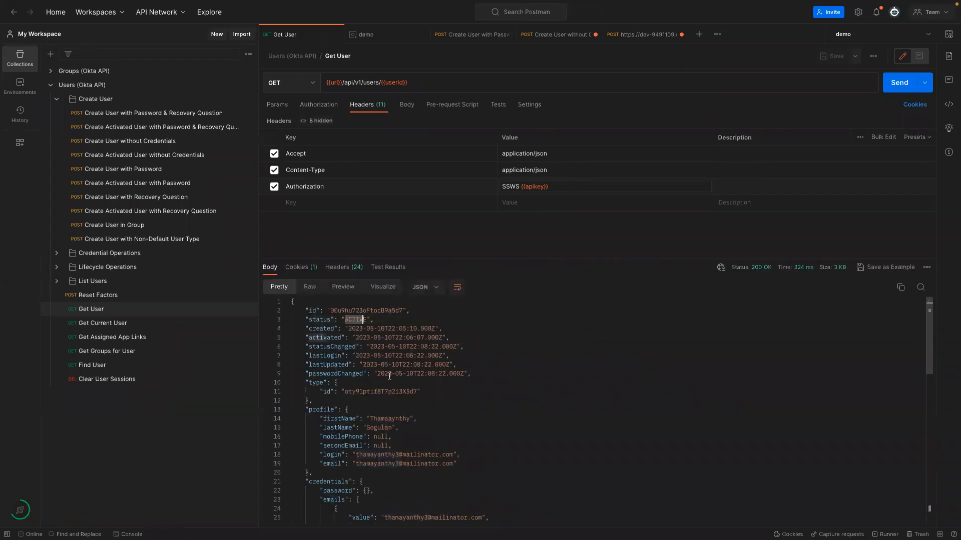
{"action": "key", "text": "ctrl+Left"}
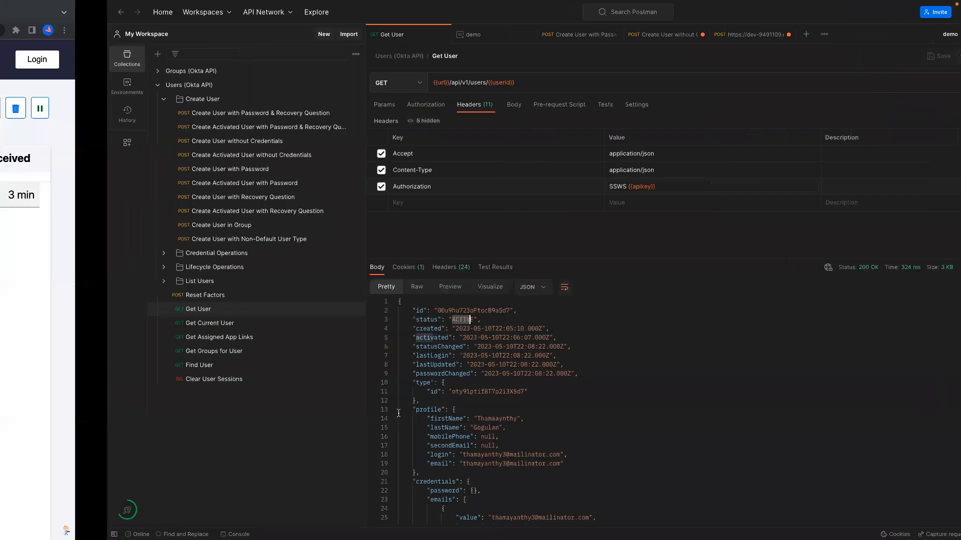
Confirm the new user is listed as Active under Directory > People.
{"action": "left_click", "coordinate": [49, 17]}
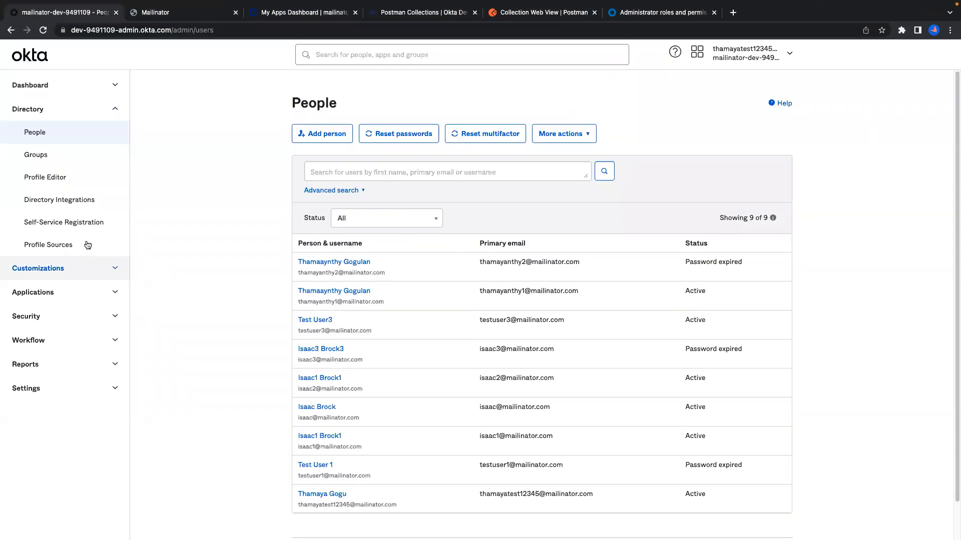
{"action": "left_click", "coordinate": [53, 134]}
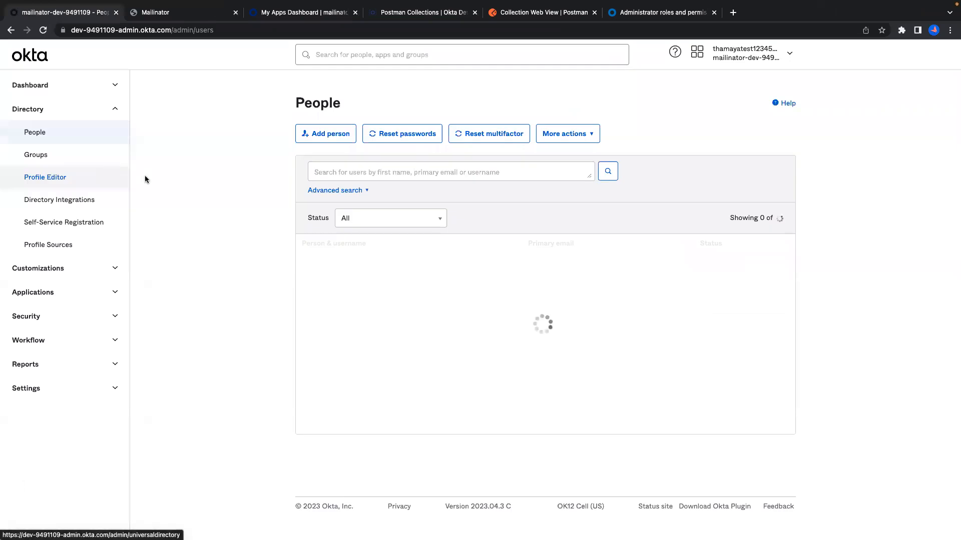
{"action": "left_click_drag", "start_coordinate": [293, 278], "coordinate": [385, 275]}
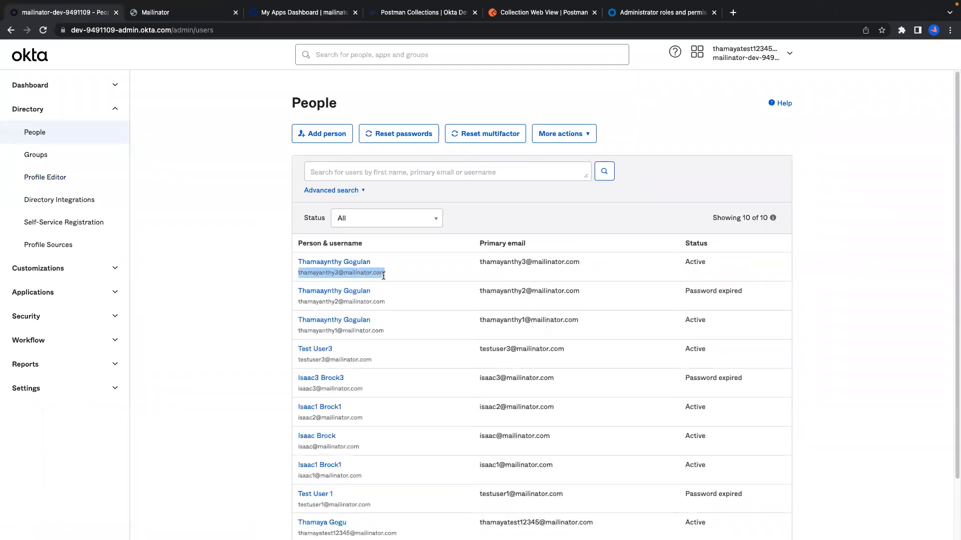
{"action": "left_click", "coordinate": [335, 264]}
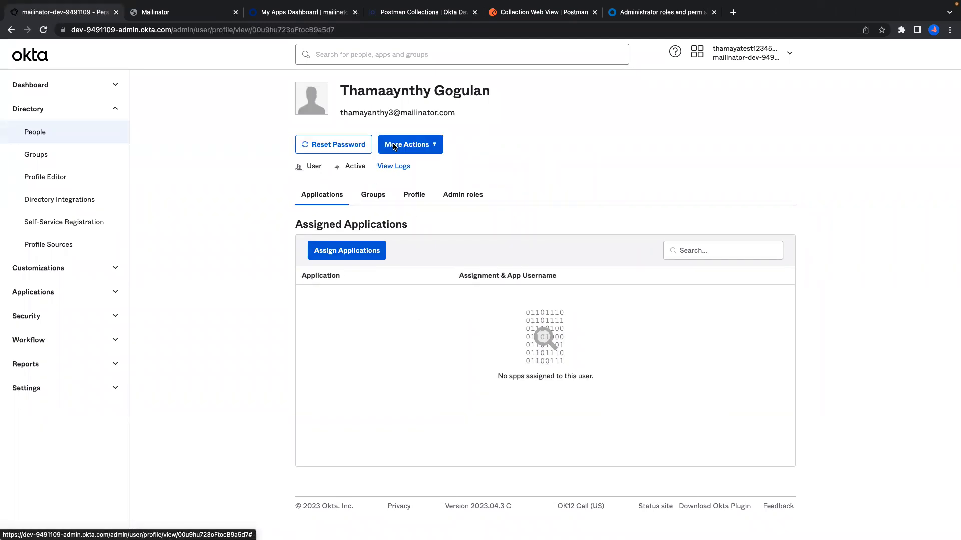
{"action": "left_click_drag", "start_coordinate": [343, 167], "coordinate": [412, 167]}
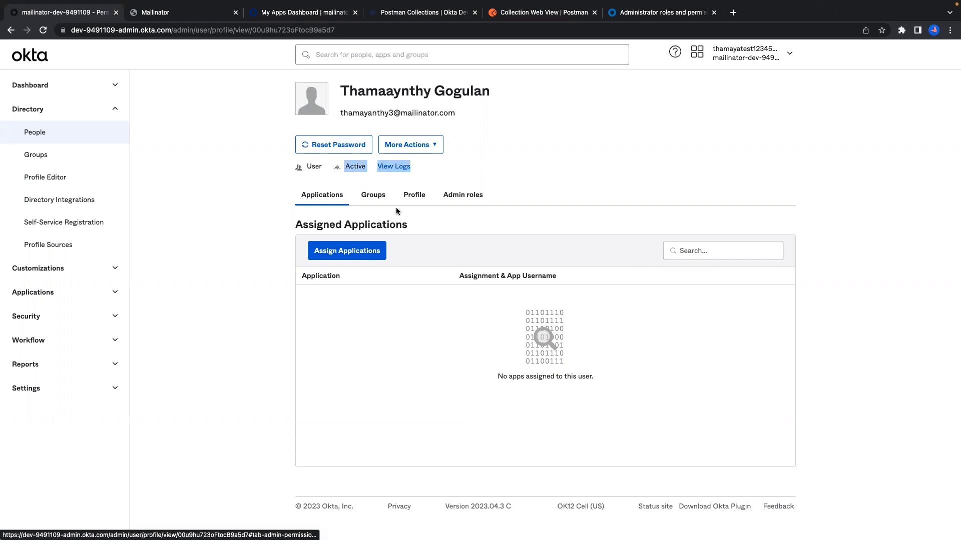
Review the user's profile username, first and last name, then go to Directory > Groups.
{"action": "left_click", "coordinate": [414, 195]}
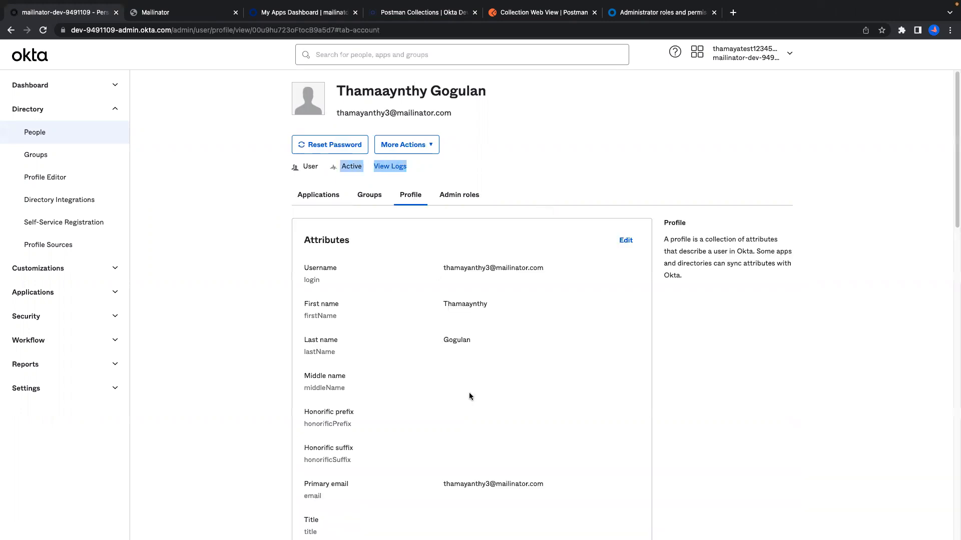
{"action": "left_click_drag", "start_coordinate": [487, 334], "coordinate": [425, 260]}
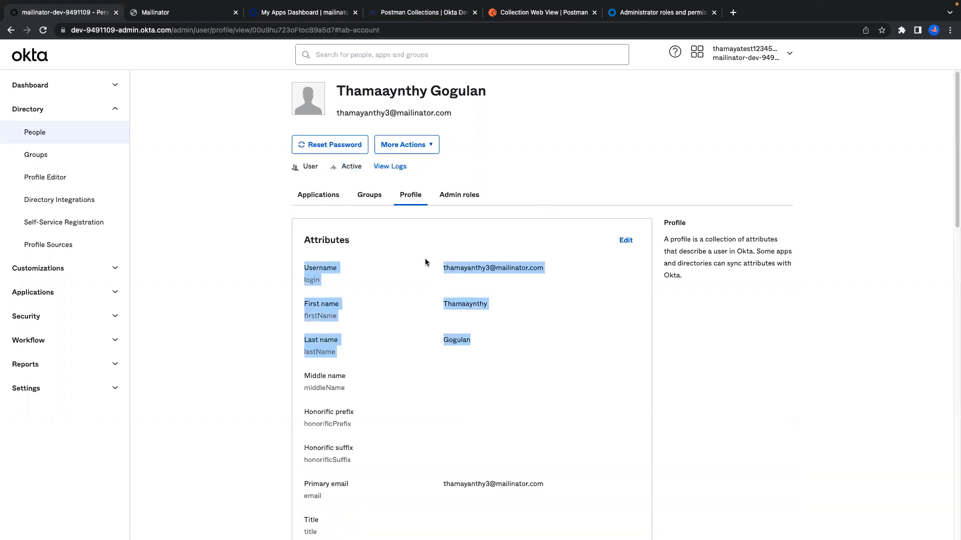
{"action": "left_click", "coordinate": [42, 159]}
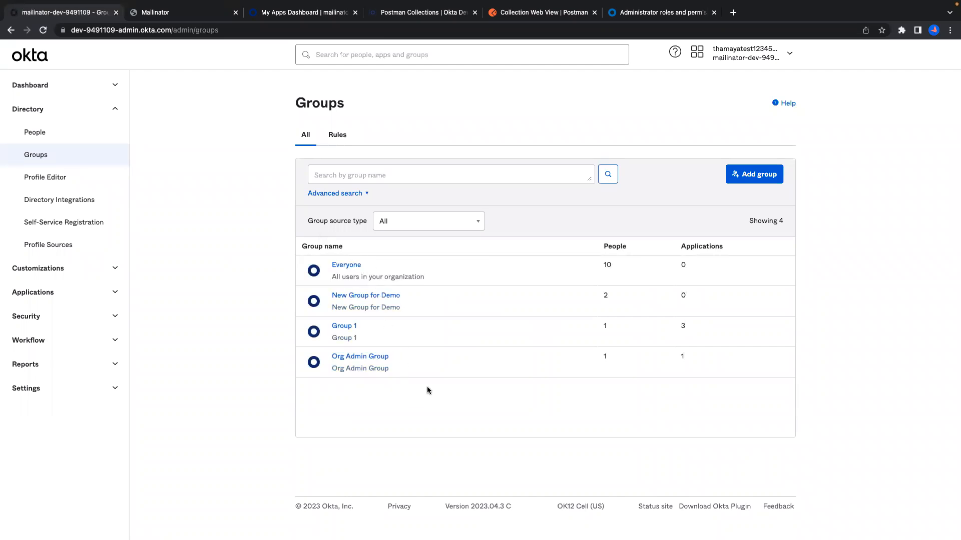
Start an Add group form, clear its name, and cancel without saving.
{"action": "left_click", "coordinate": [736, 178]}
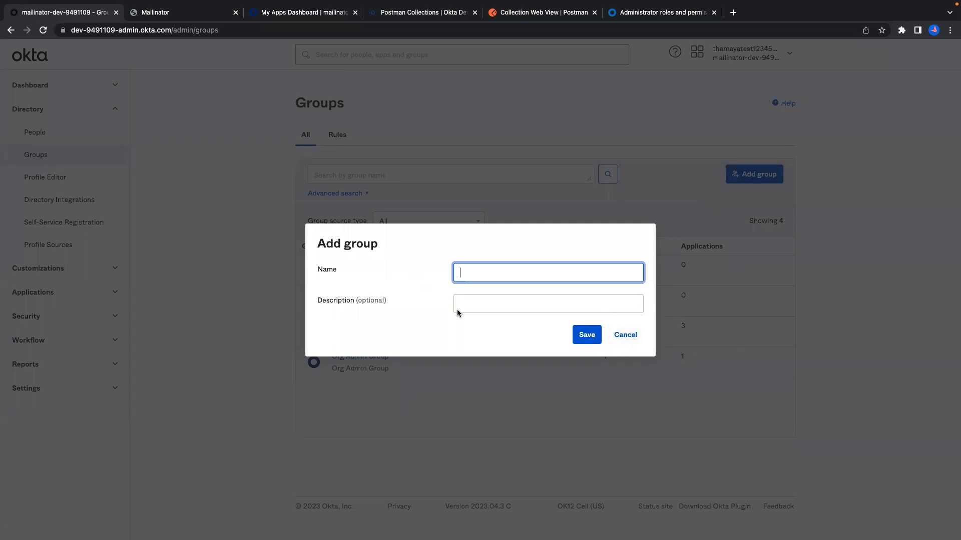
{"action": "left_click_drag", "start_coordinate": [313, 273], "coordinate": [406, 274]}
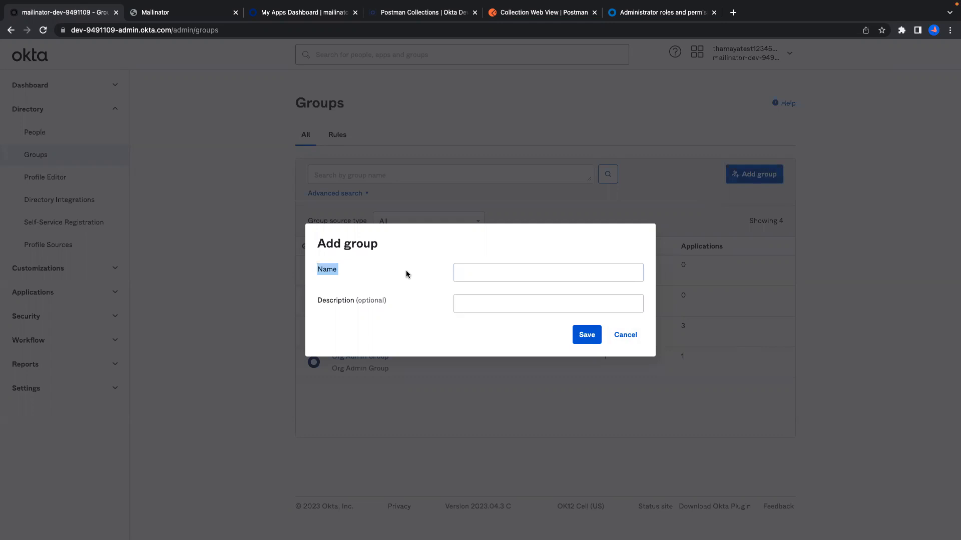
{"action": "left_click", "coordinate": [503, 275]}
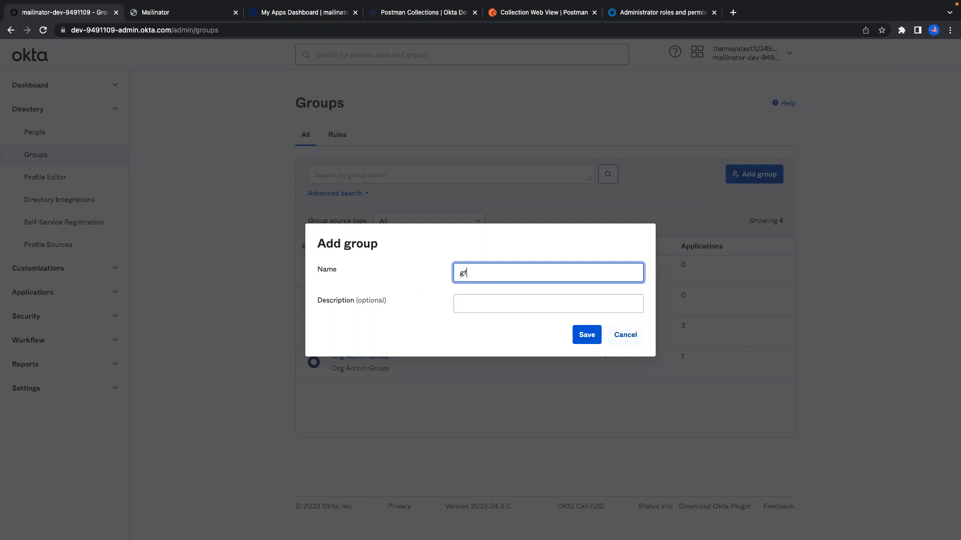
{"action": "key", "text": "BackSpace"}
{"action": "key", "text": "BackSpace"}
{"action": "left_click", "coordinate": [625, 335]}
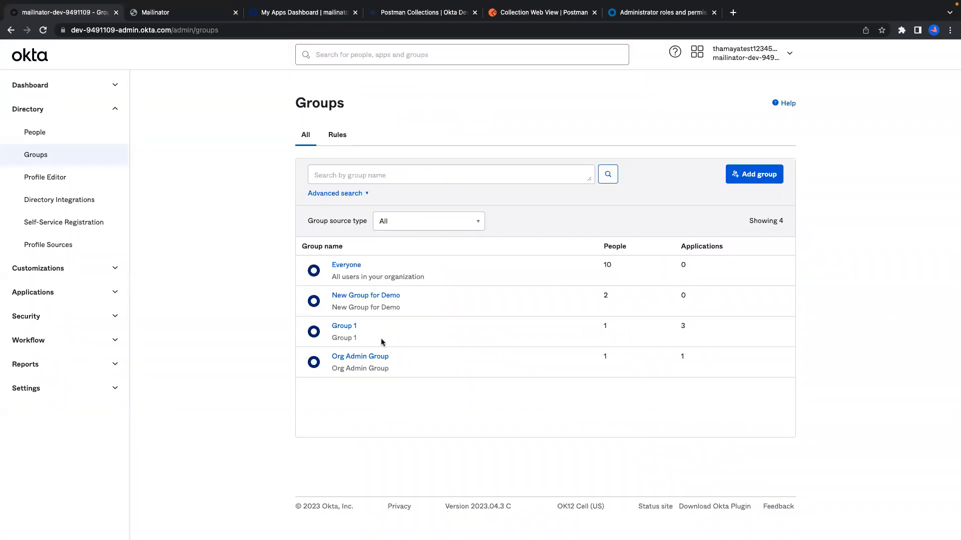
{"action": "key", "text": "ctrl+Right"}
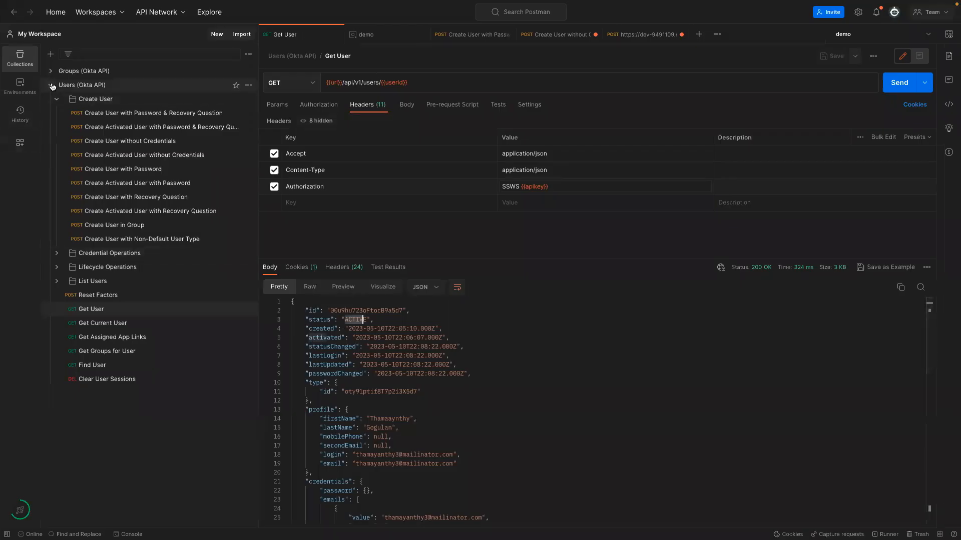
Send the List Groups request from the Groups (Okta API) collection.
{"action": "left_click", "coordinate": [51, 85]}
{"action": "left_click", "coordinate": [51, 72]}
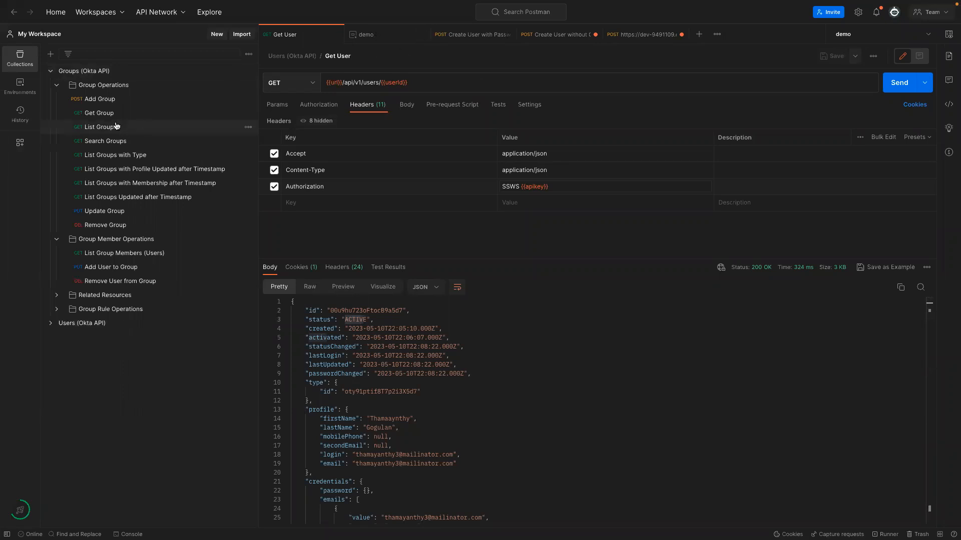
{"action": "left_click", "coordinate": [95, 116]}
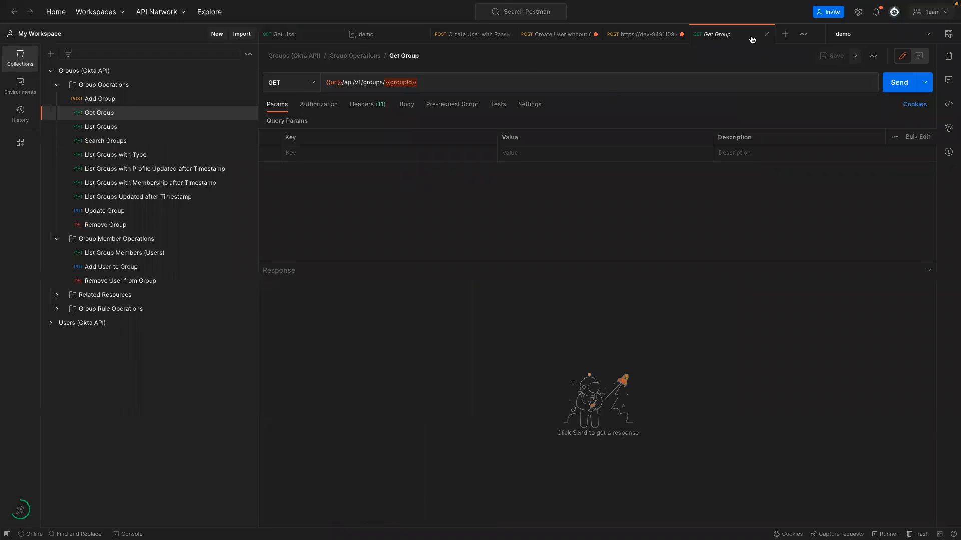
{"action": "left_click", "coordinate": [765, 35]}
{"action": "left_click", "coordinate": [102, 127]}
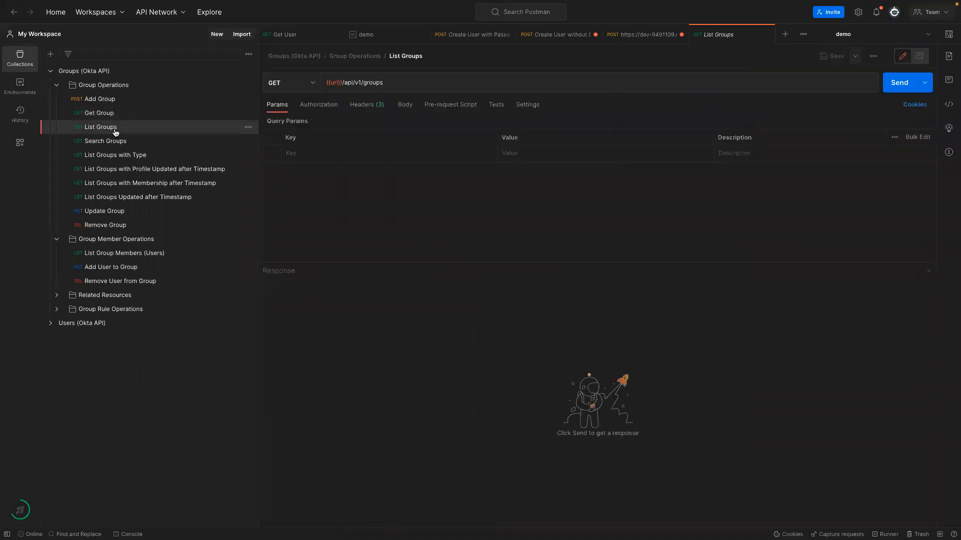
{"action": "left_click", "coordinate": [888, 87]}
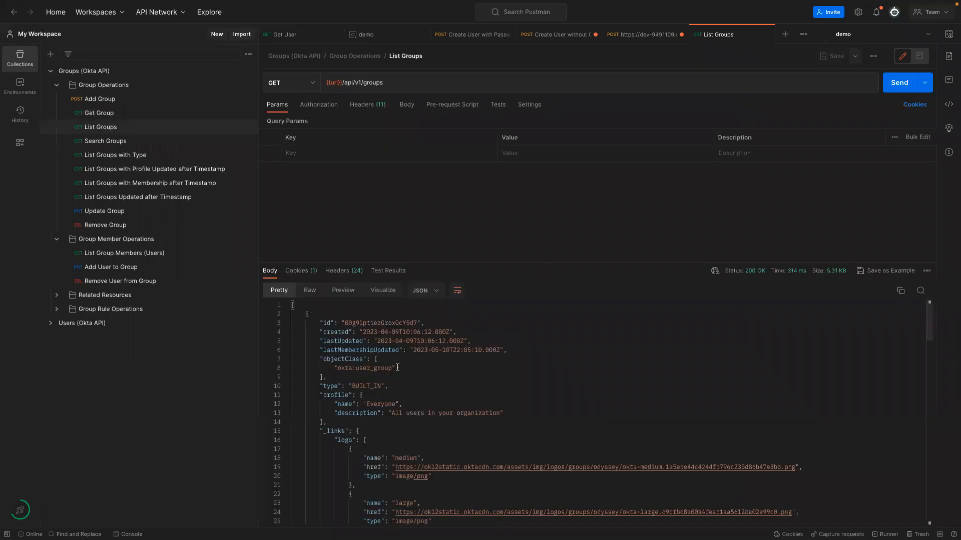
Fold the Everyone, Group 1, third group and Org Admin Group objects in the response.
{"action": "left_click", "coordinate": [286, 315]}
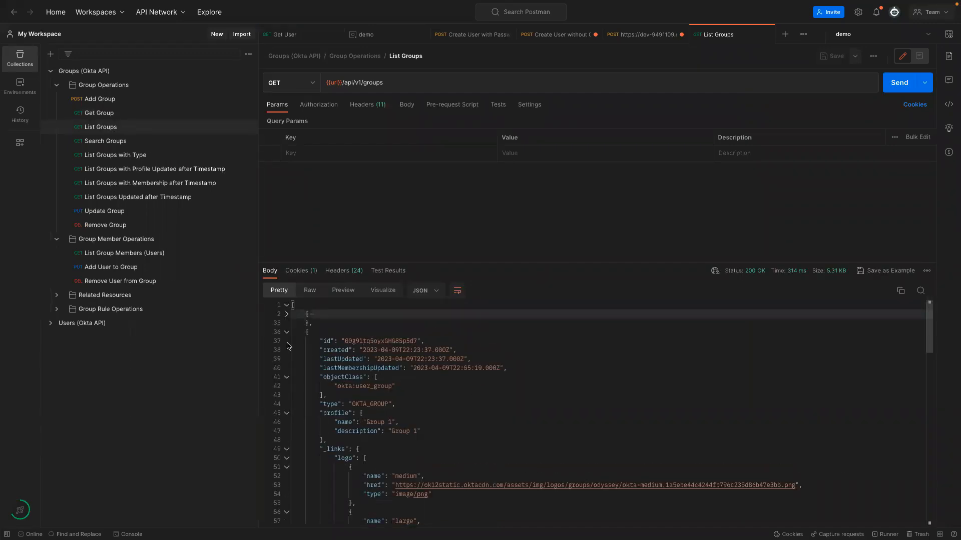
{"action": "left_click", "coordinate": [288, 334]}
{"action": "left_click", "coordinate": [287, 350]}
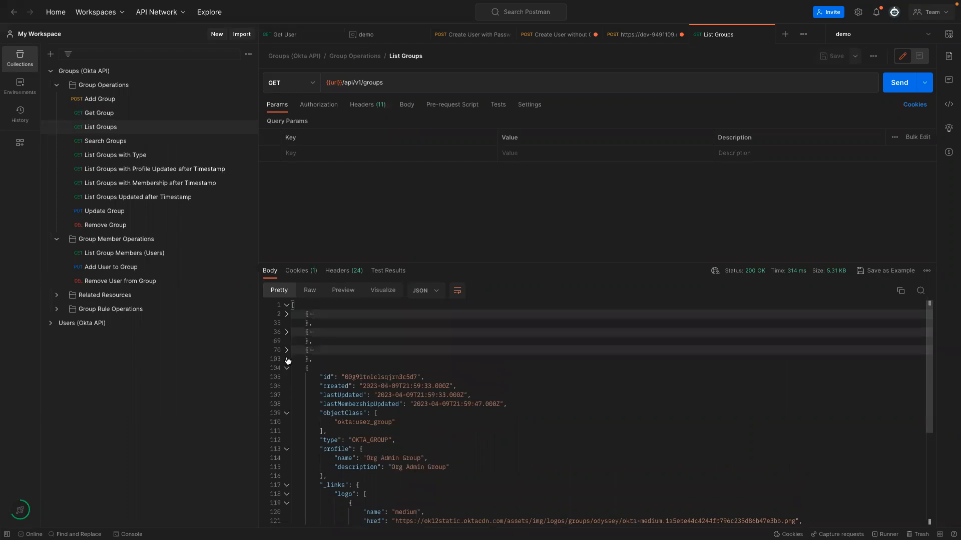
{"action": "left_click", "coordinate": [287, 368]}
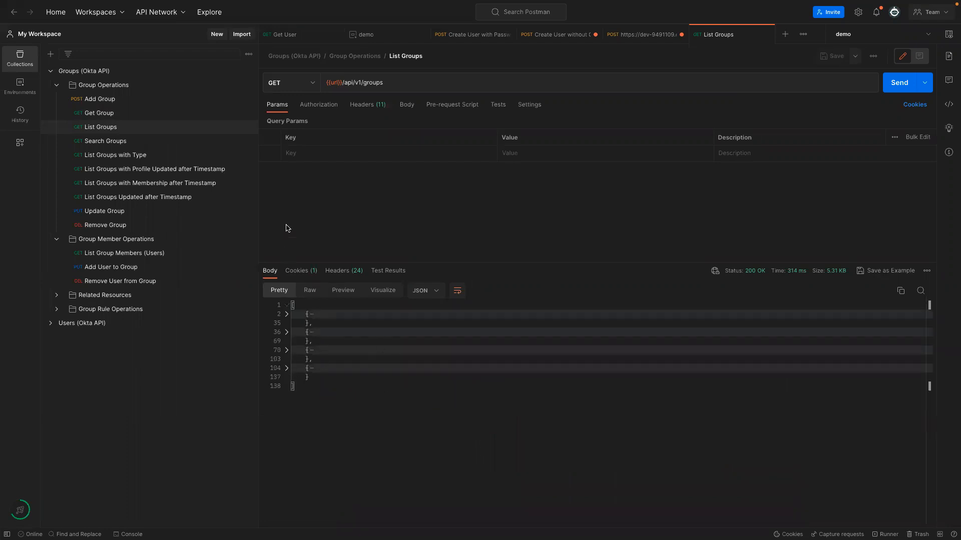
Review the Add Group request's headers and body, which names the group West Coast Users.
{"action": "left_click", "coordinate": [95, 100]}
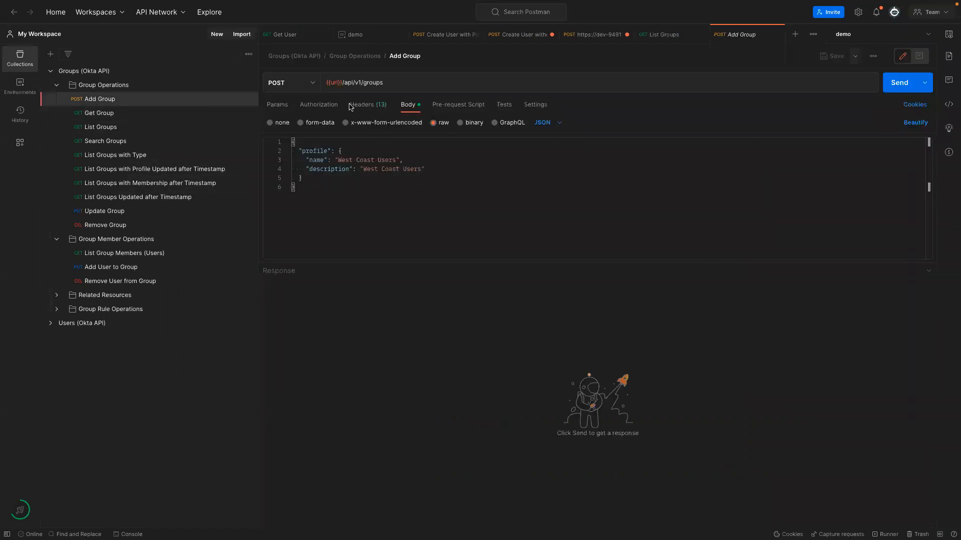
{"action": "left_click", "coordinate": [366, 105]}
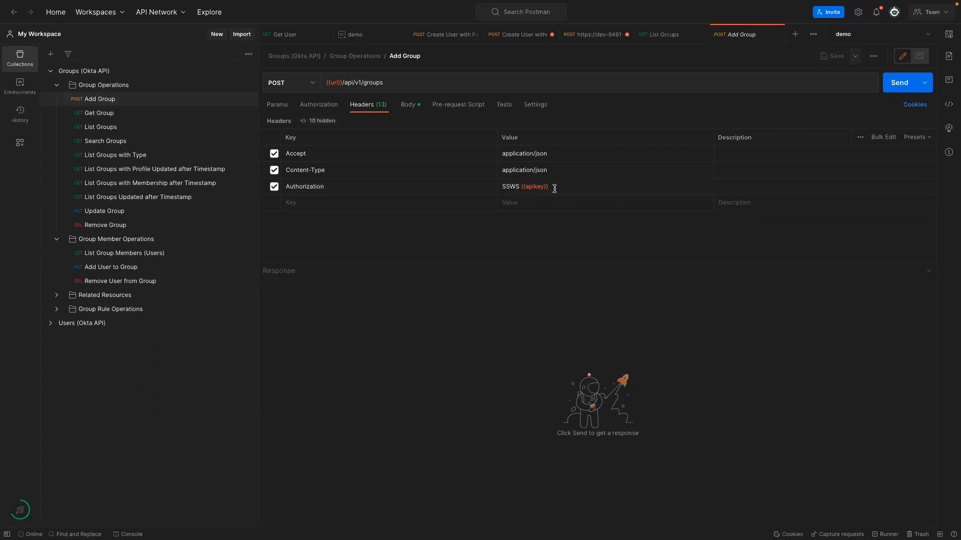
{"action": "left_click", "coordinate": [406, 102]}
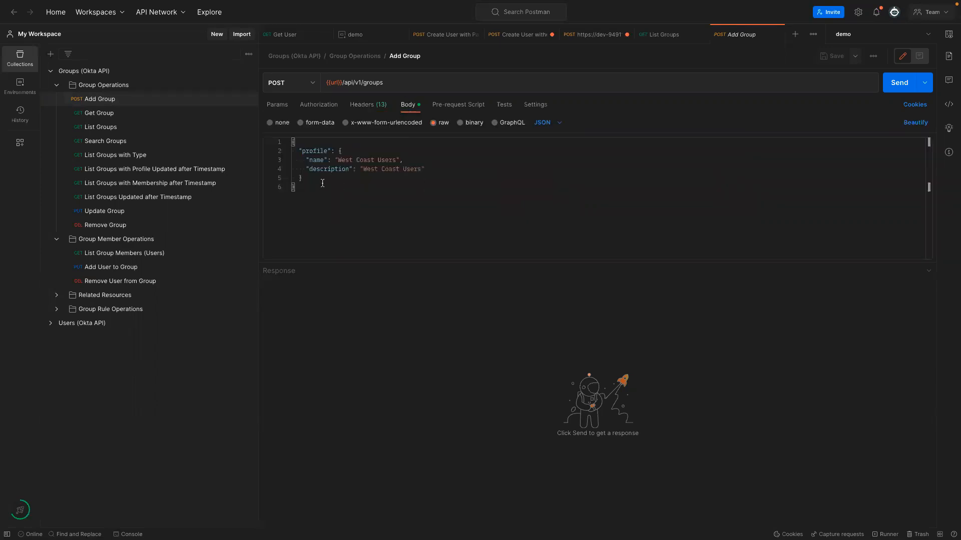
{"action": "left_click_drag", "start_coordinate": [319, 198], "coordinate": [289, 145]}
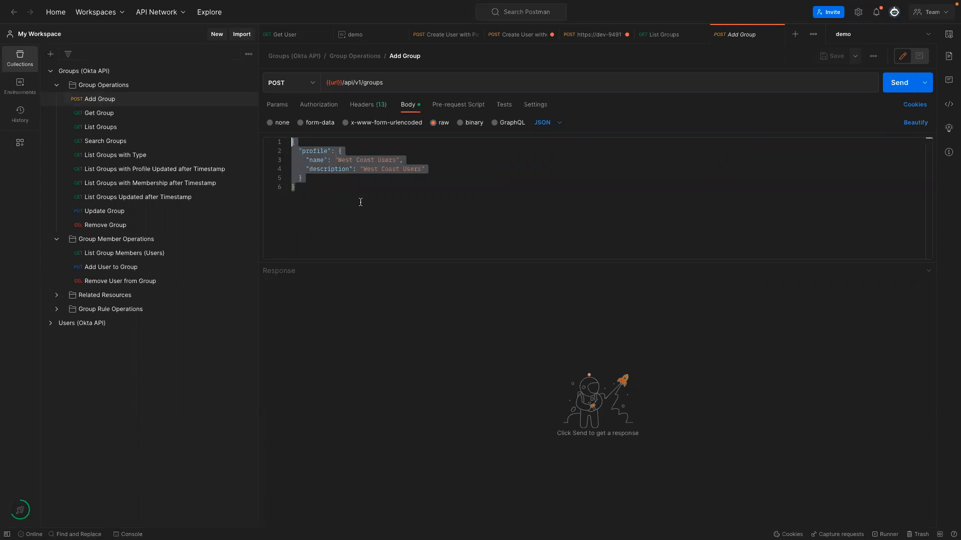
{"action": "key", "text": "ctrl+Left"}
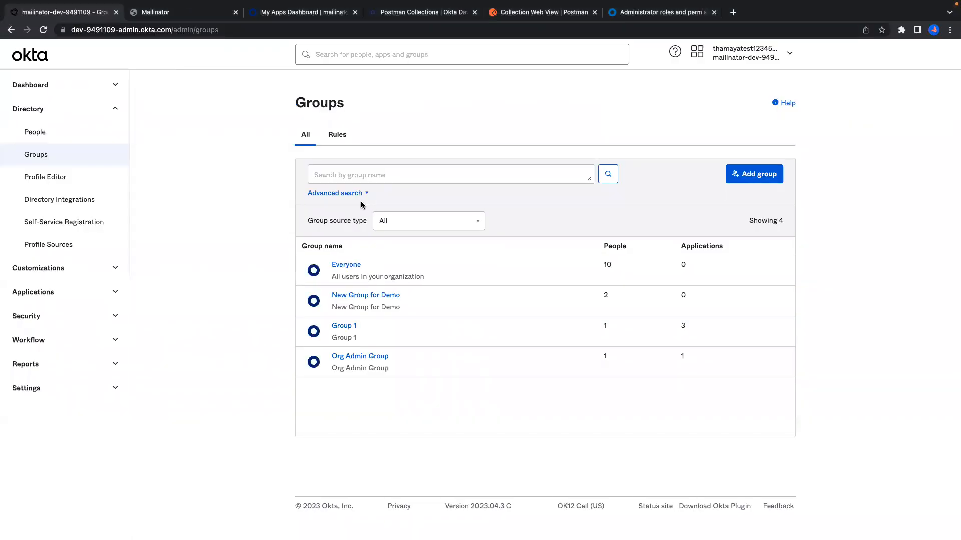
{"action": "key", "text": "ctrl+Right"}
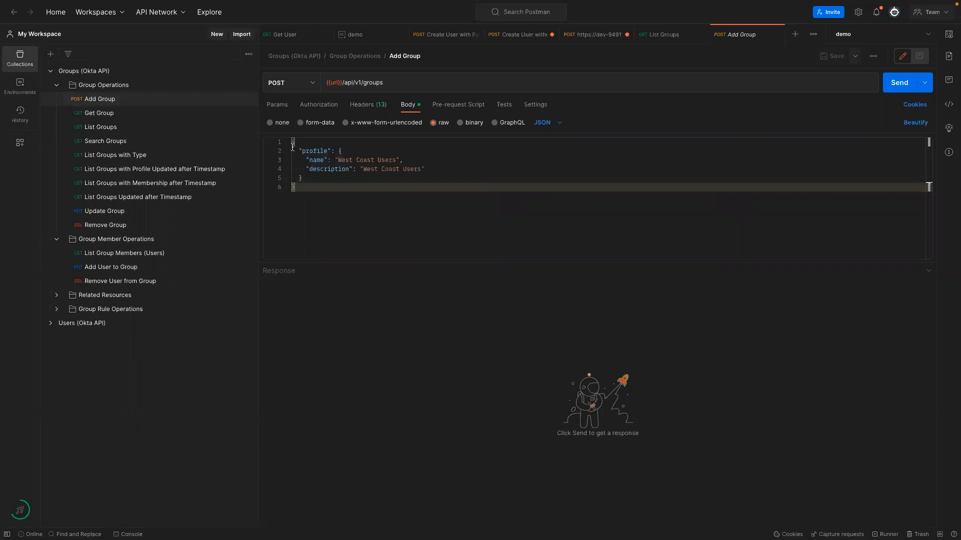
{"action": "left_click_drag", "start_coordinate": [338, 160], "coordinate": [399, 160]}
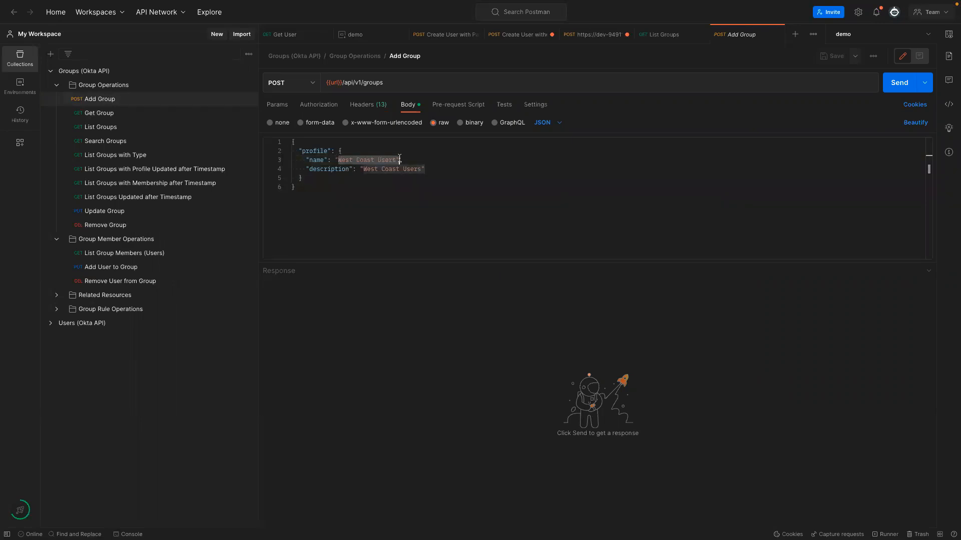
Send Add Group to create West Coast Users and select the returned group id.
{"action": "left_click", "coordinate": [901, 82]}
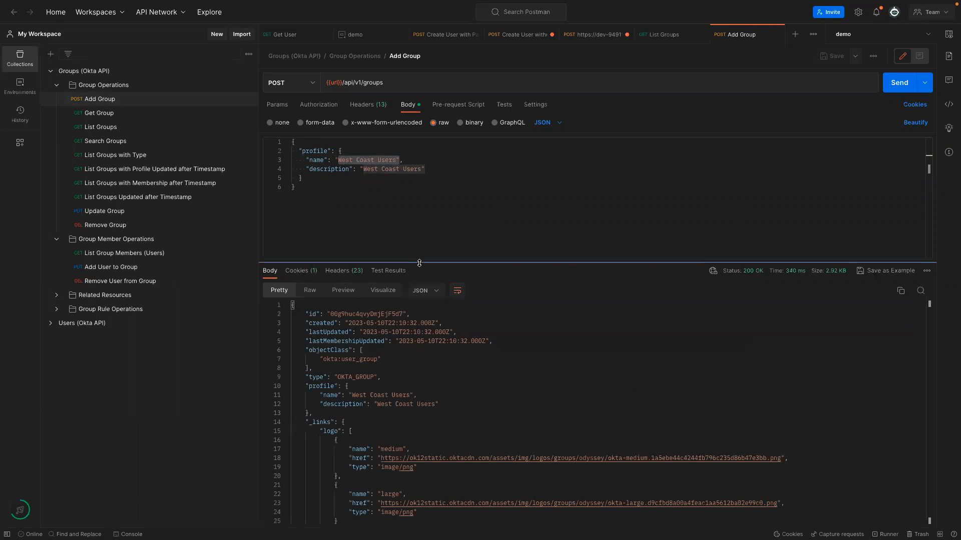
{"action": "scroll", "coordinate": [416, 403], "scroll_direction": "down", "scroll_amount": 4}
{"action": "scroll", "coordinate": [417, 403], "scroll_direction": "up", "scroll_amount": 4}
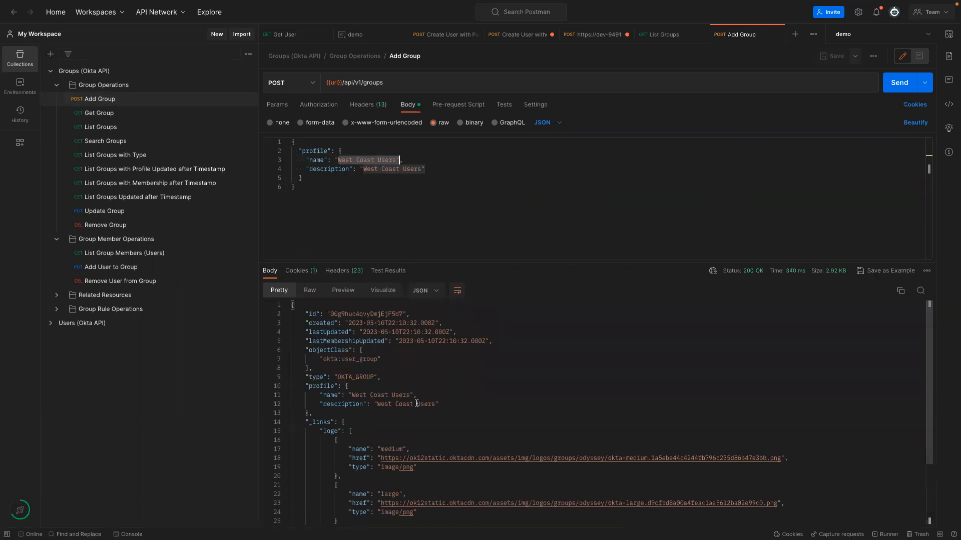
{"action": "left_click", "coordinate": [331, 313]}
{"action": "left_click_drag", "start_coordinate": [332, 313], "coordinate": [403, 312]}
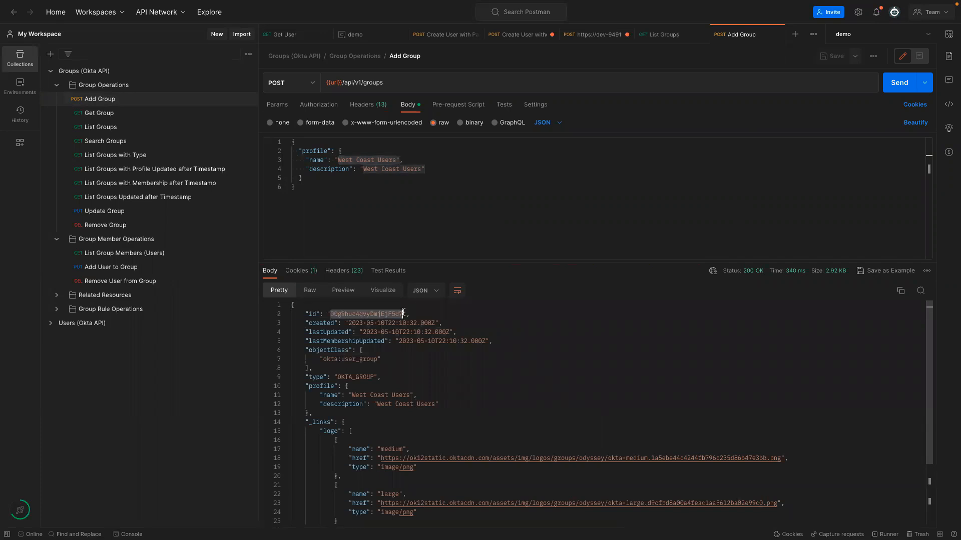
{"action": "left_click", "coordinate": [489, 333]}
{"action": "left_click_drag", "start_coordinate": [331, 314], "coordinate": [342, 313]}
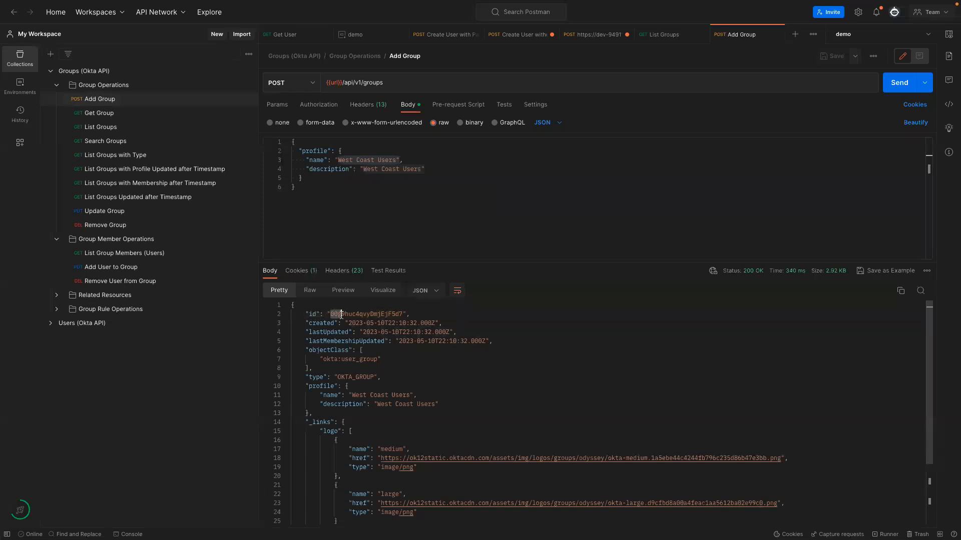
Compare the group id with the user id from Get User, then copy the whole group id.
{"action": "left_click", "coordinate": [278, 36]}
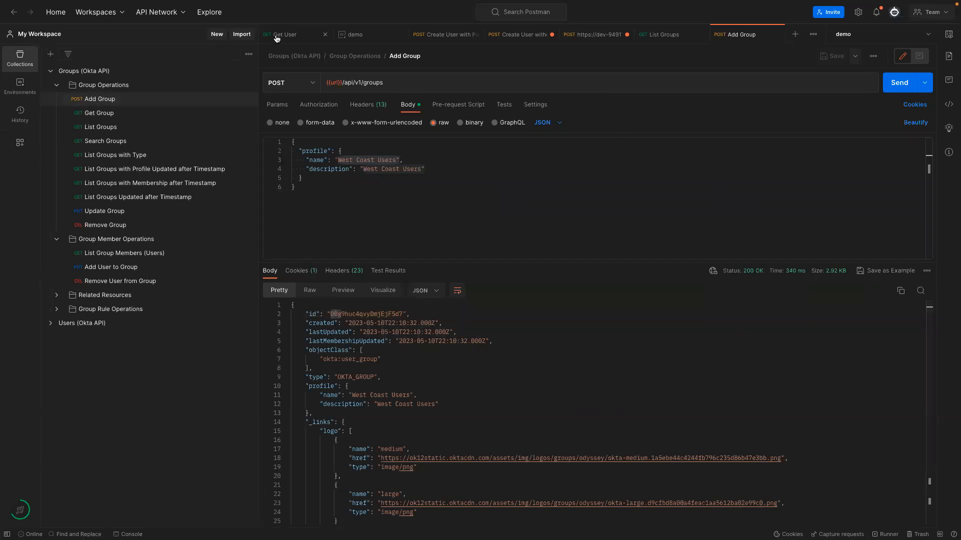
{"action": "left_click_drag", "start_coordinate": [328, 314], "coordinate": [339, 313]}
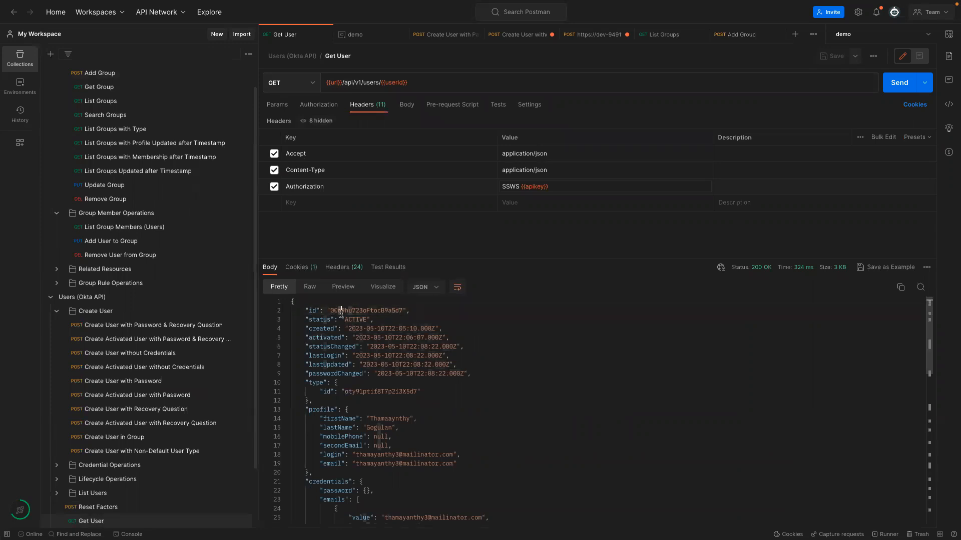
{"action": "left_click", "coordinate": [735, 34]}
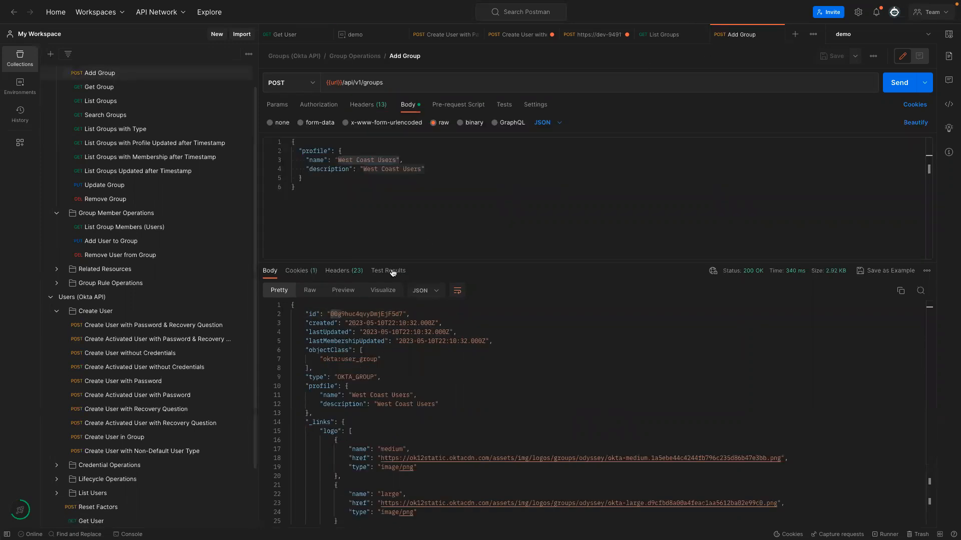
{"action": "left_click", "coordinate": [338, 314]}
{"action": "left_click_drag", "start_coordinate": [338, 315], "coordinate": [340, 314]}
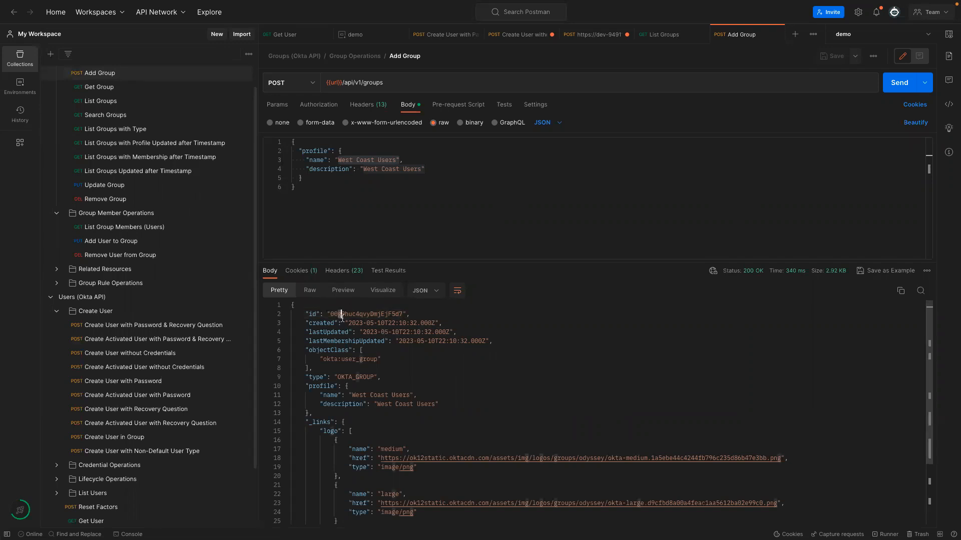
{"action": "double_click", "coordinate": [338, 314]}
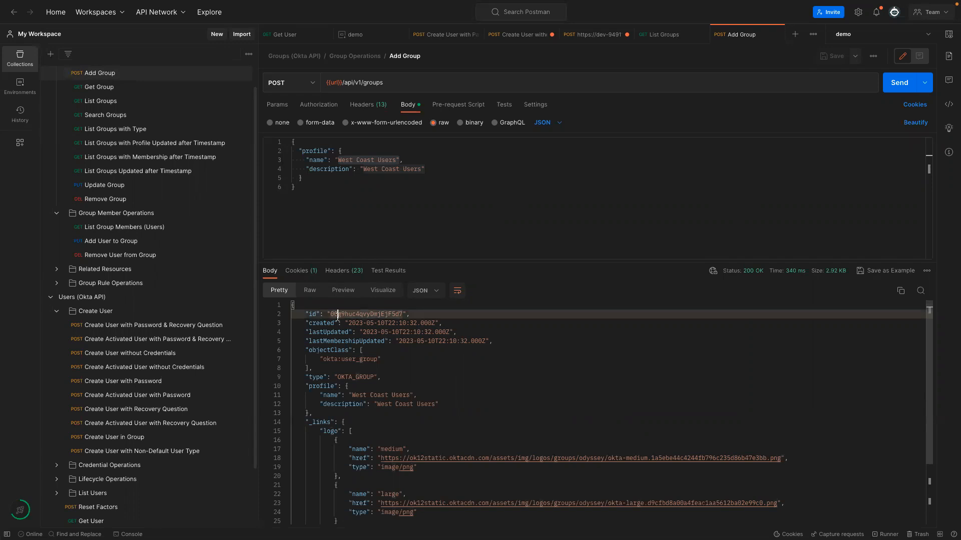
{"action": "left_click_drag", "start_coordinate": [338, 314], "coordinate": [340, 315]}
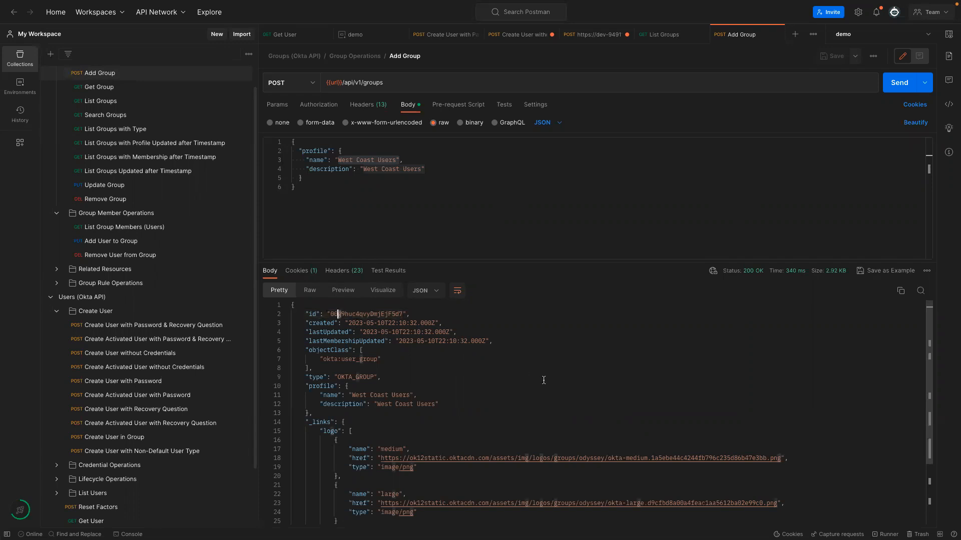
{"action": "double_click", "coordinate": [362, 313]}
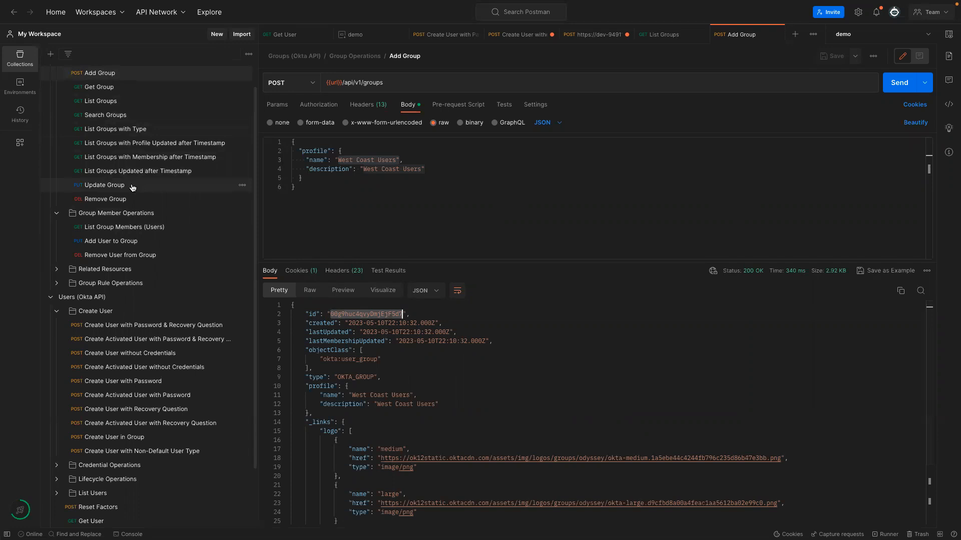
{"action": "left_click", "coordinate": [102, 243]}
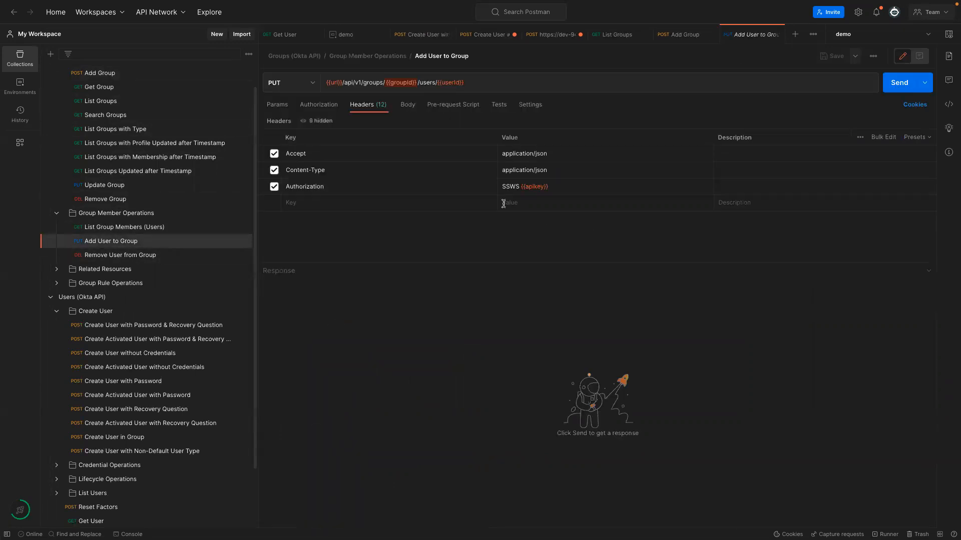
Save the pasted group id as the groupId variable in the demo environment.
{"action": "mouse_move", "coordinate": [401, 82]}
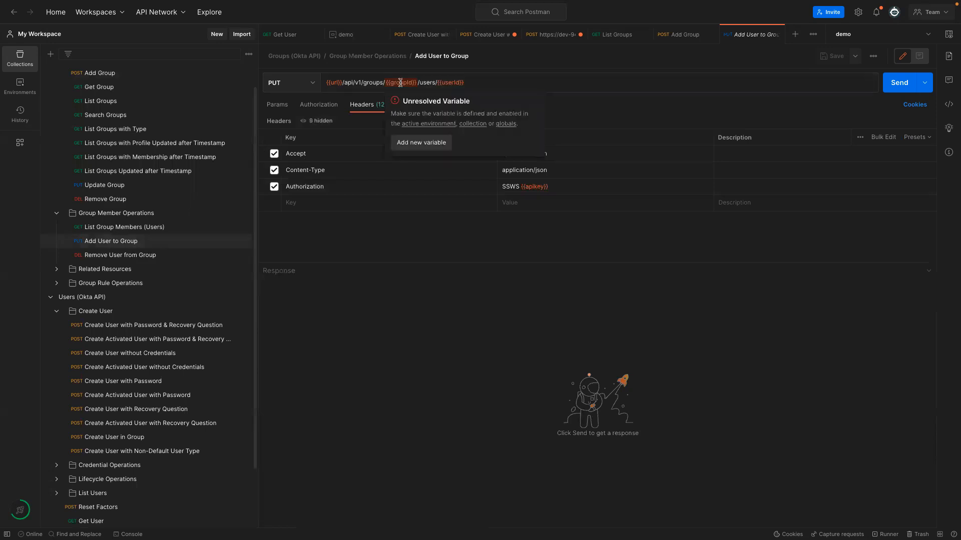
{"action": "left_click", "coordinate": [421, 142]}
{"action": "type", "text": "00g8huc4qvyDmjEjF5d7"}
{"action": "left_click_drag", "start_coordinate": [433, 139], "coordinate": [503, 140]}
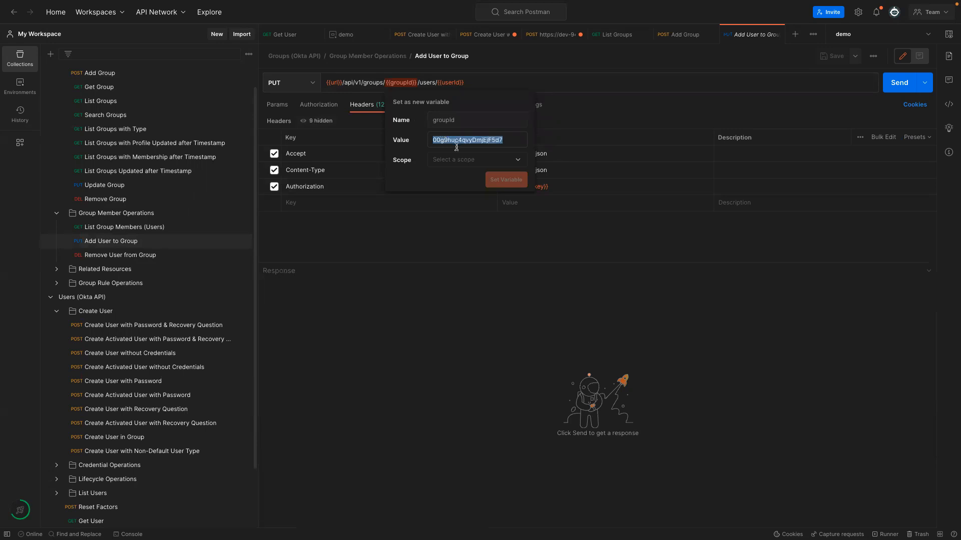
{"action": "left_click", "coordinate": [455, 161]}
{"action": "left_click", "coordinate": [461, 196]}
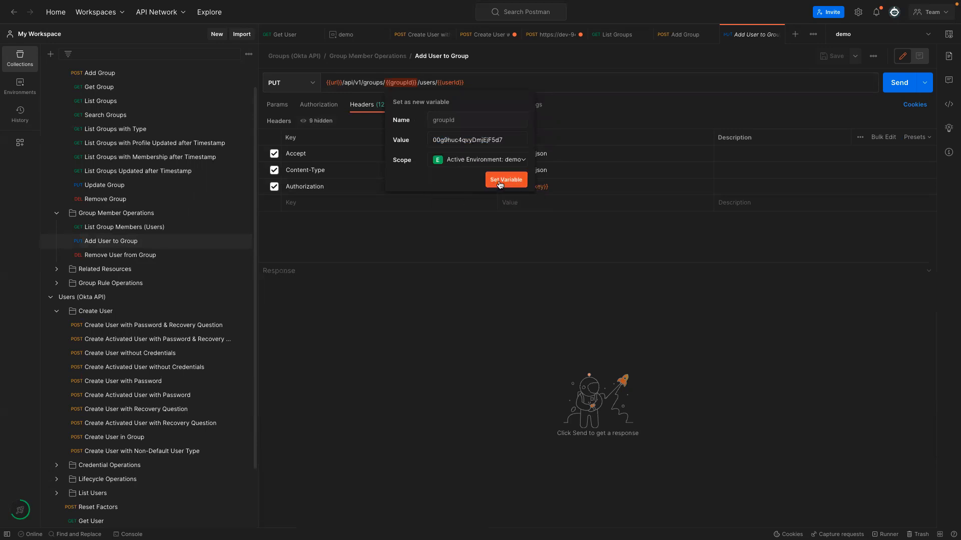
{"action": "left_click", "coordinate": [506, 181]}
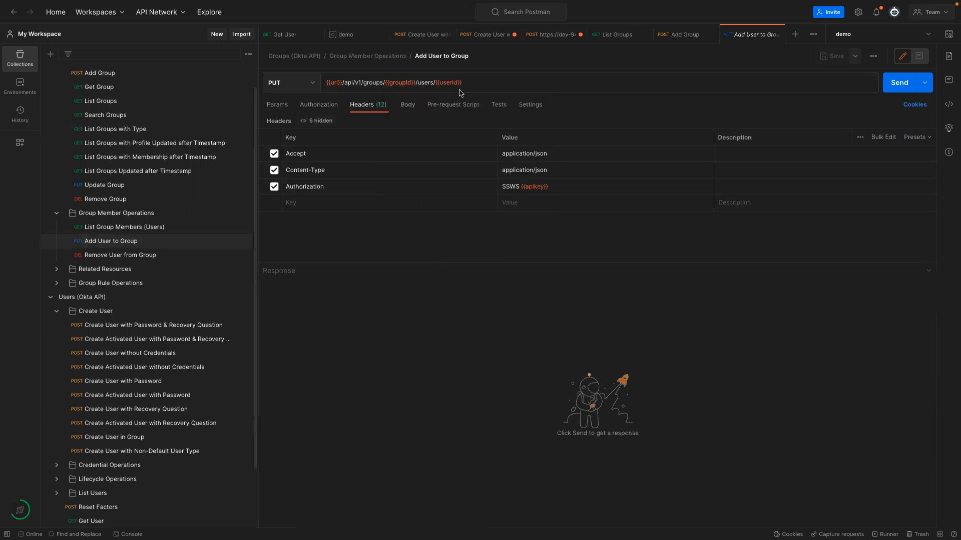
Check userId in the demo environment, then send Add User to Group, getting 404 Not Found.
{"action": "left_click", "coordinate": [347, 34]}
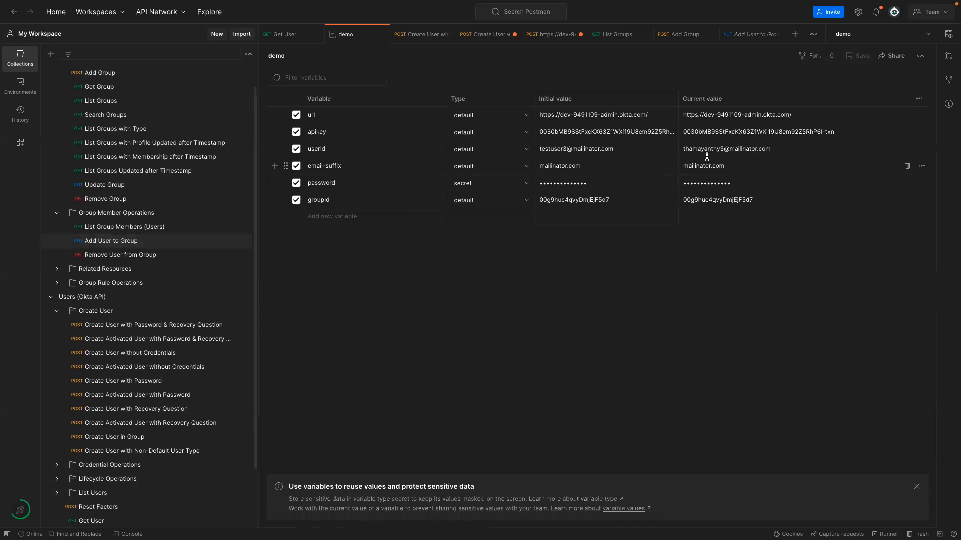
{"action": "left_click", "coordinate": [788, 146]}
{"action": "left_click", "coordinate": [419, 36]}
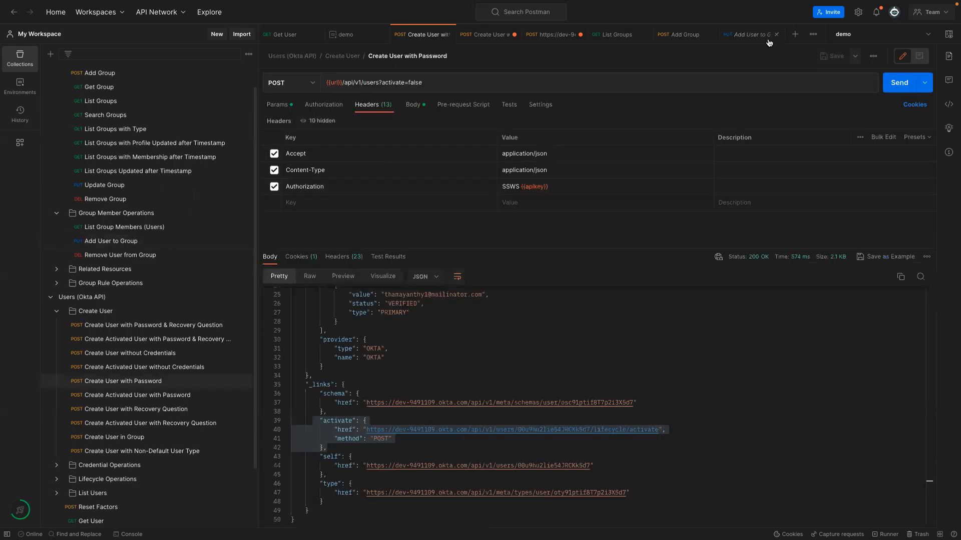
{"action": "left_click", "coordinate": [752, 36]}
{"action": "left_click", "coordinate": [897, 85]}
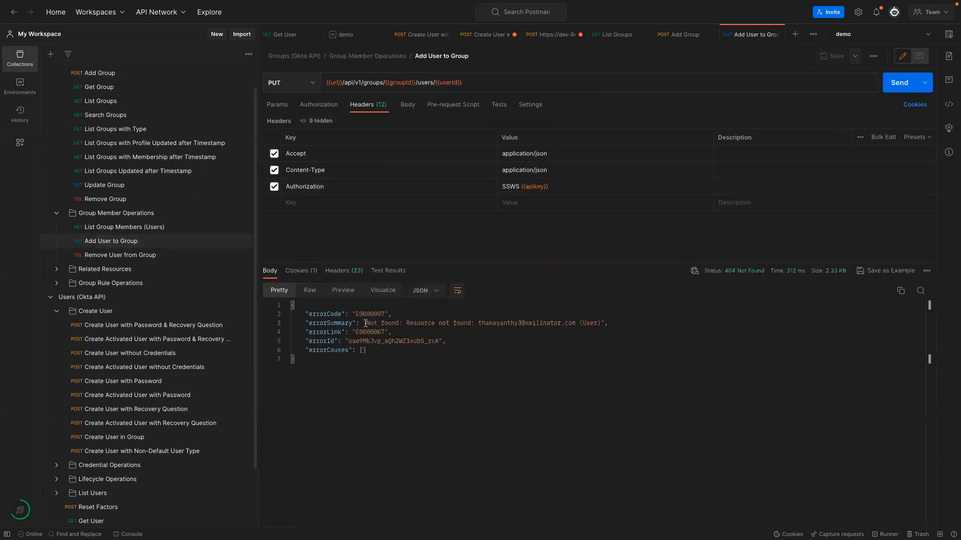
Review the 404 error and compare the users and groups paths of the two request URLs.
{"action": "left_click_drag", "start_coordinate": [369, 324], "coordinate": [602, 324]}
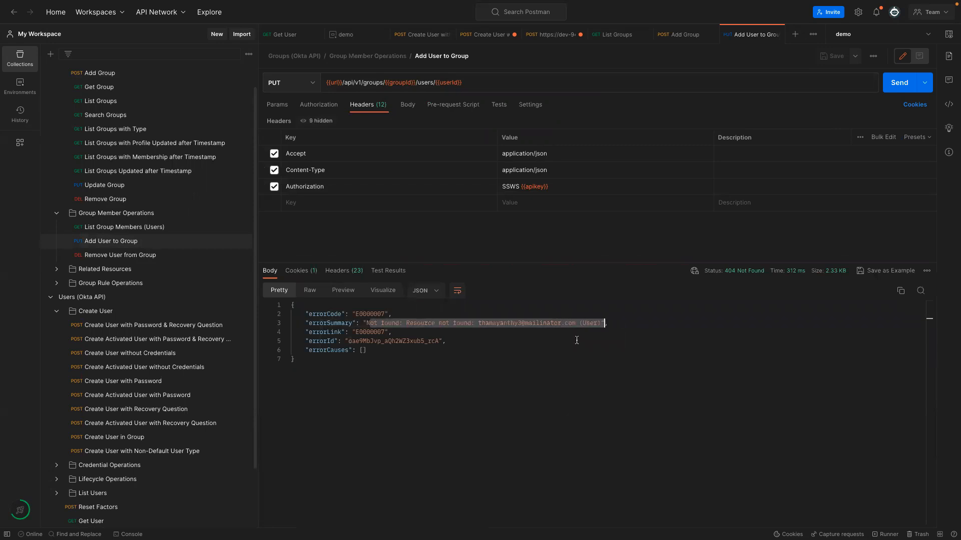
{"action": "scroll", "coordinate": [150, 226], "scroll_direction": "up", "scroll_amount": 1}
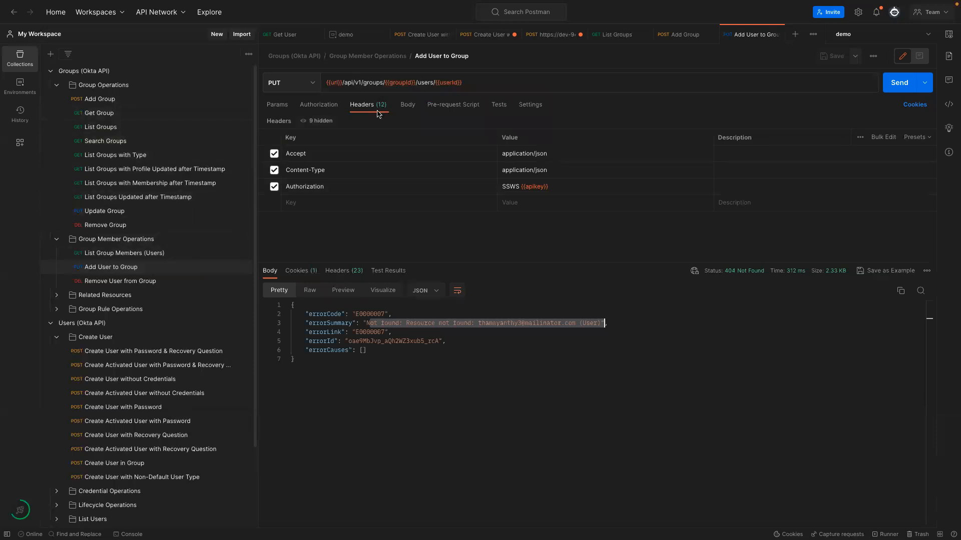
{"action": "left_click", "coordinate": [289, 35]}
{"action": "left_click_drag", "start_coordinate": [341, 83], "coordinate": [376, 81]}
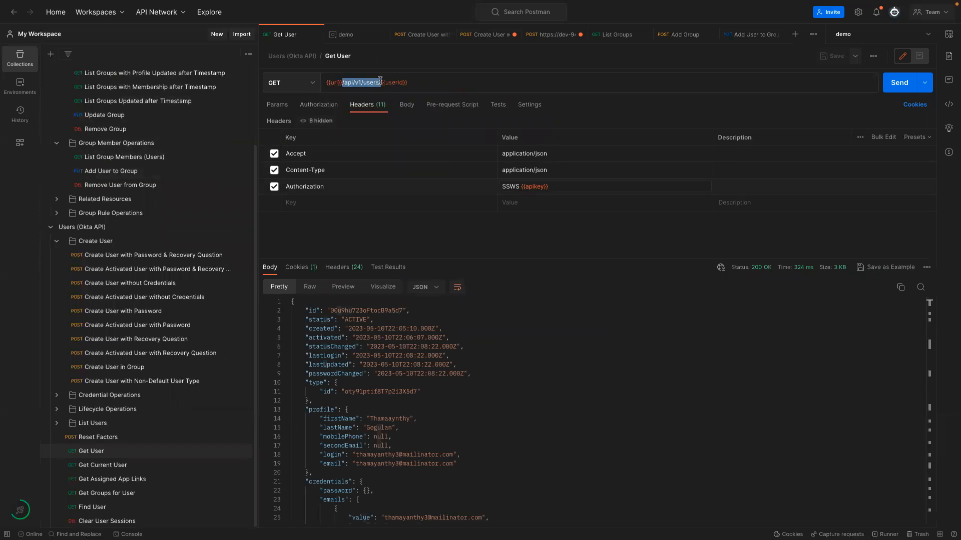
{"action": "left_click", "coordinate": [753, 34]}
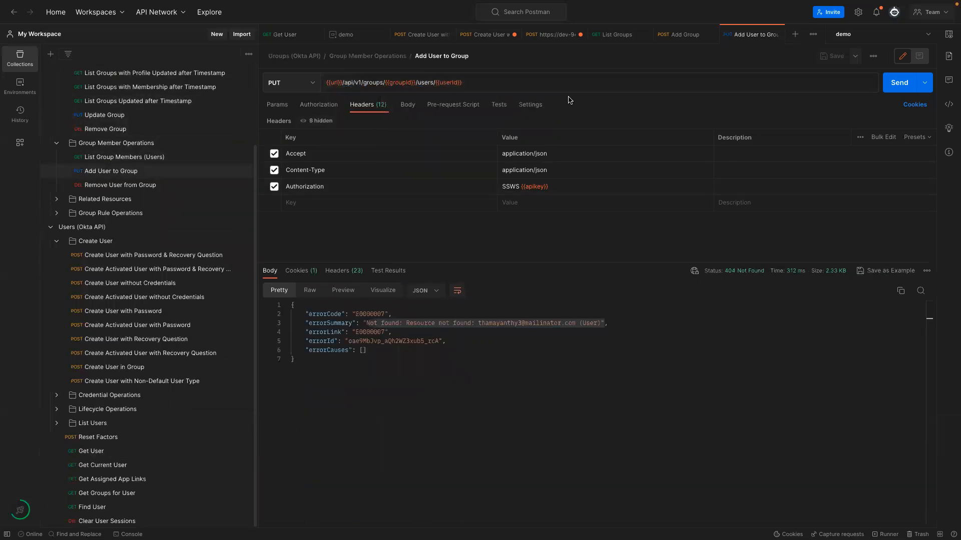
{"action": "double_click", "coordinate": [369, 81]}
{"action": "left_click_drag", "start_coordinate": [343, 81], "coordinate": [385, 82]}
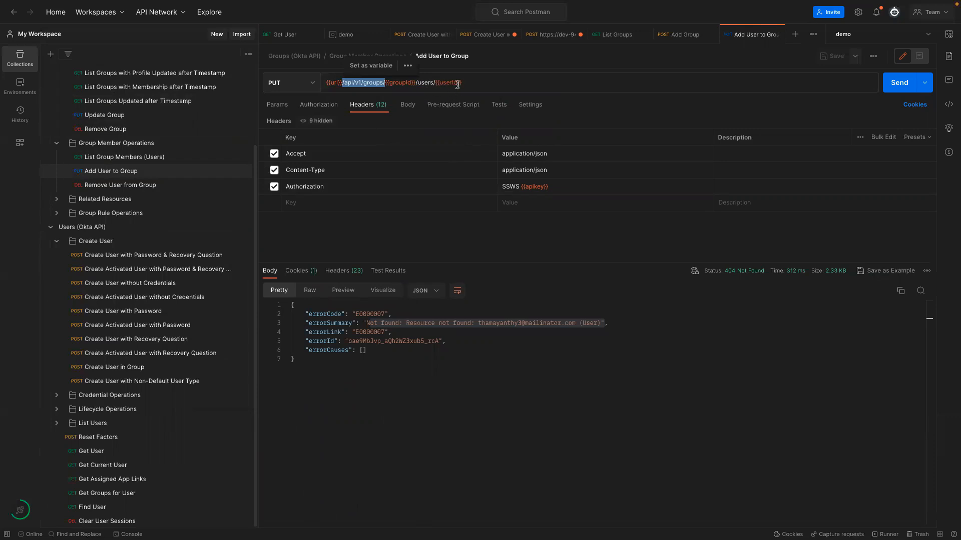
Paste the user's id from Get User as userId's current value in demo and save.
{"action": "left_click", "coordinate": [283, 35]}
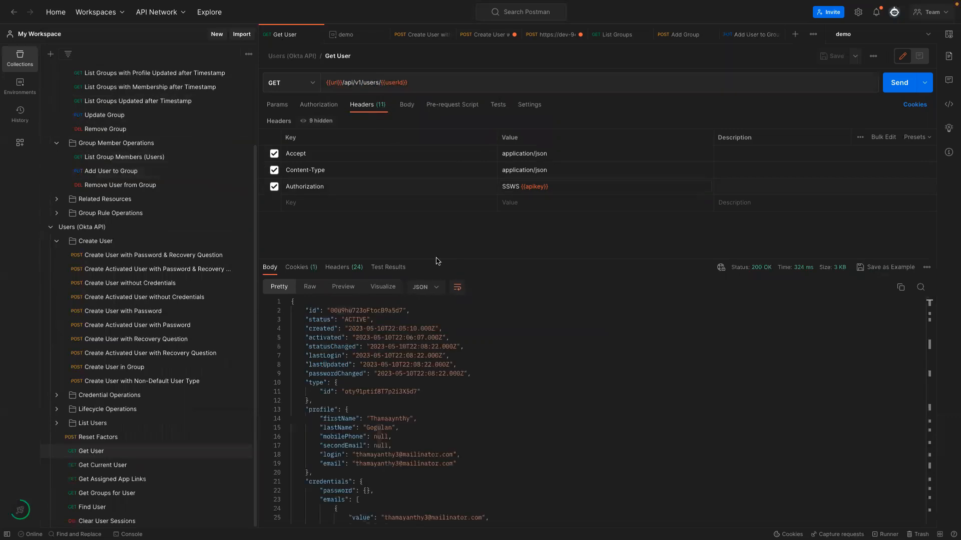
{"action": "double_click", "coordinate": [347, 310]}
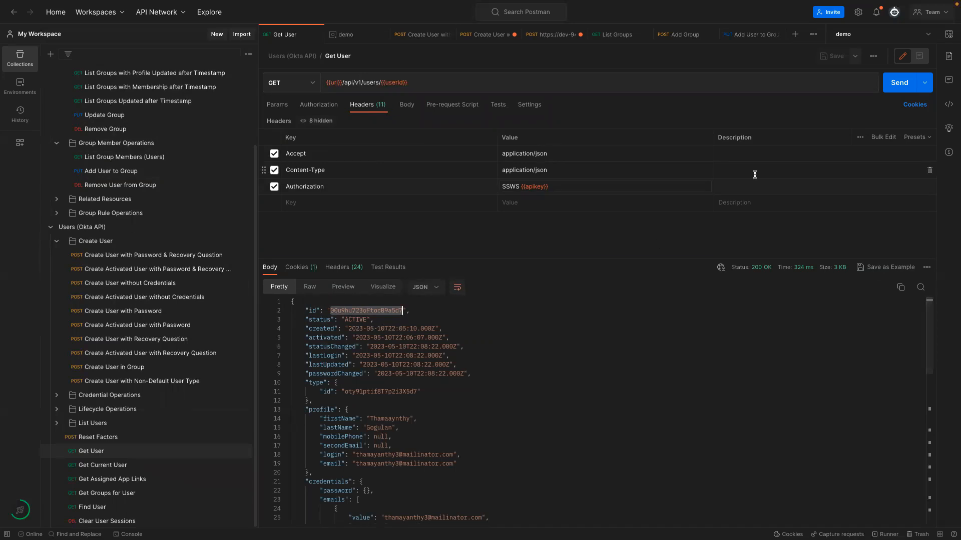
{"action": "left_click", "coordinate": [751, 35]}
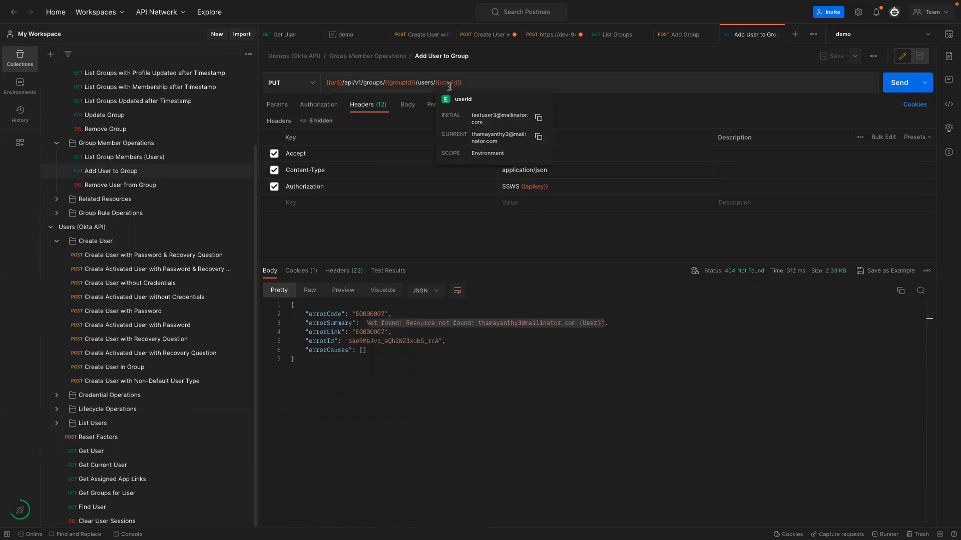
{"action": "left_click", "coordinate": [350, 34]}
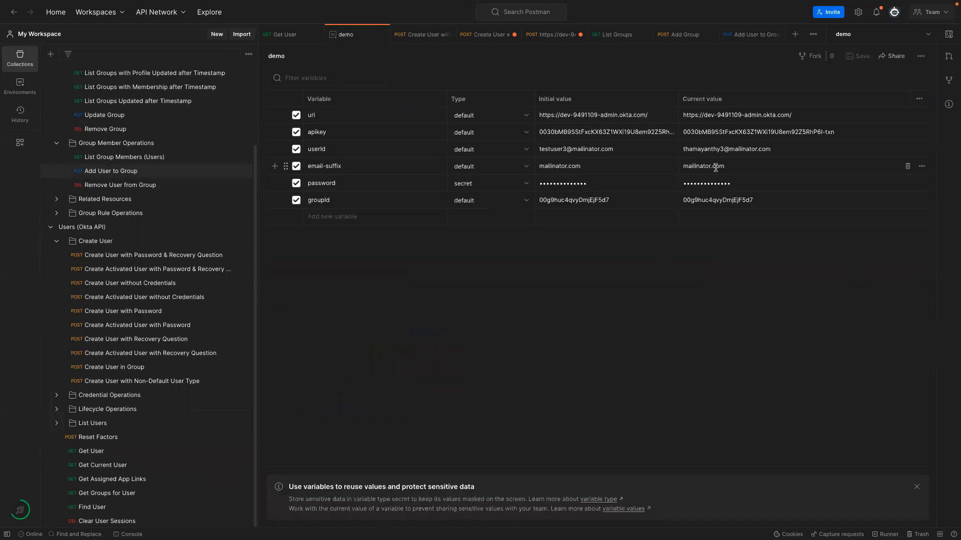
{"action": "triple_click", "coordinate": [777, 150]}
{"action": "type", "text": "00u9hu723oFtocB9a5d7"}
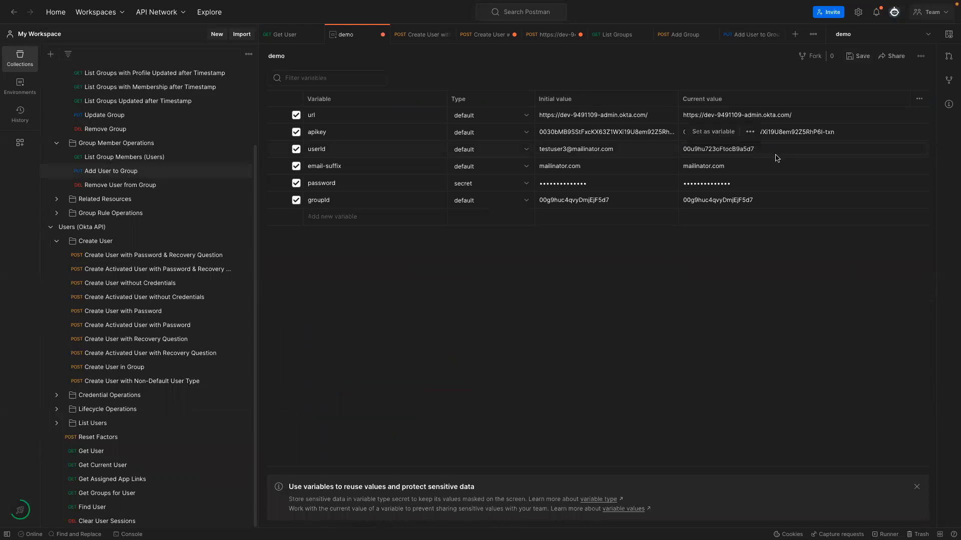
{"action": "key", "text": "ctrl+s"}
Re-send Add User to Group, now returning 204 No Content.
{"action": "left_click", "coordinate": [748, 36]}
{"action": "left_click", "coordinate": [899, 83]}
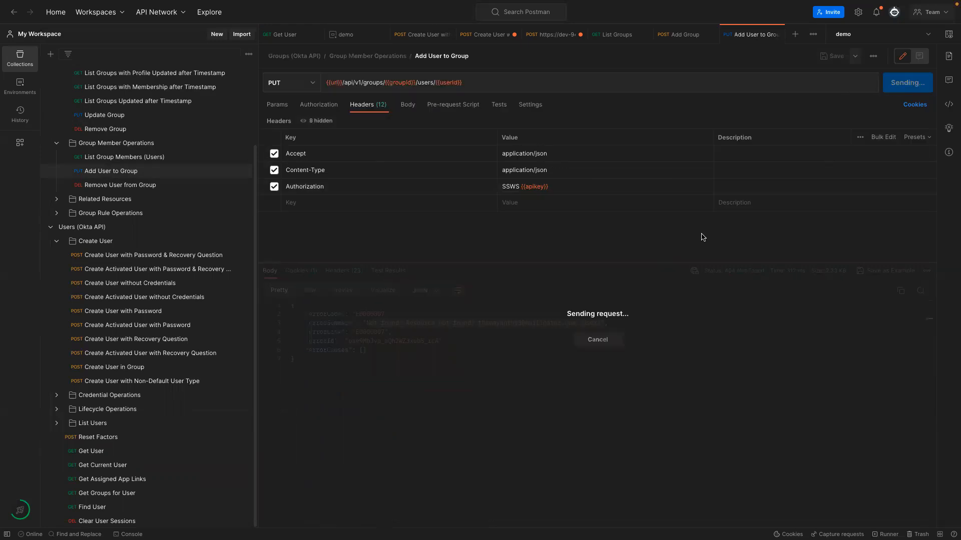
{"action": "mouse_move", "coordinate": [721, 272]}
{"action": "left_mouse_down"}
{"action": "mouse_move", "coordinate": [795, 273]}
{"action": "mouse_move", "coordinate": [728, 289]}
{"action": "left_mouse_up"}
{"action": "left_click", "coordinate": [565, 353]}
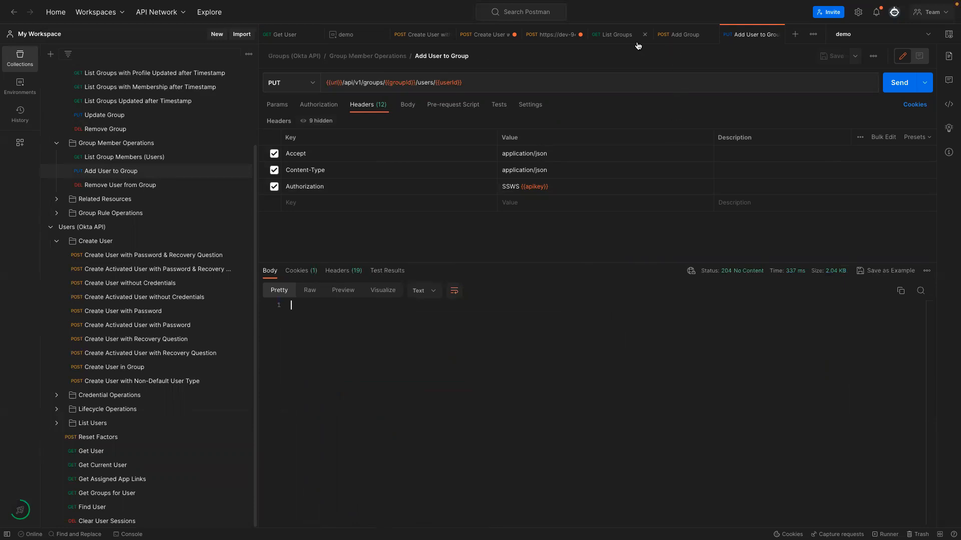
{"action": "scroll", "coordinate": [71, 159], "scroll_direction": "up", "scroll_amount": 4}
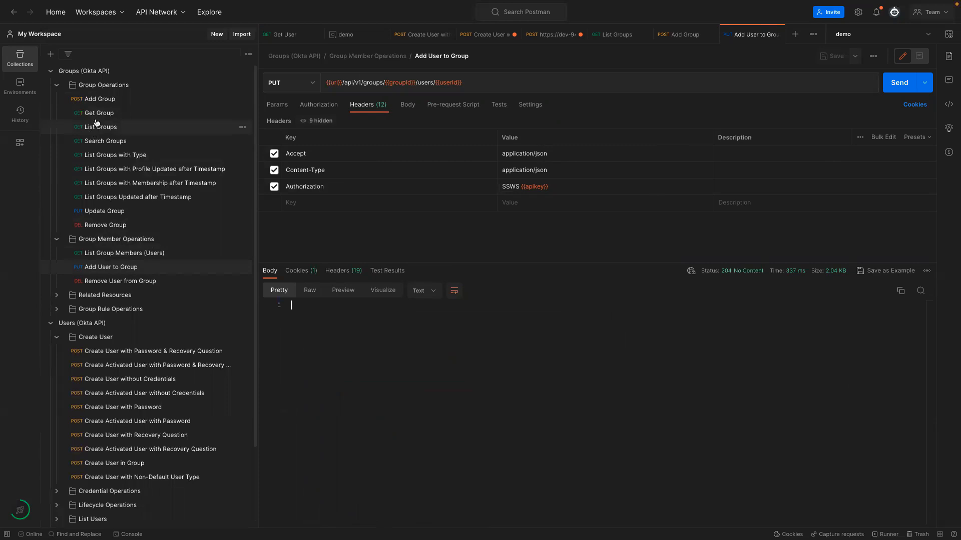
{"action": "left_click", "coordinate": [96, 117]}
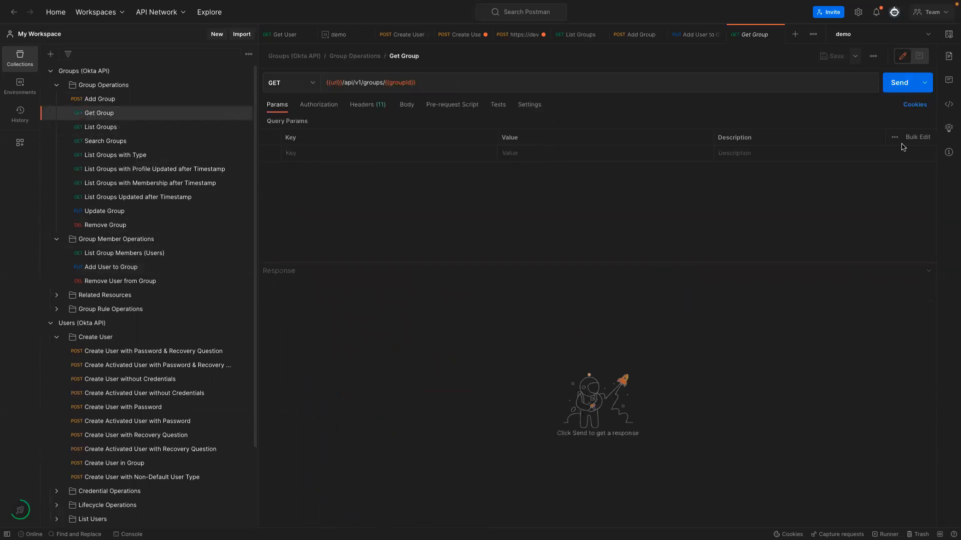
Send Get Group and inspect the West Coast Users group's id and users link.
{"action": "left_click", "coordinate": [894, 85]}
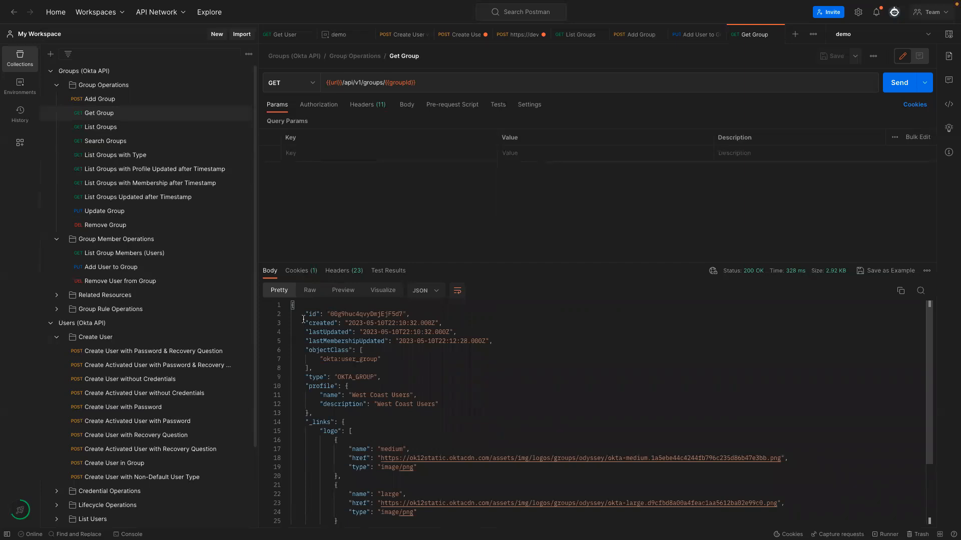
{"action": "left_click_drag", "start_coordinate": [302, 317], "coordinate": [443, 448]}
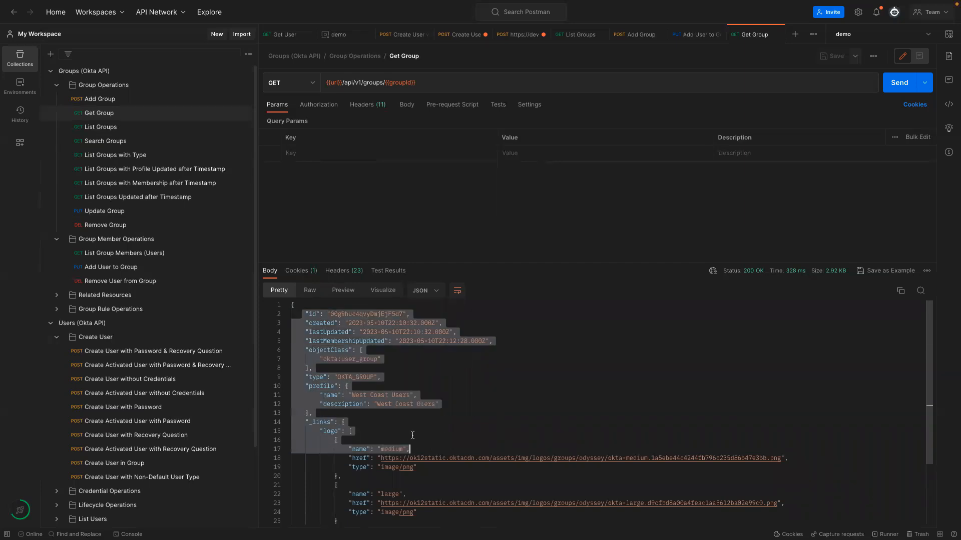
{"action": "scroll", "coordinate": [372, 404], "scroll_direction": "down", "scroll_amount": 3}
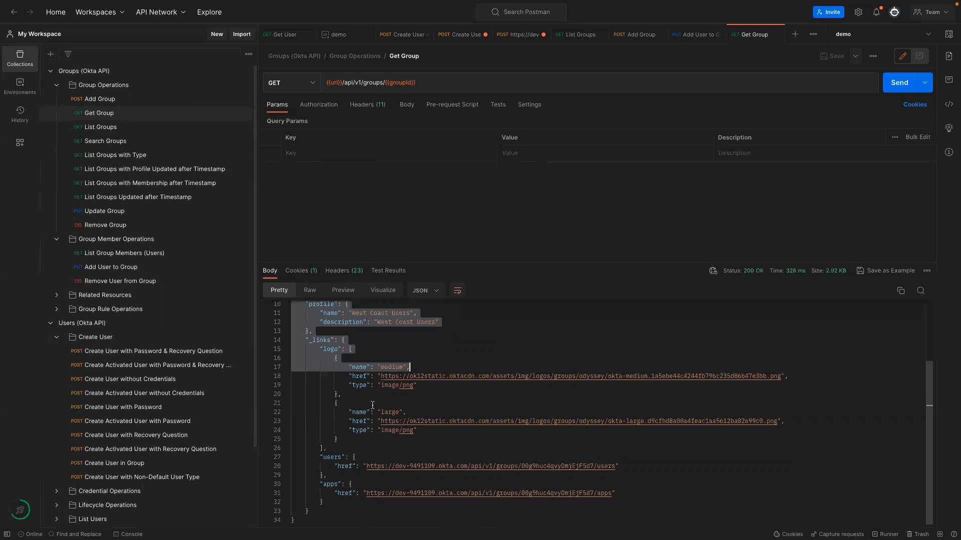
{"action": "left_click_drag", "start_coordinate": [331, 467], "coordinate": [619, 466]}
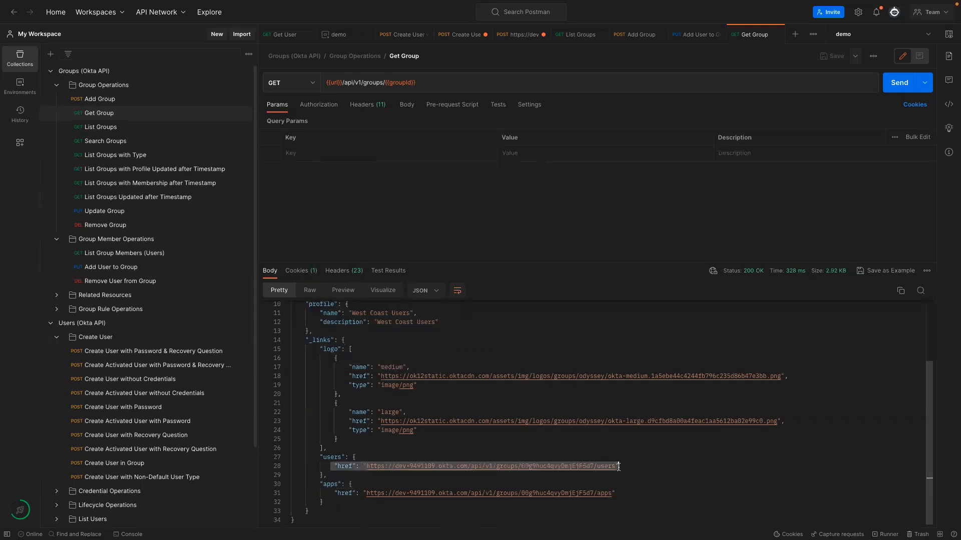
{"action": "left_click_drag", "start_coordinate": [317, 457], "coordinate": [632, 465]}
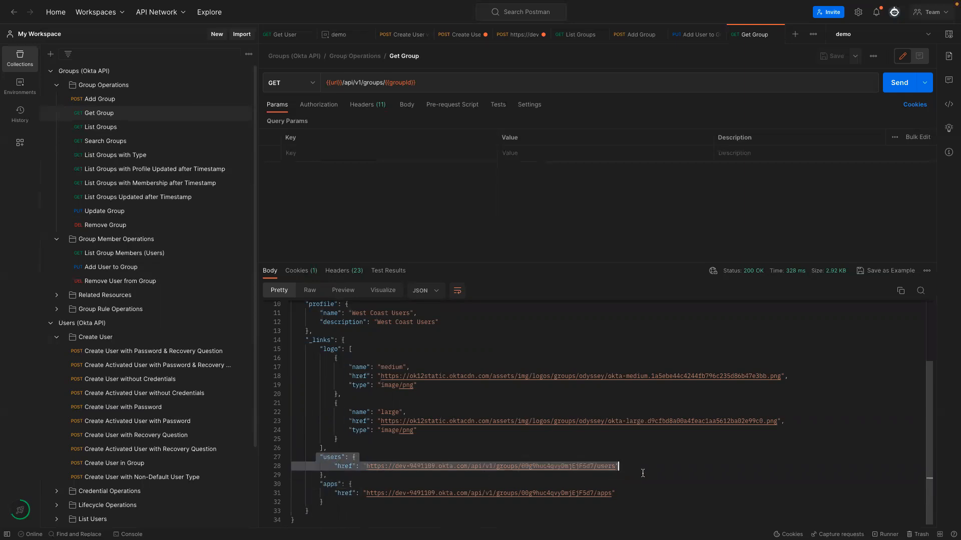
{"action": "left_click", "coordinate": [643, 473]}
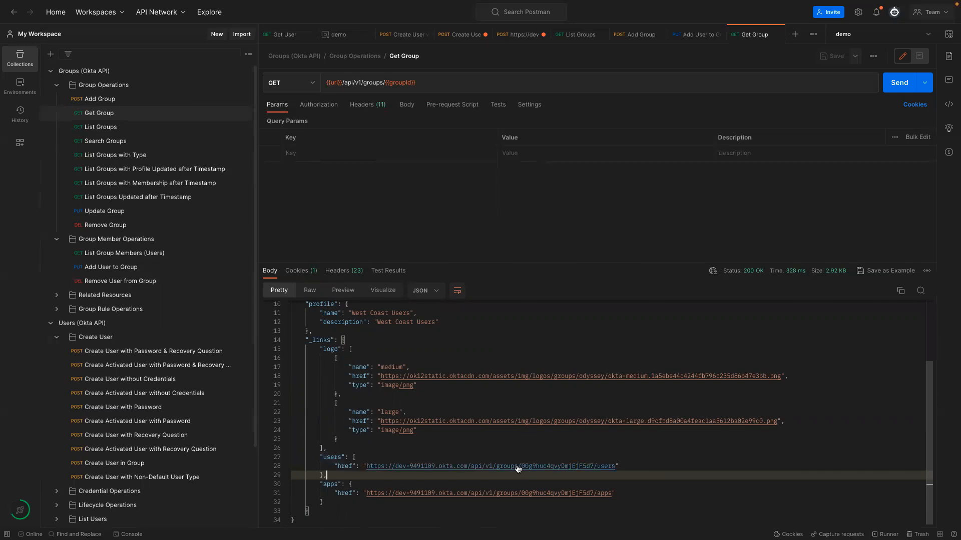
{"action": "scroll", "coordinate": [476, 451], "scroll_direction": "up", "scroll_amount": 3}
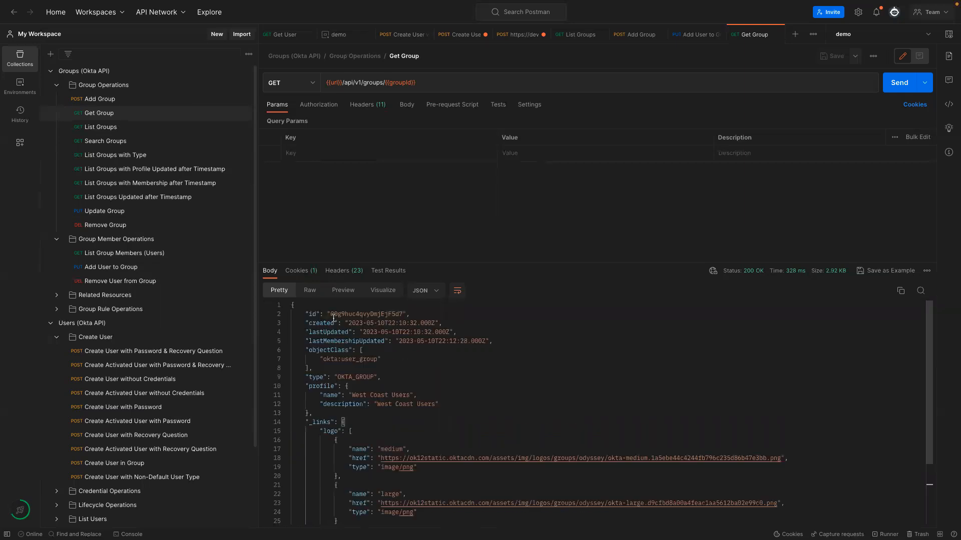
{"action": "left_click_drag", "start_coordinate": [332, 316], "coordinate": [402, 315]}
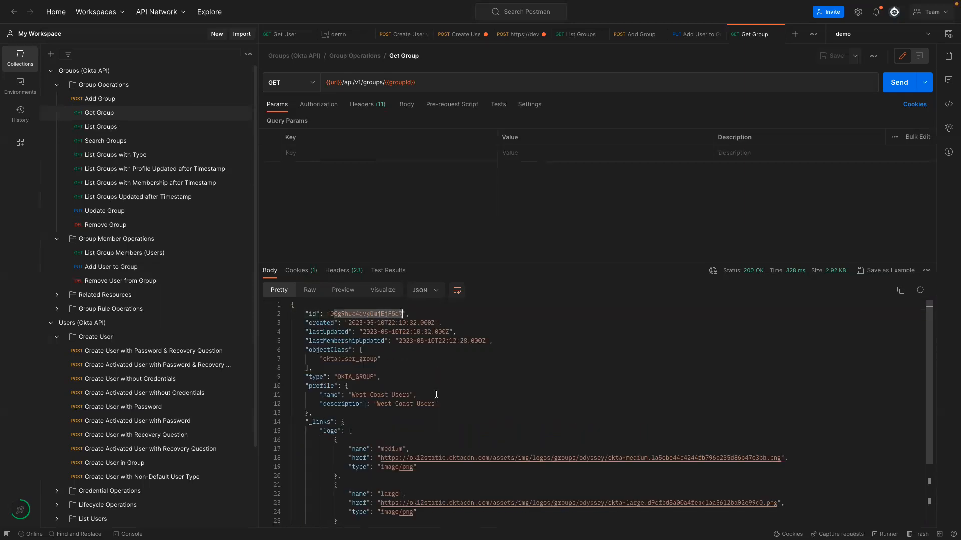
{"action": "scroll", "coordinate": [436, 395], "scroll_direction": "down", "scroll_amount": 3}
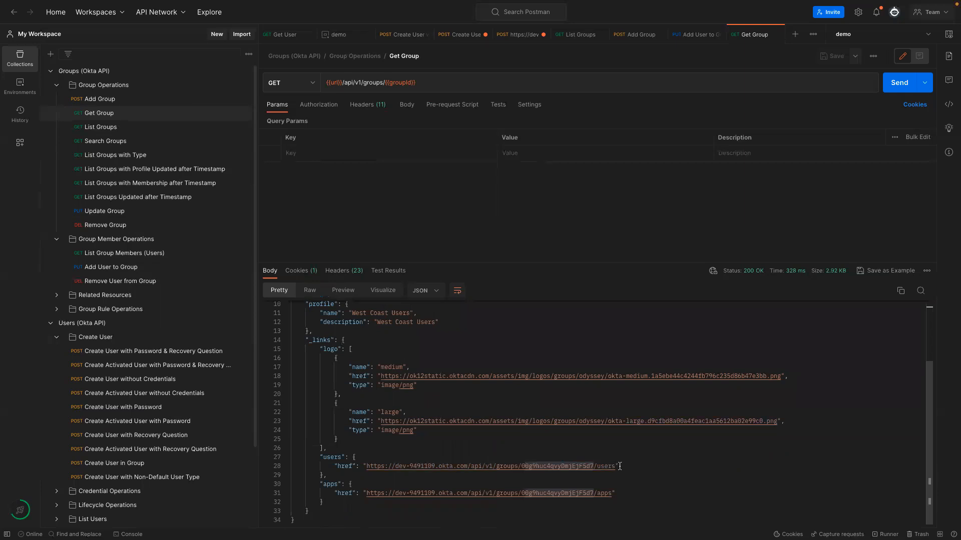
Open the group's users link as a request, close Get Group, and switch to List Group Members (Users).
{"action": "left_click", "coordinate": [594, 466]}
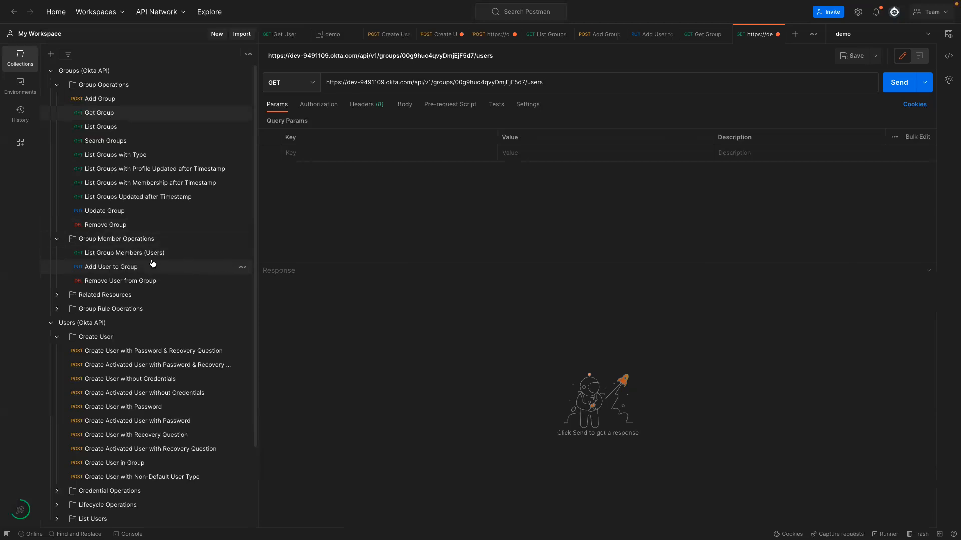
{"action": "left_click", "coordinate": [92, 257]}
{"action": "left_click", "coordinate": [713, 36]}
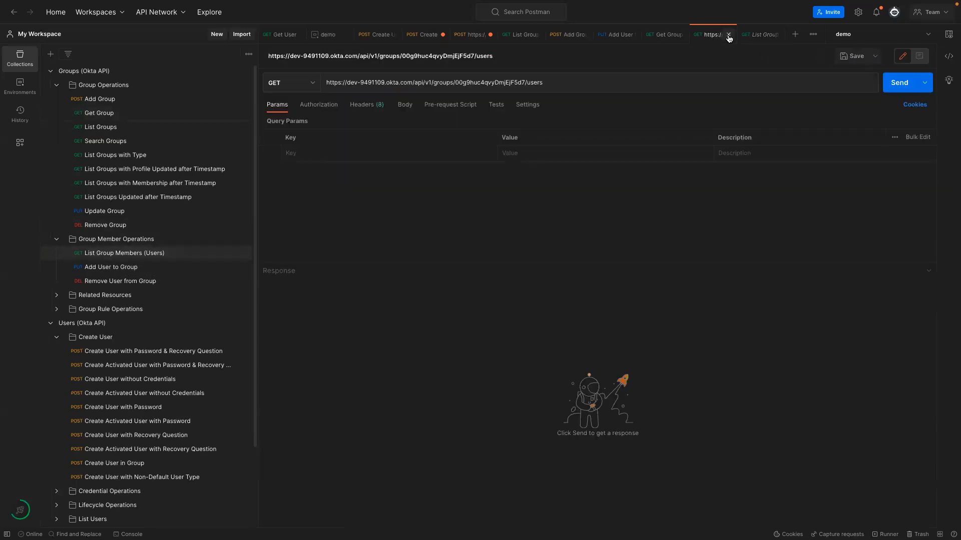
{"action": "left_click", "coordinate": [656, 35]}
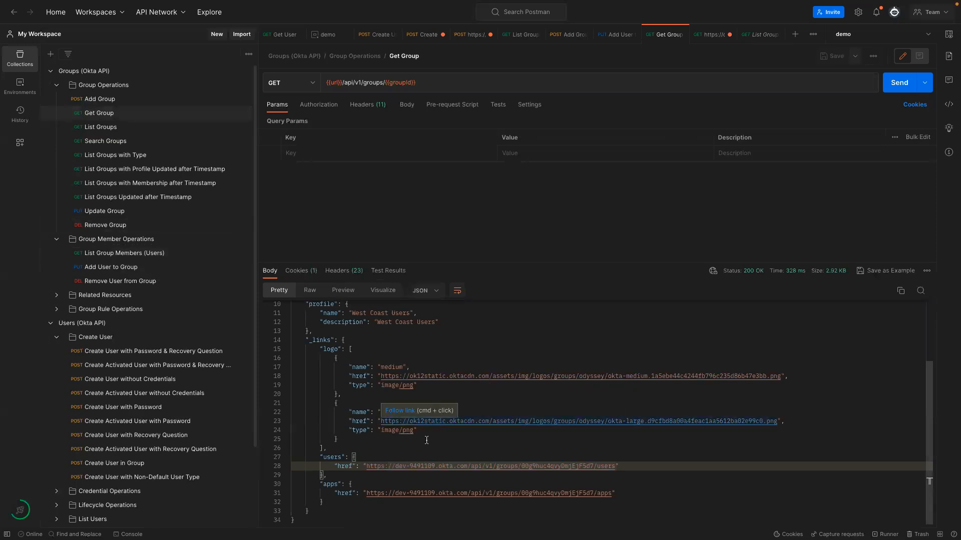
{"action": "left_click_drag", "start_coordinate": [616, 466], "coordinate": [365, 463]}
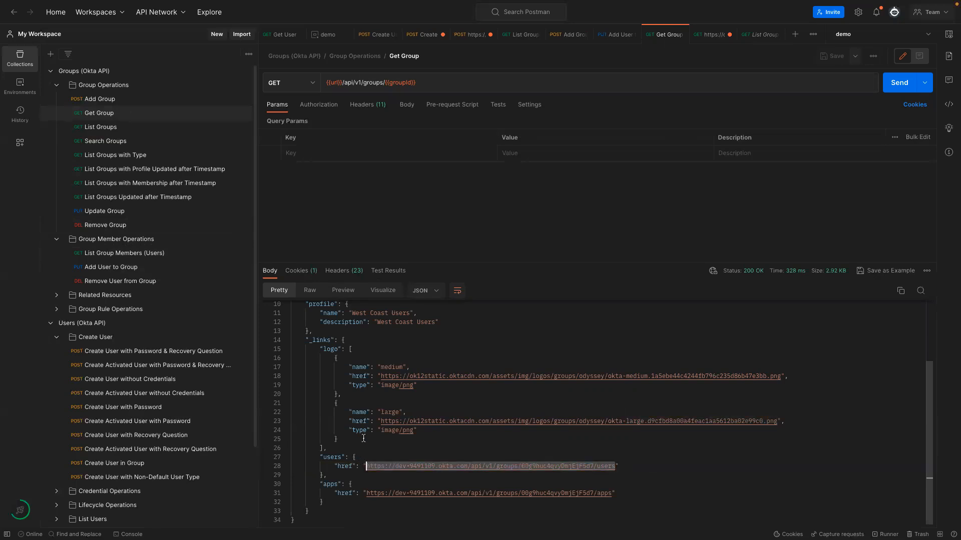
{"action": "scroll", "coordinate": [363, 439], "scroll_direction": "up", "scroll_amount": 3}
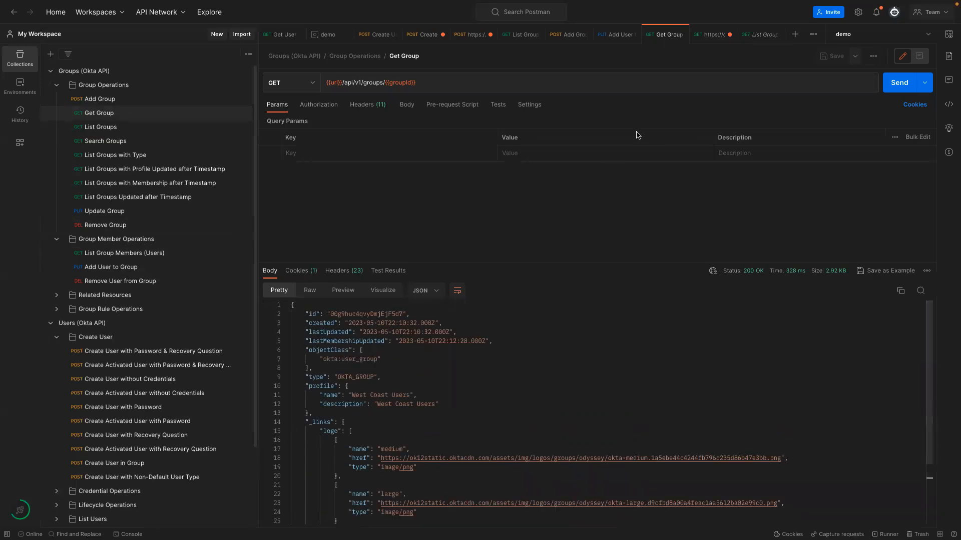
{"action": "left_click", "coordinate": [682, 34]}
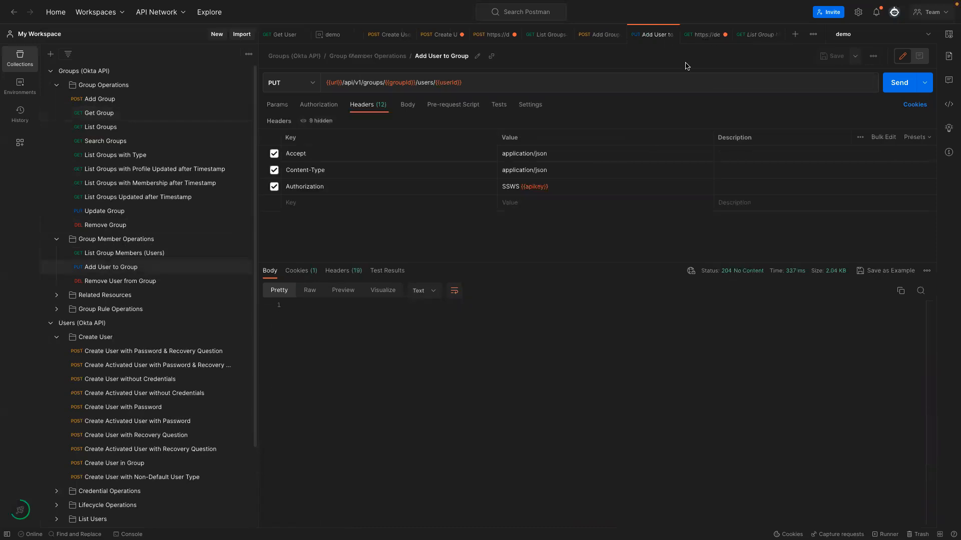
{"action": "left_click", "coordinate": [703, 35]}
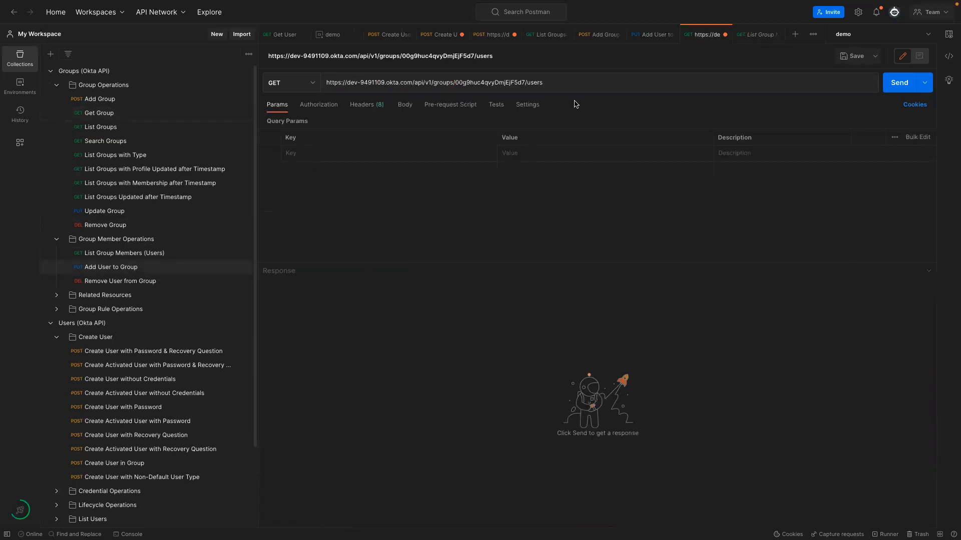
{"action": "left_click", "coordinate": [752, 35]}
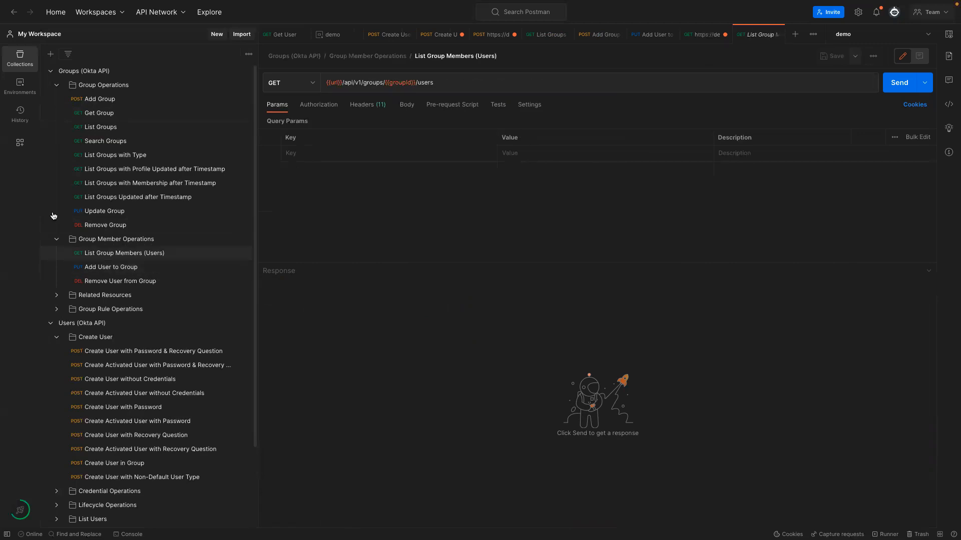
Send List Group Members (Users) and check the added user's id, ACTIVE status and login e-mail.
{"action": "left_click", "coordinate": [113, 258]}
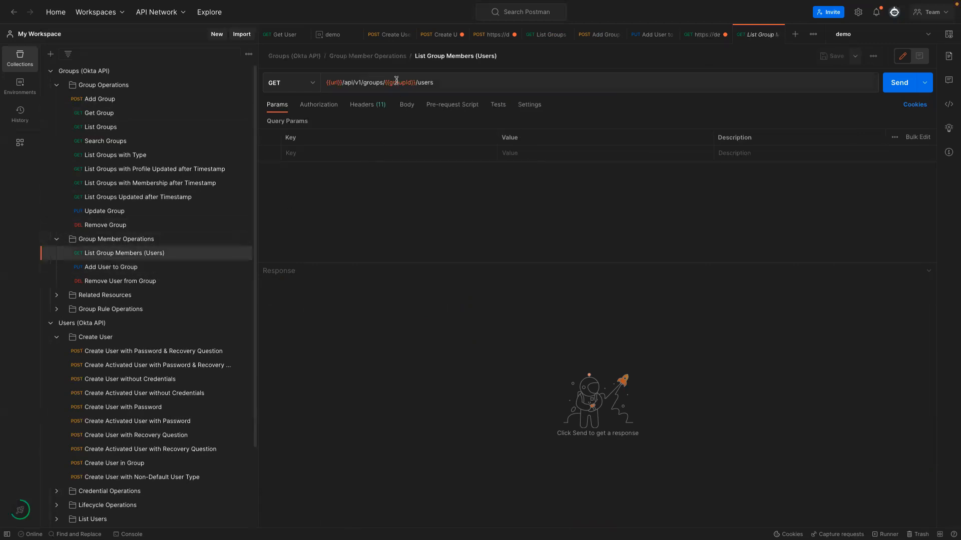
{"action": "mouse_move", "coordinate": [392, 83]}
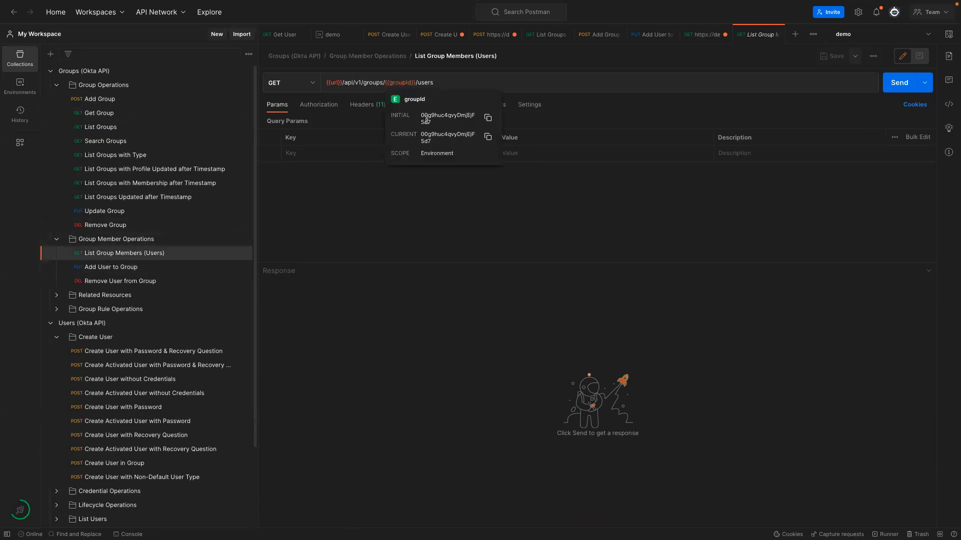
{"action": "left_click", "coordinate": [898, 85]}
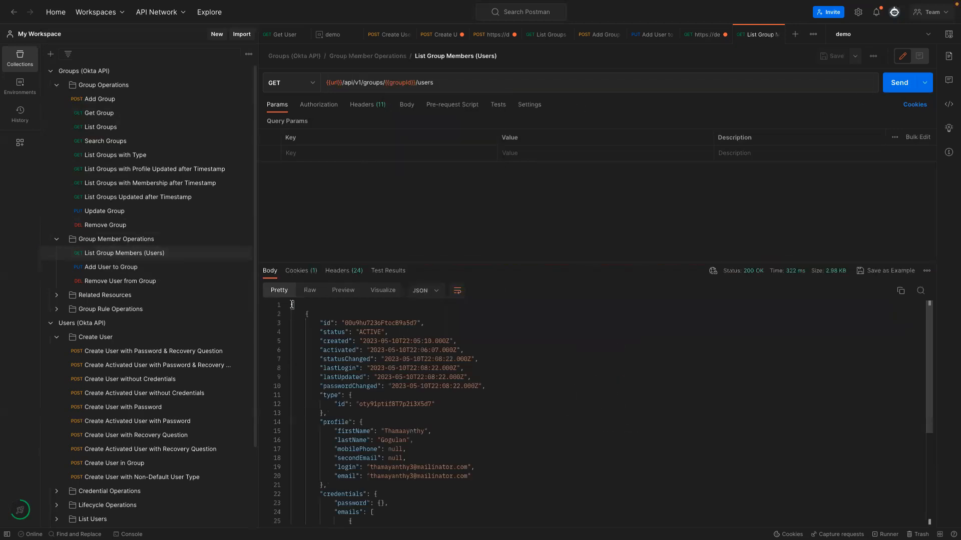
{"action": "left_click_drag", "start_coordinate": [322, 324], "coordinate": [426, 515]}
{"action": "left_click", "coordinate": [465, 451]}
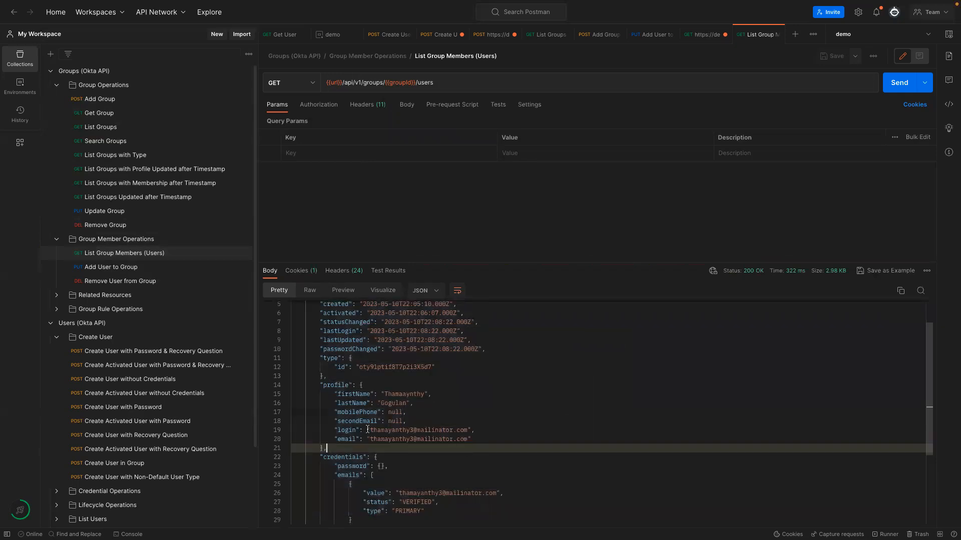
{"action": "left_click_drag", "start_coordinate": [370, 431], "coordinate": [467, 431]}
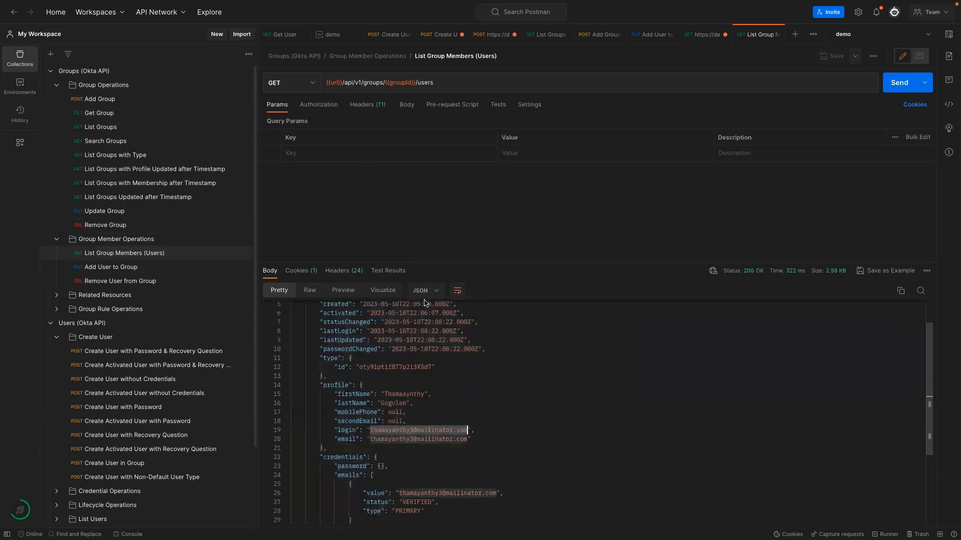
{"action": "scroll", "coordinate": [429, 348], "scroll_direction": "up", "scroll_amount": 2}
{"action": "left_click", "coordinate": [351, 323]}
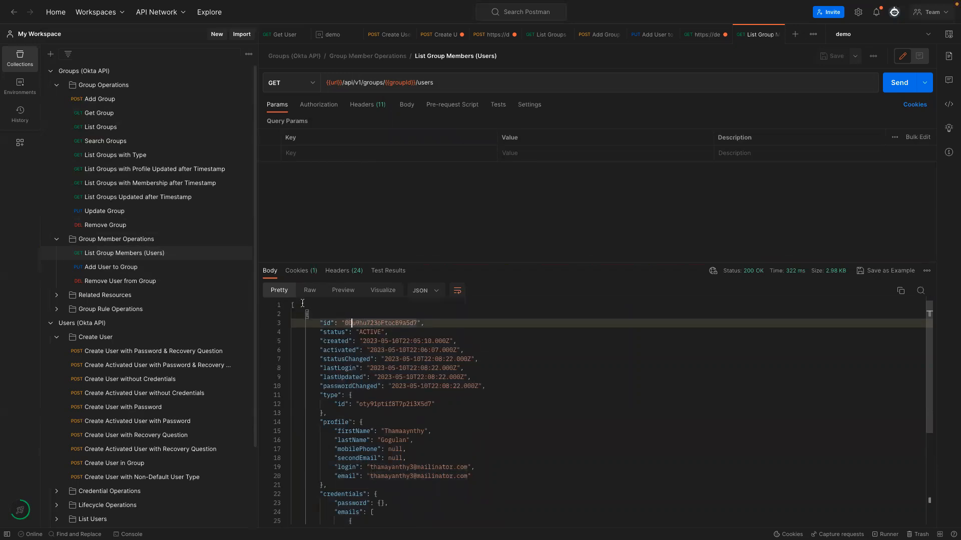
{"action": "key", "text": "ctrl+Left"}
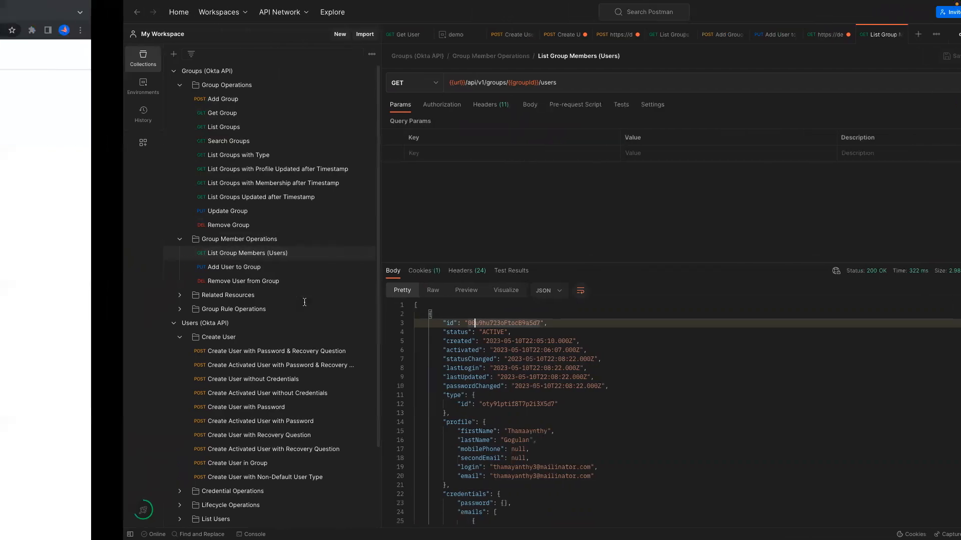
Open West Coast Users in the refreshed groups list and confirm its single Active member.
{"action": "left_click", "coordinate": [44, 156]}
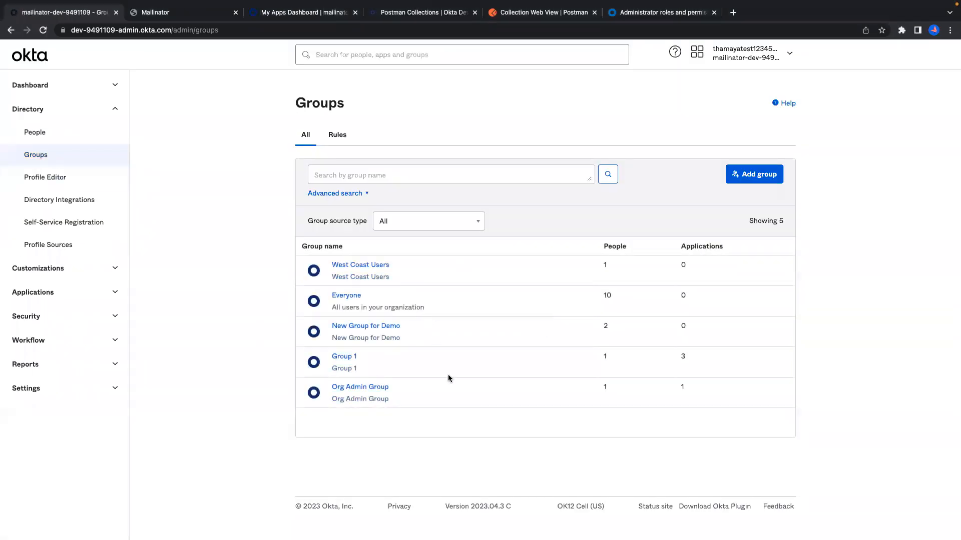
{"action": "left_click_drag", "start_coordinate": [400, 269], "coordinate": [325, 266]}
{"action": "left_click", "coordinate": [365, 265]}
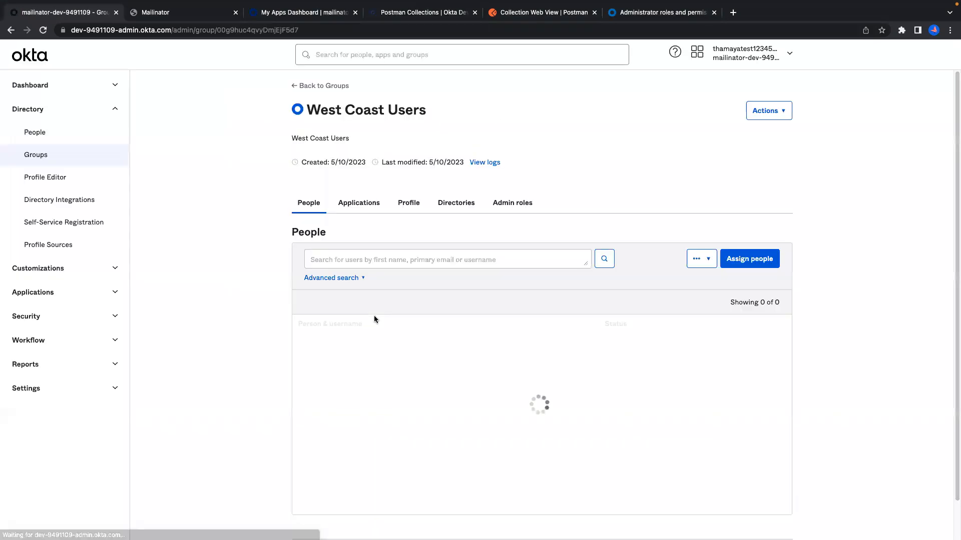
{"action": "left_click_drag", "start_coordinate": [440, 351], "coordinate": [298, 341]}
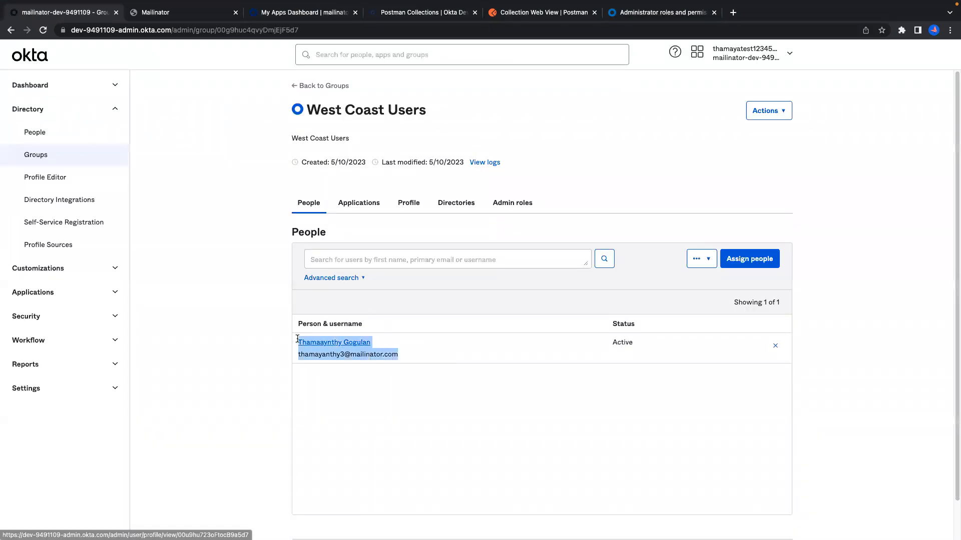
{"action": "key", "text": "ctrl+Right"}
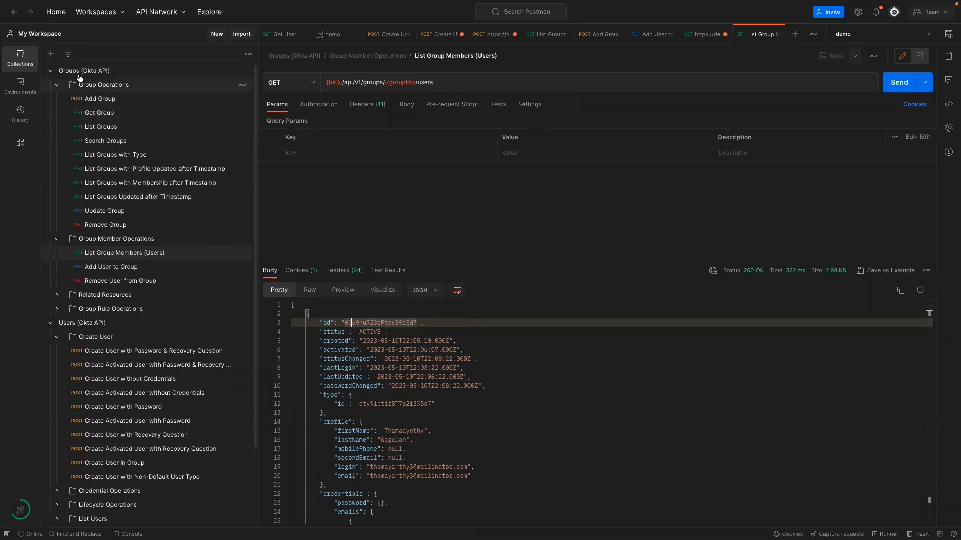
Collapse and re-expand the Groups (Okta API) collection, then return to the browser's Collection Web View page.
{"action": "left_click", "coordinate": [51, 72]}
{"action": "left_click", "coordinate": [50, 71]}
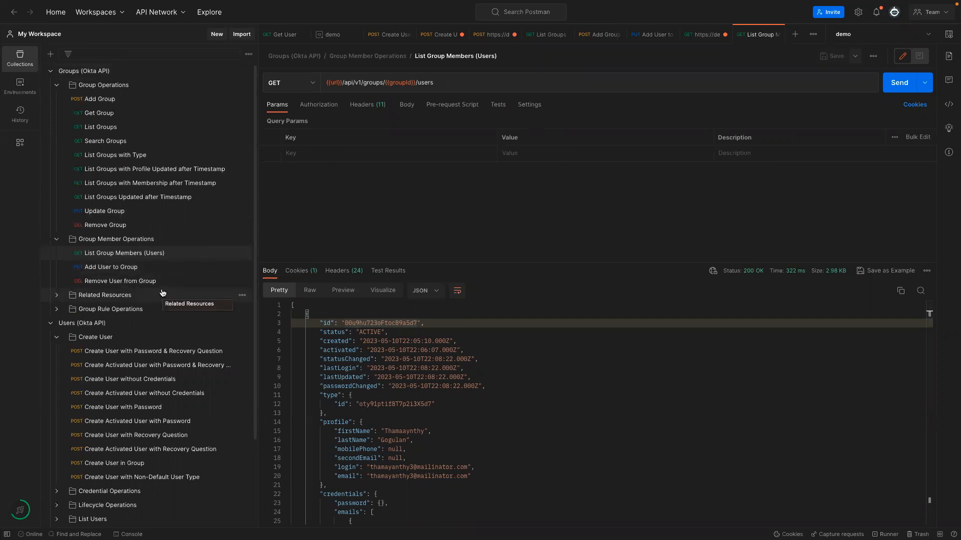
{"action": "key", "text": "ctrl+Left"}
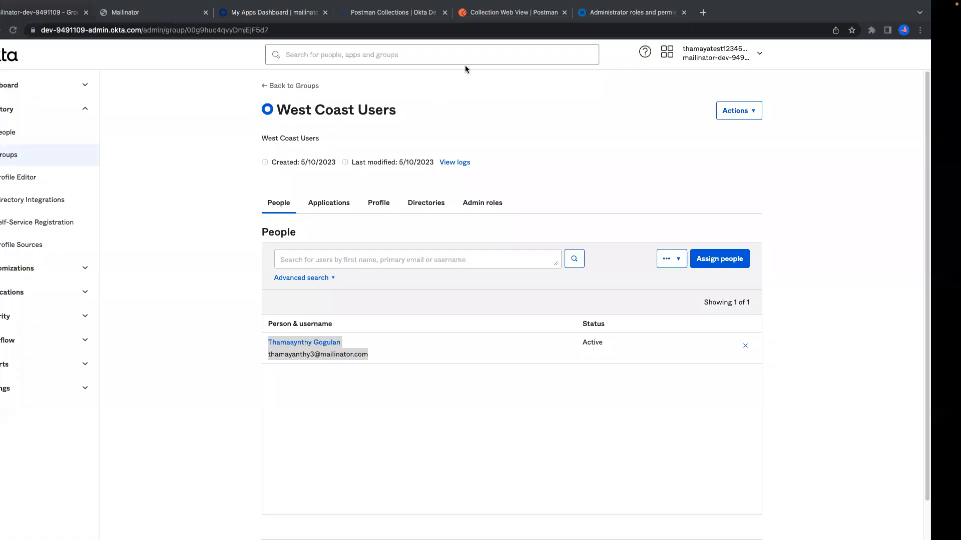
{"action": "left_click", "coordinate": [506, 14]}
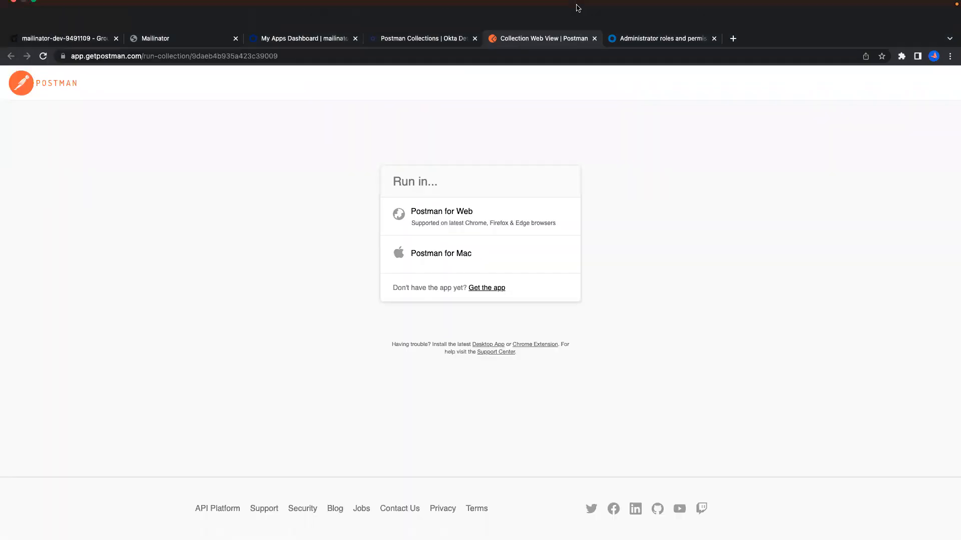
Close the collection run page and scan the Okta Postman Collections list from Administrator Roles down.
{"action": "left_click", "coordinate": [594, 38]}
{"action": "left_click", "coordinate": [416, 38]}
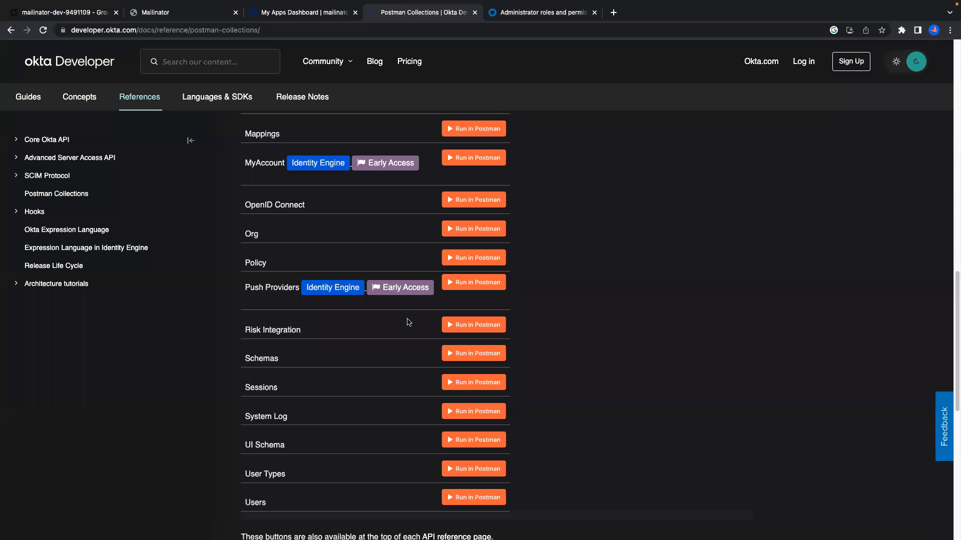
{"action": "scroll", "coordinate": [271, 306], "scroll_direction": "up", "scroll_amount": 15}
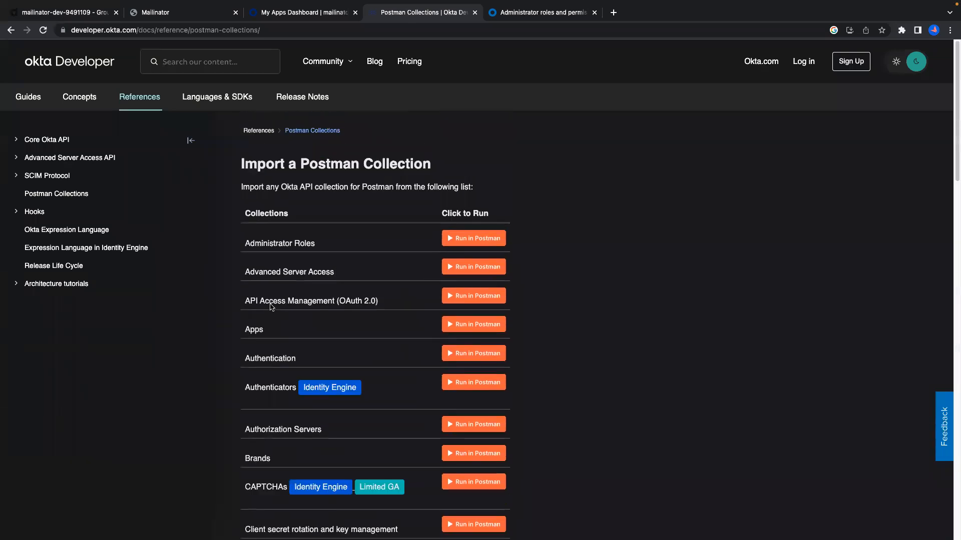
{"action": "left_click_drag", "start_coordinate": [233, 242], "coordinate": [349, 277]}
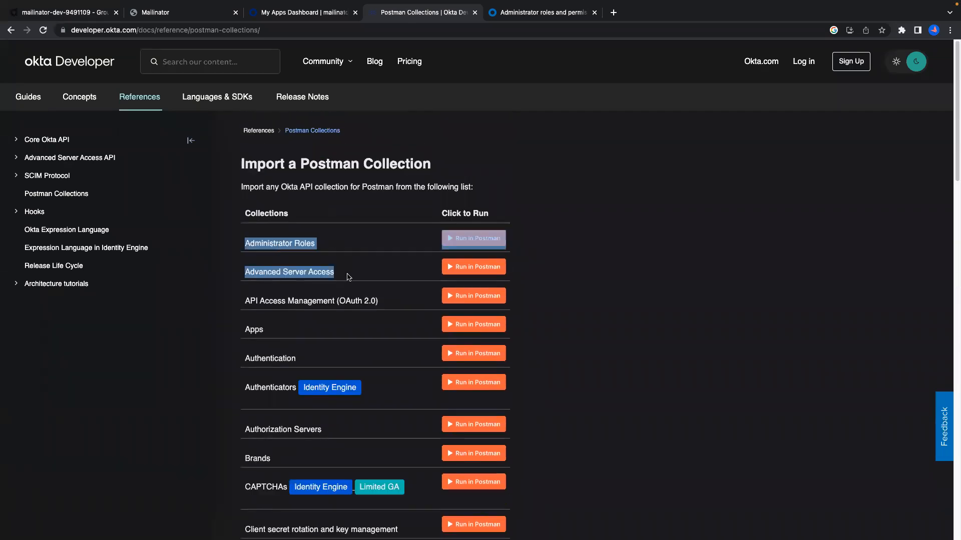
{"action": "left_click", "coordinate": [240, 289]}
{"action": "scroll", "coordinate": [247, 318], "scroll_direction": "down", "scroll_amount": 2}
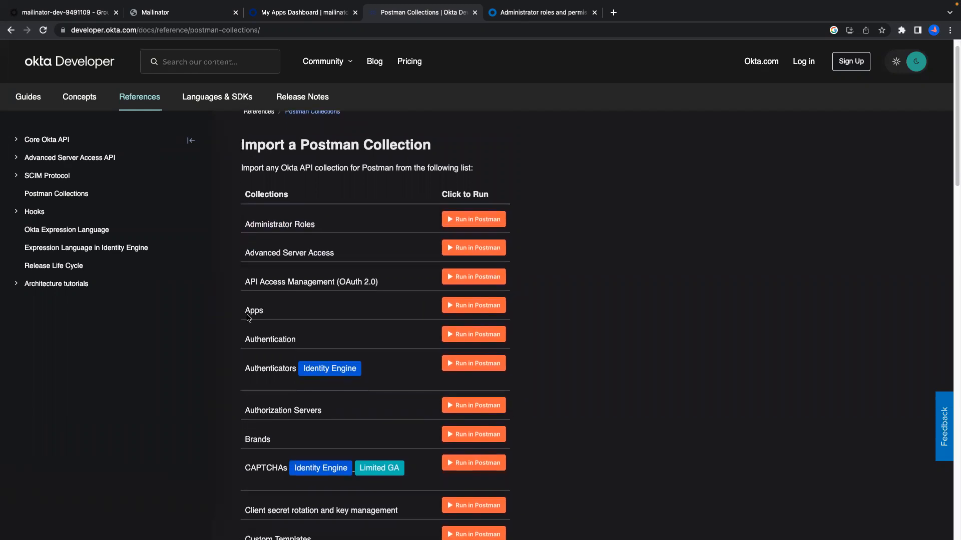
{"action": "scroll", "coordinate": [248, 318], "scroll_direction": "down", "scroll_amount": 1}
{"action": "left_click_drag", "start_coordinate": [237, 209], "coordinate": [386, 209]}
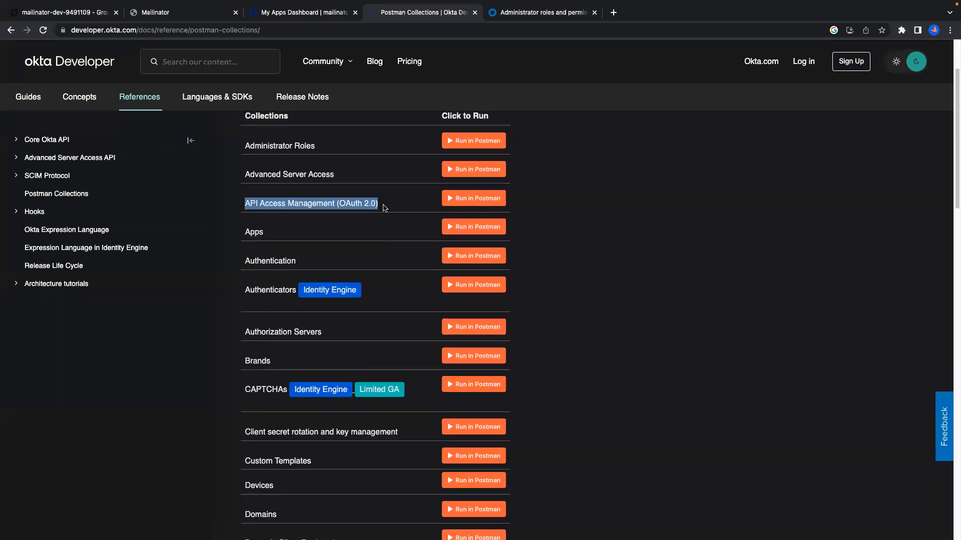
{"action": "scroll", "coordinate": [311, 288], "scroll_direction": "down", "scroll_amount": 1}
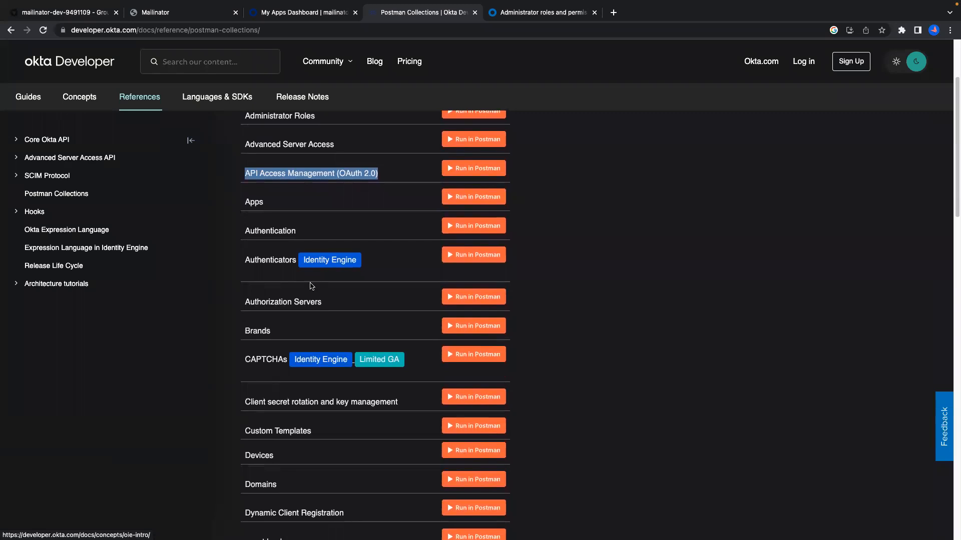
{"action": "left_click_drag", "start_coordinate": [247, 212], "coordinate": [302, 206]}
{"action": "scroll", "coordinate": [291, 347], "scroll_direction": "down", "scroll_amount": 10}
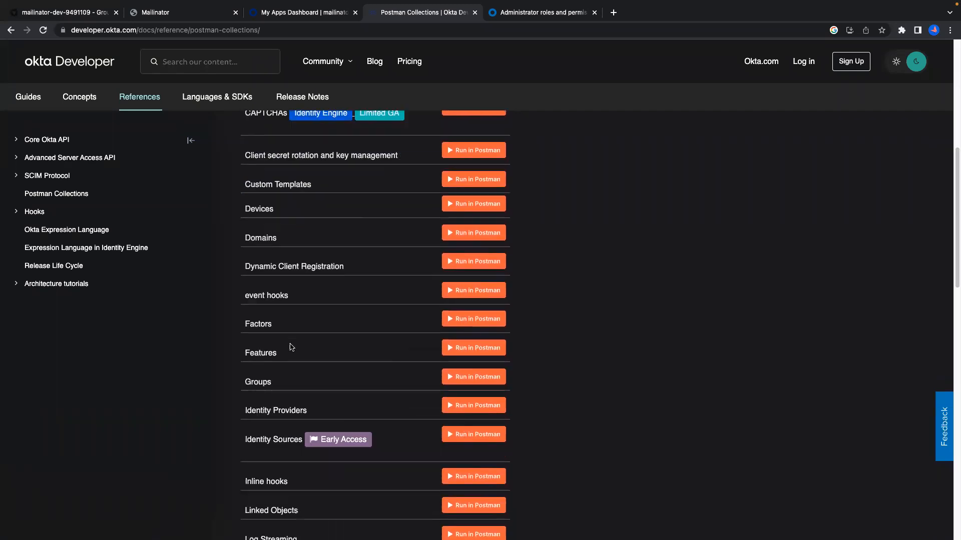
{"action": "scroll", "coordinate": [292, 347], "scroll_direction": "down", "scroll_amount": 10}
{"action": "scroll", "coordinate": [292, 347], "scroll_direction": "up", "scroll_amount": 10}
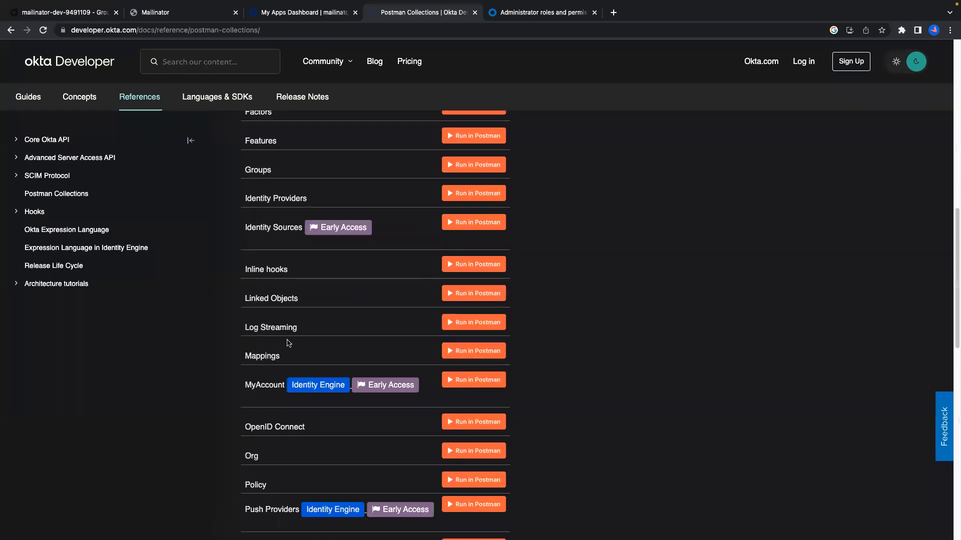
Review the Inline hooks, Schemas through User Types, Push Providers and Identity Sources collection entries.
{"action": "left_click_drag", "start_coordinate": [243, 271], "coordinate": [281, 270]}
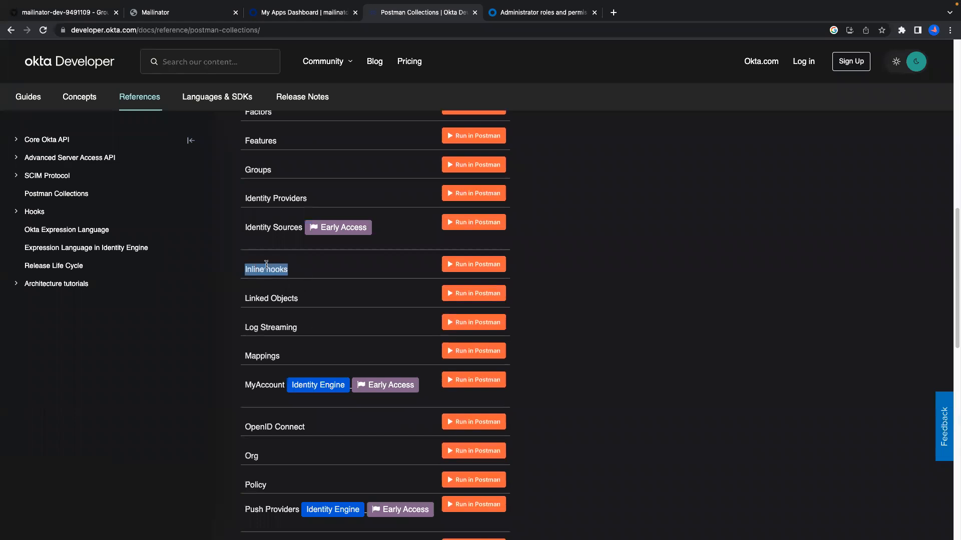
{"action": "left_click", "coordinate": [240, 275]}
{"action": "triple_click", "coordinate": [253, 270]}
{"action": "scroll", "coordinate": [355, 278], "scroll_direction": "down", "scroll_amount": 6}
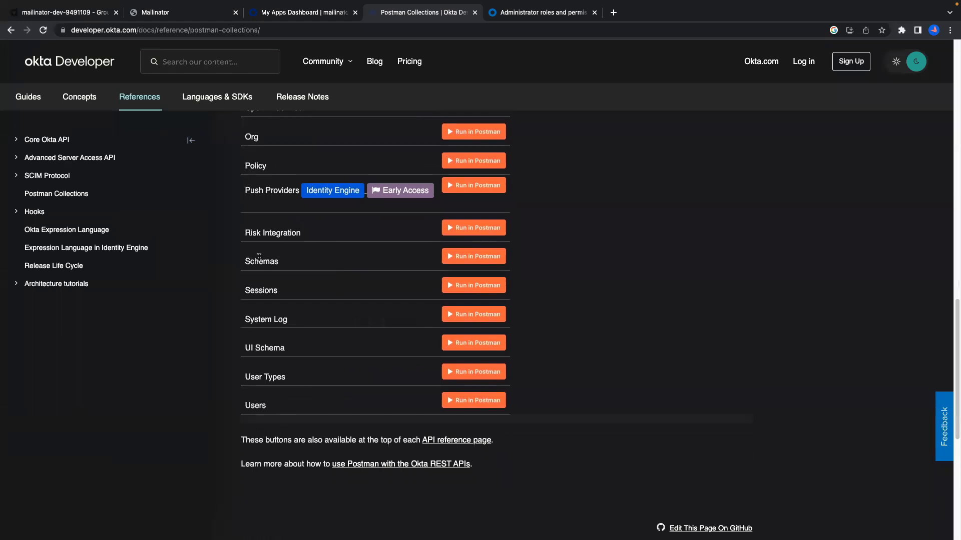
{"action": "left_click_drag", "start_coordinate": [236, 265], "coordinate": [294, 383]}
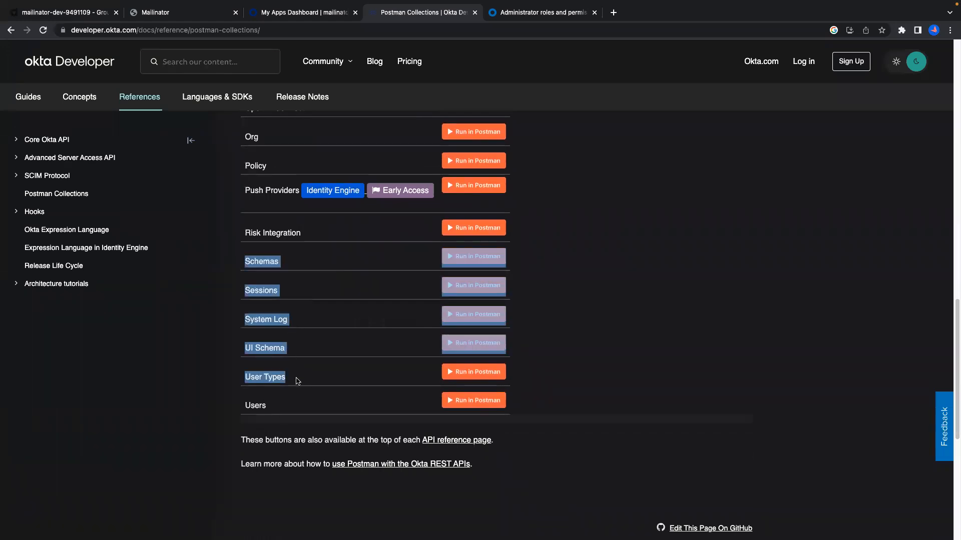
{"action": "scroll", "coordinate": [280, 350], "scroll_direction": "up", "scroll_amount": 1}
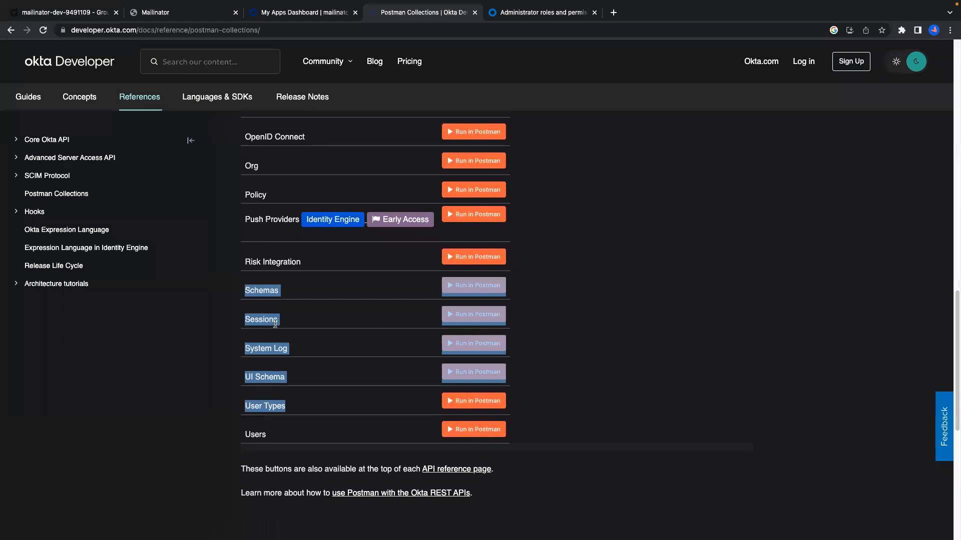
{"action": "left_click_drag", "start_coordinate": [585, 229], "coordinate": [215, 225]}
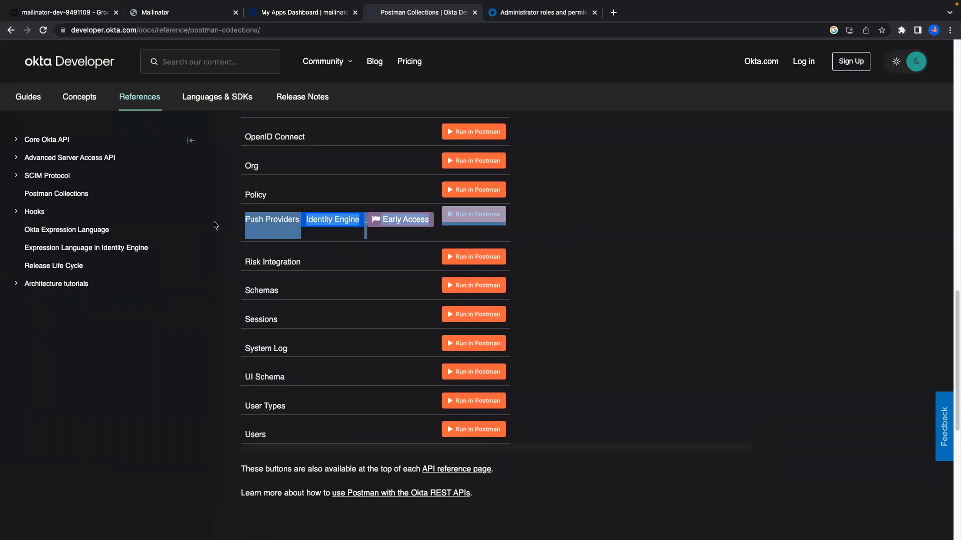
{"action": "scroll", "coordinate": [284, 308], "scroll_direction": "up", "scroll_amount": 10}
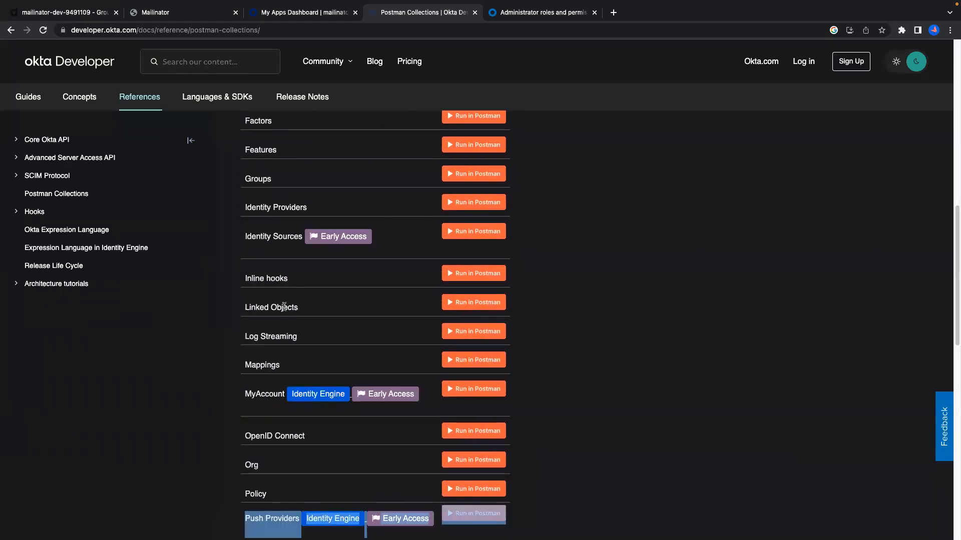
{"action": "left_click_drag", "start_coordinate": [222, 247], "coordinate": [579, 261]}
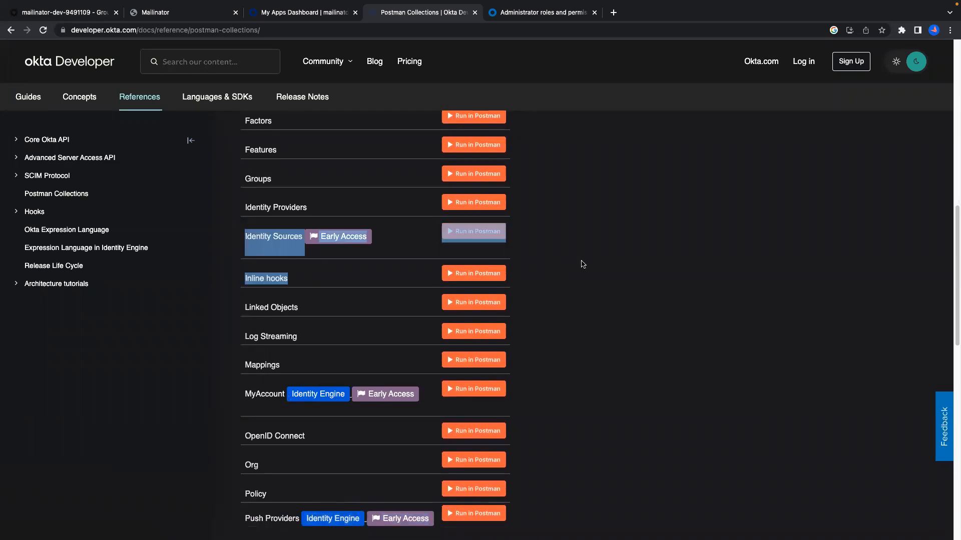
{"action": "scroll", "coordinate": [554, 297], "scroll_direction": "up", "scroll_amount": 1}
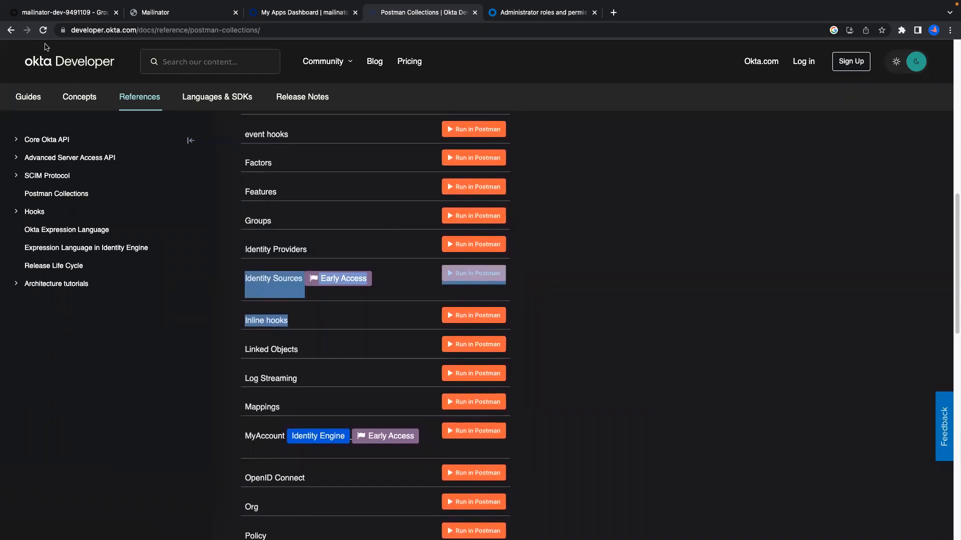
Return to the West Coast Users group page and expand the Security navigation section.
{"action": "left_click", "coordinate": [66, 13]}
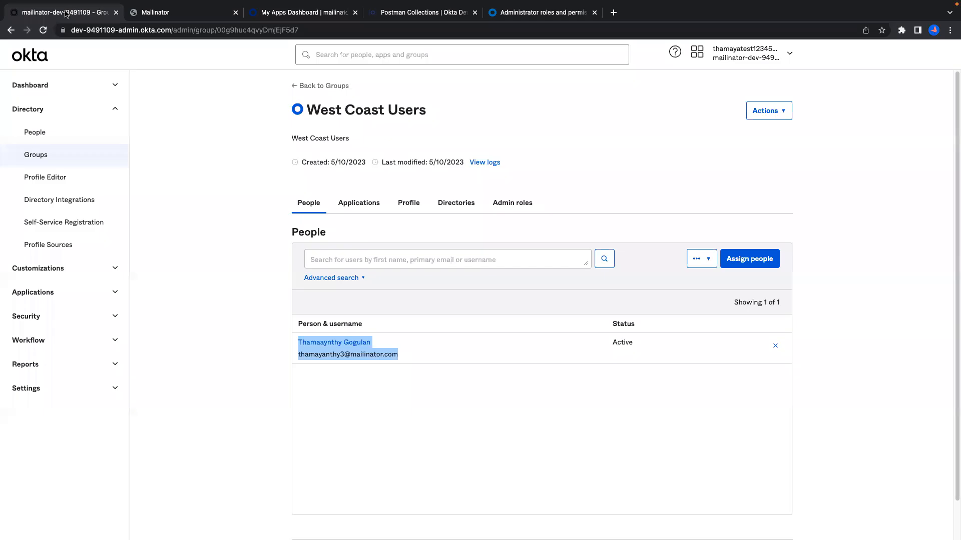
{"action": "left_click", "coordinate": [51, 296]}
{"action": "left_click", "coordinate": [52, 296]}
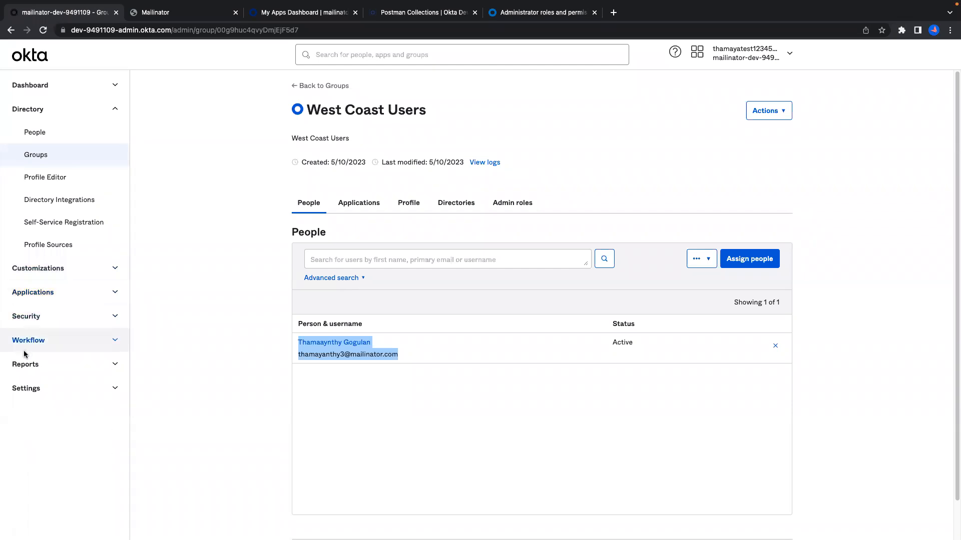
{"action": "left_click", "coordinate": [44, 320]}
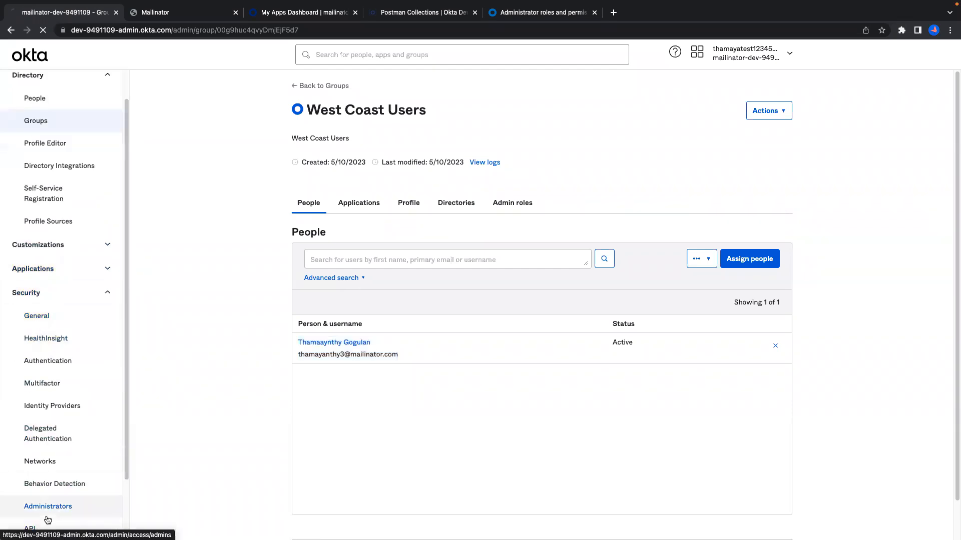
Check the existing API tokens, then list individual admins and their roles on the Administrators page.
{"action": "left_click", "coordinate": [55, 525]}
{"action": "left_click", "coordinate": [404, 136]}
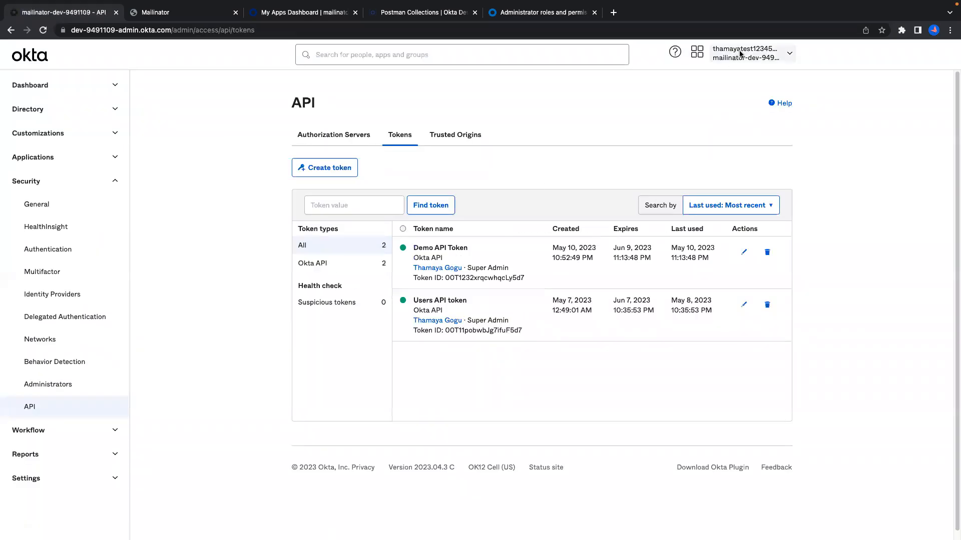
{"action": "left_click", "coordinate": [56, 389]}
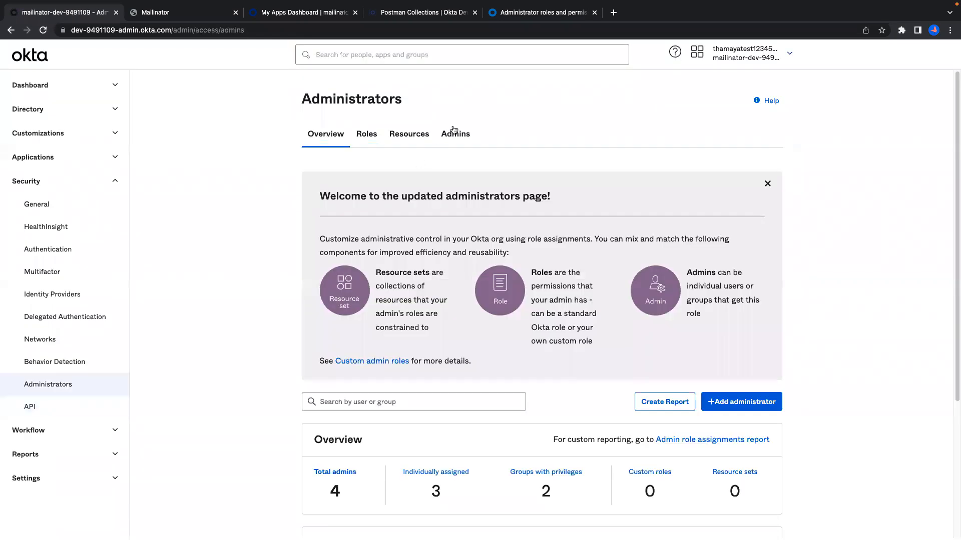
{"action": "left_click", "coordinate": [456, 133]}
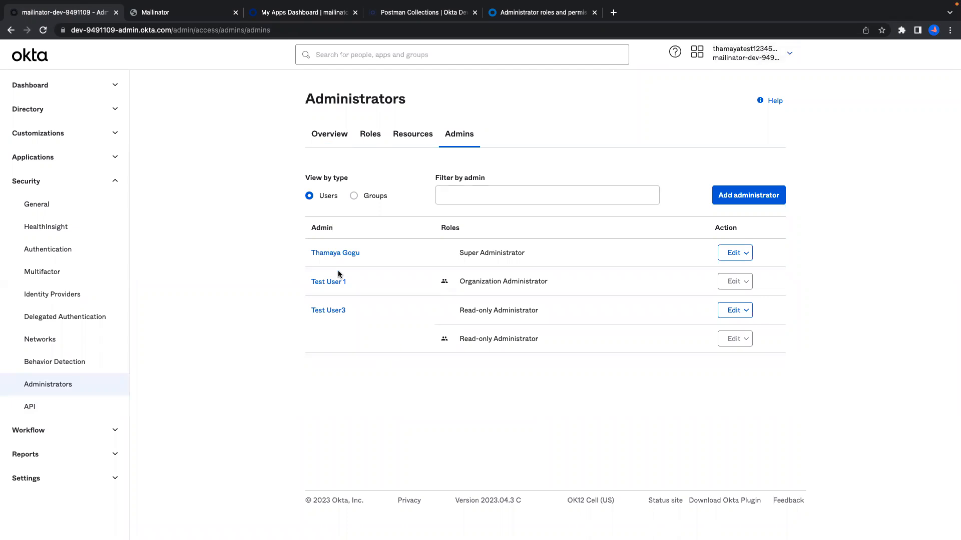
{"action": "left_click", "coordinate": [335, 254]}
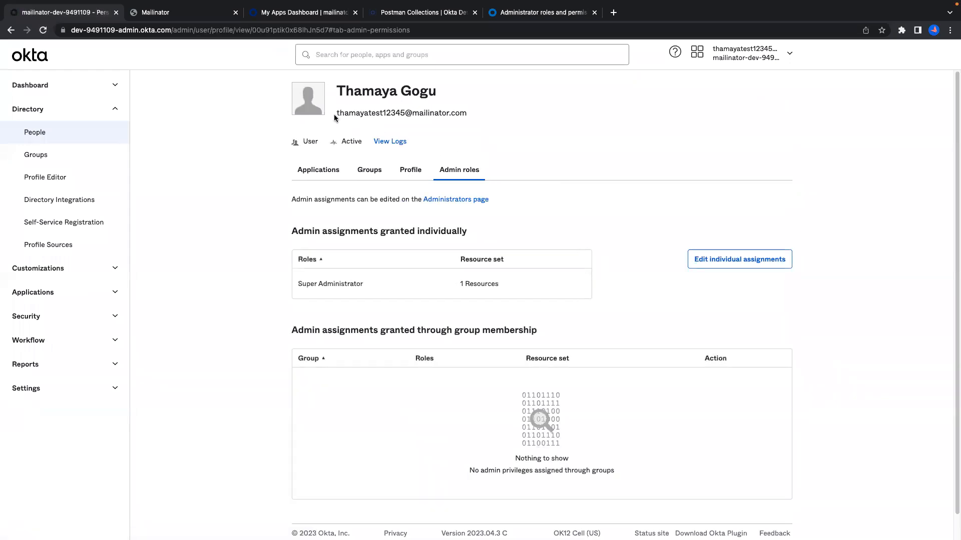
{"action": "left_click_drag", "start_coordinate": [356, 113], "coordinate": [445, 122]}
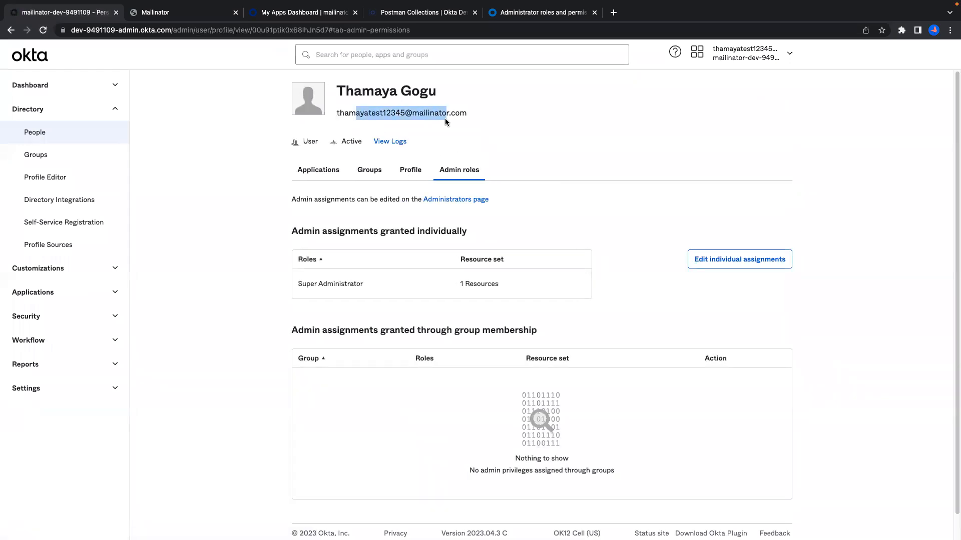
{"action": "left_click", "coordinate": [11, 31]}
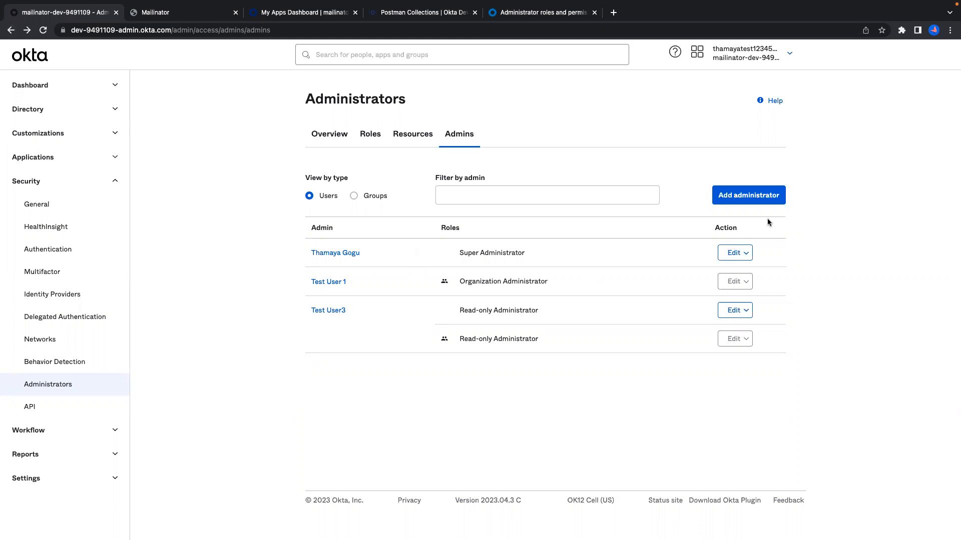
{"action": "left_click_drag", "start_coordinate": [296, 98], "coordinate": [537, 340]}
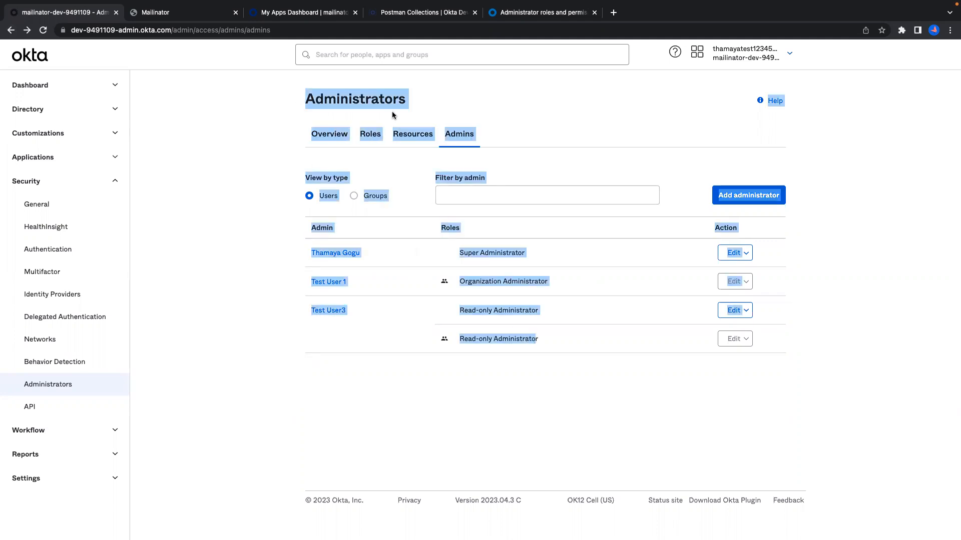
{"action": "left_click", "coordinate": [539, 16]}
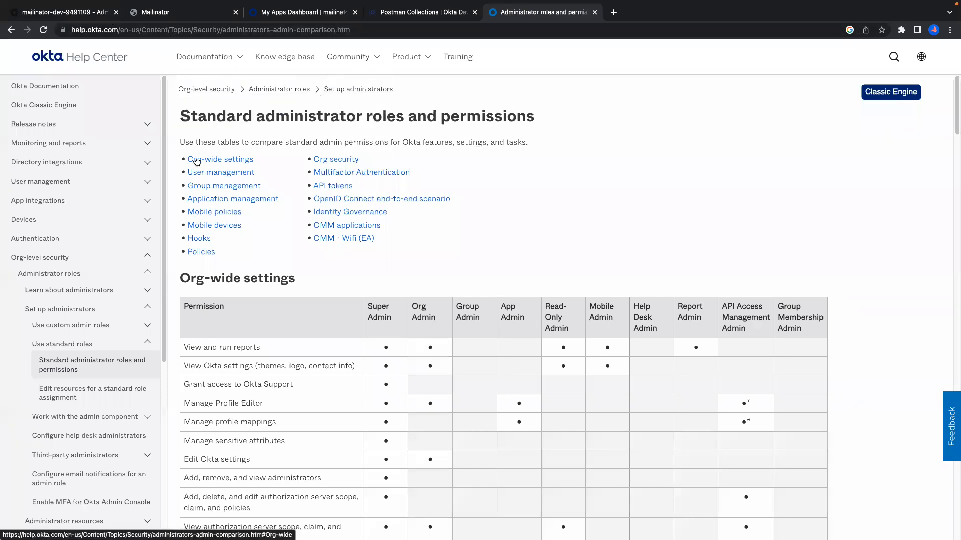
{"action": "left_click_drag", "start_coordinate": [176, 120], "coordinate": [539, 125]}
{"action": "scroll", "coordinate": [576, 217], "scroll_direction": "down", "scroll_amount": 3}
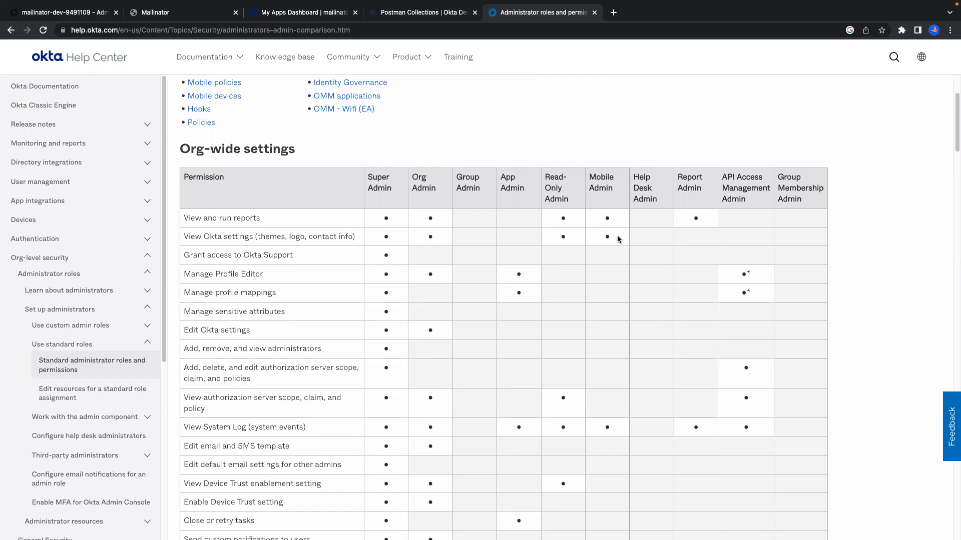
{"action": "scroll", "coordinate": [620, 231], "scroll_direction": "down", "scroll_amount": 5}
{"action": "scroll", "coordinate": [621, 229], "scroll_direction": "down", "scroll_amount": 8}
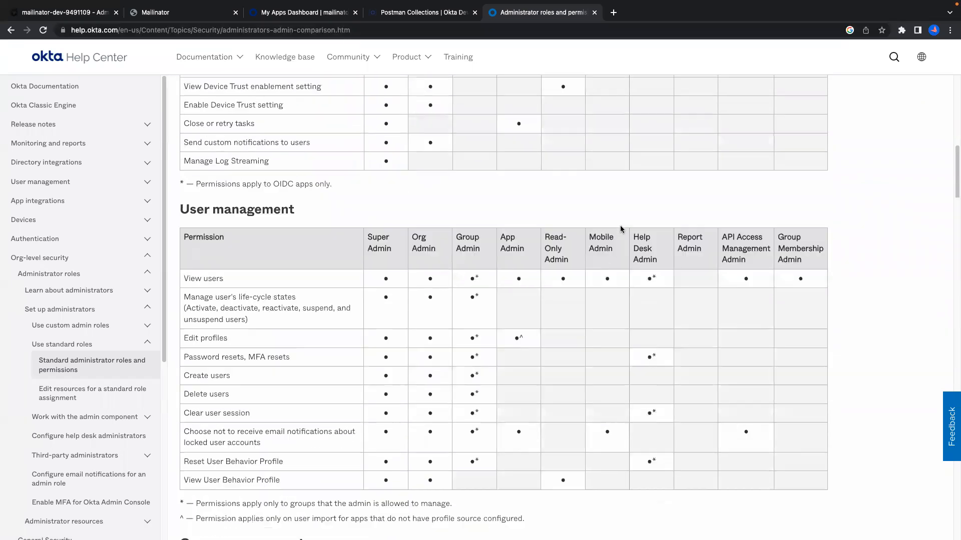
{"action": "scroll", "coordinate": [621, 229], "scroll_direction": "up", "scroll_amount": 15}
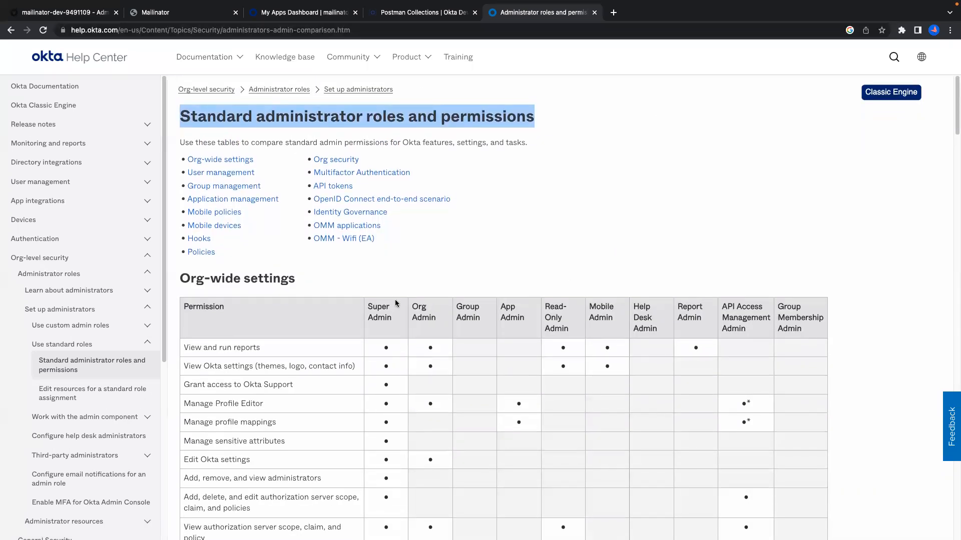
{"action": "left_click_drag", "start_coordinate": [412, 306], "coordinate": [436, 323]}
{"action": "scroll", "coordinate": [432, 317], "scroll_direction": "down", "scroll_amount": 3}
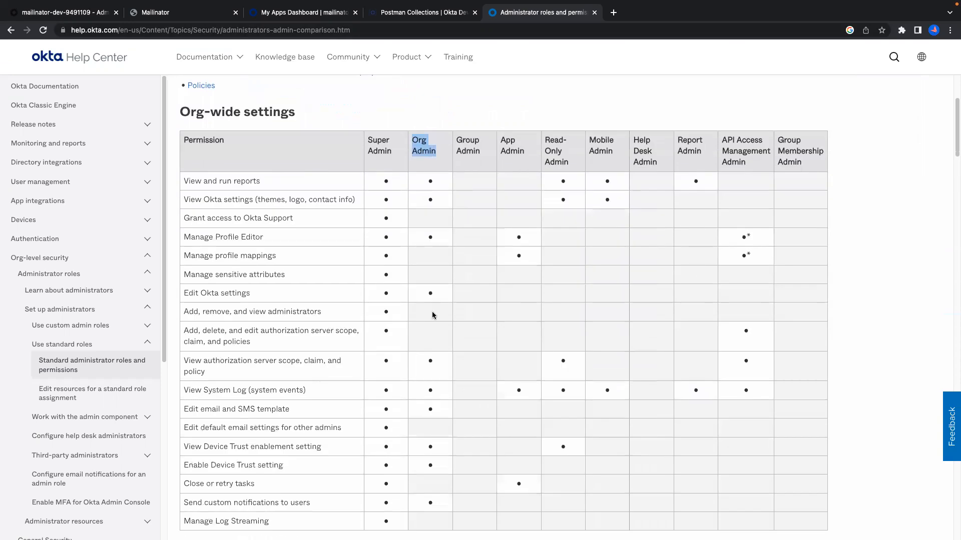
{"action": "scroll", "coordinate": [433, 314], "scroll_direction": "down", "scroll_amount": 6}
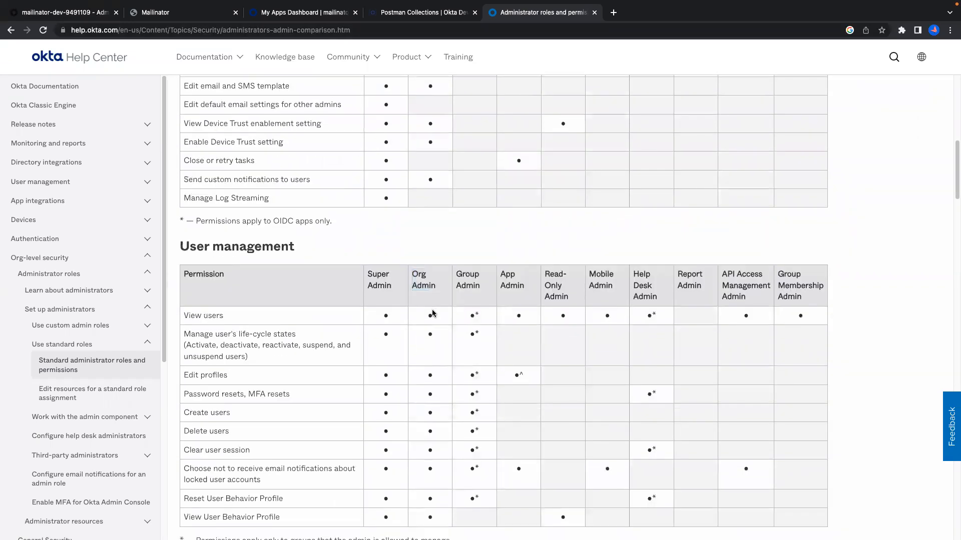
{"action": "scroll", "coordinate": [434, 313], "scroll_direction": "down", "scroll_amount": 6}
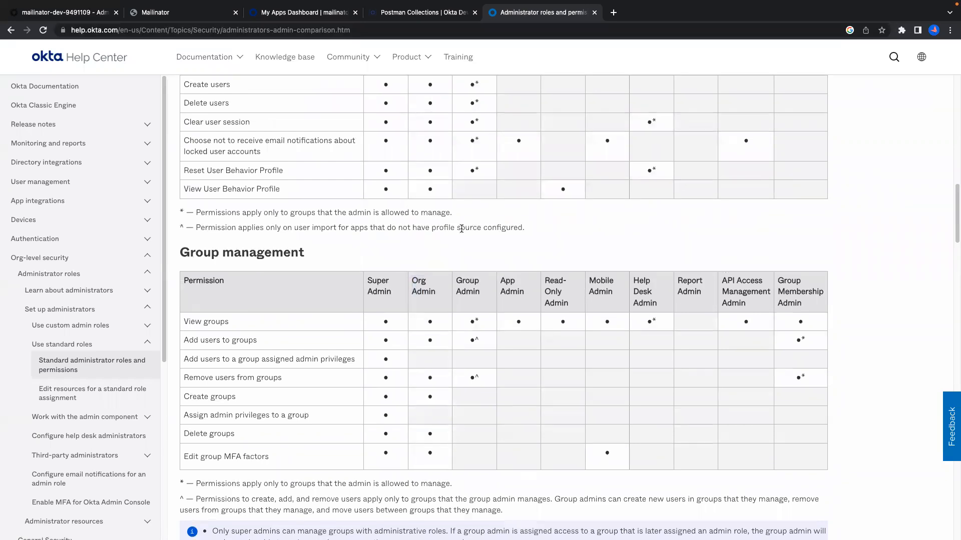
{"action": "scroll", "coordinate": [461, 231], "scroll_direction": "up", "scroll_amount": 4}
{"action": "scroll", "coordinate": [462, 231], "scroll_direction": "up", "scroll_amount": 2}
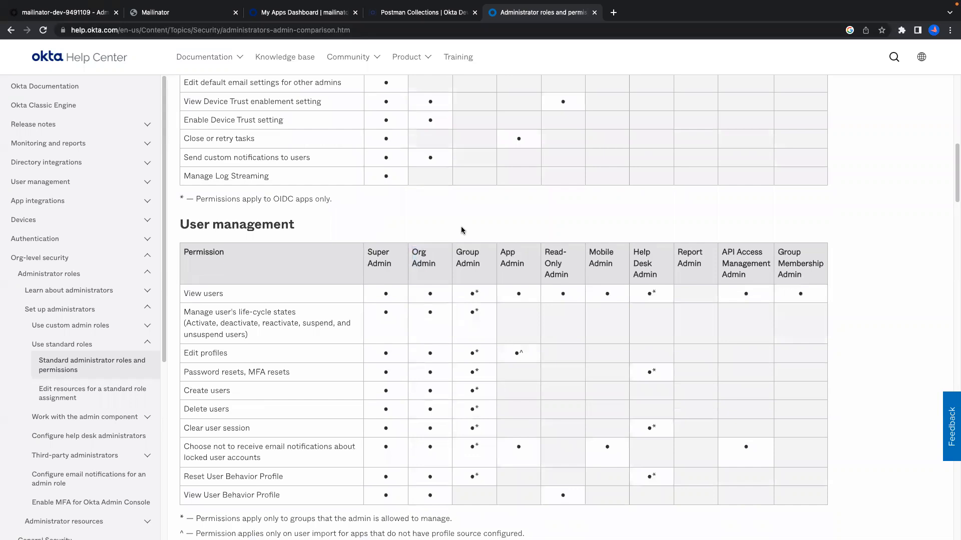
{"action": "scroll", "coordinate": [460, 230], "scroll_direction": "up", "scroll_amount": 8}
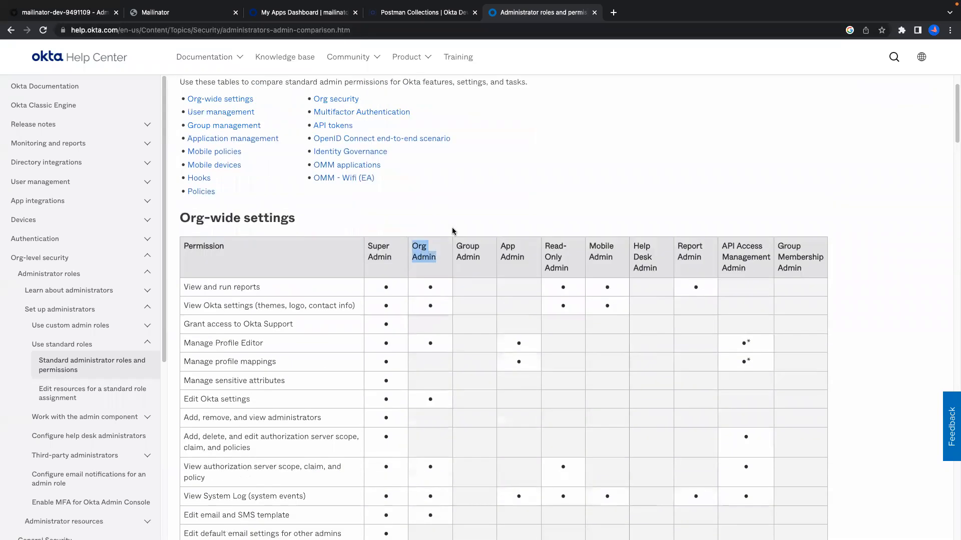
{"action": "left_click", "coordinate": [427, 250]}
Compare the Org Admin and Read-Only Admin column headings in the Help Center permissions table.
{"action": "left_click_drag", "start_coordinate": [412, 246], "coordinate": [438, 262]}
{"action": "left_click", "coordinate": [419, 254]}
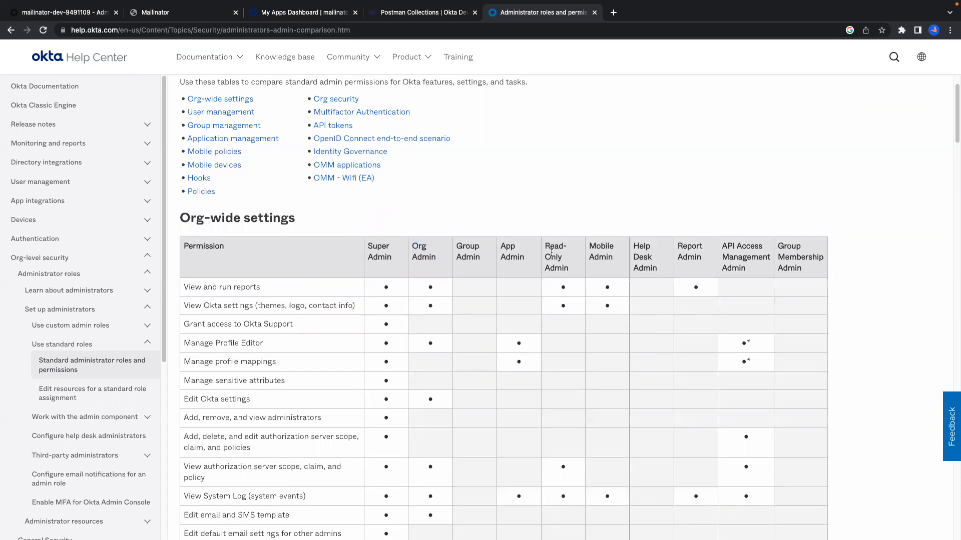
{"action": "left_click_drag", "start_coordinate": [545, 245], "coordinate": [569, 271]}
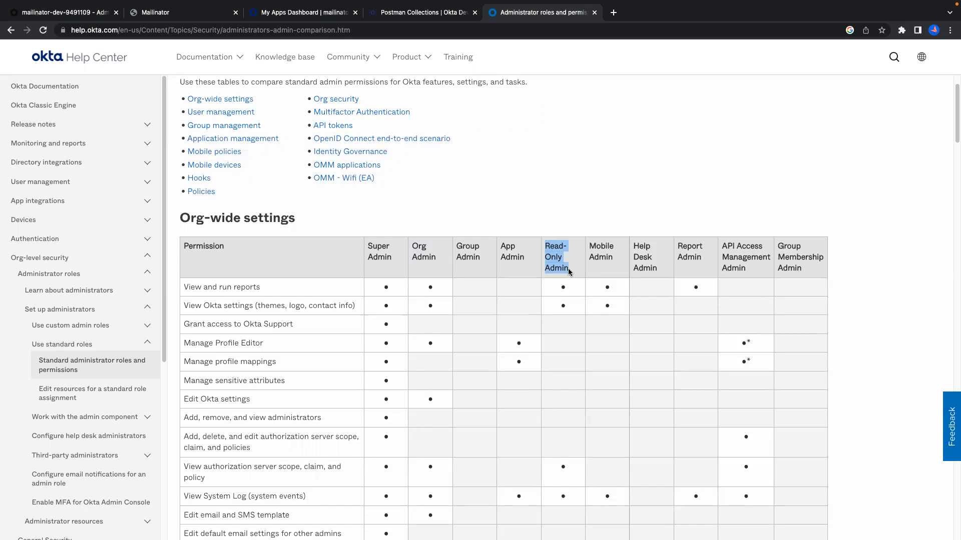
{"action": "left_click_drag", "start_coordinate": [545, 246], "coordinate": [569, 267]}
{"action": "left_click", "coordinate": [562, 263]}
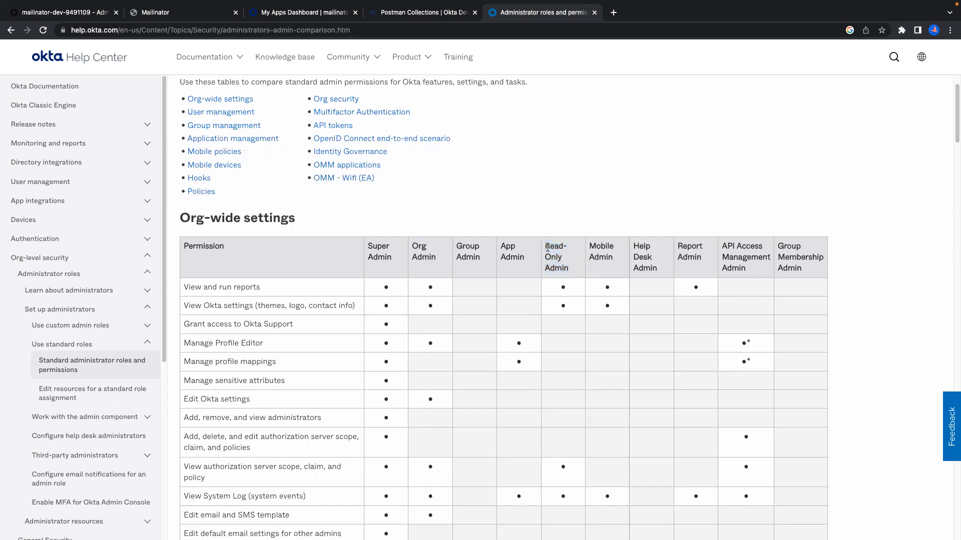
{"action": "left_click_drag", "start_coordinate": [545, 247], "coordinate": [568, 268]}
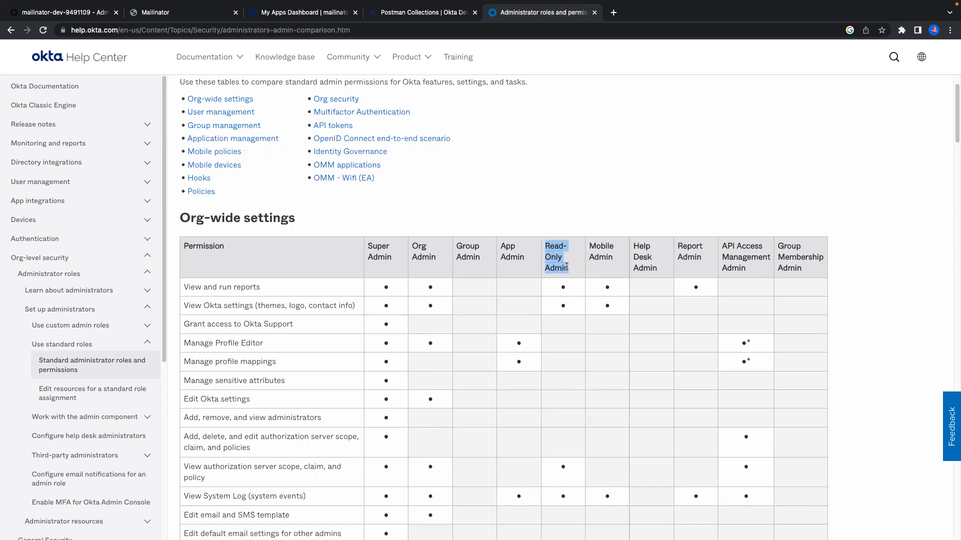
{"action": "scroll", "coordinate": [446, 297], "scroll_direction": "down", "scroll_amount": 7}
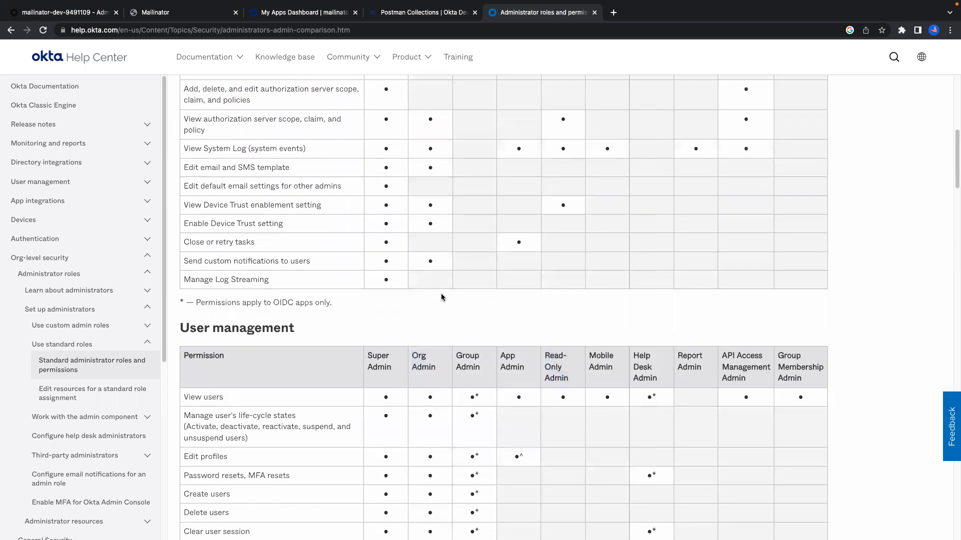
{"action": "scroll", "coordinate": [441, 297], "scroll_direction": "up", "scroll_amount": 7}
{"action": "scroll", "coordinate": [370, 305], "scroll_direction": "up", "scroll_amount": 1}
Scan all role columns' permissions, then return to the admin console's Administrators page.
{"action": "left_click_drag", "start_coordinate": [368, 305], "coordinate": [806, 334]}
{"action": "scroll", "coordinate": [678, 354], "scroll_direction": "down", "scroll_amount": 16}
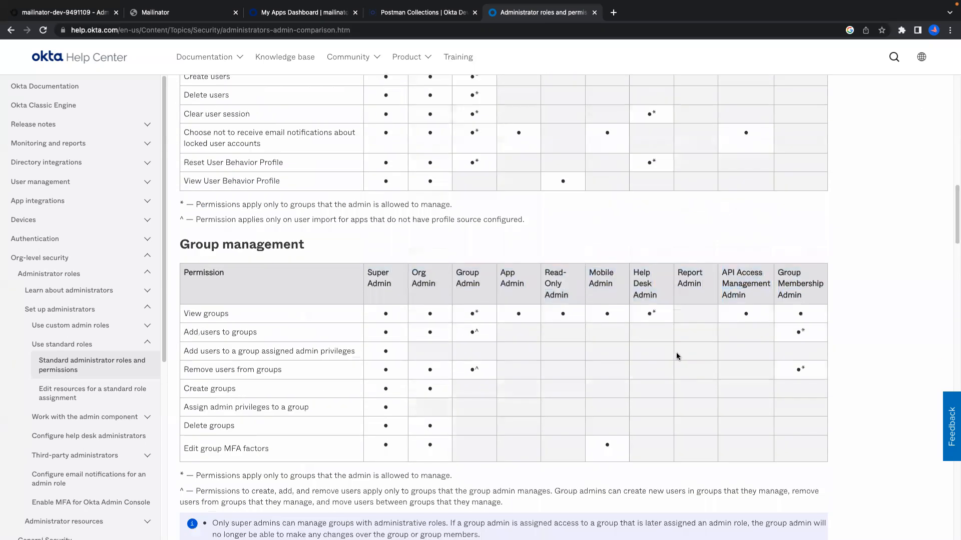
{"action": "scroll", "coordinate": [676, 354], "scroll_direction": "down", "scroll_amount": 20}
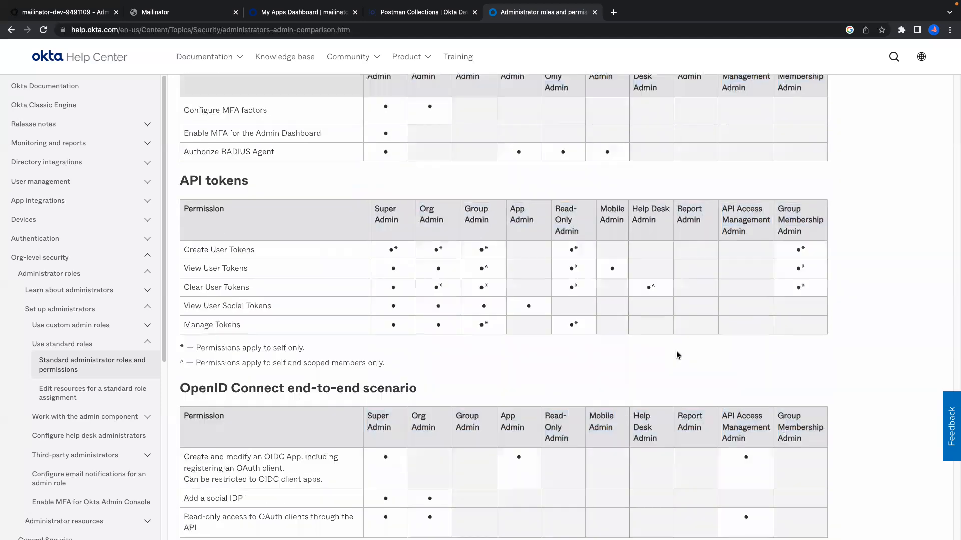
{"action": "scroll", "coordinate": [676, 353], "scroll_direction": "down", "scroll_amount": 10}
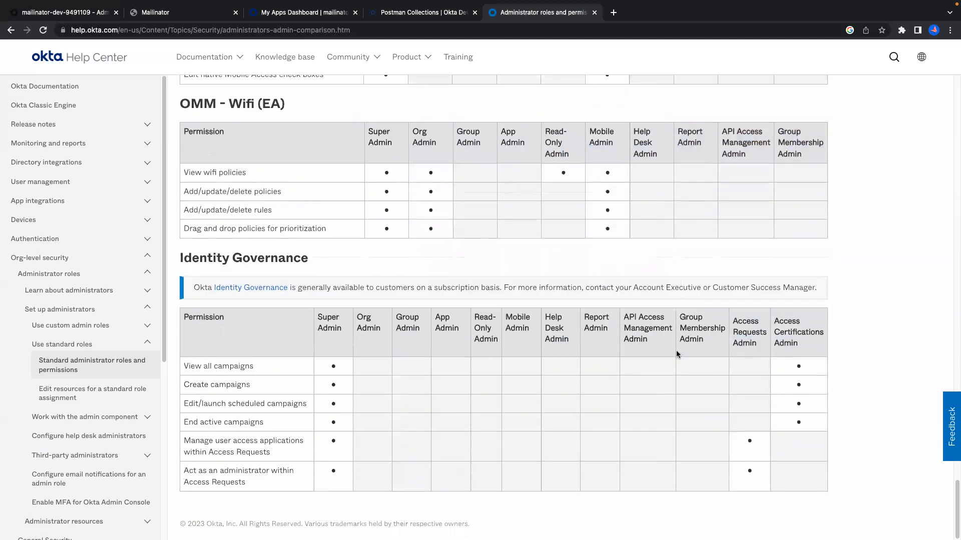
{"action": "scroll", "coordinate": [676, 352], "scroll_direction": "up", "scroll_amount": 20}
{"action": "scroll", "coordinate": [221, 100], "scroll_direction": "up", "scroll_amount": 4}
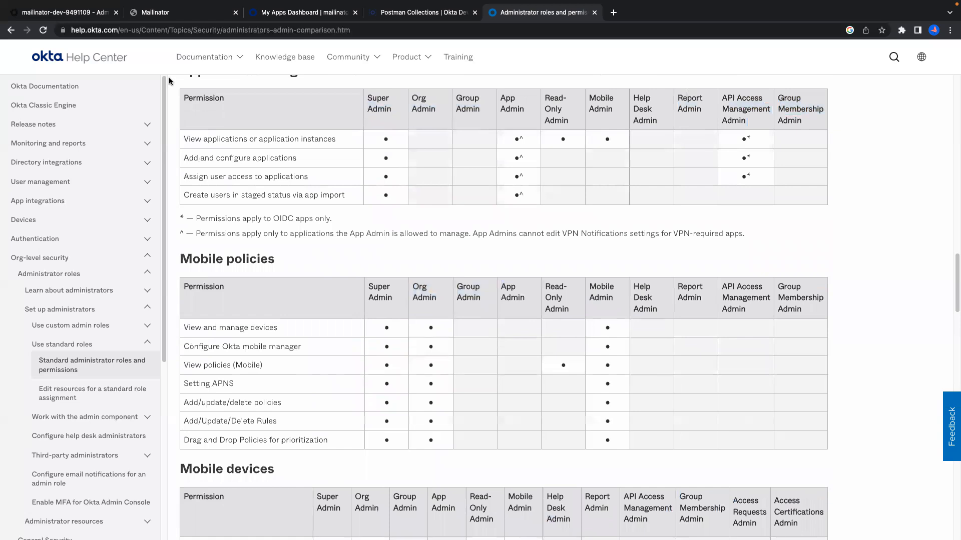
{"action": "left_click", "coordinate": [95, 18]}
{"action": "left_click", "coordinate": [329, 372]}
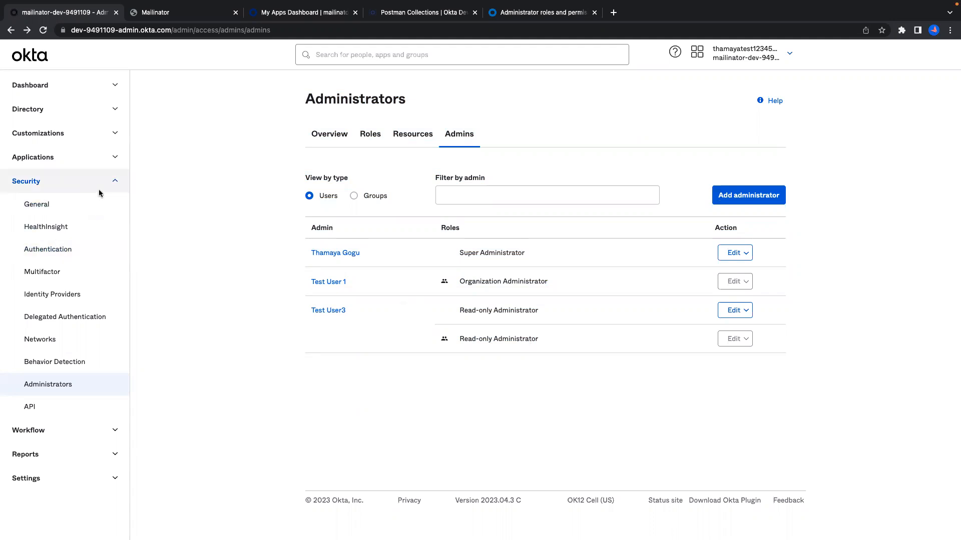
Open the chosen user's profile from Directory > People and view their Admin roles.
{"action": "left_click", "coordinate": [113, 114]}
{"action": "left_click", "coordinate": [35, 132]}
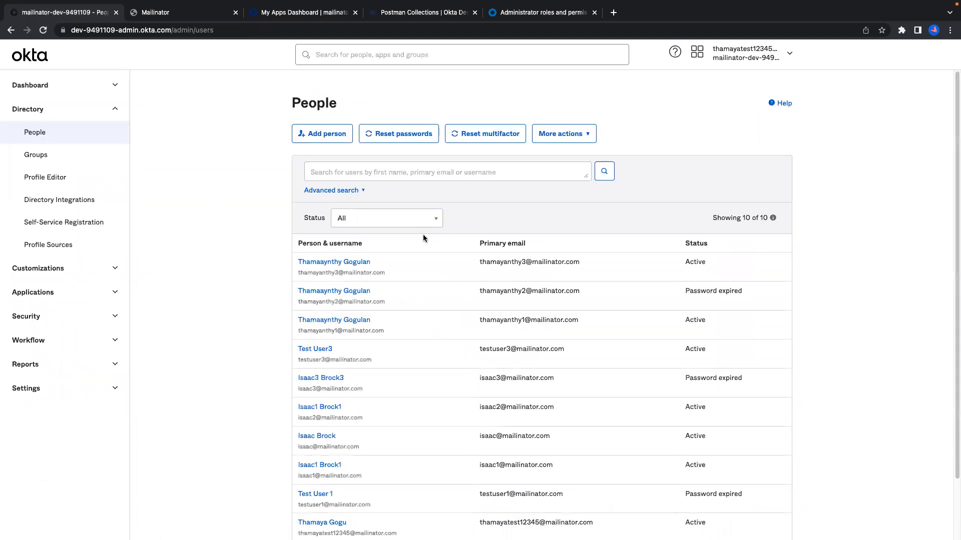
{"action": "left_click", "coordinate": [354, 323]}
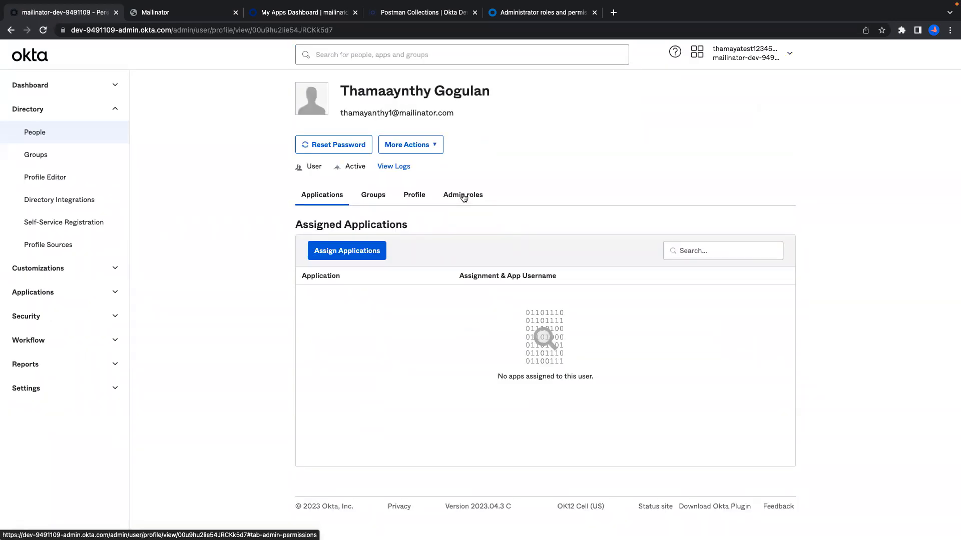
{"action": "left_click", "coordinate": [463, 197]}
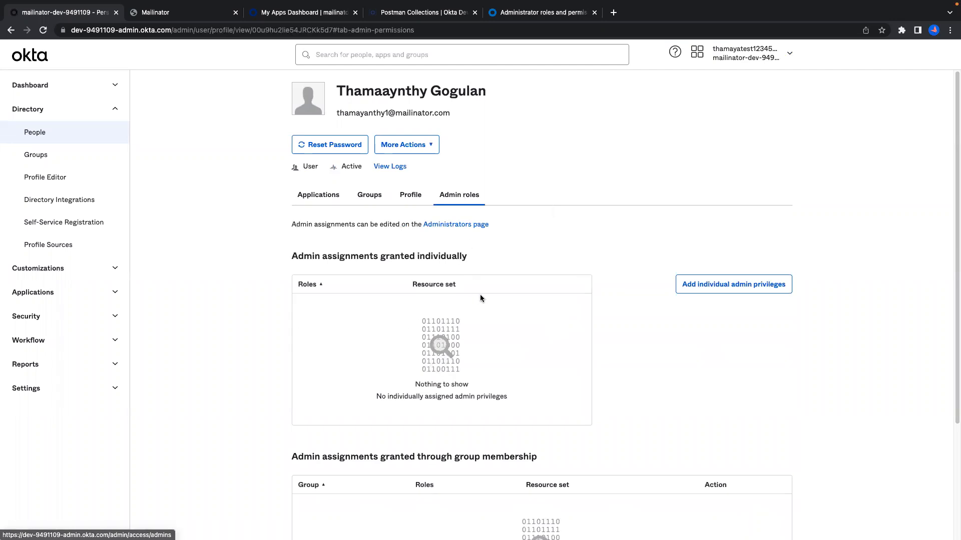
{"action": "scroll", "coordinate": [480, 298], "scroll_direction": "down", "scroll_amount": 3}
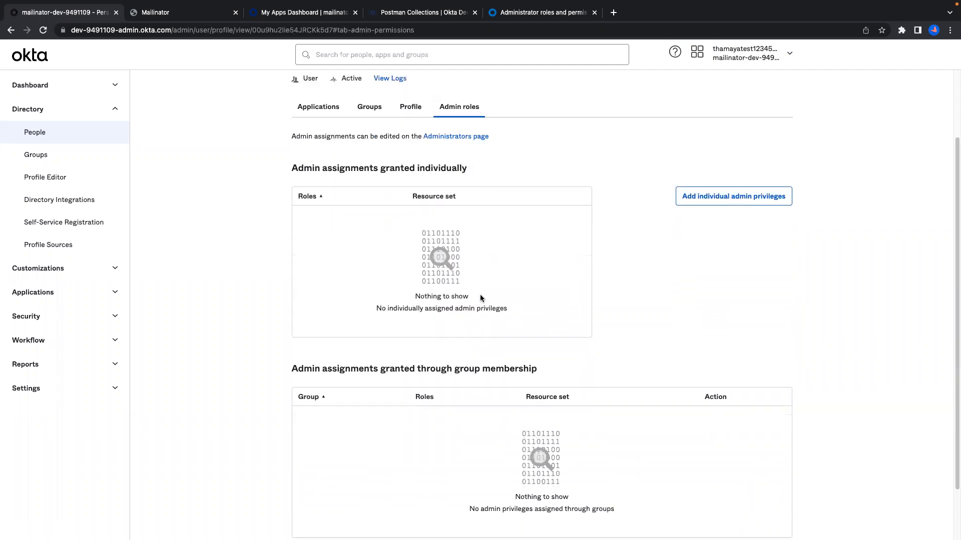
Assign the user the Organization Administrator role individually, save, and go to the Administrators page.
{"action": "left_click", "coordinate": [701, 200]}
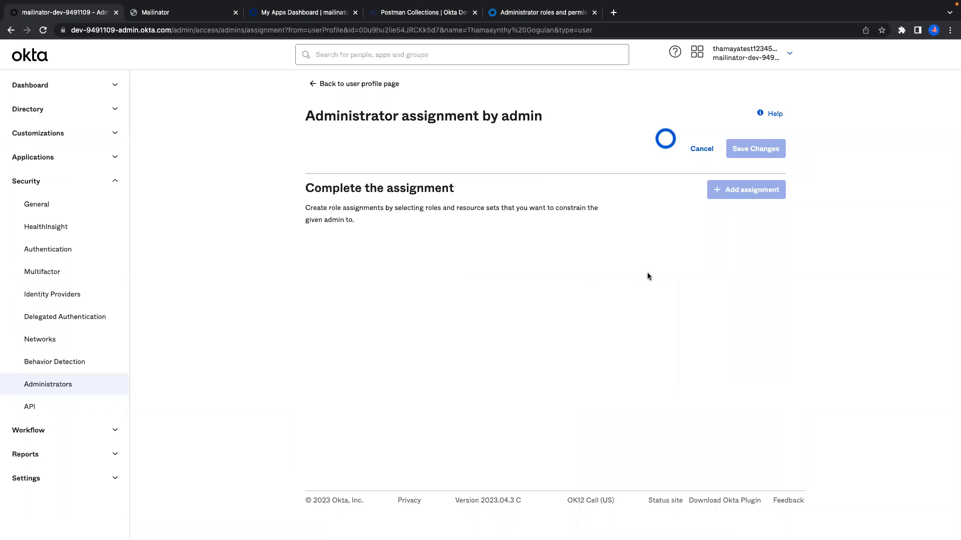
{"action": "left_click_drag", "start_coordinate": [310, 182], "coordinate": [510, 194]}
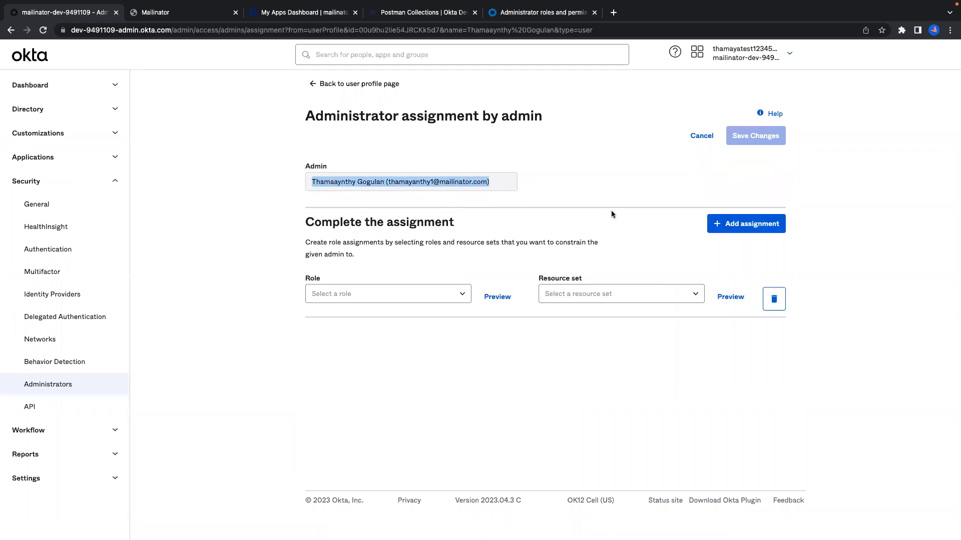
{"action": "left_click", "coordinate": [461, 295]}
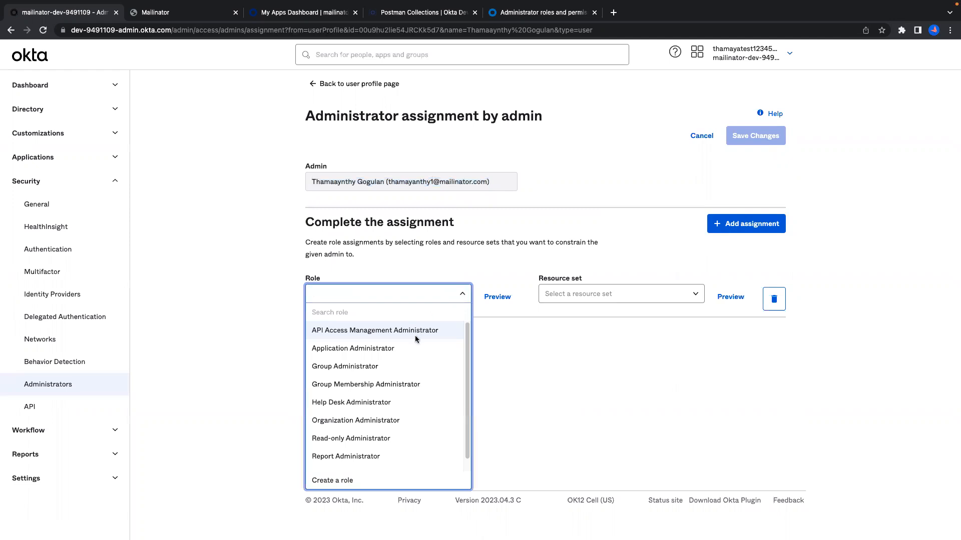
{"action": "left_click", "coordinate": [395, 421]}
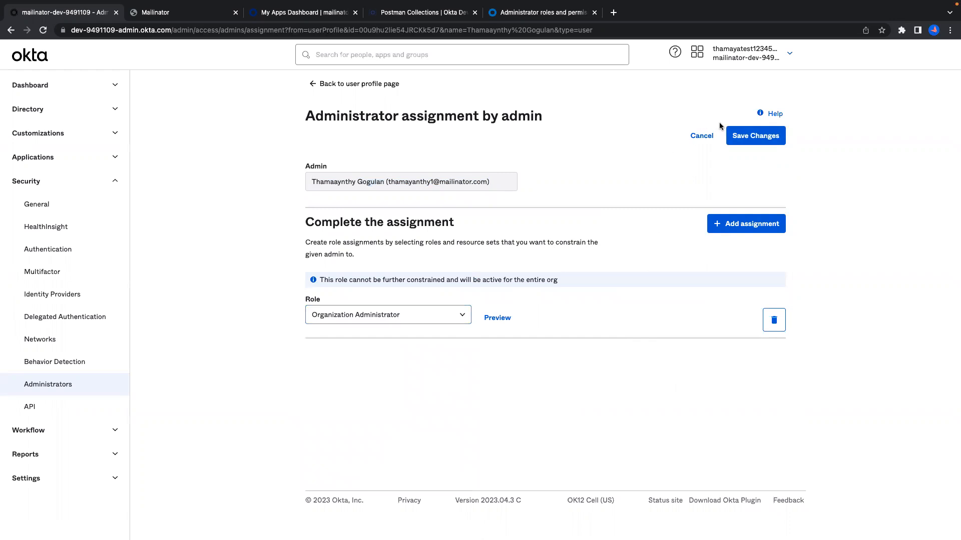
{"action": "left_click", "coordinate": [753, 141]}
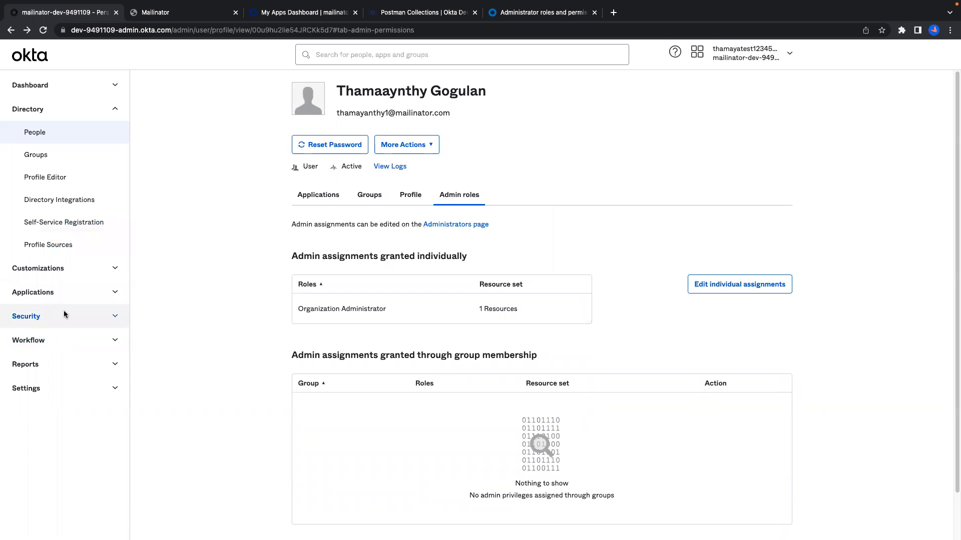
{"action": "left_click", "coordinate": [458, 228]}
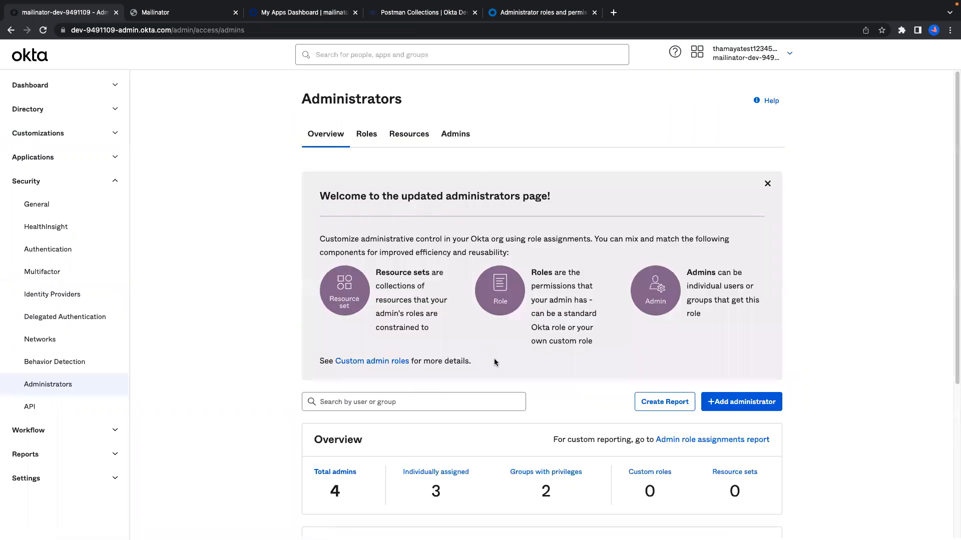
List admins on the Admins tab and confirm the new user's row shows Organization Administrator.
{"action": "left_click", "coordinate": [452, 134]}
{"action": "mouse_move", "coordinate": [293, 371]}
{"action": "left_mouse_down"}
{"action": "mouse_move", "coordinate": [556, 367]}
{"action": "mouse_move", "coordinate": [307, 367]}
{"action": "left_mouse_up"}
{"action": "left_click", "coordinate": [776, 389]}
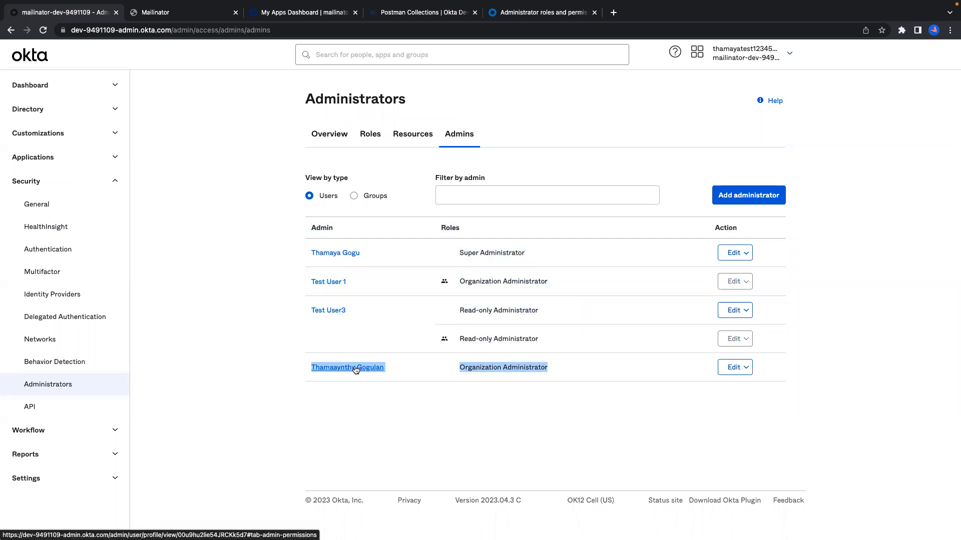
{"action": "left_click_drag", "start_coordinate": [398, 368], "coordinate": [311, 365]}
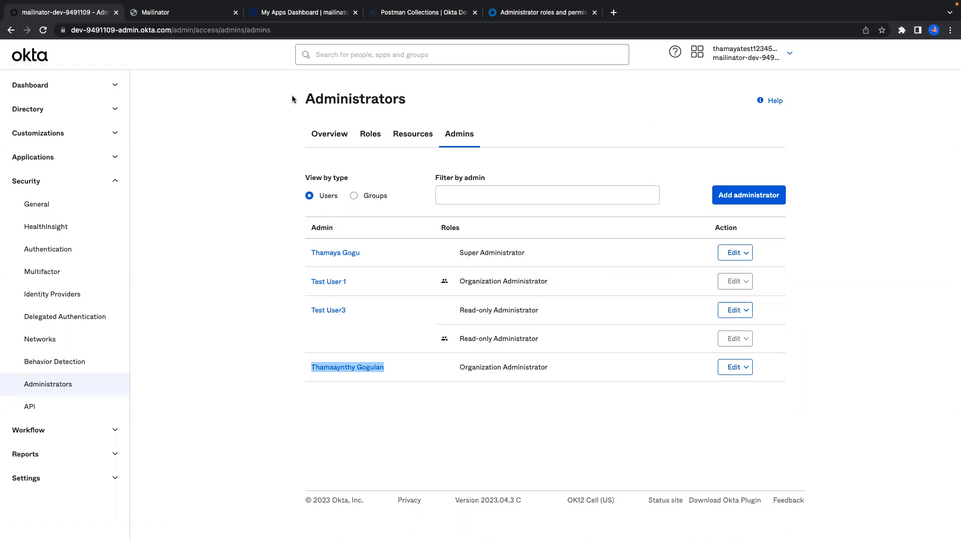
{"action": "left_click_drag", "start_coordinate": [292, 95], "coordinate": [803, 404]}
{"action": "left_click", "coordinate": [835, 262]}
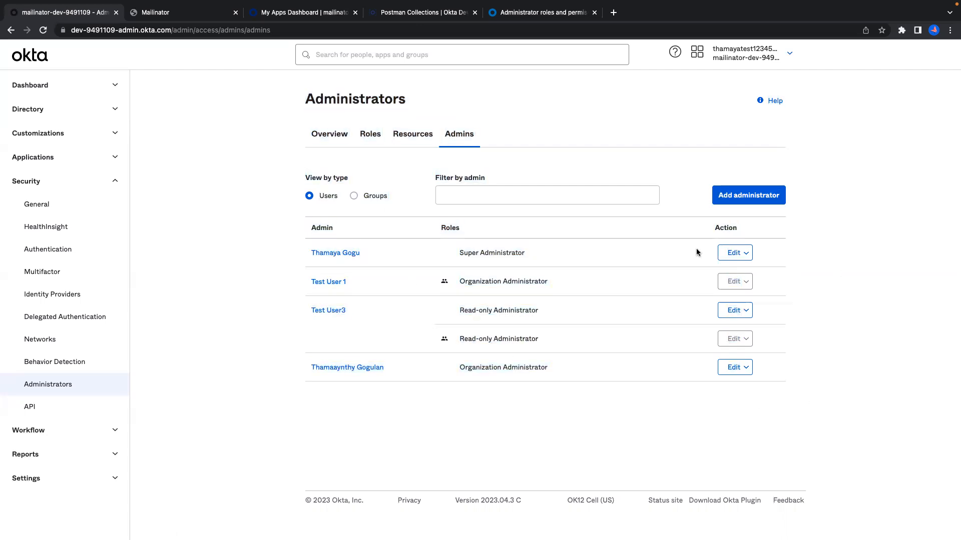